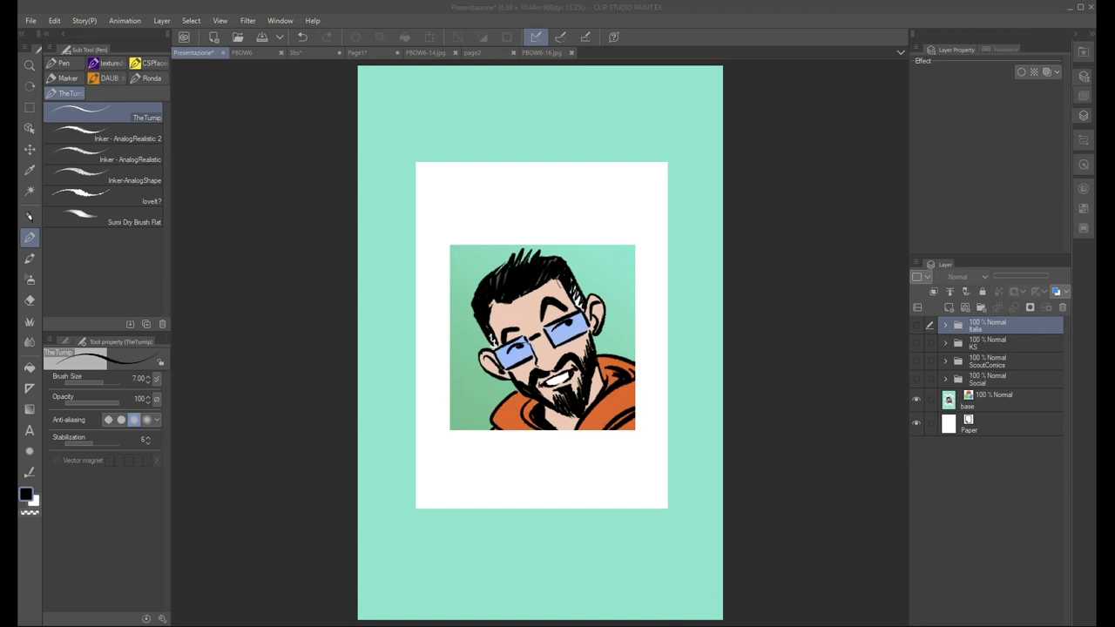
Preview the Italia collage, then switch to the Kickstarter collage and hide the base portrait
click(916, 325)
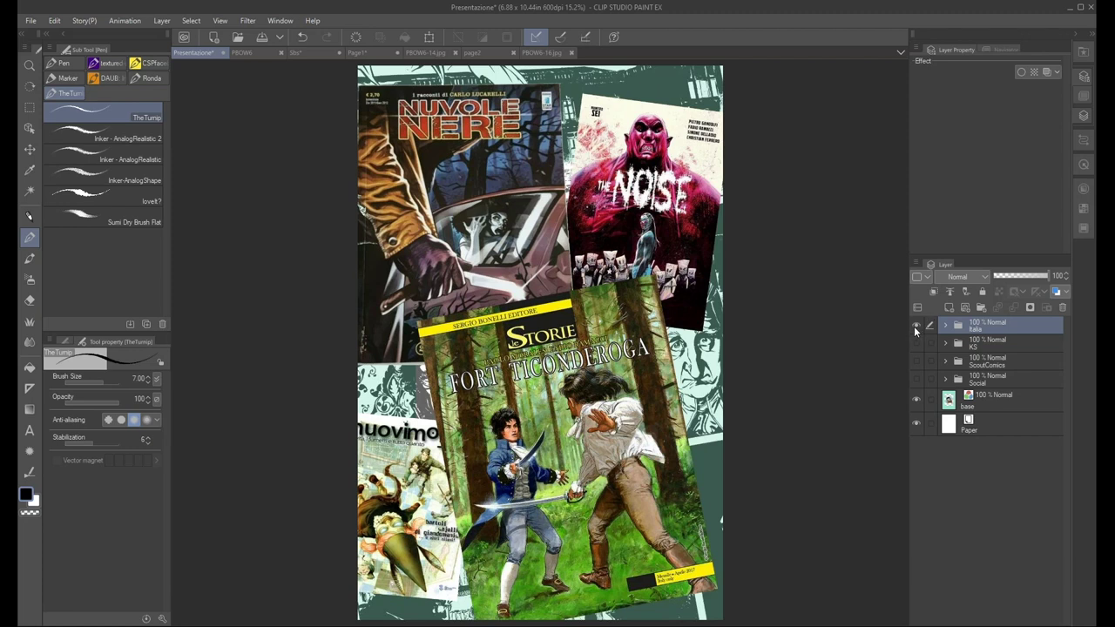
click(917, 325)
click(916, 342)
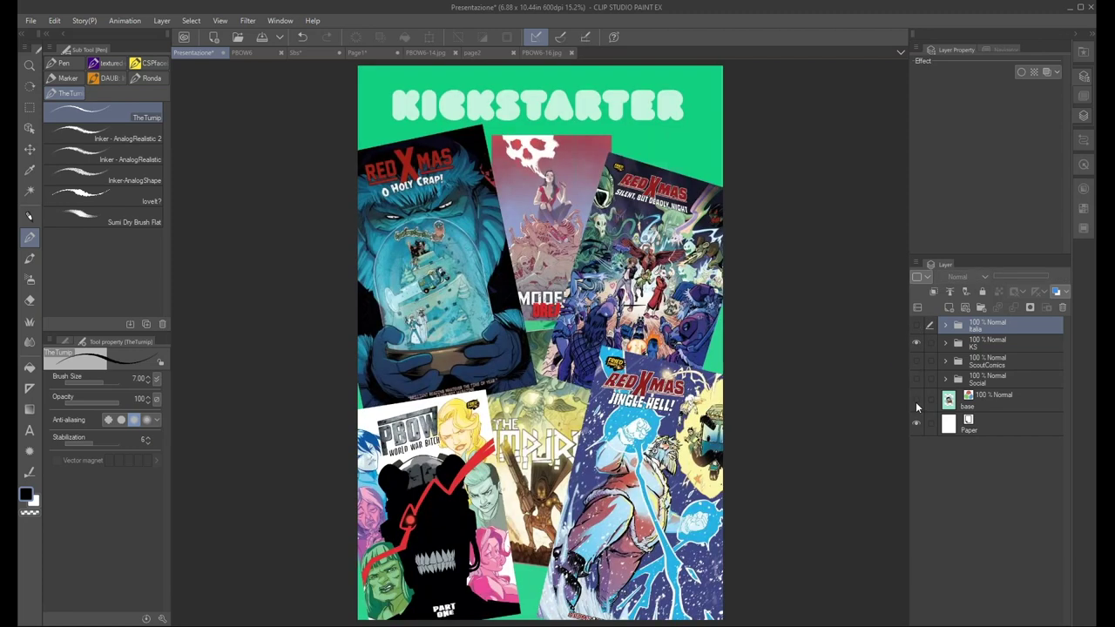
click(915, 401)
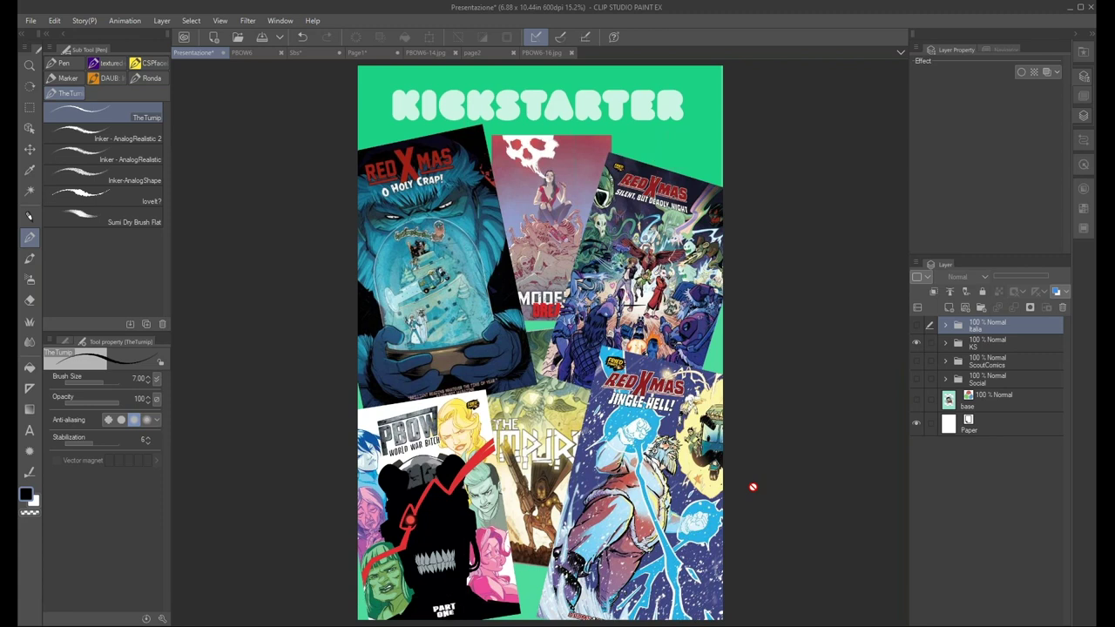
Preview the ScoutComics cover and social-links page in turn, then show the base portrait again
click(915, 342)
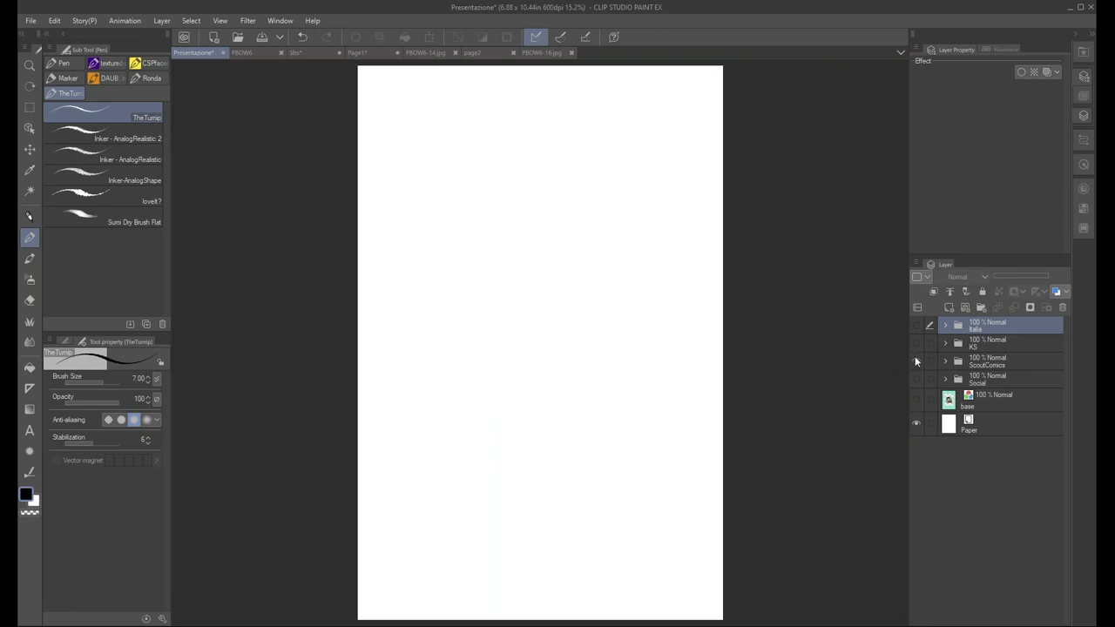
click(915, 360)
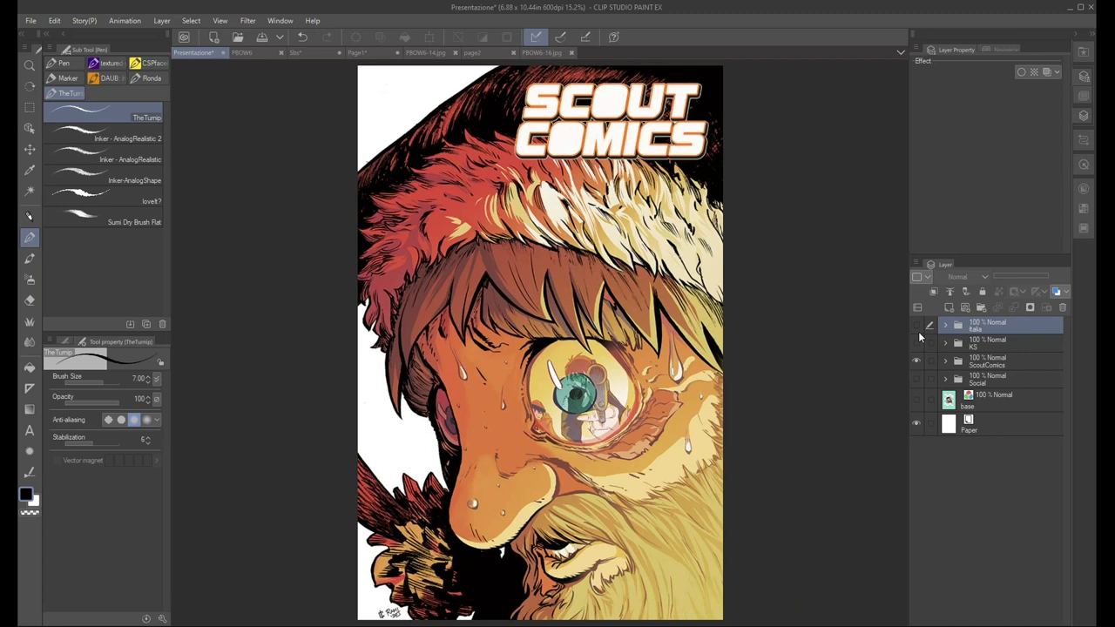
click(916, 360)
click(916, 381)
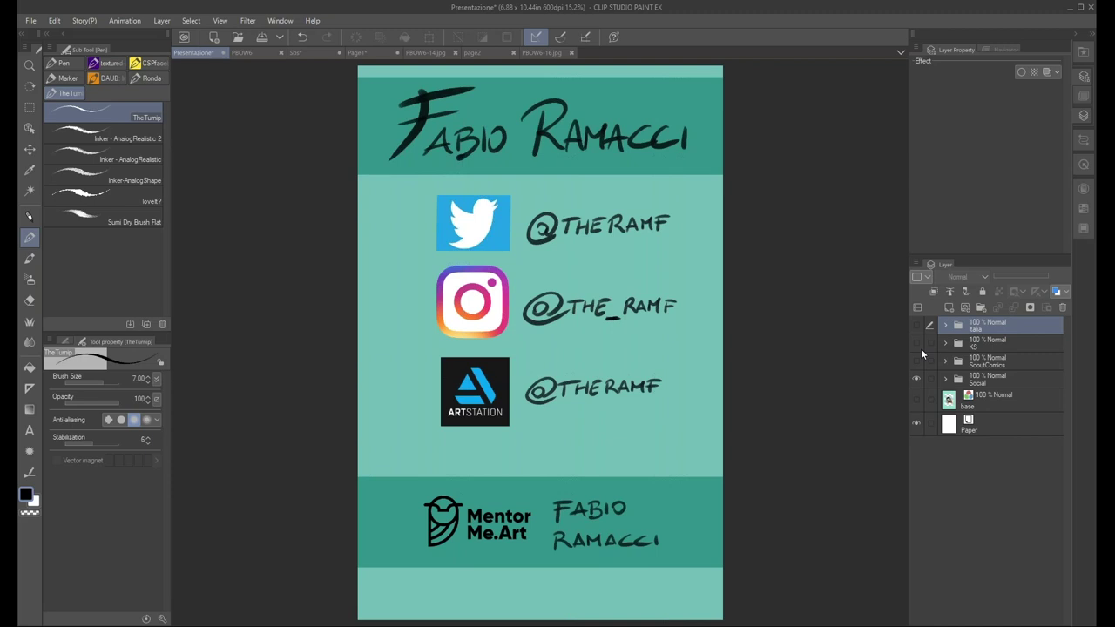
click(916, 379)
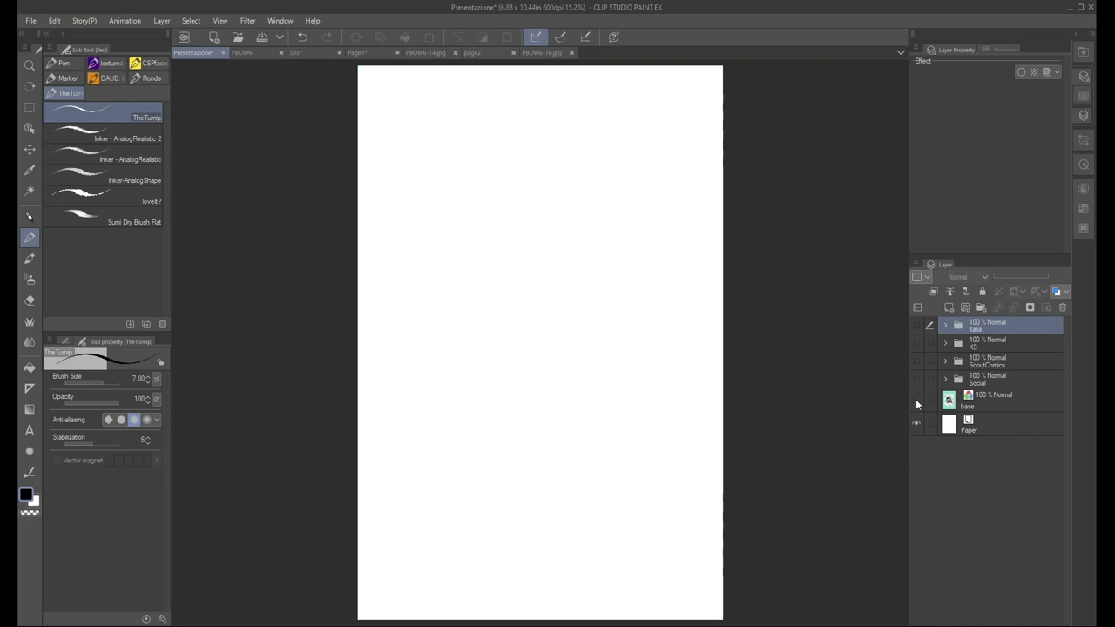
click(916, 399)
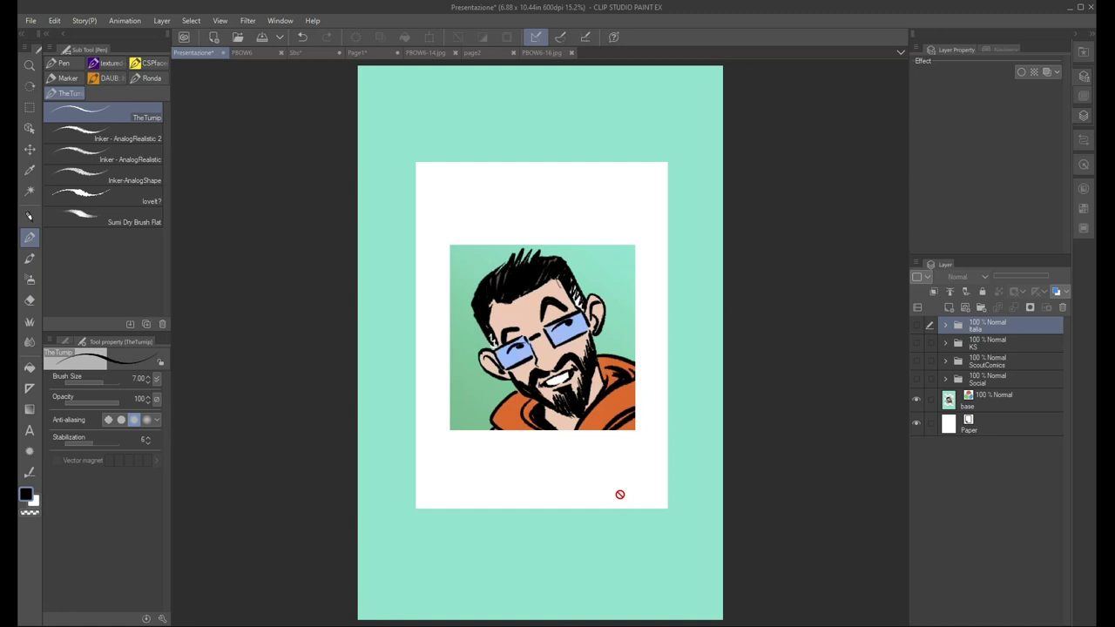
Switch to the PBOW6 document to view its 22-page spread overview
click(244, 53)
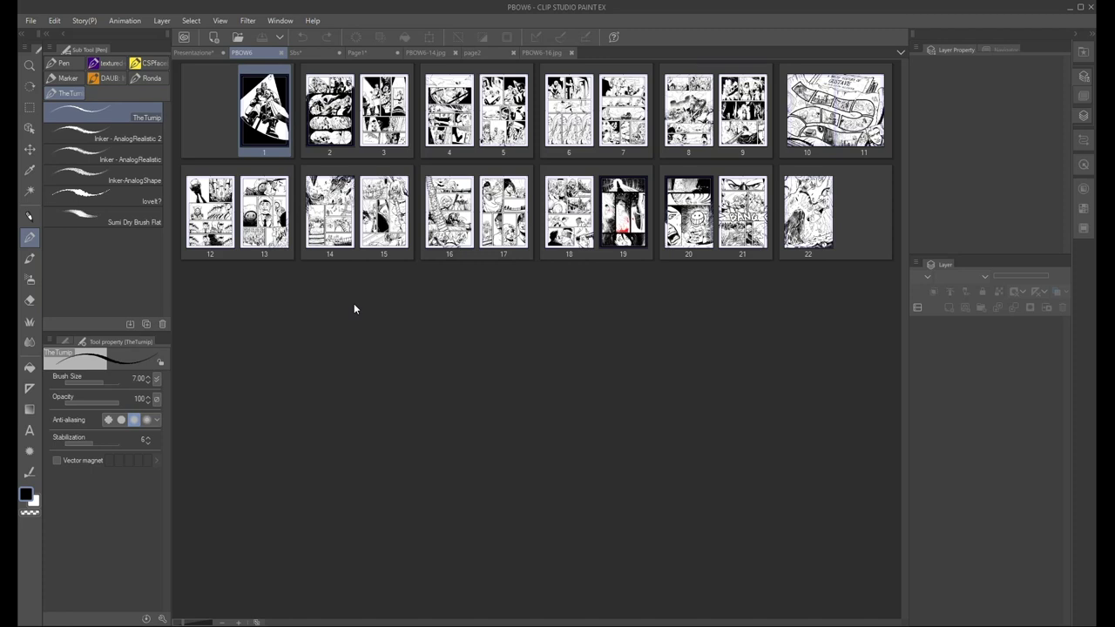
In the Sbs document, hide PBOWexemple and show the sbs REDXMAS sketches for pages 12–17
click(300, 53)
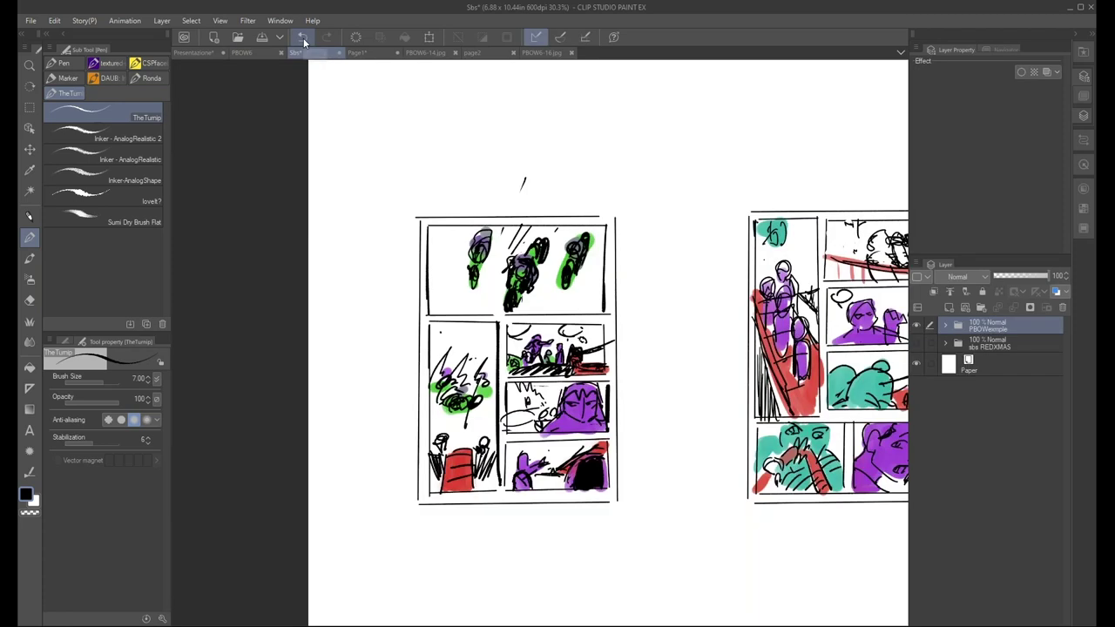
click(916, 324)
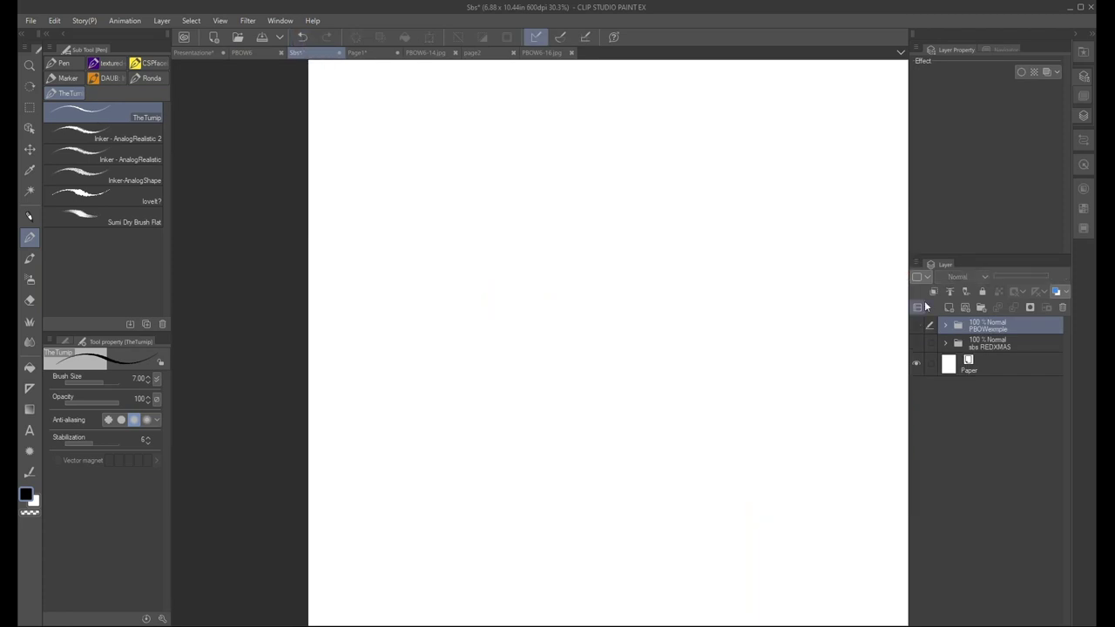
click(1000, 345)
key(ctrl+minus)
mouse_move(833, 486)
mouse_down()
mouse_move(719, 399)
mouse_move(710, 418)
mouse_up()
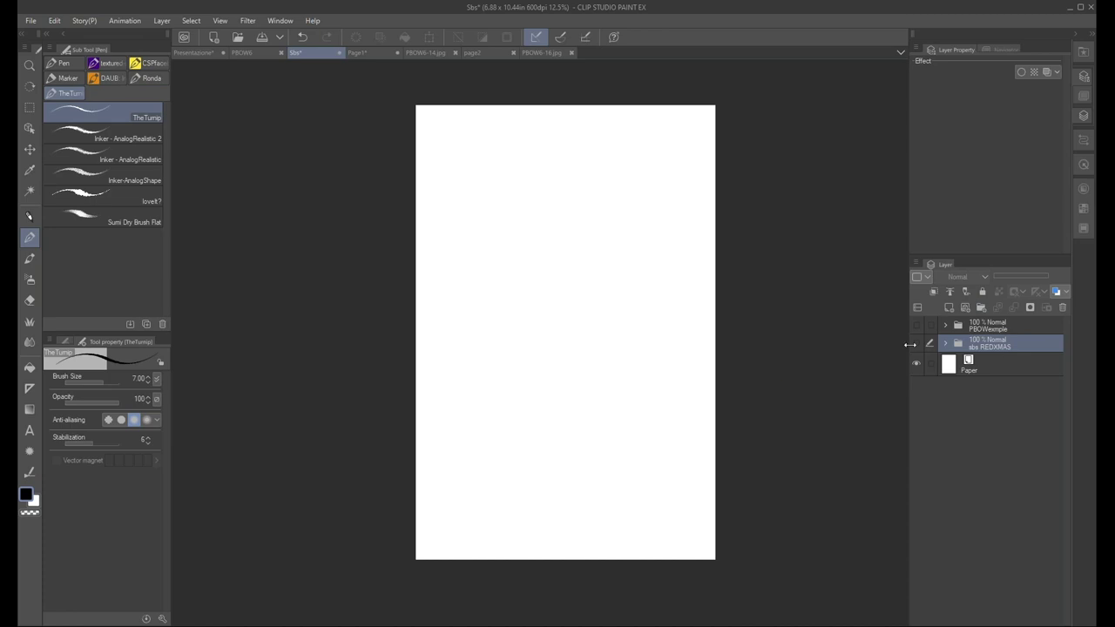
click(914, 327)
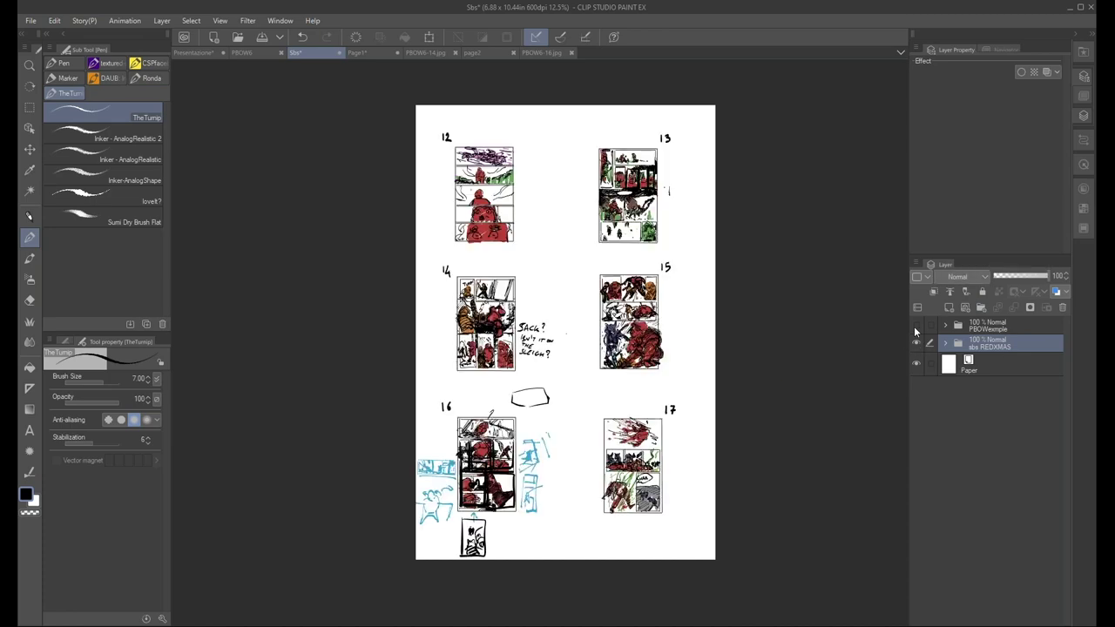
Zoom in and scroll through the sbs REDXMAS page sketches
key(ctrl+plus)
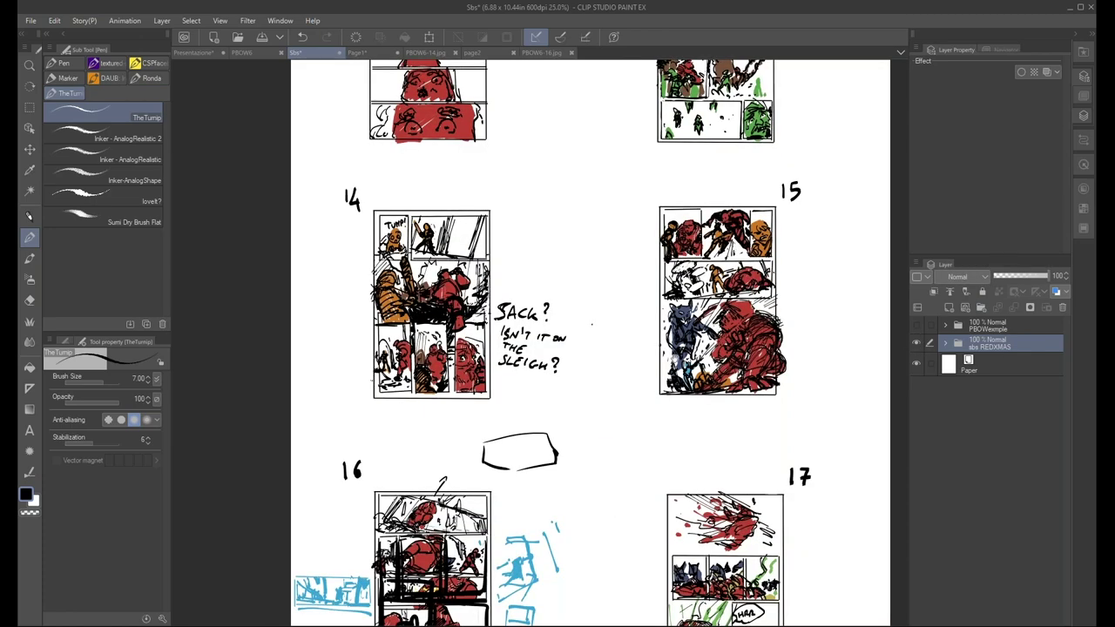
scroll(586, 343, up, 3)
scroll(585, 344, up, 2)
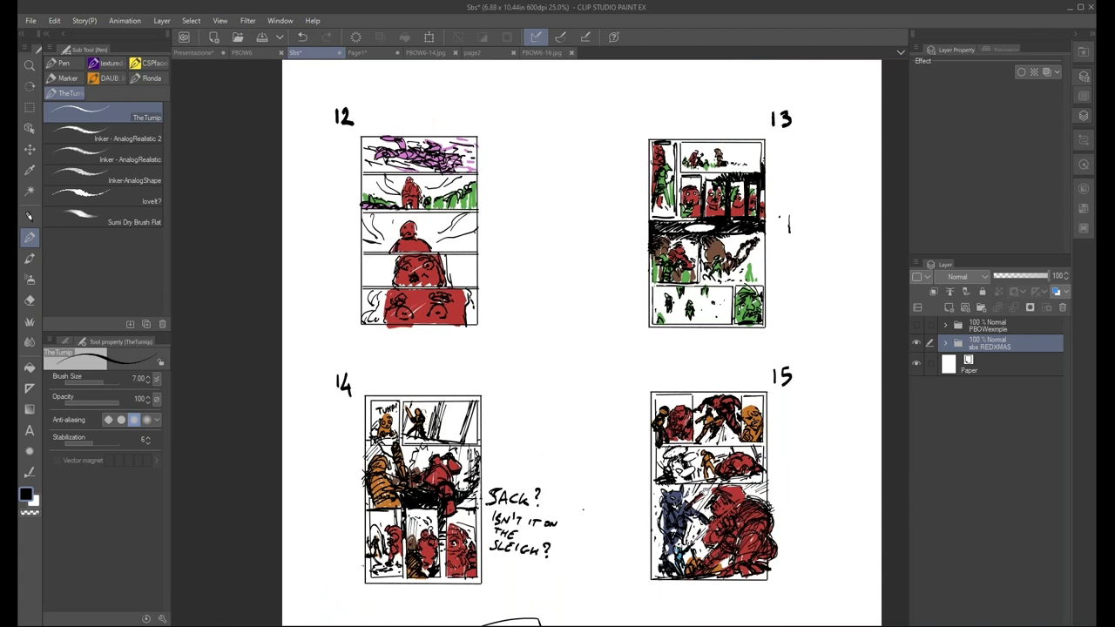
scroll(708, 471, up, 1)
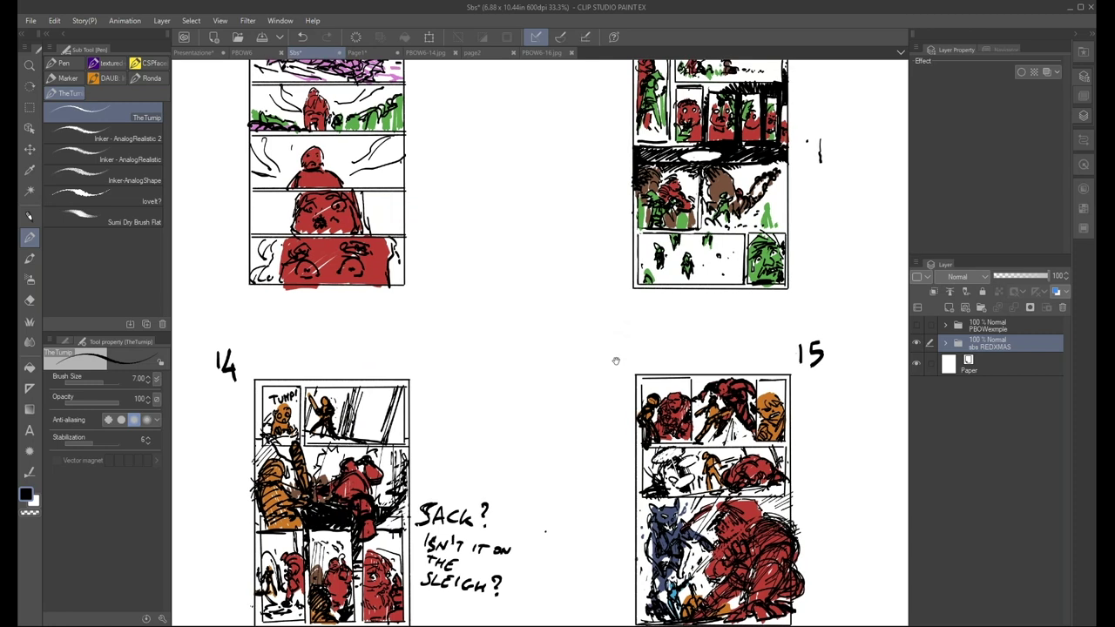
scroll(614, 364, up, 3)
scroll(540, 342, down, 3)
scroll(540, 342, down, 1)
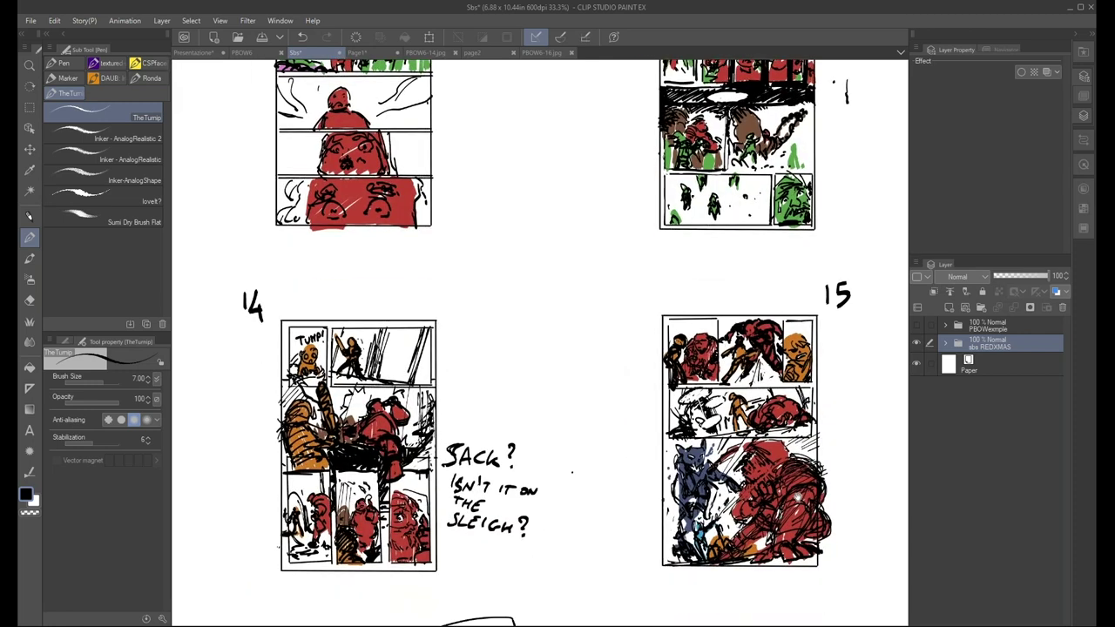
scroll(540, 342, down, 5)
scroll(540, 343, down, 1)
scroll(557, 342, down, 2)
scroll(557, 342, down, 2)
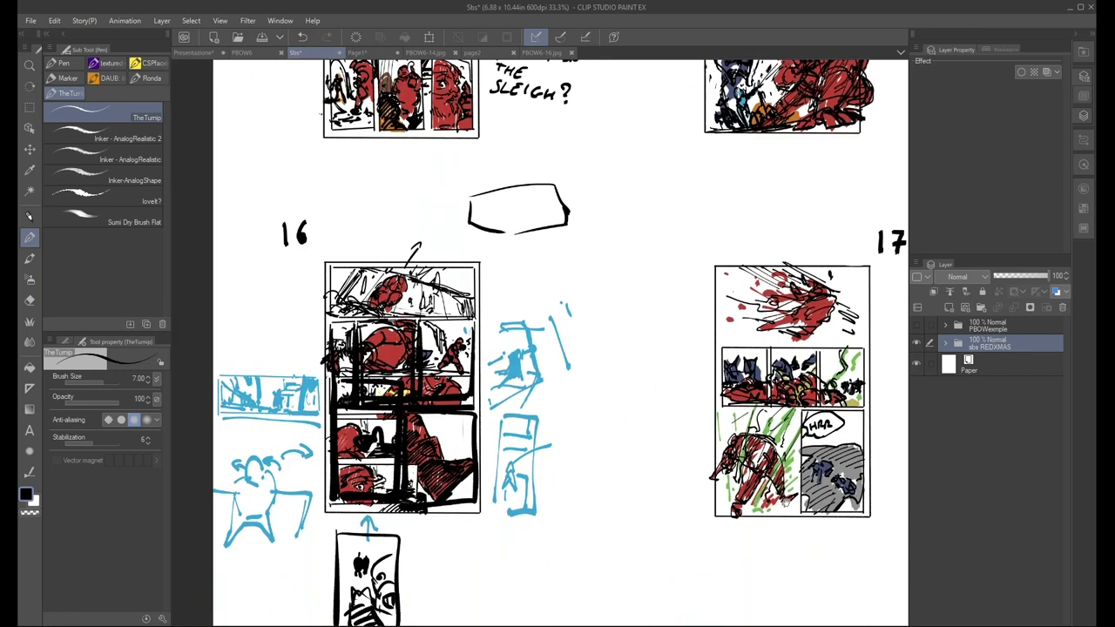
scroll(558, 342, down, 1)
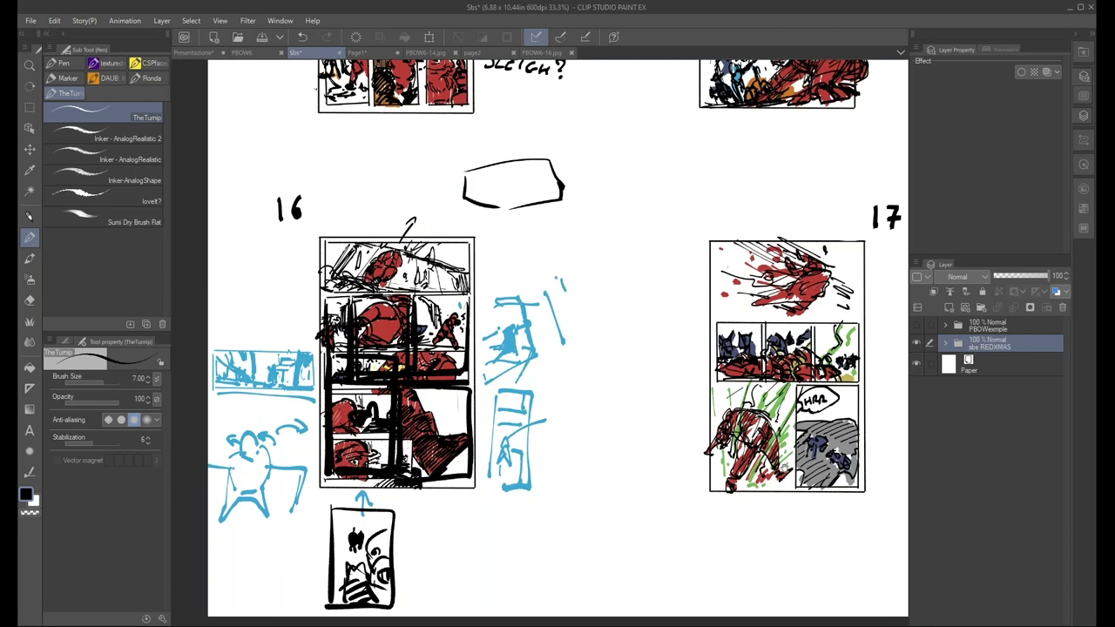
Hide sbs REDXMAS, show the PBOWexemple colour thumbnails, and bring up the page 14 script PDF
click(915, 344)
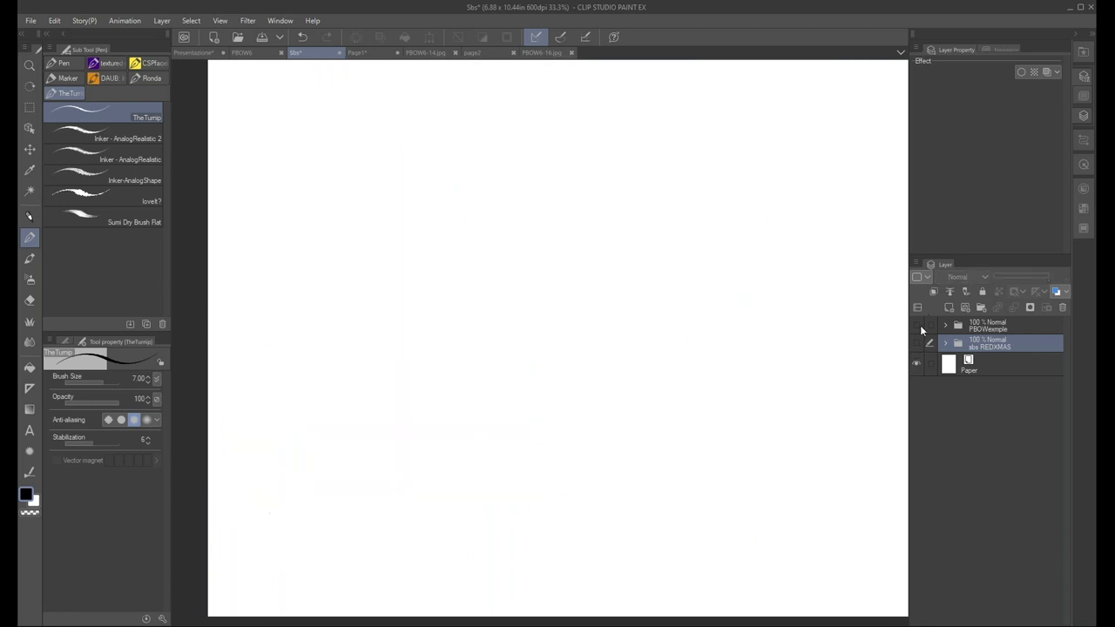
click(1000, 325)
drag(709, 211, 618, 501)
scroll(624, 462, up, 2)
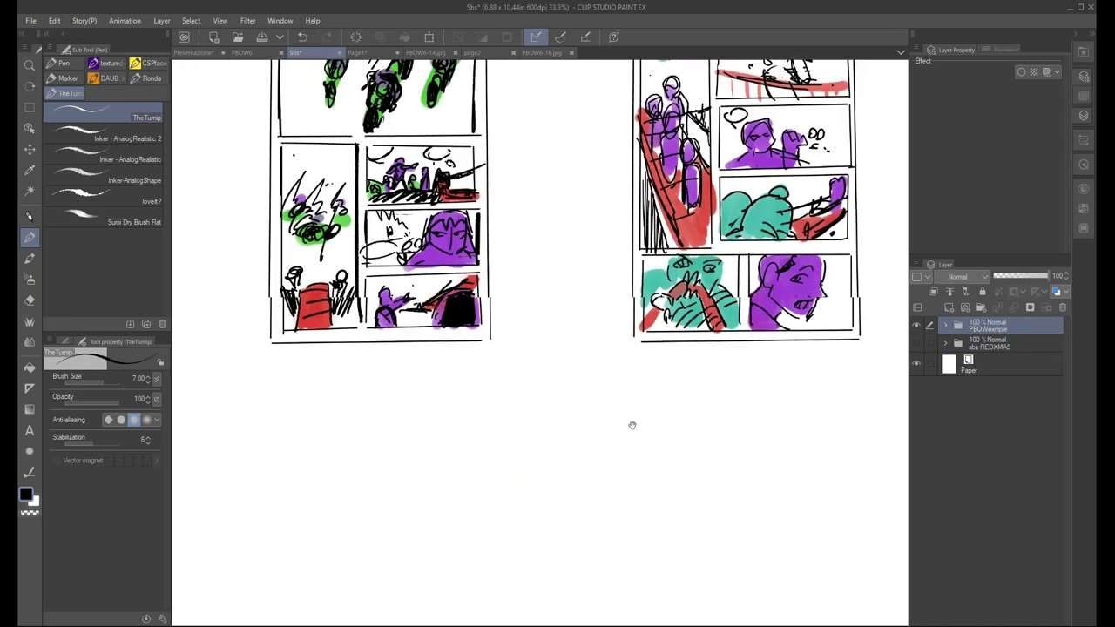
scroll(629, 423, up, 3)
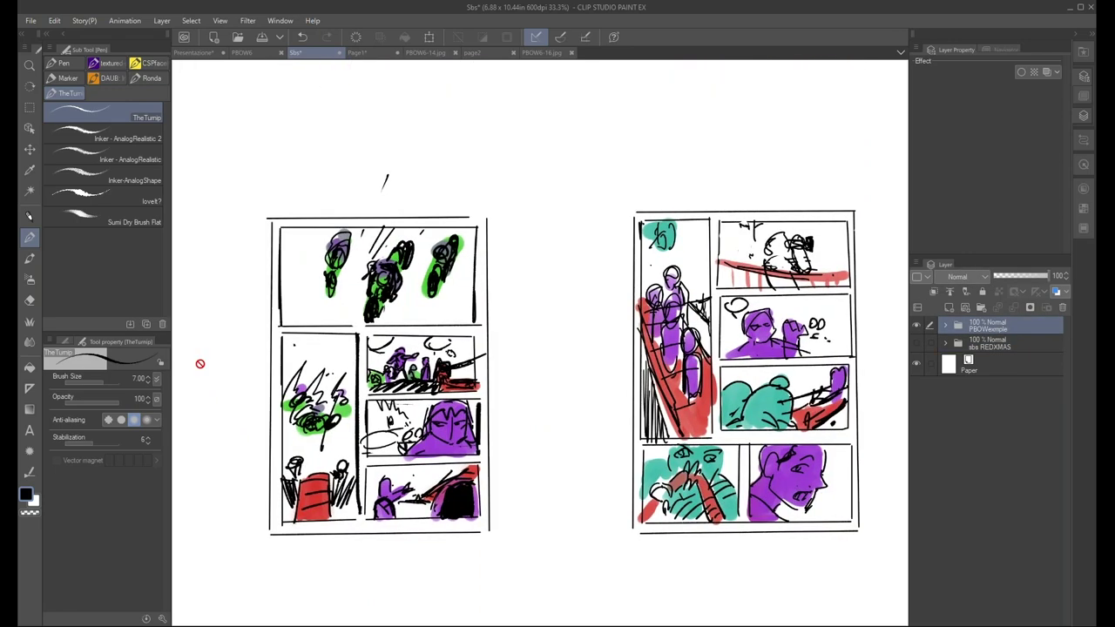
key(alt+Tab)
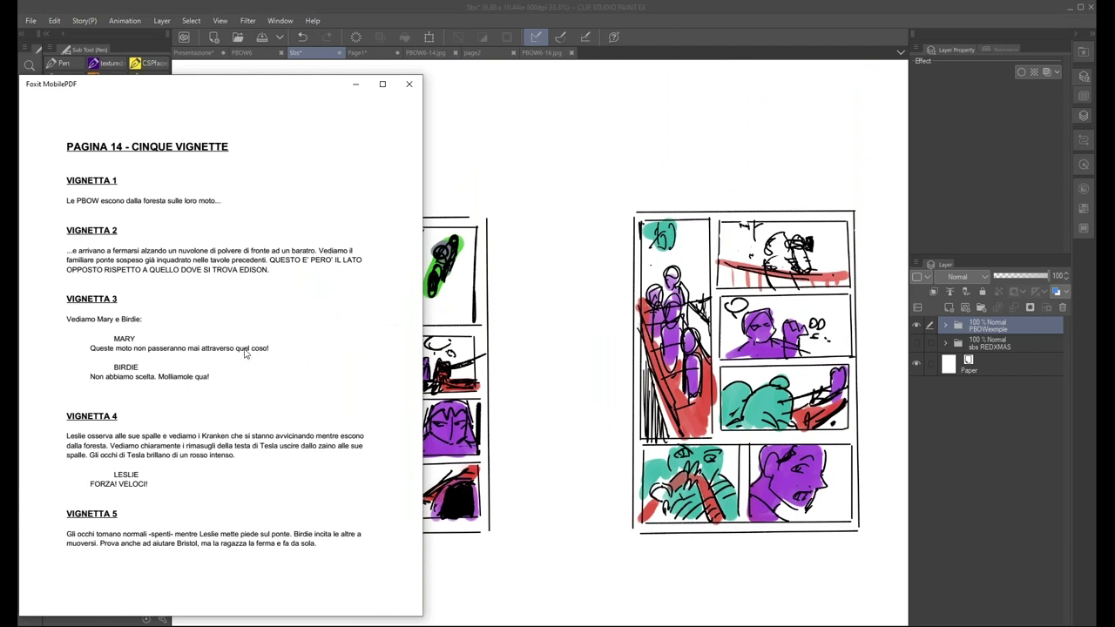
Check the Navigator overview, then send the page 14 script behind Clip Studio Paint
click(997, 49)
key(alt+Tab)
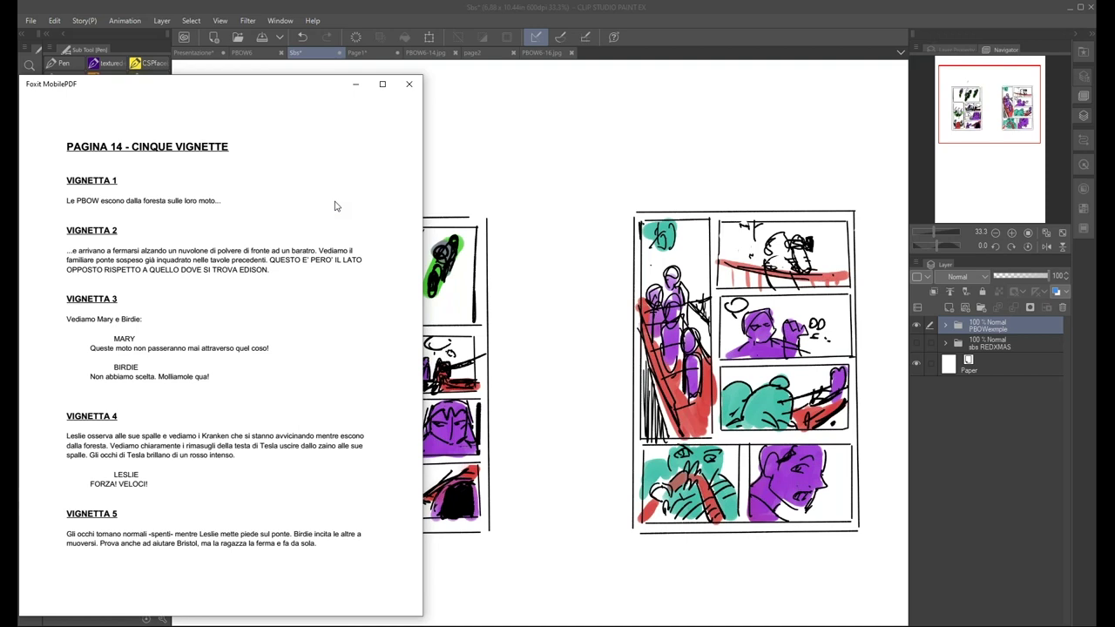
click(1008, 113)
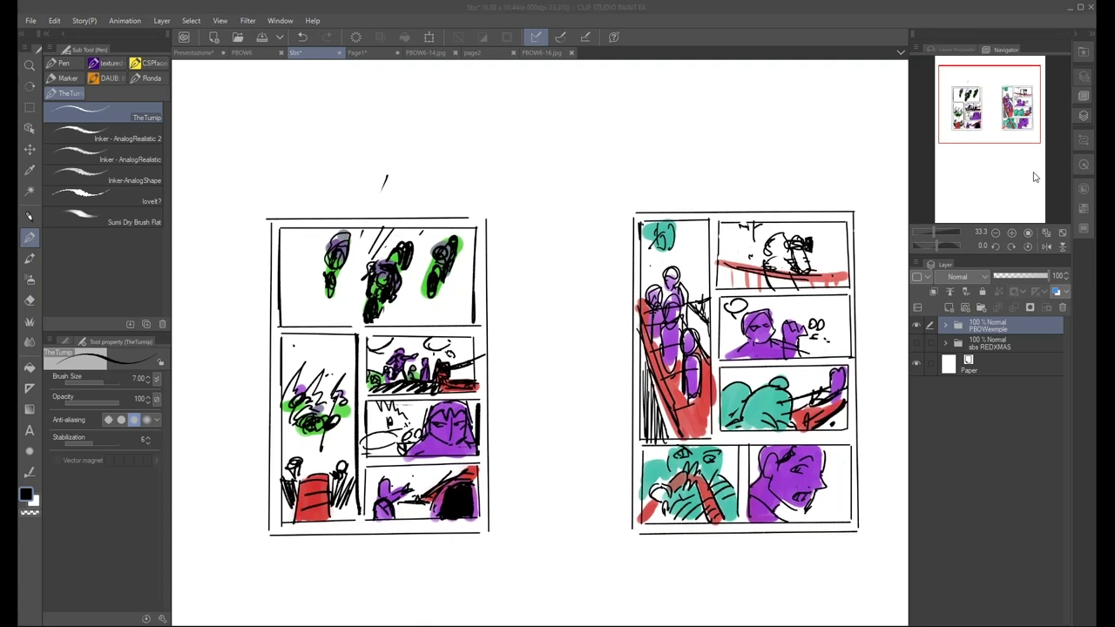
Bring the Foxit script forward and scroll it past VIGNETTA 4 and 5 to PAGINA 16
key(alt+Tab)
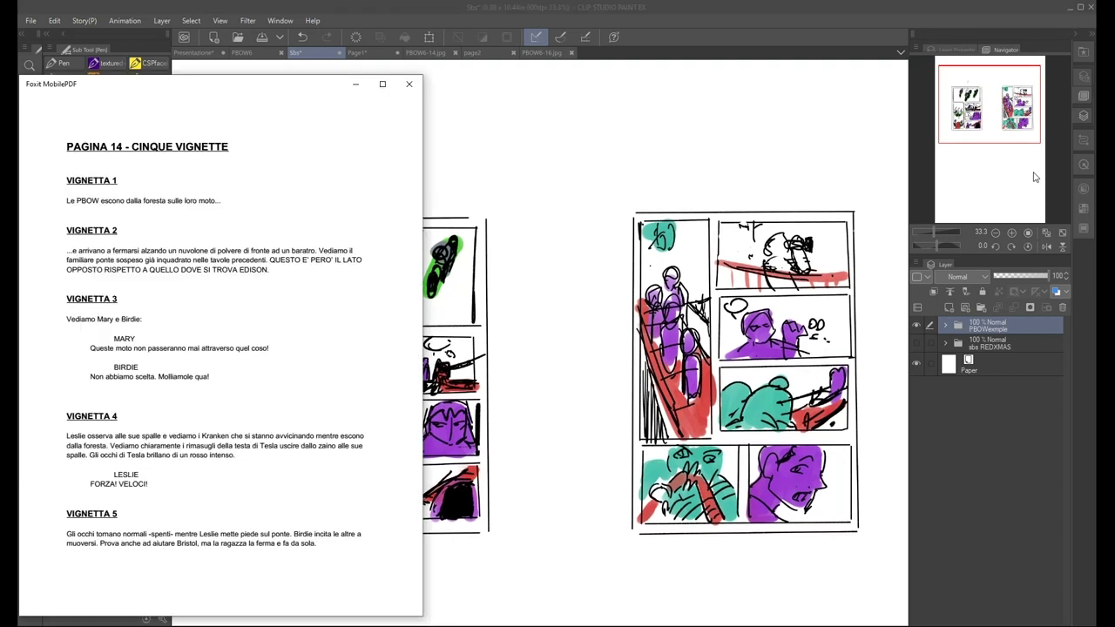
drag(311, 87, 338, 82)
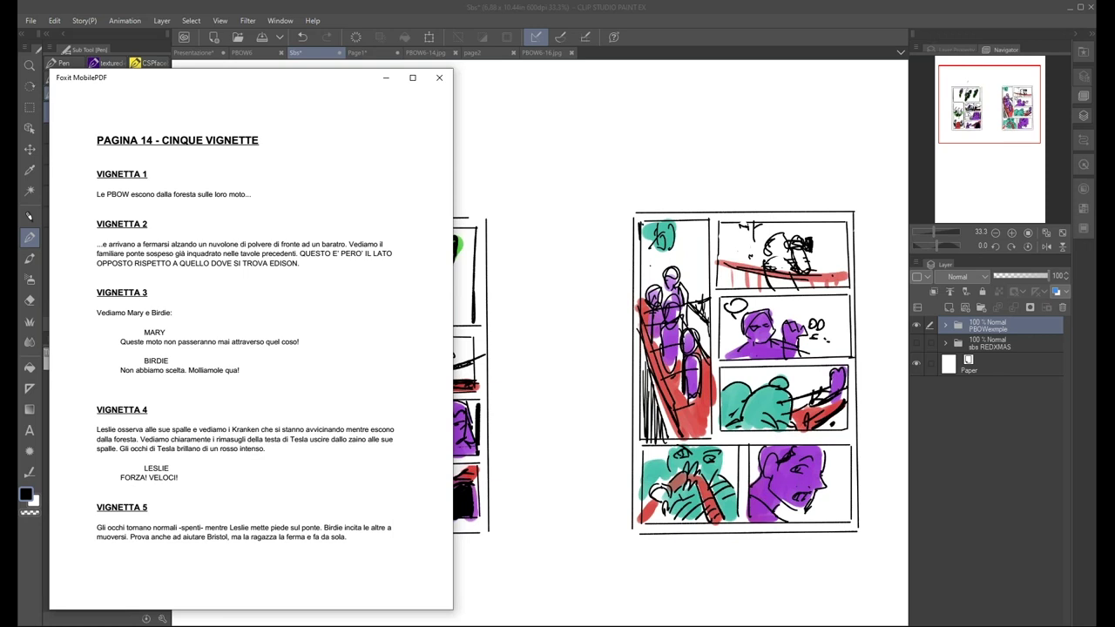
scroll(251, 349, down, 2)
scroll(251, 349, down, 3)
scroll(251, 362, down, 2)
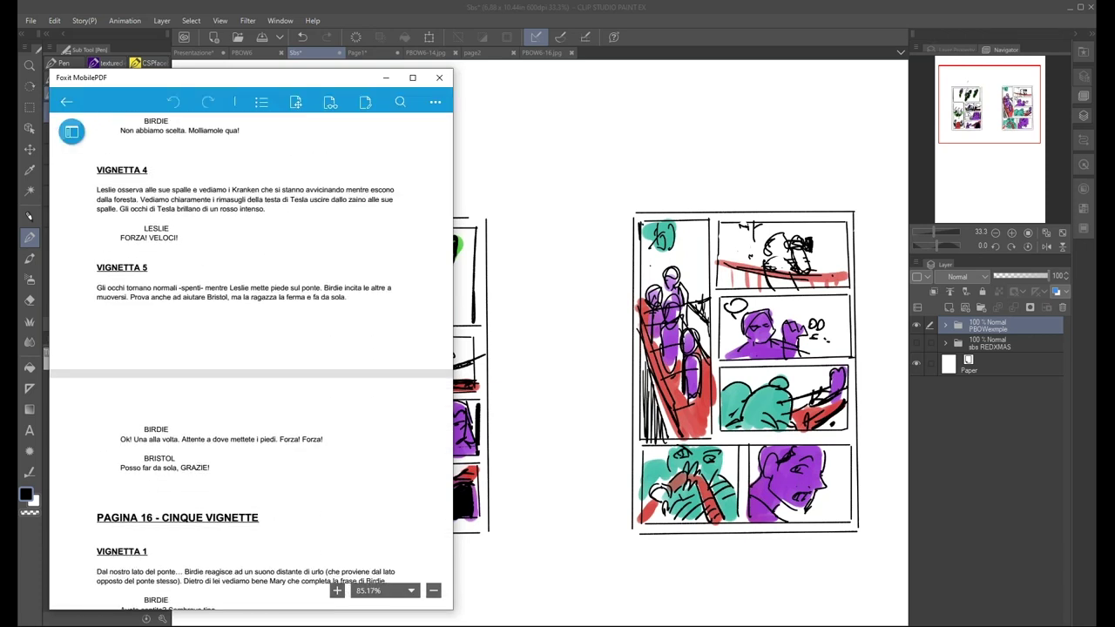
click(549, 359)
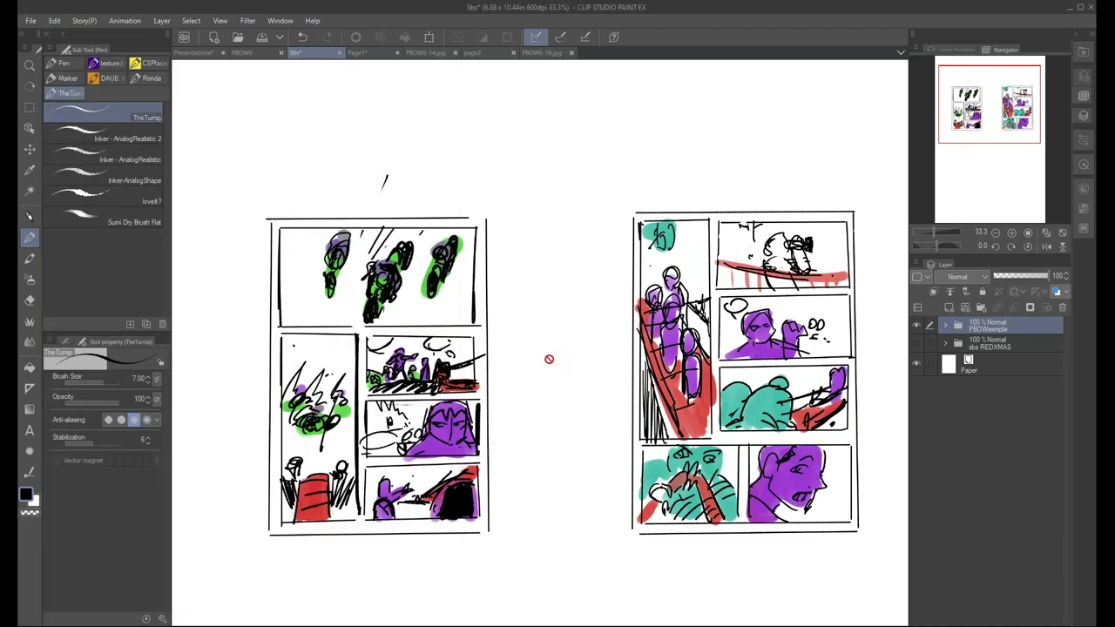
Add Layer 1 inside PBOWexemple with Color expression, and pick red (B92626) for drawing
click(946, 325)
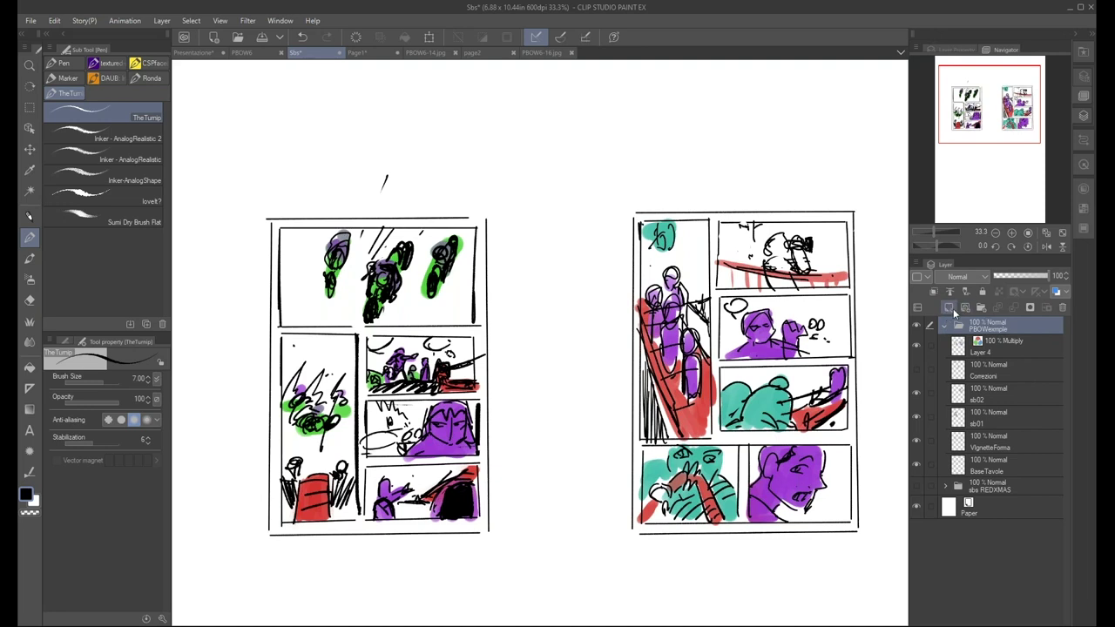
click(948, 308)
click(954, 50)
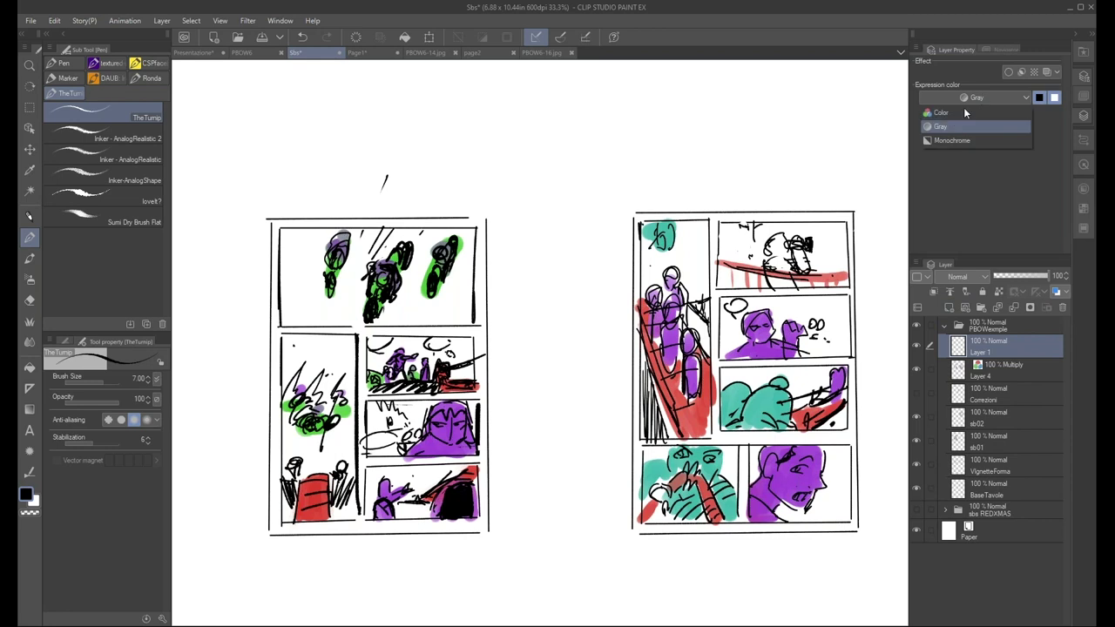
click(26, 494)
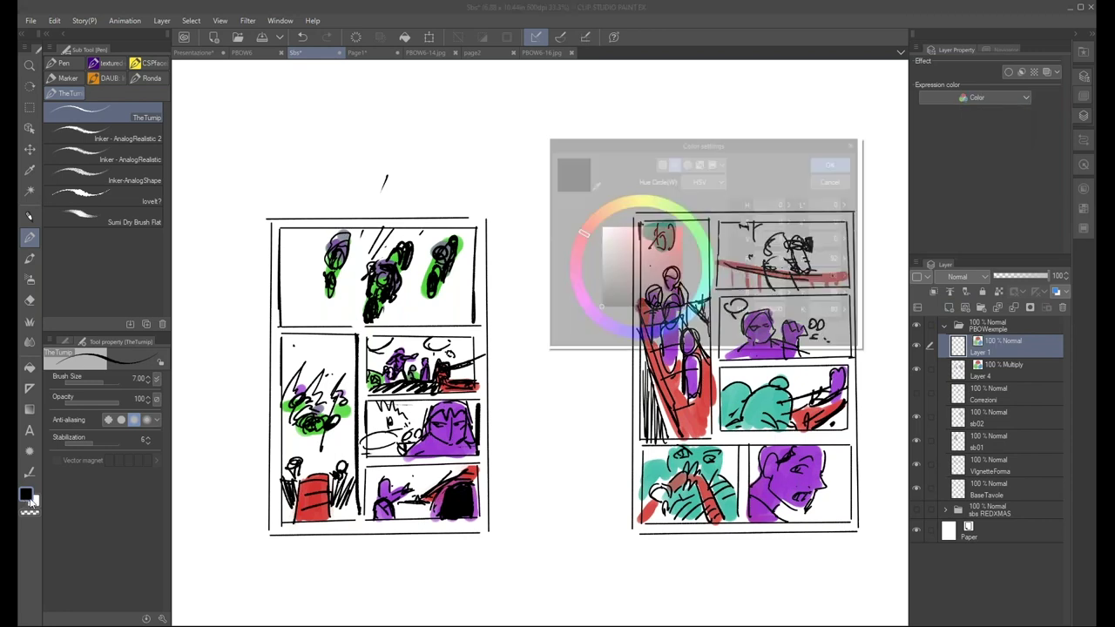
click(834, 163)
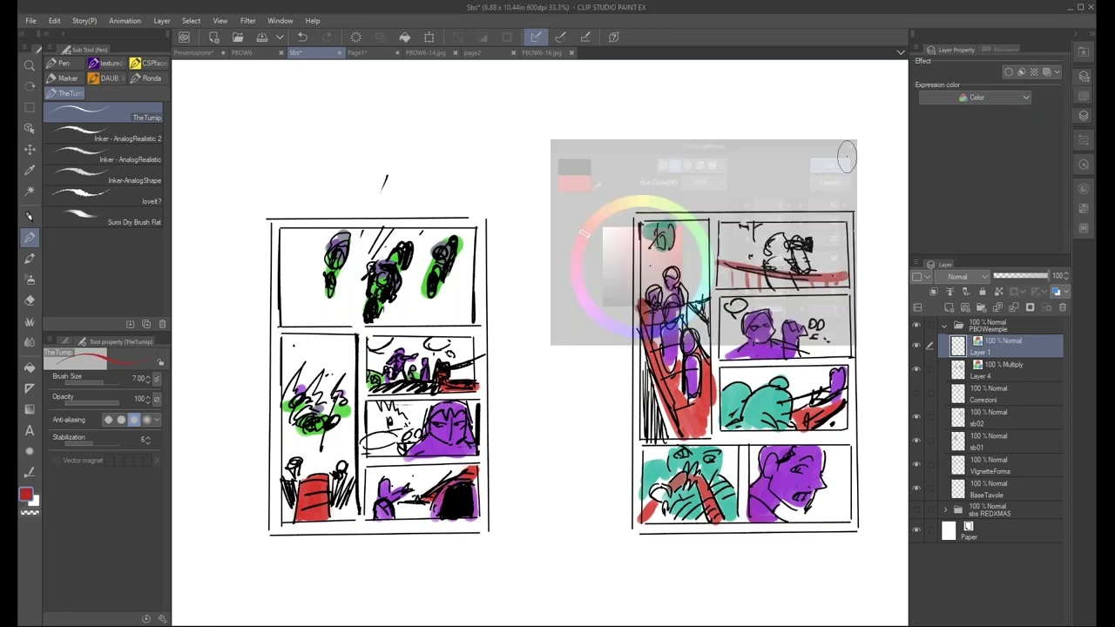
Paint red watercolour downward arrows and a dash above the left page's top panel, undoing one overlong stroke
key(b)
drag(425, 103, 401, 181)
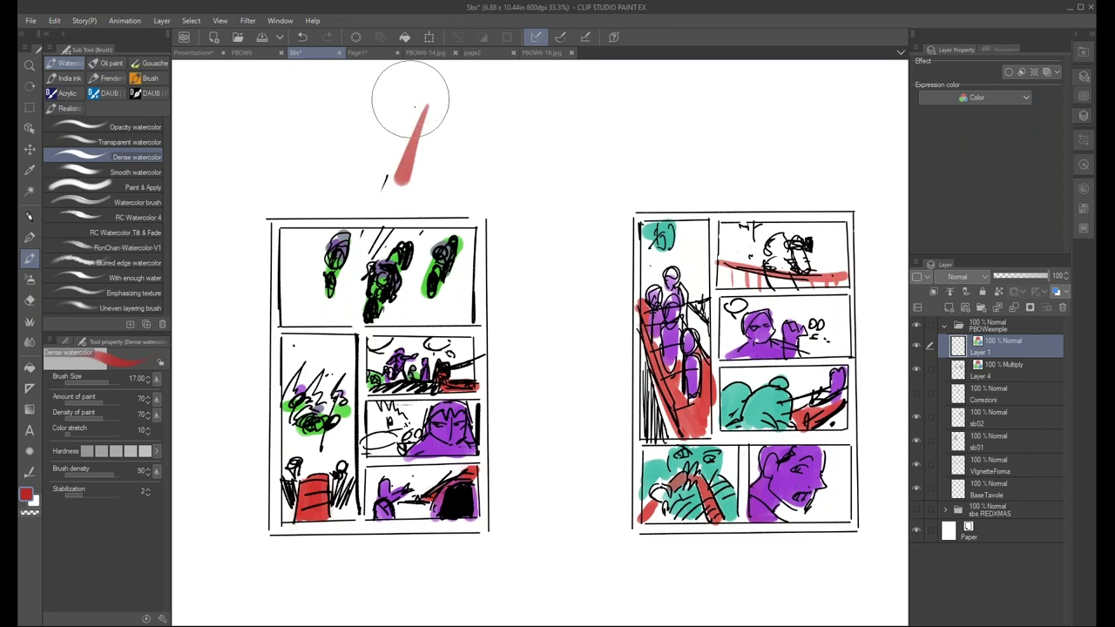
drag(427, 99, 399, 183)
mouse_move(408, 181)
mouse_down()
mouse_move(386, 186)
mouse_move(323, 336)
mouse_move(299, 424)
mouse_move(317, 440)
mouse_up()
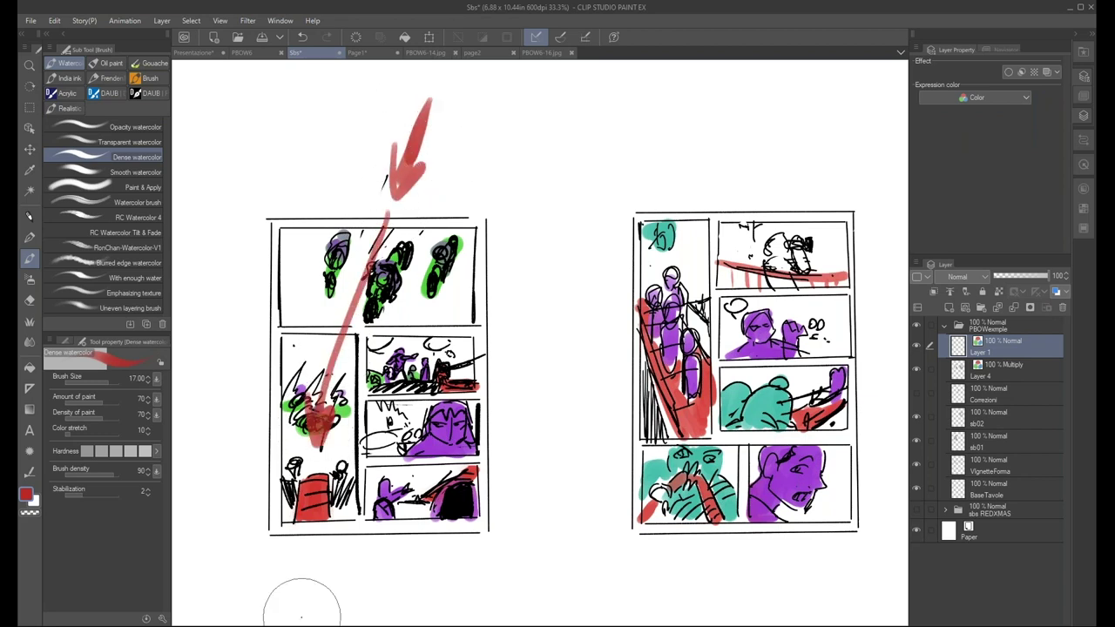
key(ctrl+z)
key(ctrl+z)
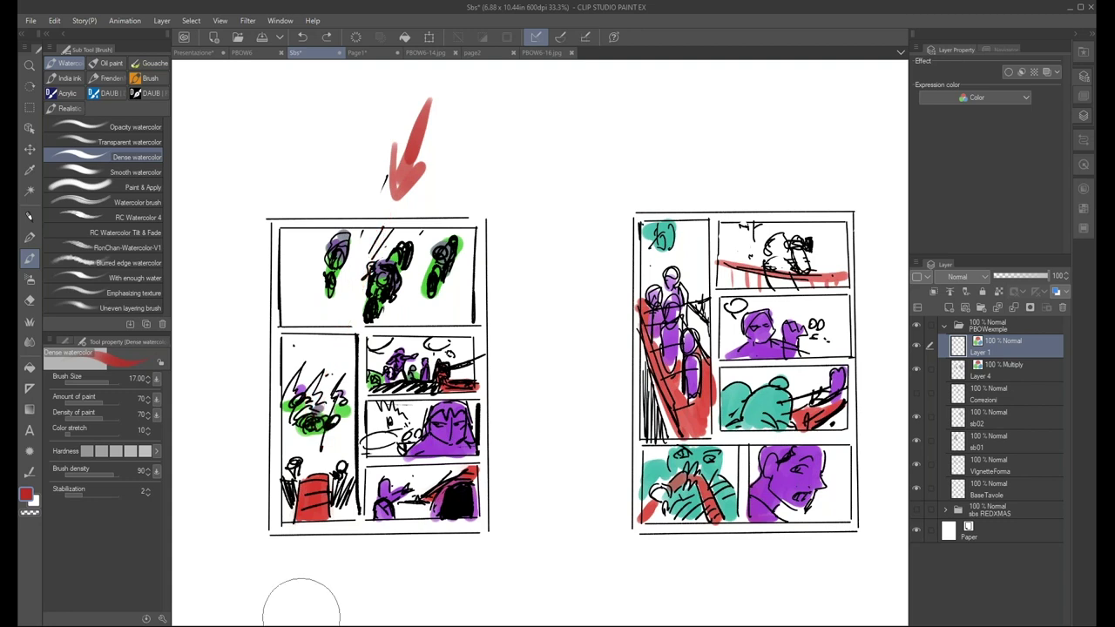
drag(360, 177, 342, 228)
drag(406, 202, 390, 255)
drag(478, 174, 451, 218)
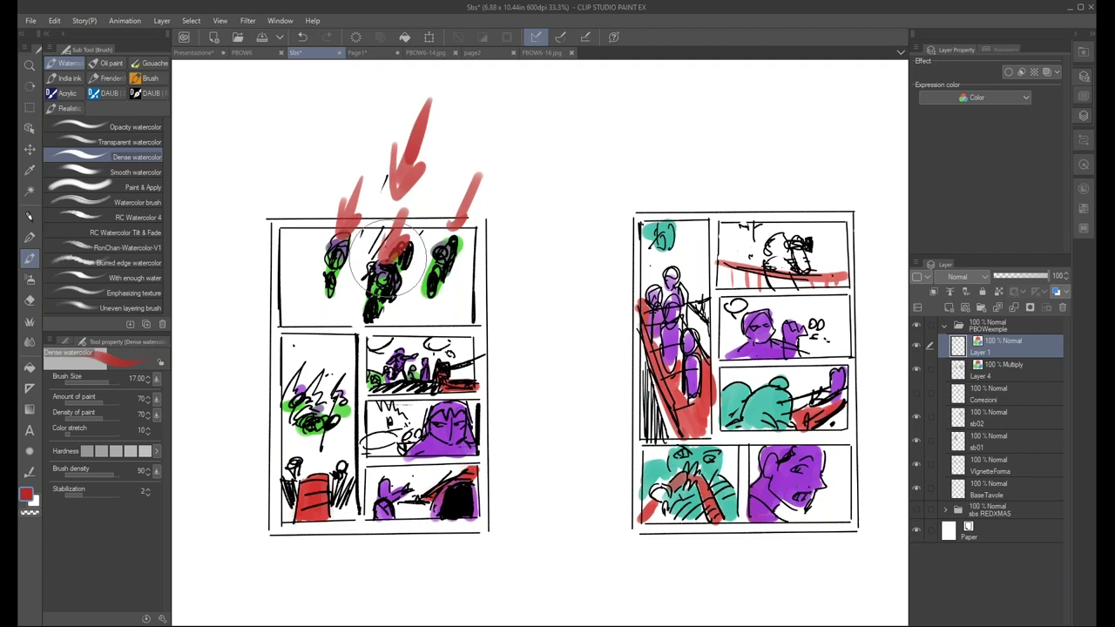
Add a red diagonal, a long wavy line across the top, and strokes into the lower-left and small panels
mouse_move(366, 261)
mouse_down()
mouse_move(324, 349)
mouse_move(364, 283)
mouse_up()
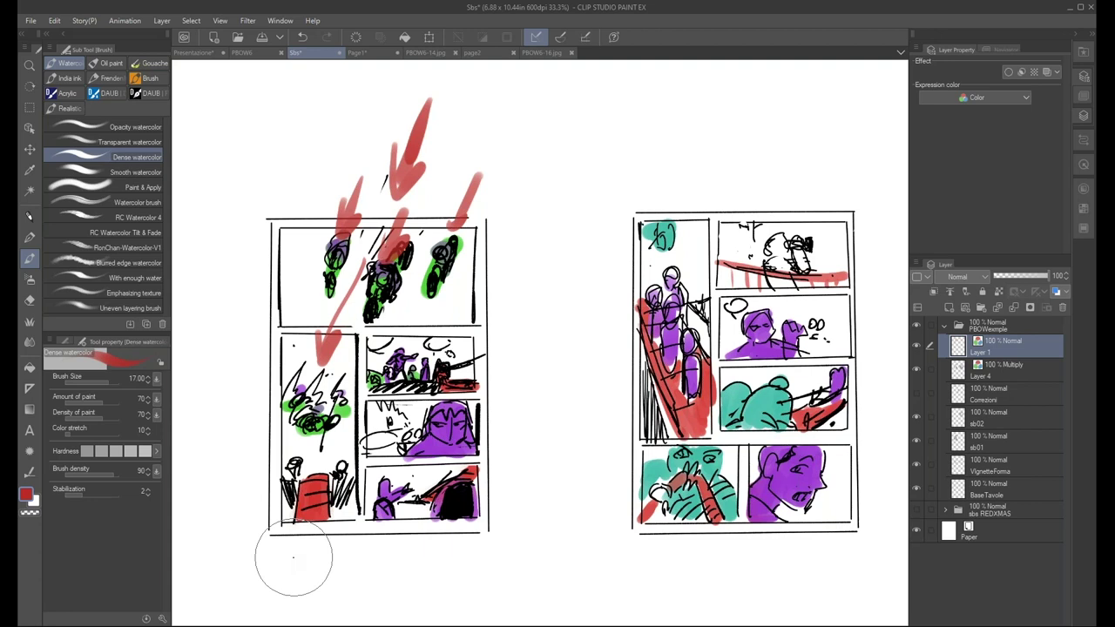
drag(301, 77, 607, 150)
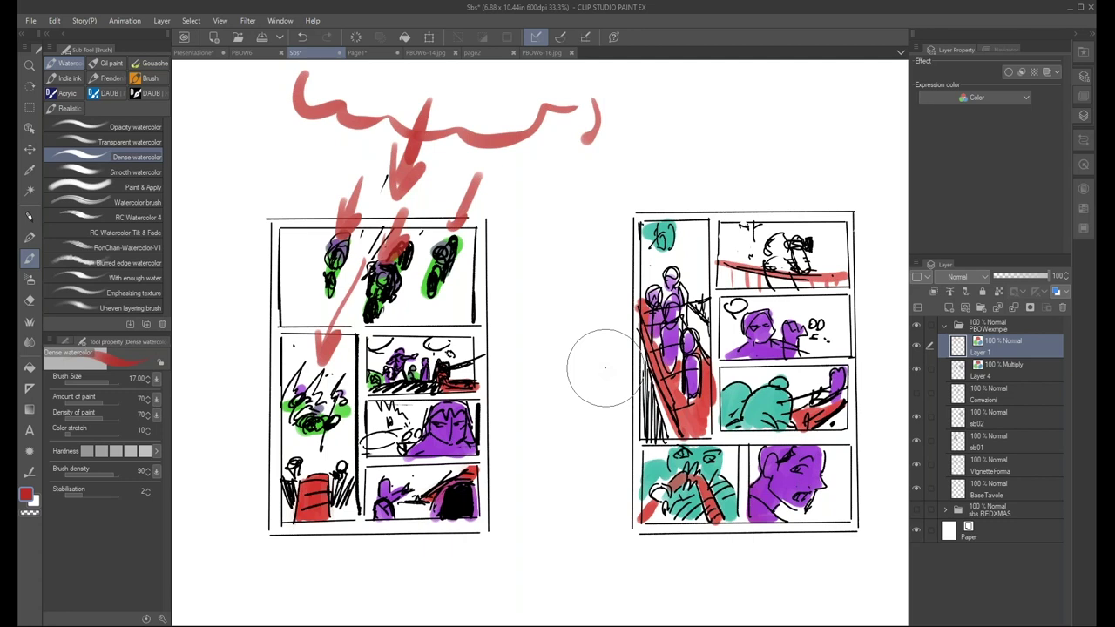
drag(424, 82, 321, 359)
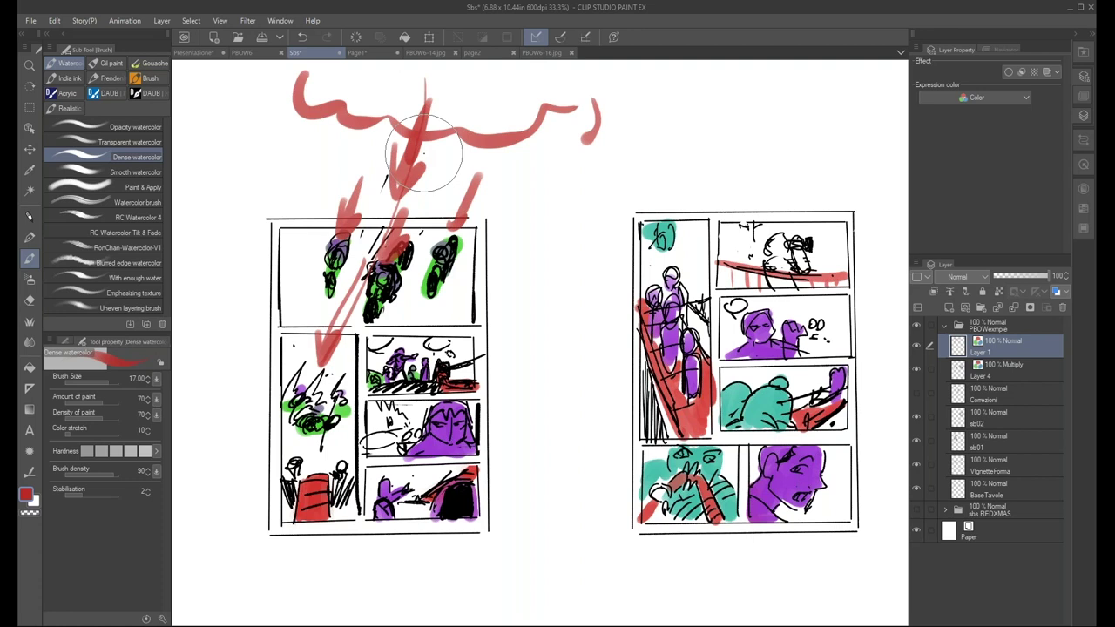
drag(349, 297, 318, 383)
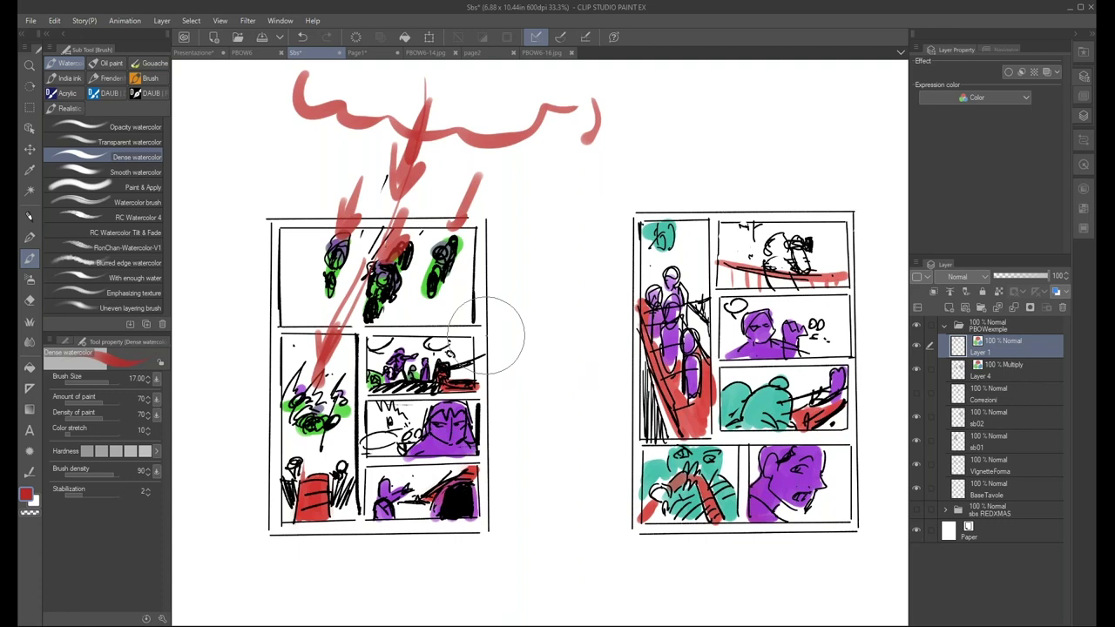
drag(427, 379, 411, 389)
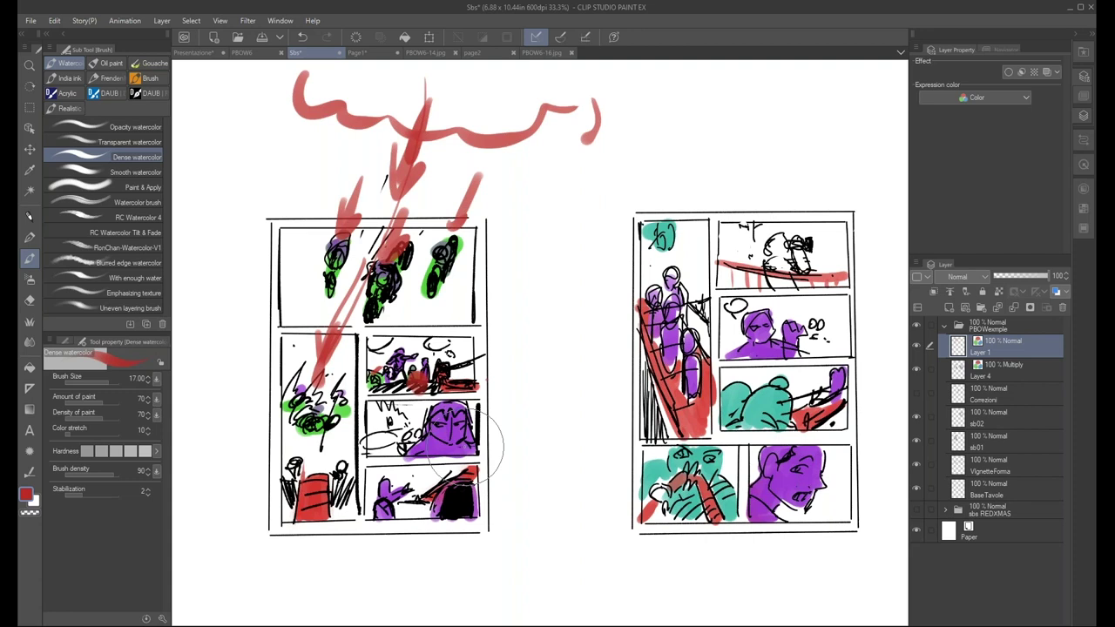
On Page1, show the ink panel-border layer and SB sketch folder, briefly checking the Sbs document
click(369, 51)
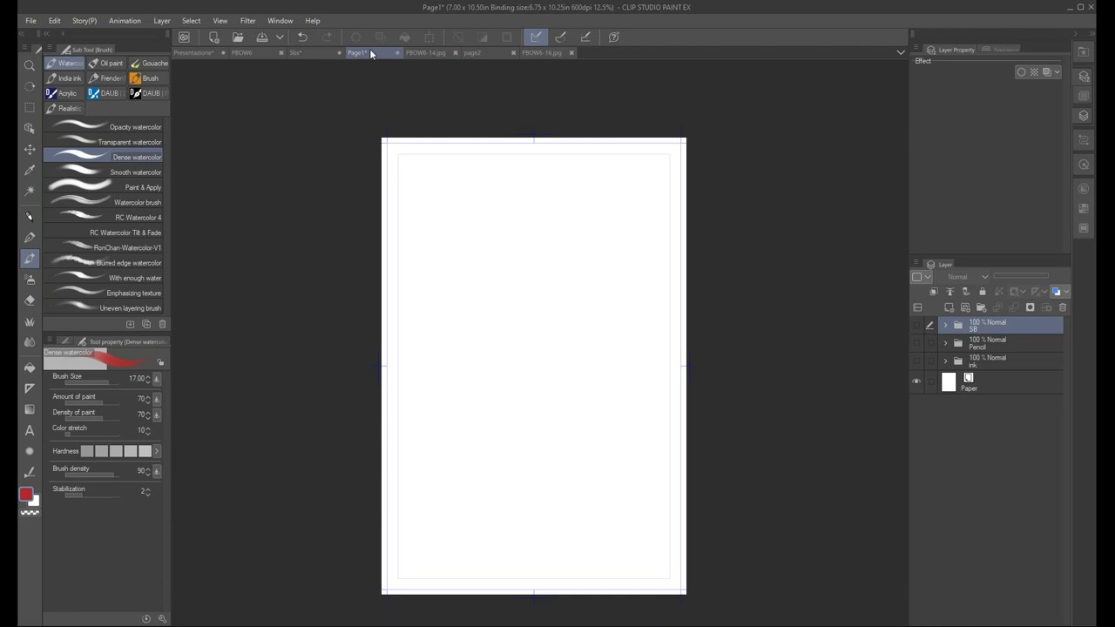
click(916, 359)
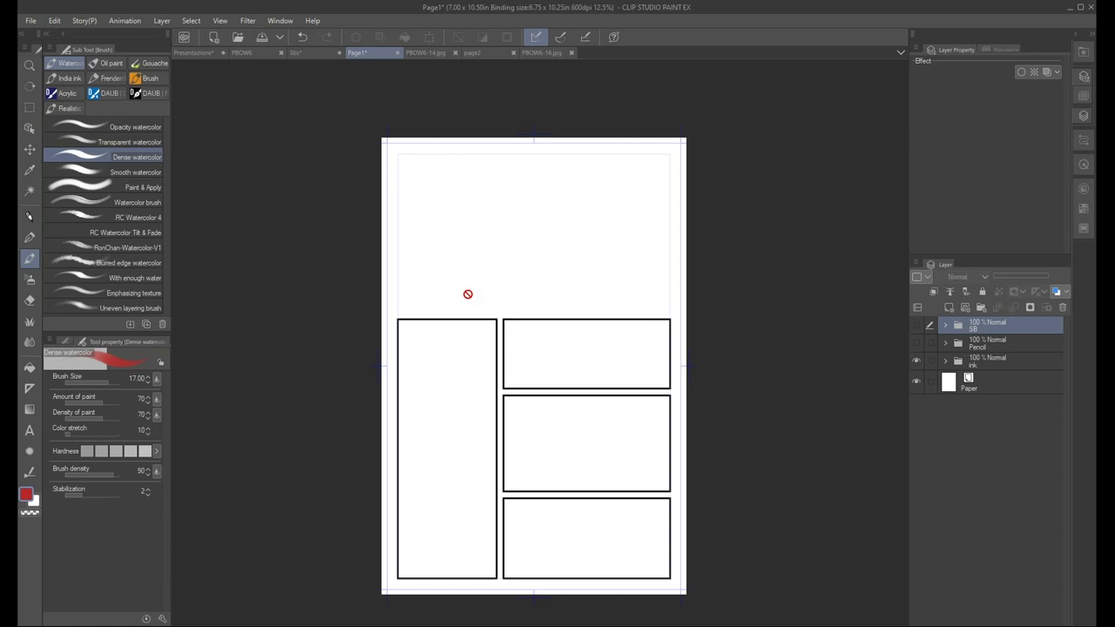
click(916, 323)
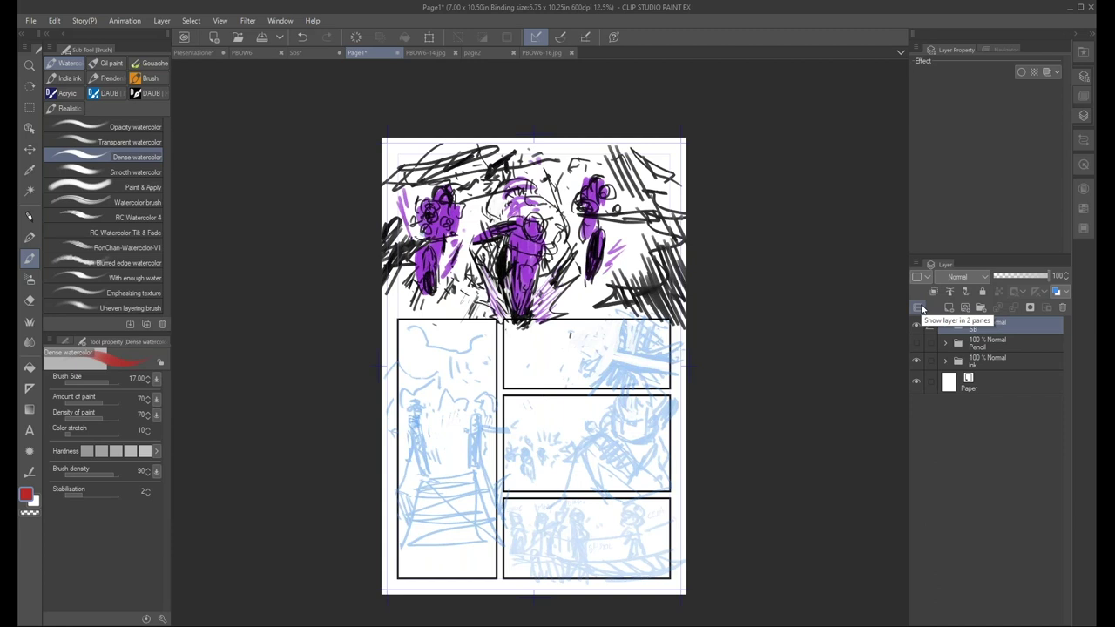
click(308, 50)
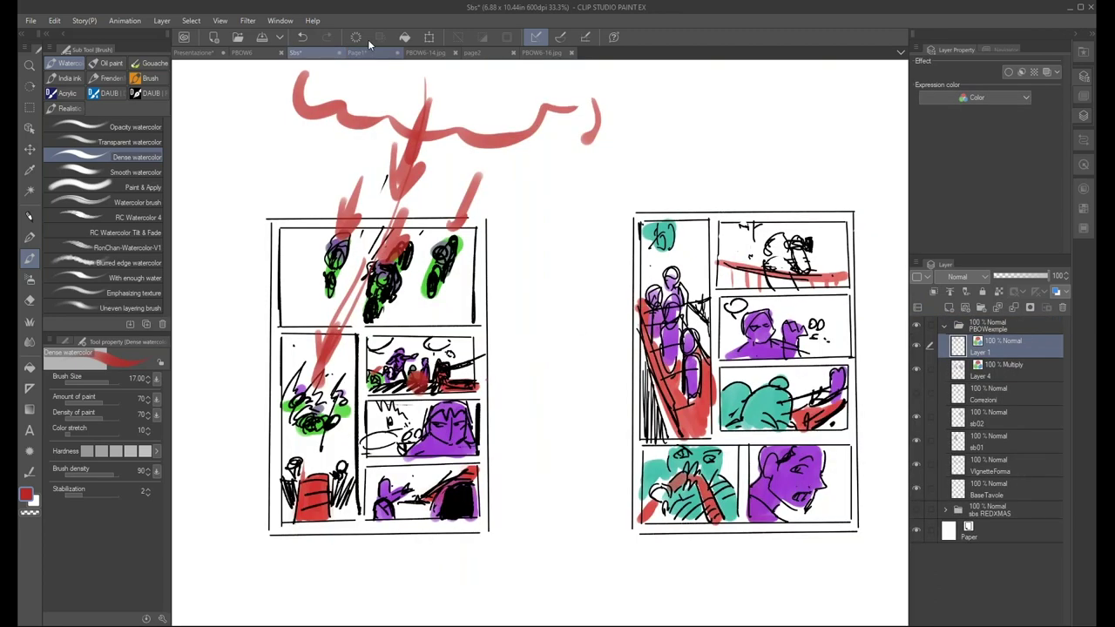
click(364, 52)
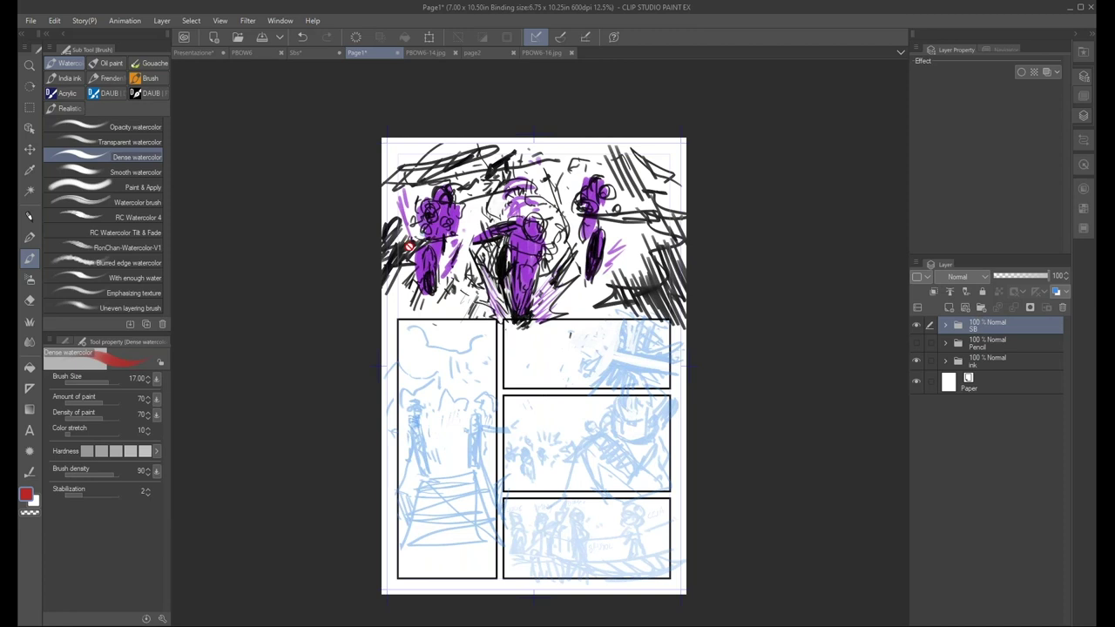
Add a new Layer 2 and set its Expression color to Color
click(950, 305)
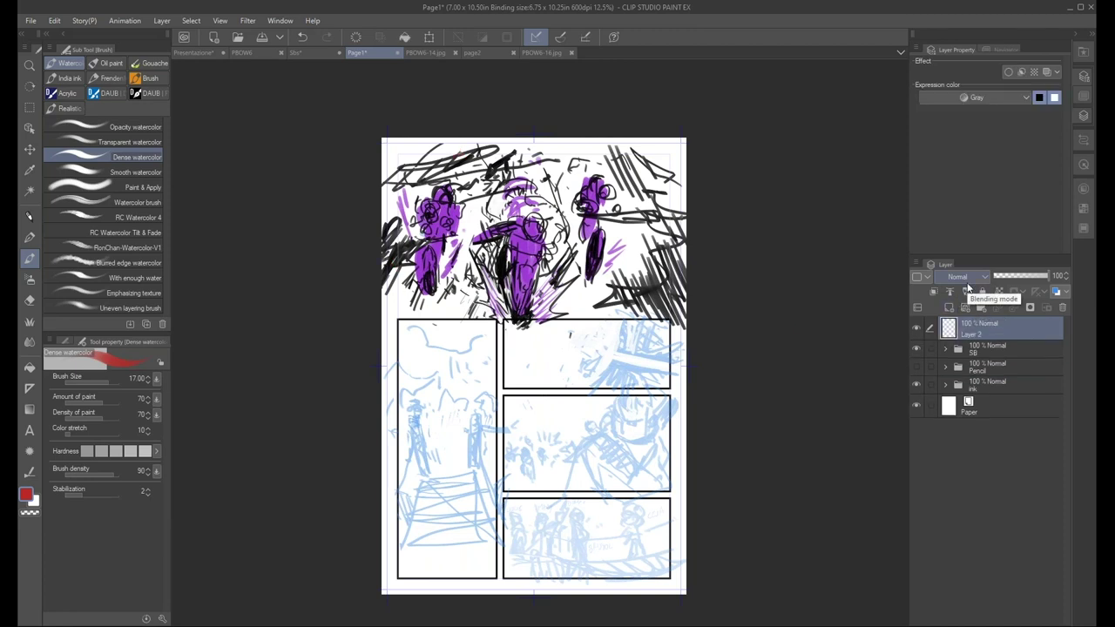
click(976, 97)
click(967, 117)
Paint red Dense watercolor strokes converging in a V over the top panel, zooming to check
mouse_move(448, 142)
mouse_down()
mouse_move(397, 225)
mouse_move(470, 324)
mouse_move(514, 329)
mouse_up()
mouse_move(549, 345)
mouse_down()
mouse_move(661, 228)
mouse_move(589, 141)
mouse_up()
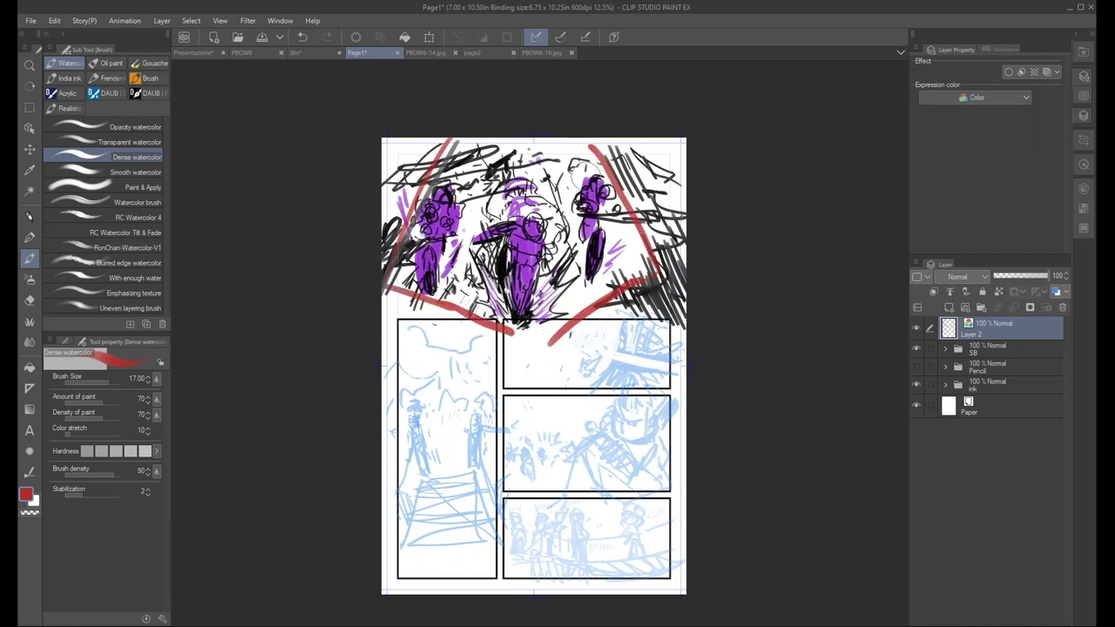
scroll(522, 261, up, 2)
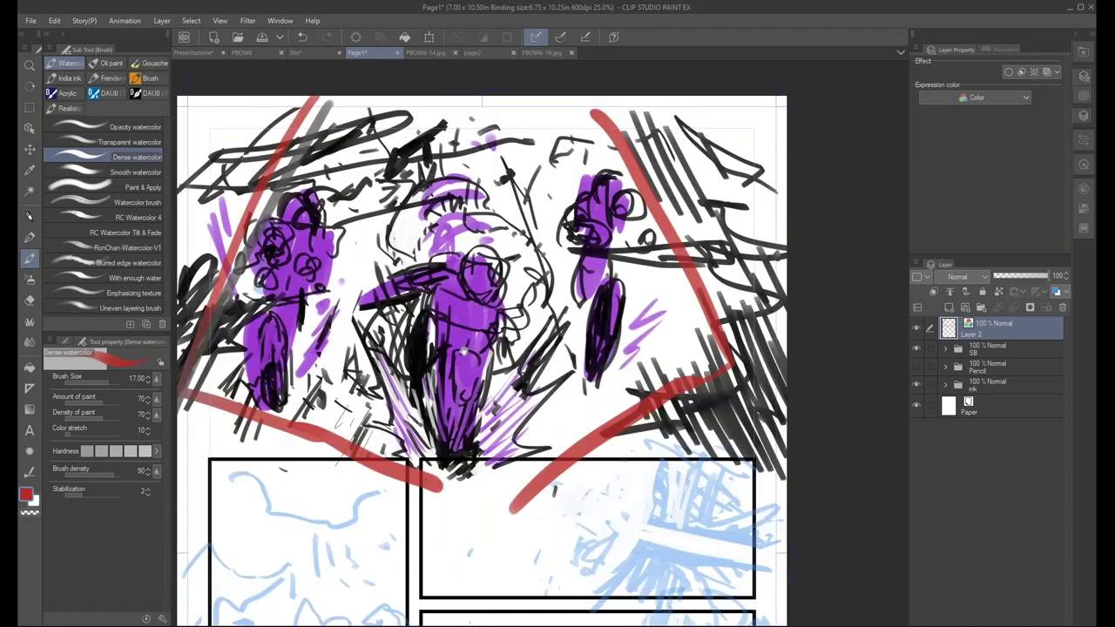
drag(436, 261, 527, 279)
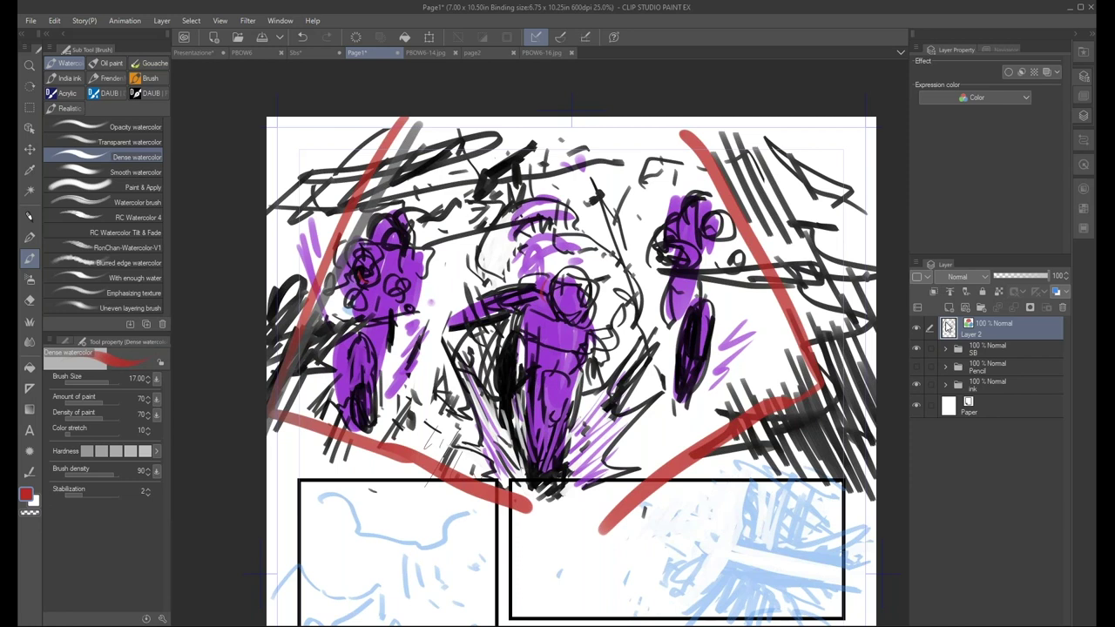
scroll(768, 339, down, 2)
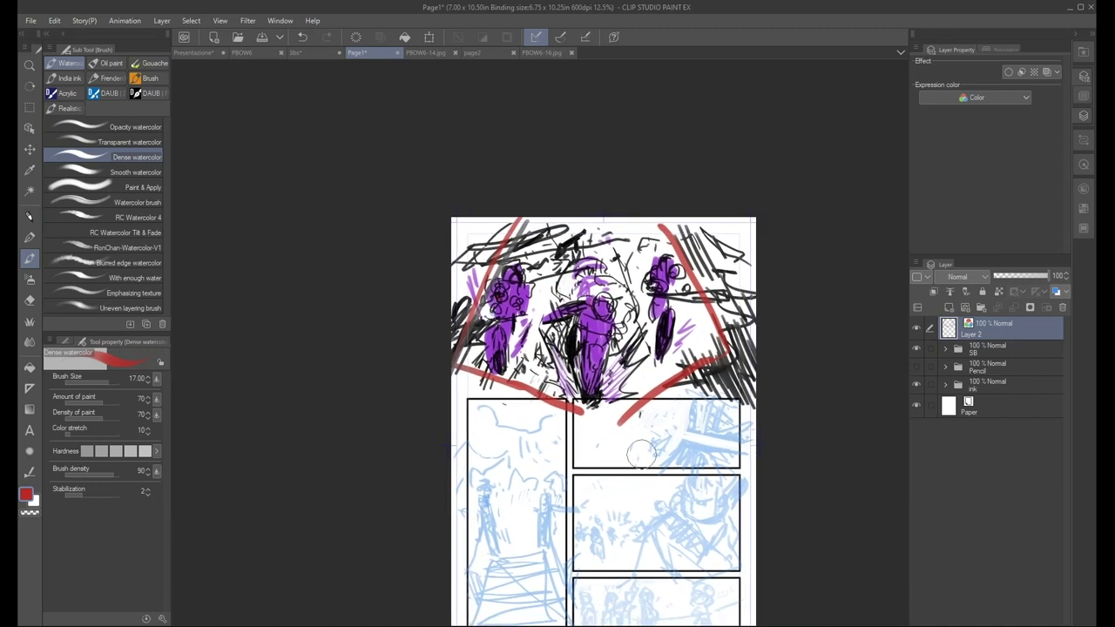
scroll(641, 453, up, 2)
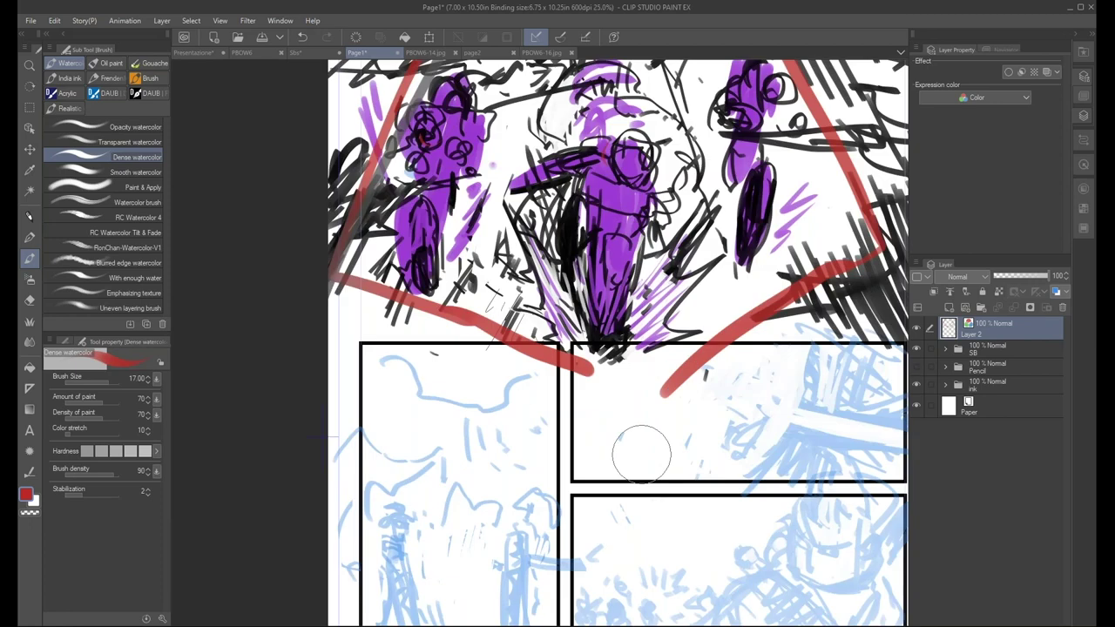
scroll(641, 453, down, 2)
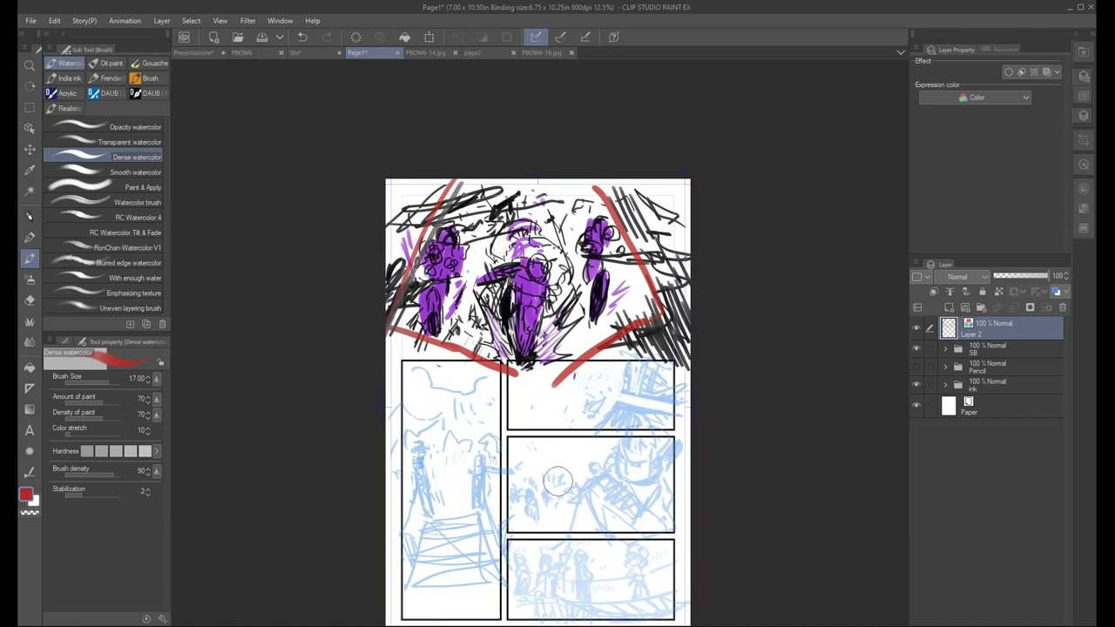
Hide Layer 2's red strokes and preview the SB folder's sketch layers one by one
click(915, 324)
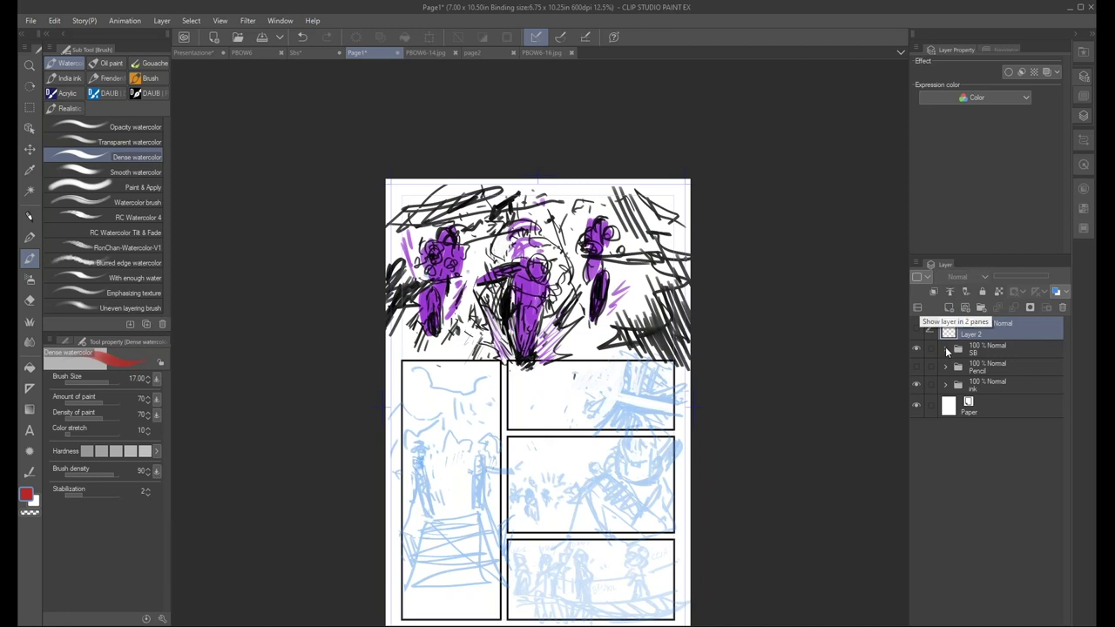
click(947, 350)
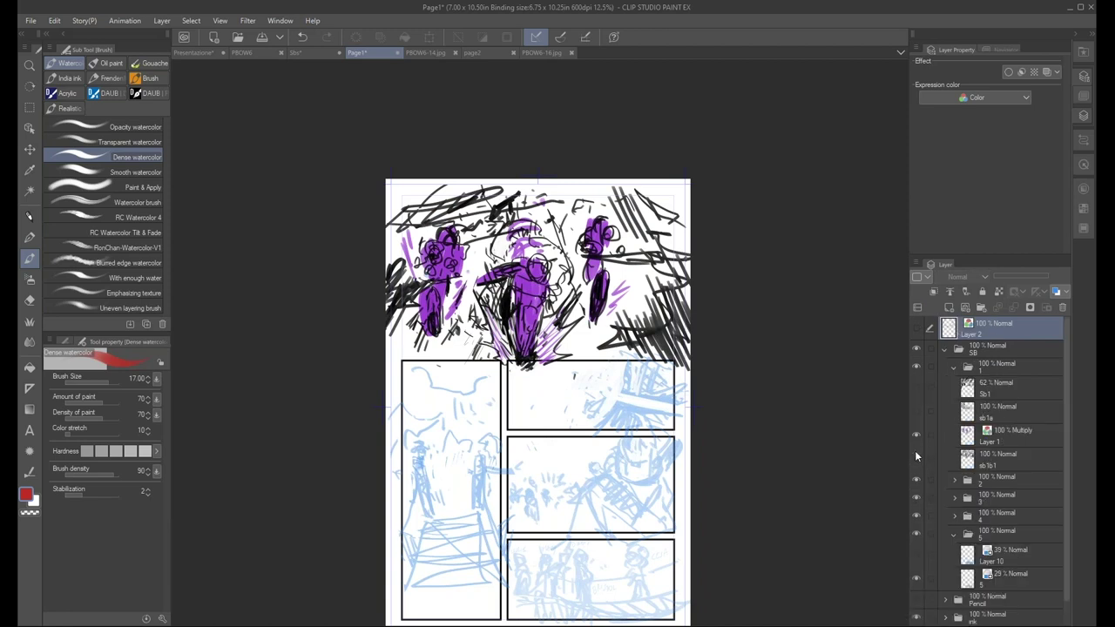
click(915, 434)
click(916, 410)
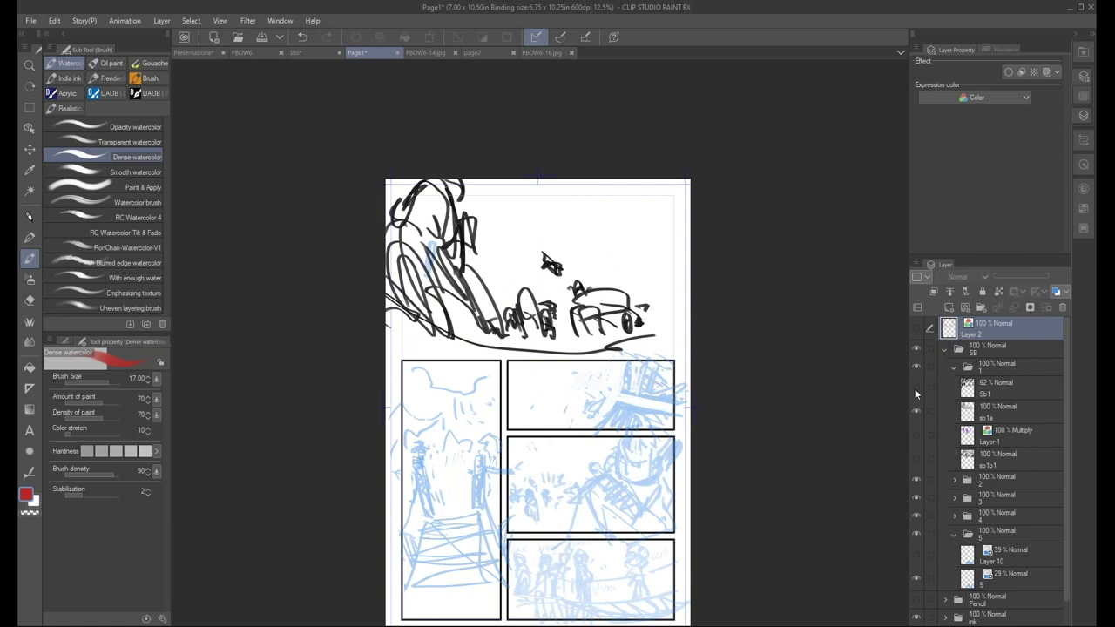
click(915, 388)
click(916, 411)
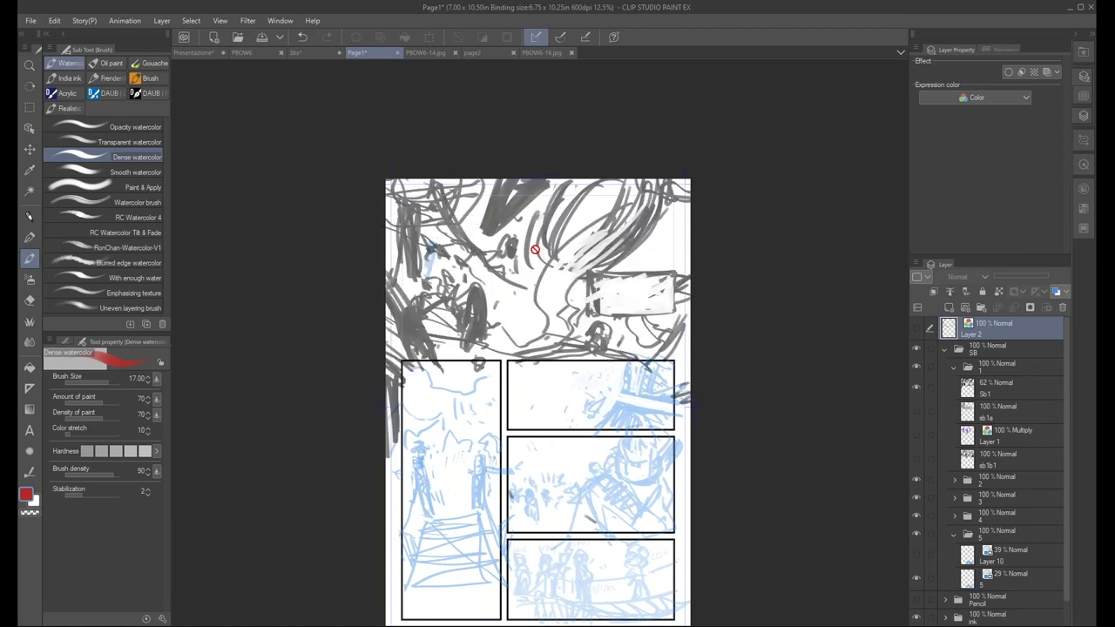
click(916, 387)
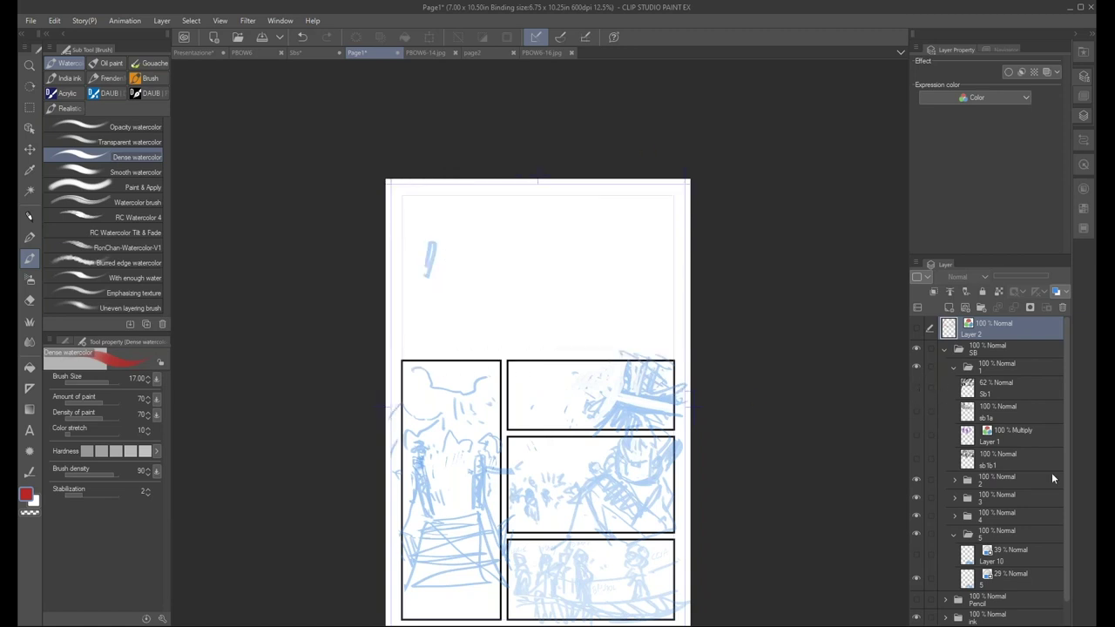
Show the Pencil sketches and the inked PANEL1 layer from the ink folder
scroll(1063, 453, down, 1)
scroll(1065, 454, down, 1)
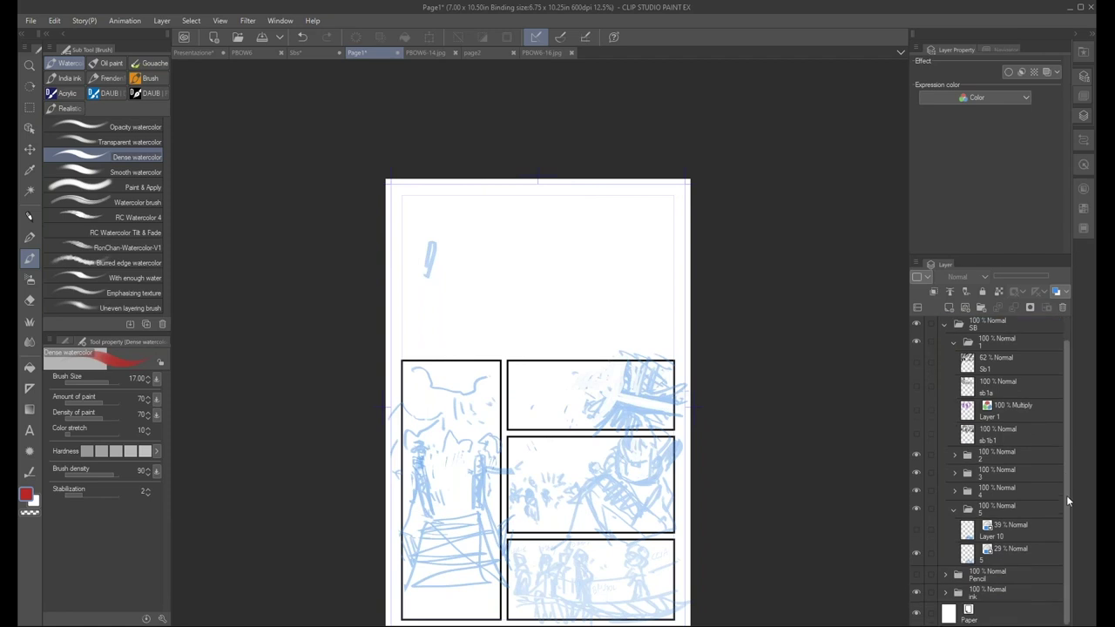
click(916, 575)
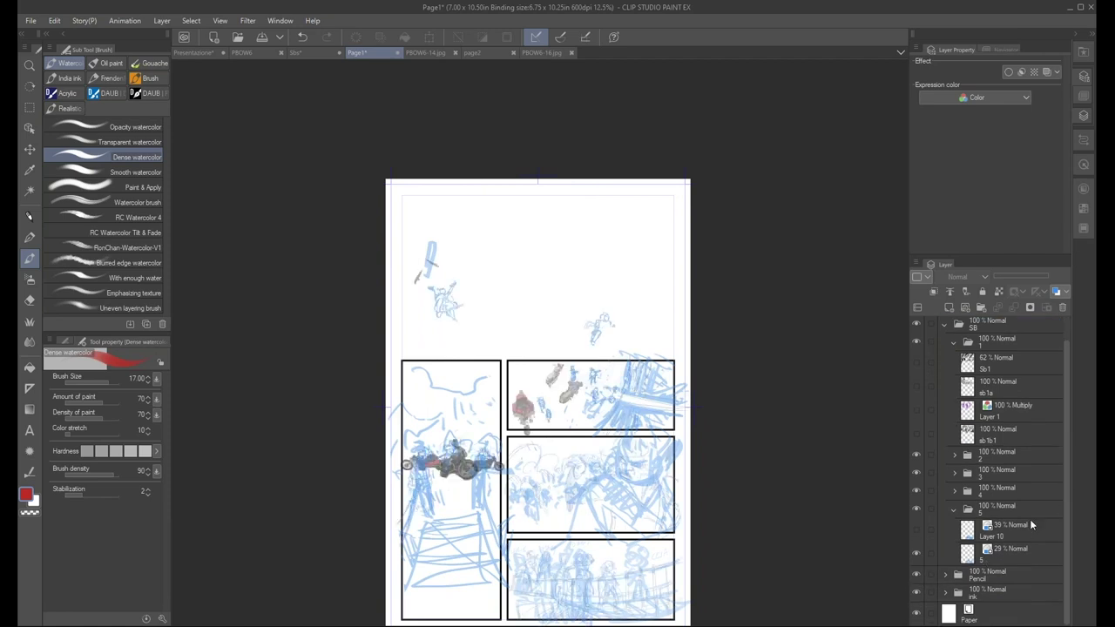
key(ctrl+plus)
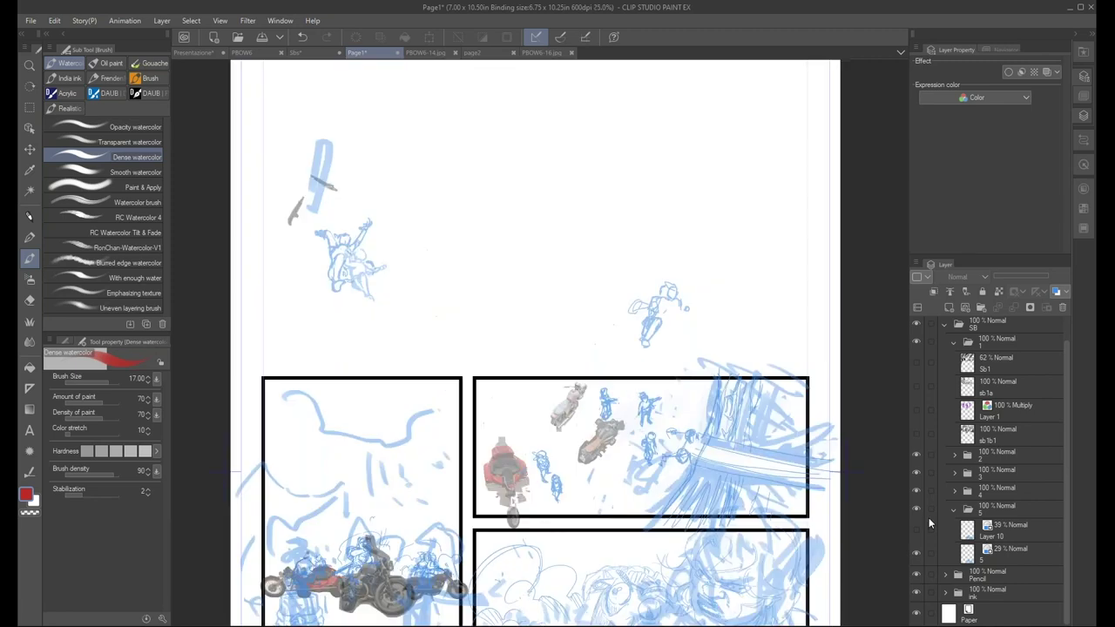
drag(664, 539, 664, 317)
click(945, 593)
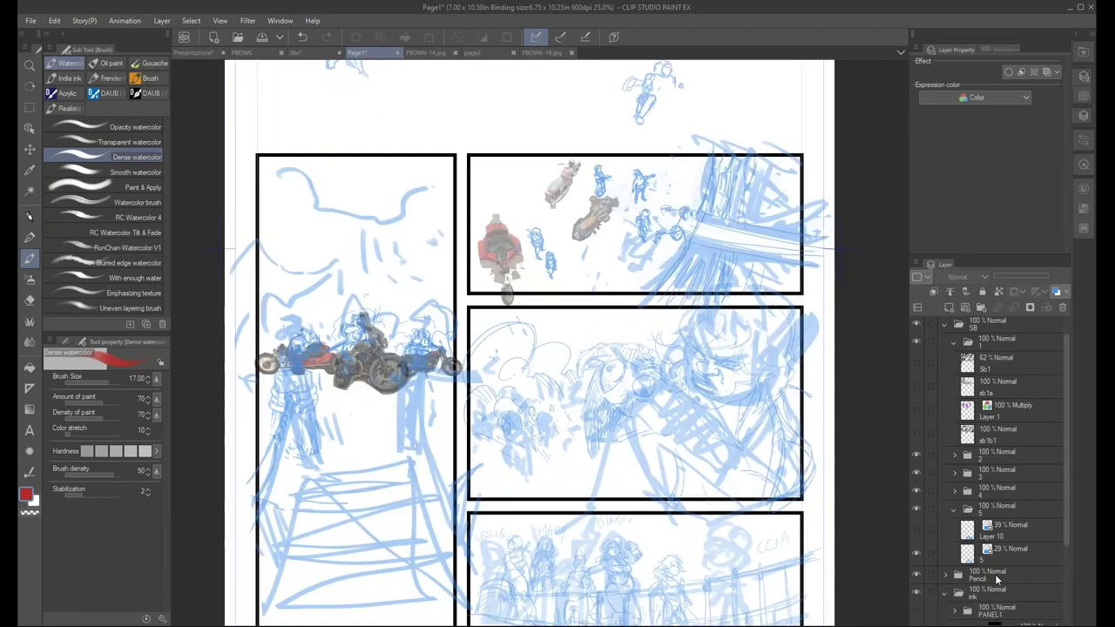
drag(1067, 508, 1065, 538)
click(915, 563)
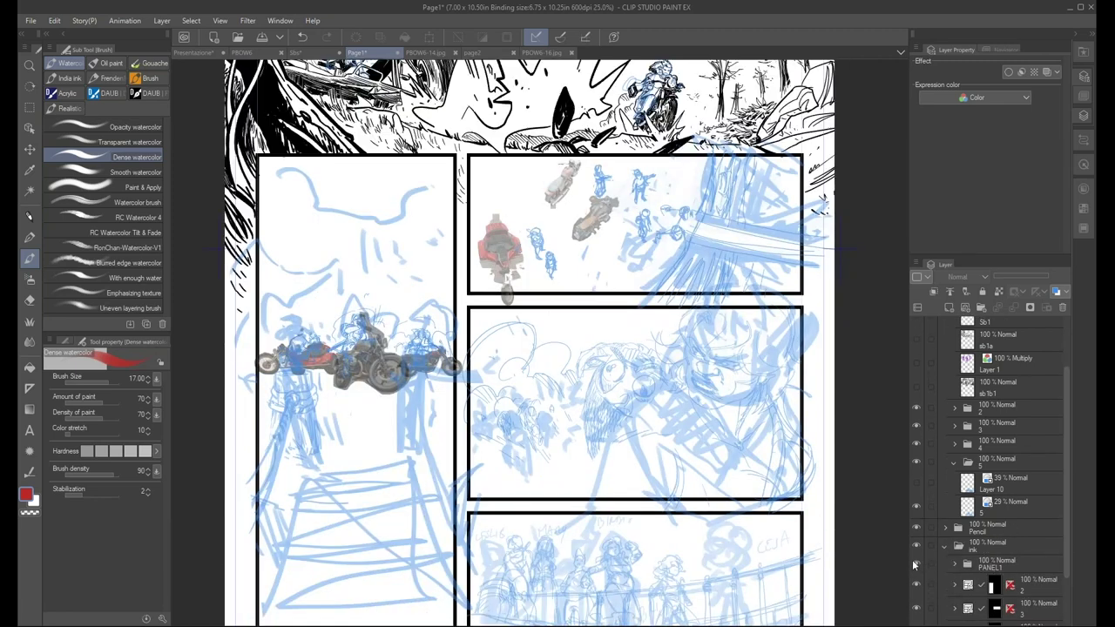
scroll(833, 521, down, 2)
scroll(665, 245, up, 1)
scroll(665, 244, up, 1)
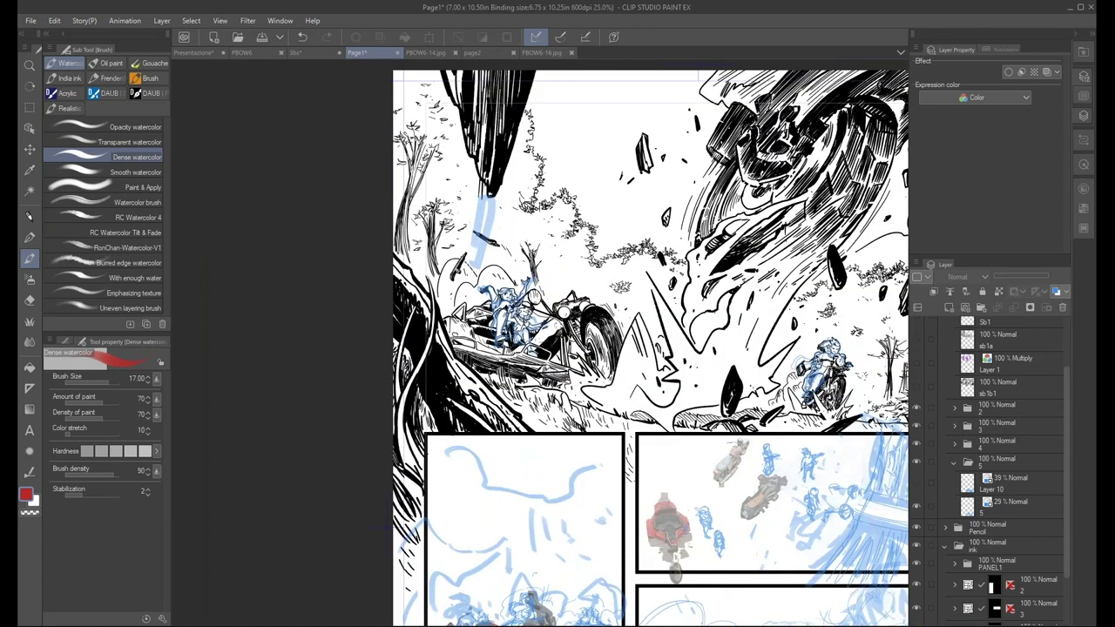
drag(1064, 451, 1061, 431)
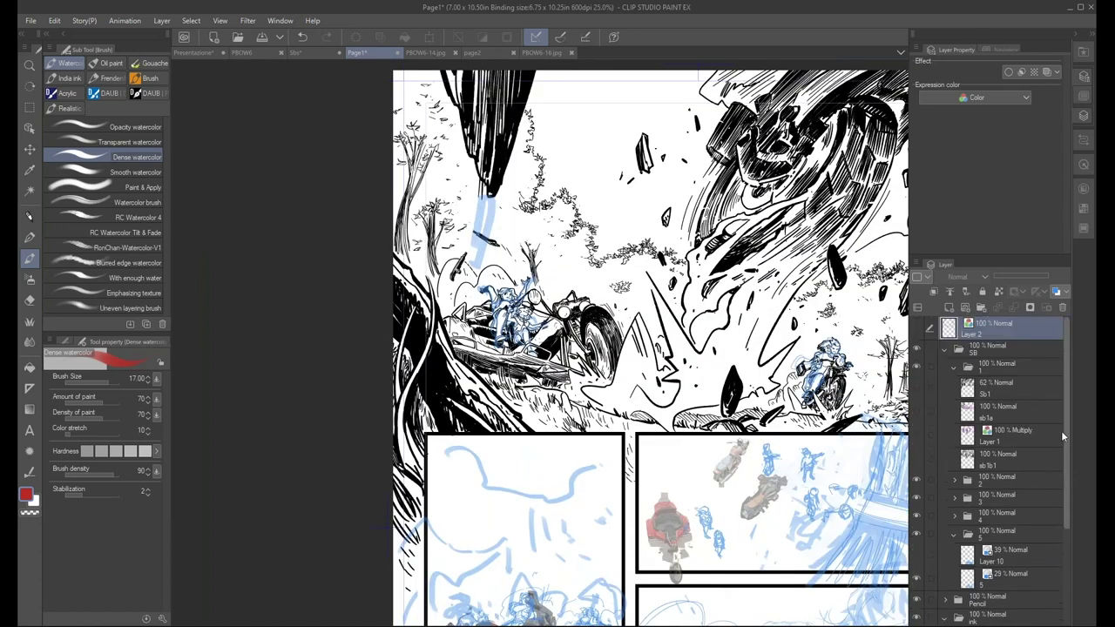
Collapse the sketch folders and hide the Pencil and SB sketch layers, leaving clean inks
key(ctrl+minus)
drag(805, 477, 742, 497)
scroll(741, 485, up, 1)
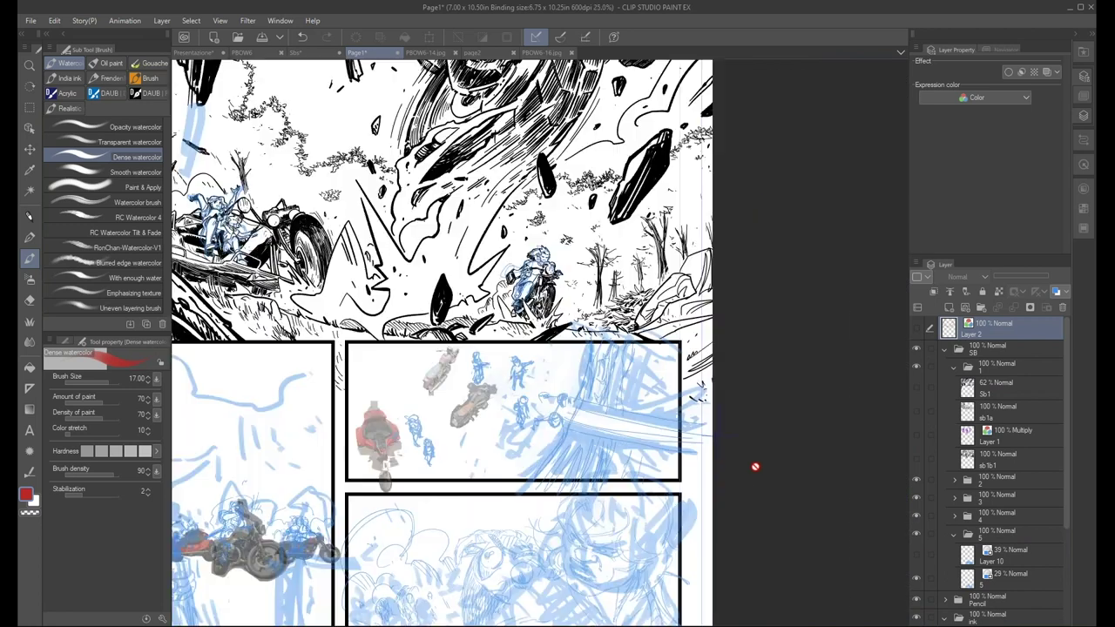
drag(513, 494, 591, 543)
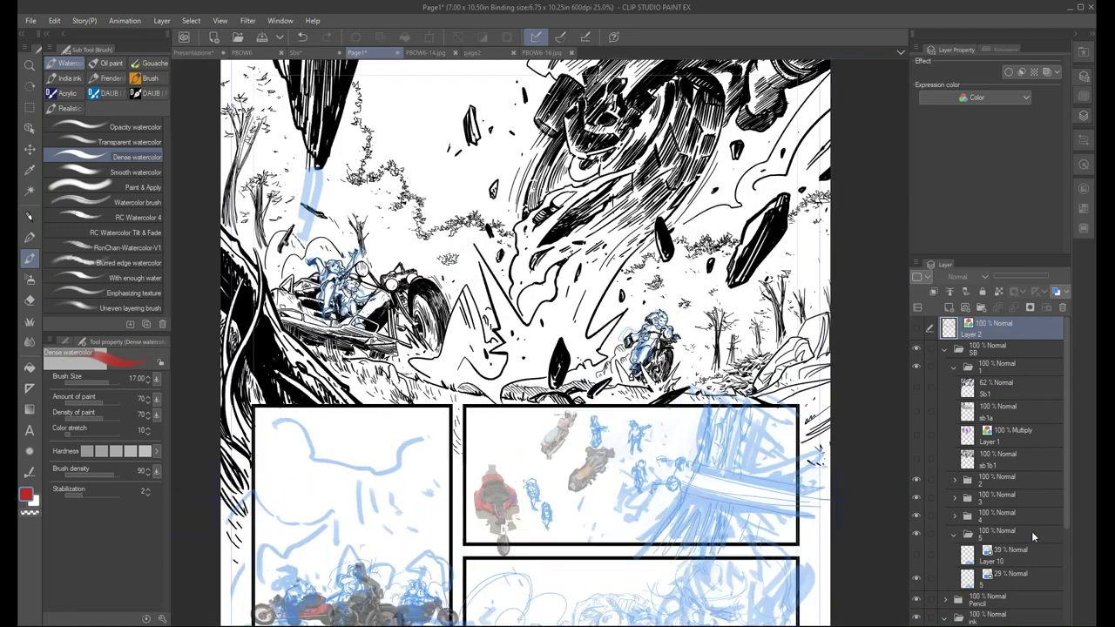
click(954, 534)
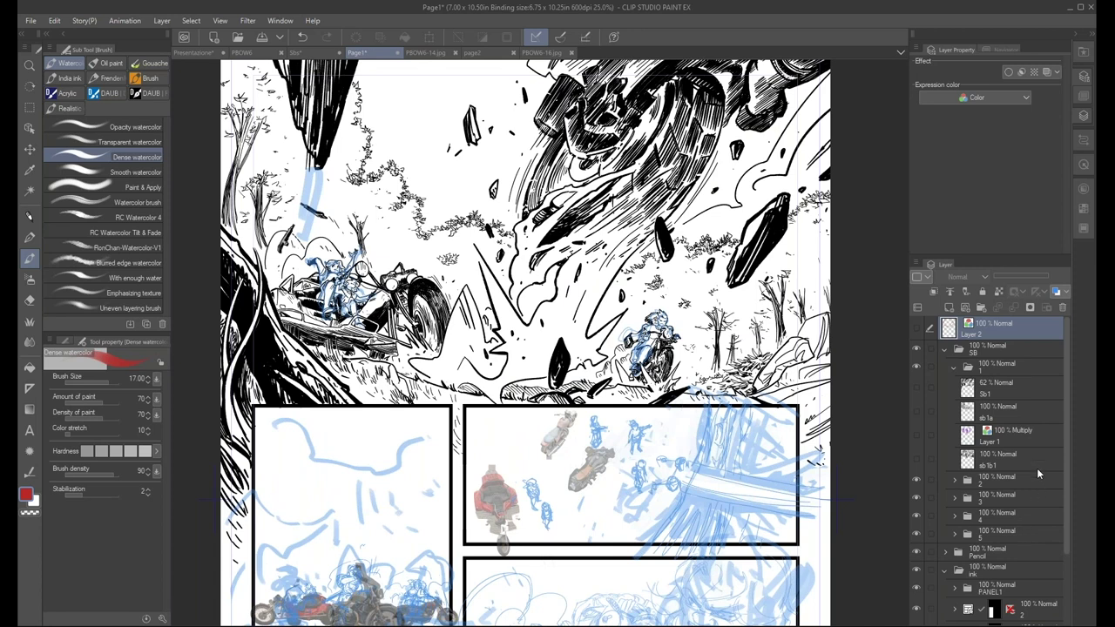
click(916, 552)
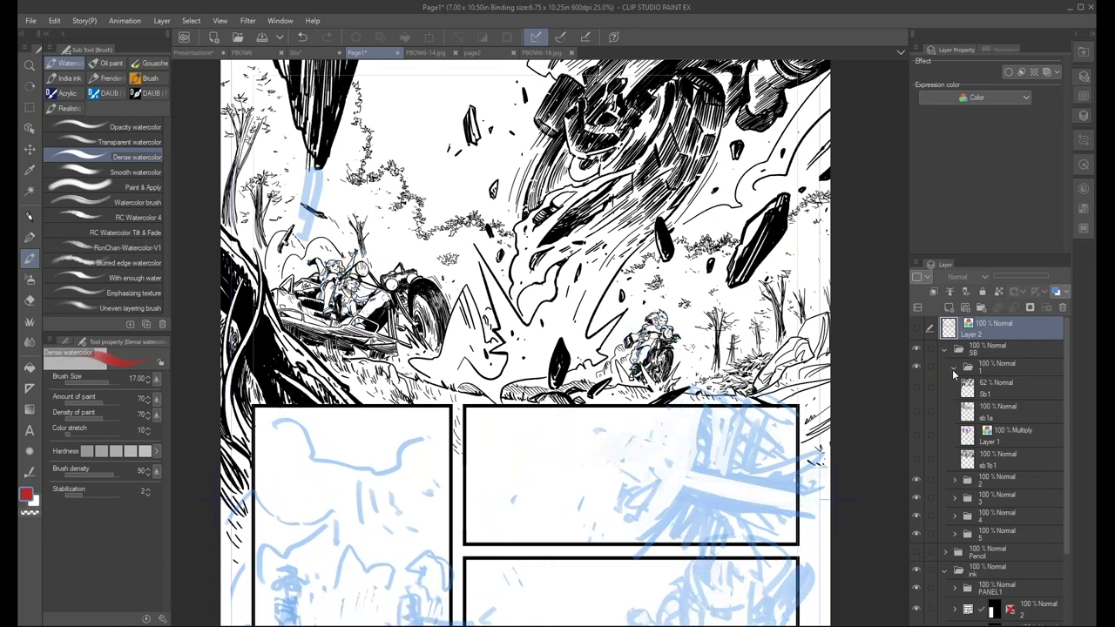
click(953, 367)
click(943, 352)
click(916, 347)
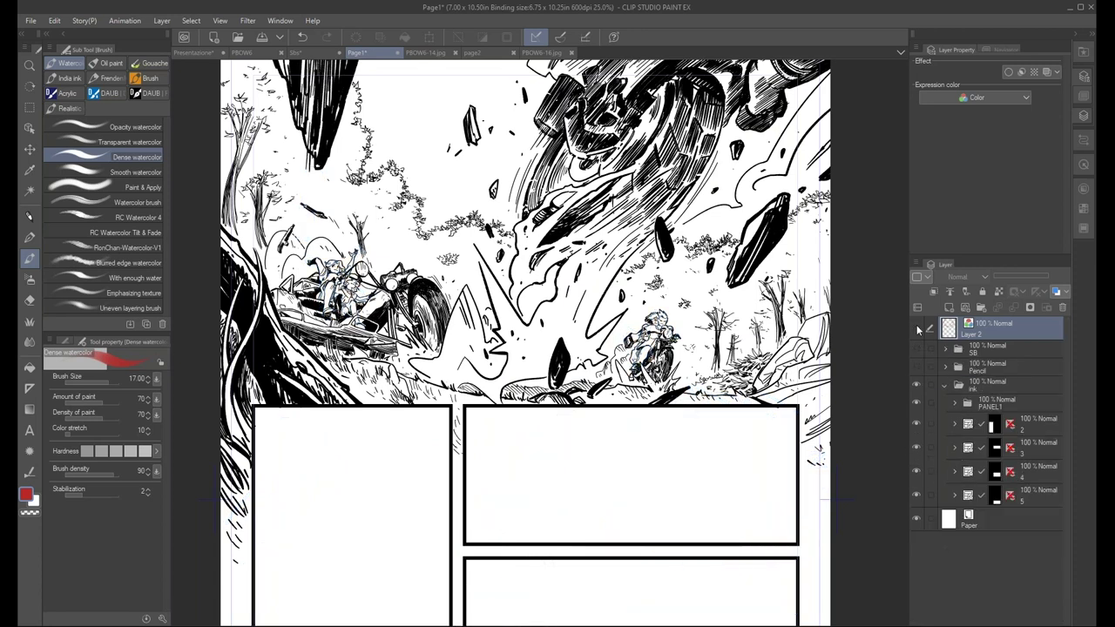
drag(503, 417, 520, 520)
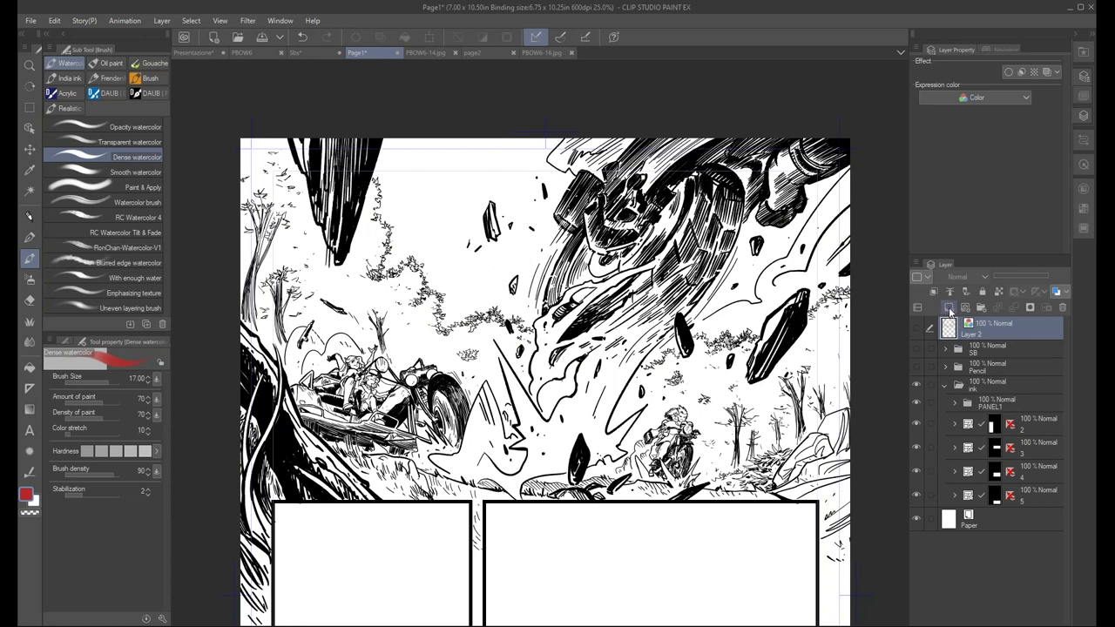
Add Layer 3 above Layer 2 and set its Expression color to Color
click(950, 307)
click(973, 97)
click(977, 113)
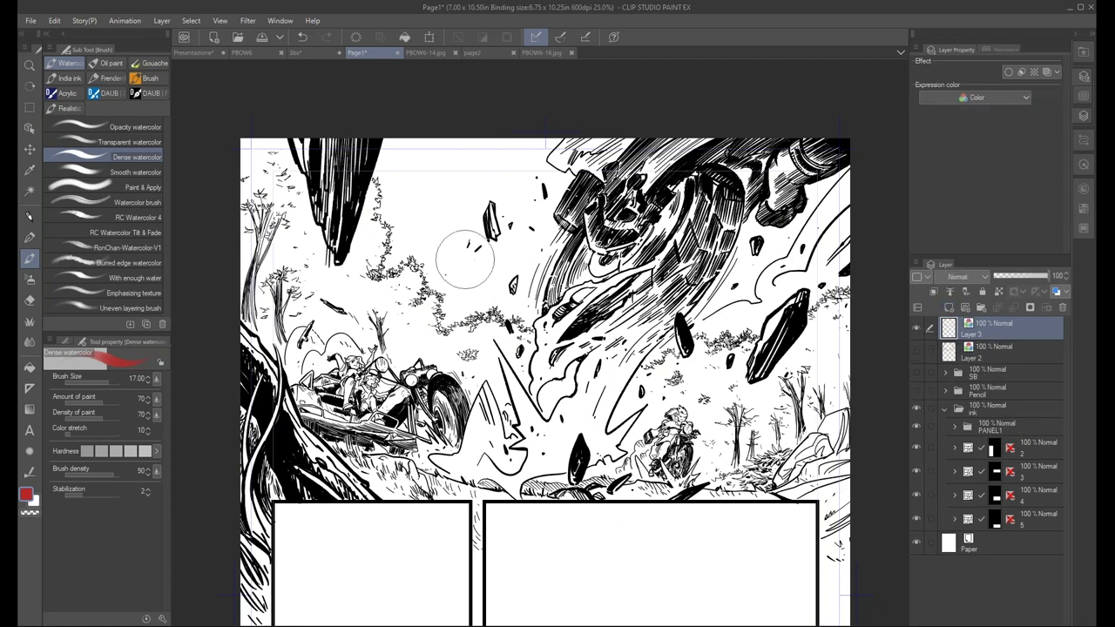
Paint long red Dense watercolor sweeps across the top panel, then hide Layer 3
mouse_move(248, 144)
mouse_down()
mouse_move(254, 223)
mouse_move(270, 135)
mouse_move(318, 249)
mouse_up()
mouse_move(359, 185)
mouse_down()
mouse_move(514, 350)
mouse_move(680, 374)
mouse_up()
mouse_move(523, 349)
mouse_down()
mouse_move(793, 331)
mouse_move(850, 300)
mouse_up()
drag(850, 403, 248, 336)
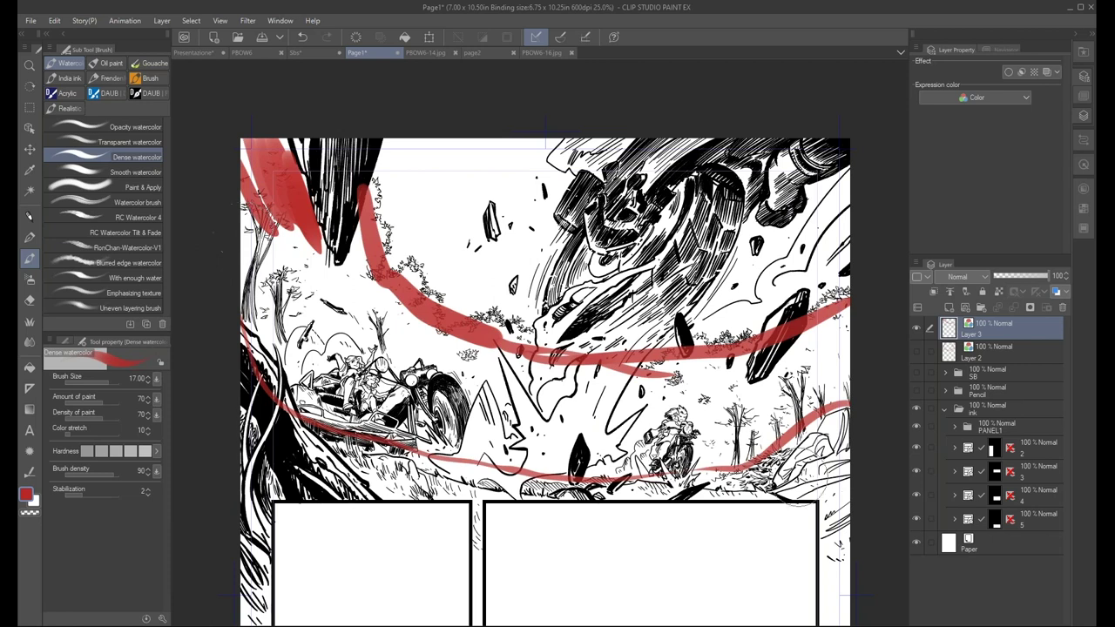
click(915, 330)
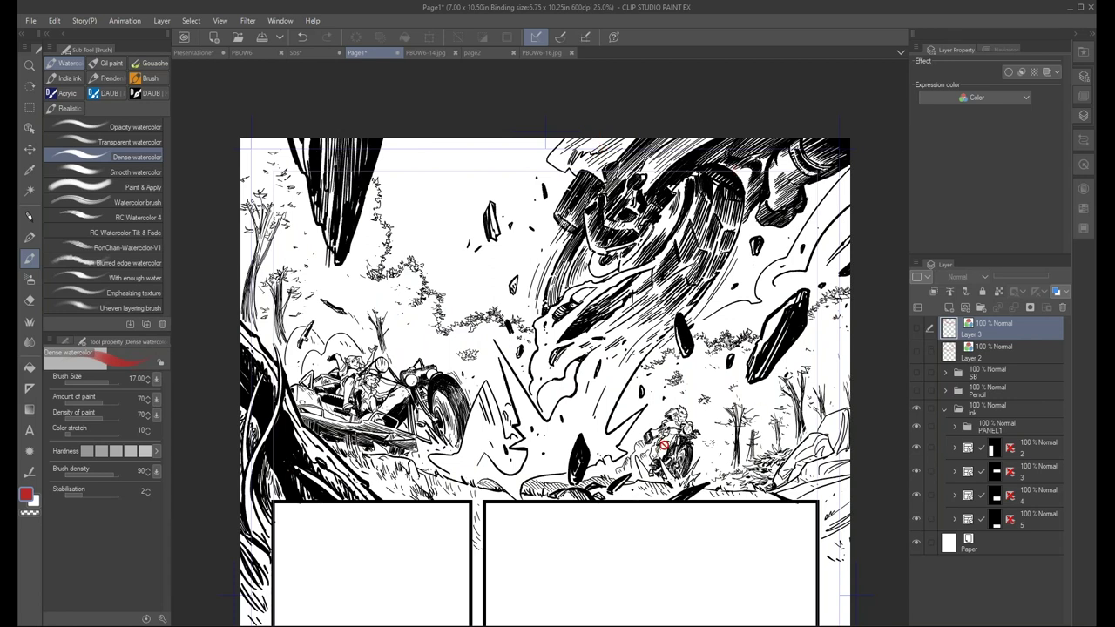
drag(668, 422, 677, 426)
Turn on the Bridge, motos and bg layers in SB folder 2, then switch to Sbs
click(993, 373)
mouse_move(621, 544)
mouse_down()
mouse_move(667, 259)
mouse_move(686, 206)
mouse_up()
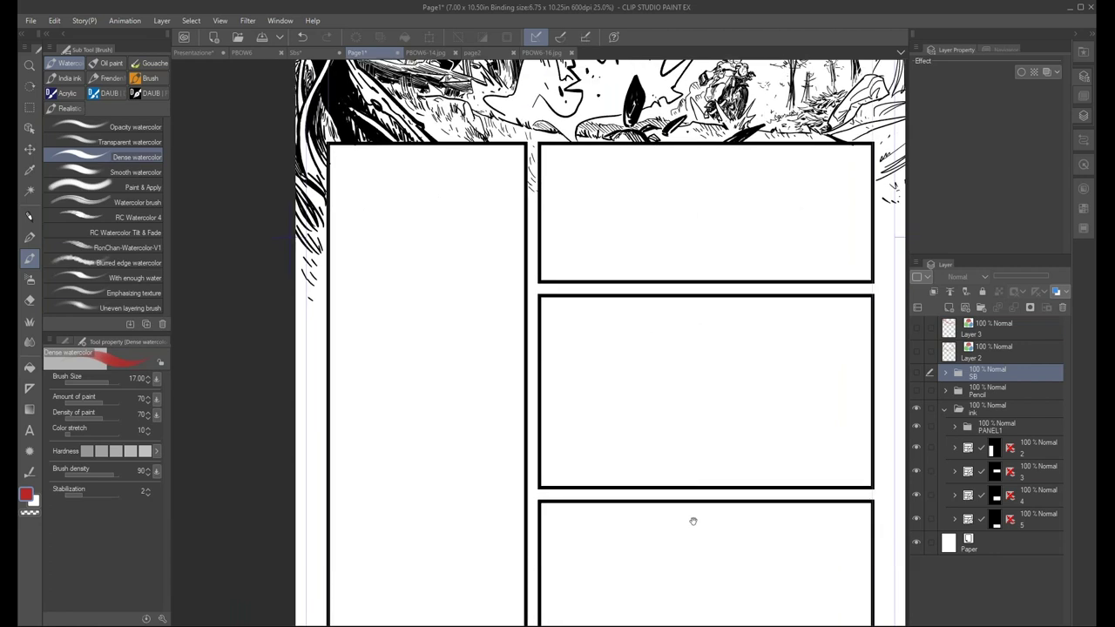
drag(733, 535, 771, 454)
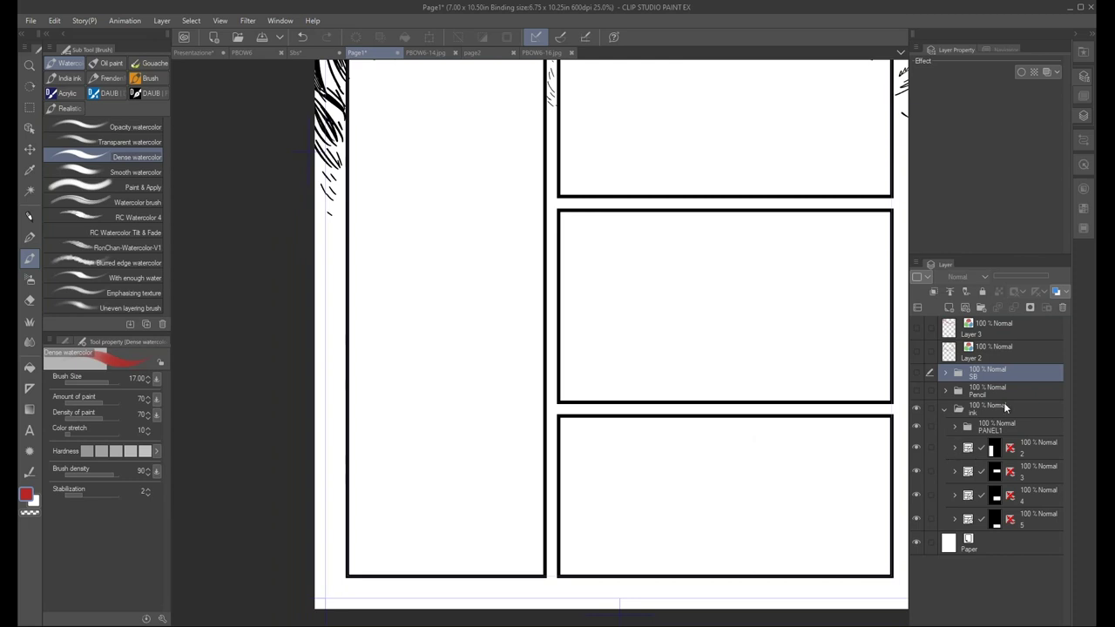
click(954, 448)
click(916, 471)
click(916, 495)
click(916, 519)
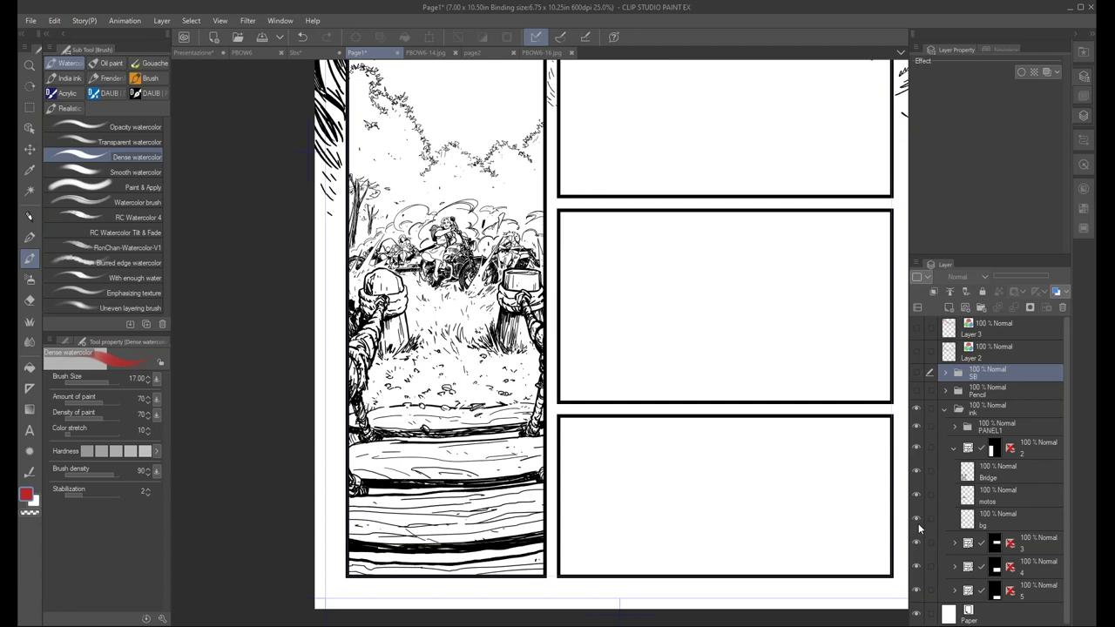
click(954, 447)
mouse_move(629, 374)
mouse_down()
mouse_move(651, 557)
mouse_move(637, 517)
mouse_up()
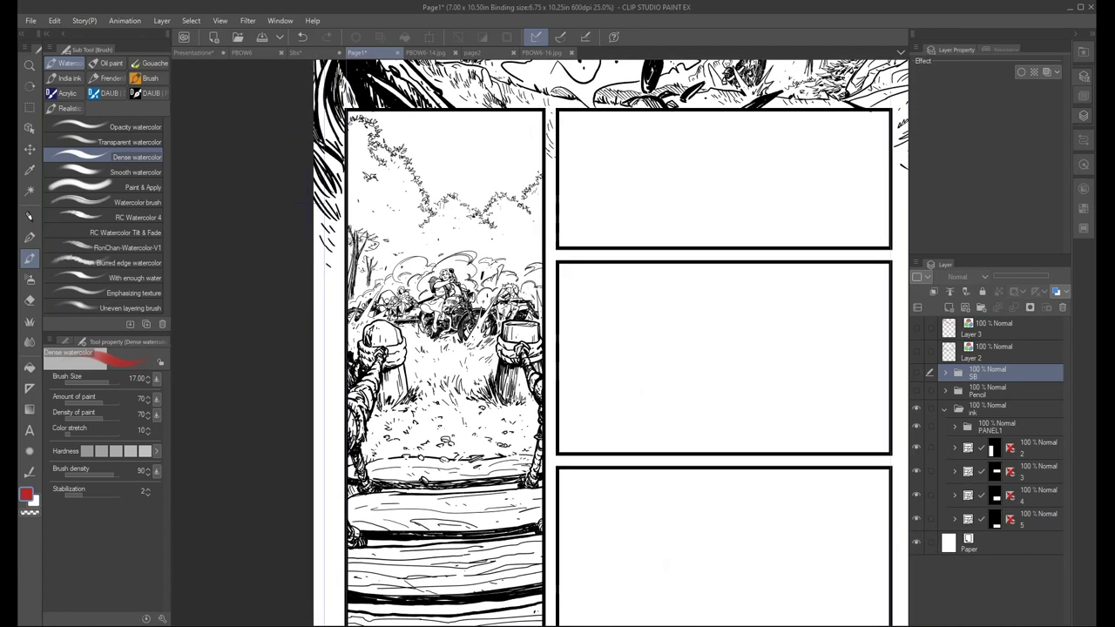
click(315, 54)
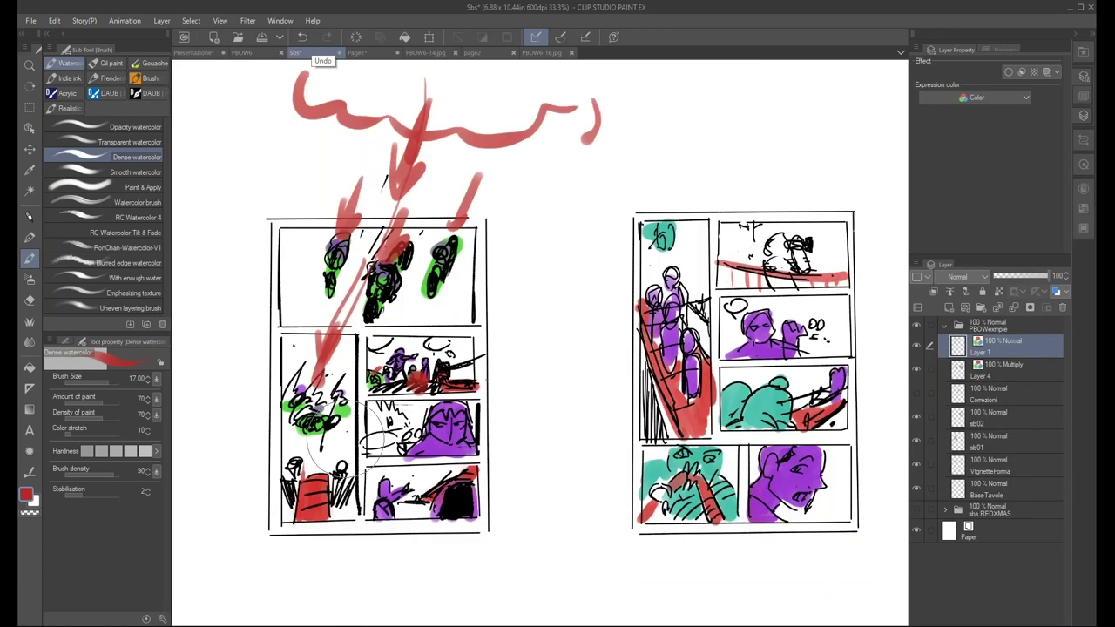
Add a red watercolour stroke in the Sbs thumbnail's lower-left panel, then return to Page1
scroll(349, 462, up, 1)
scroll(383, 498, up, 1)
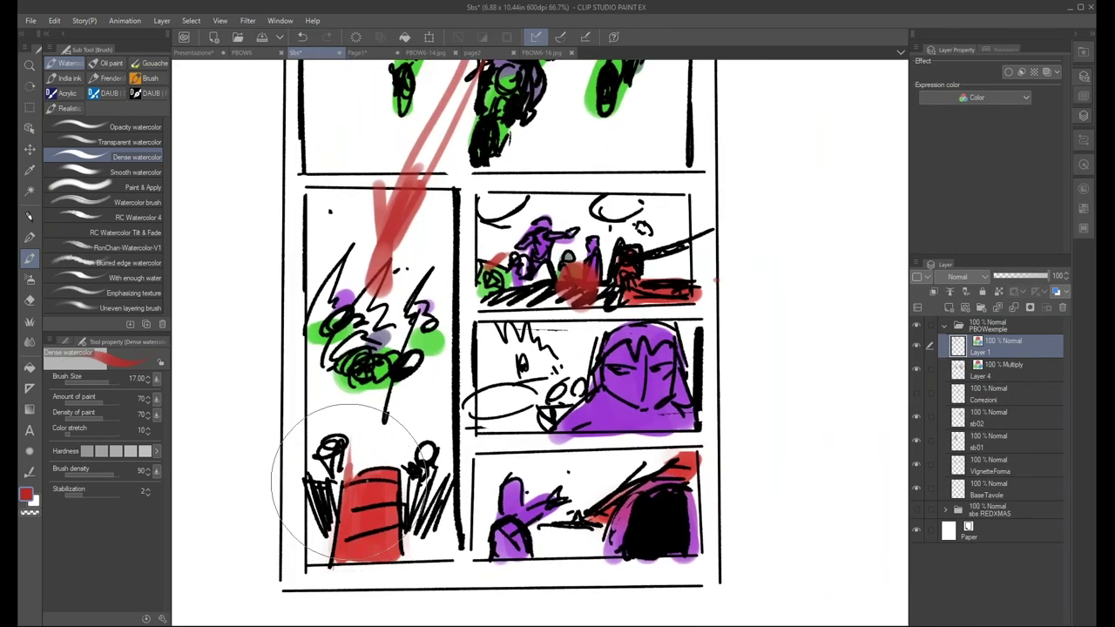
drag(324, 477, 319, 525)
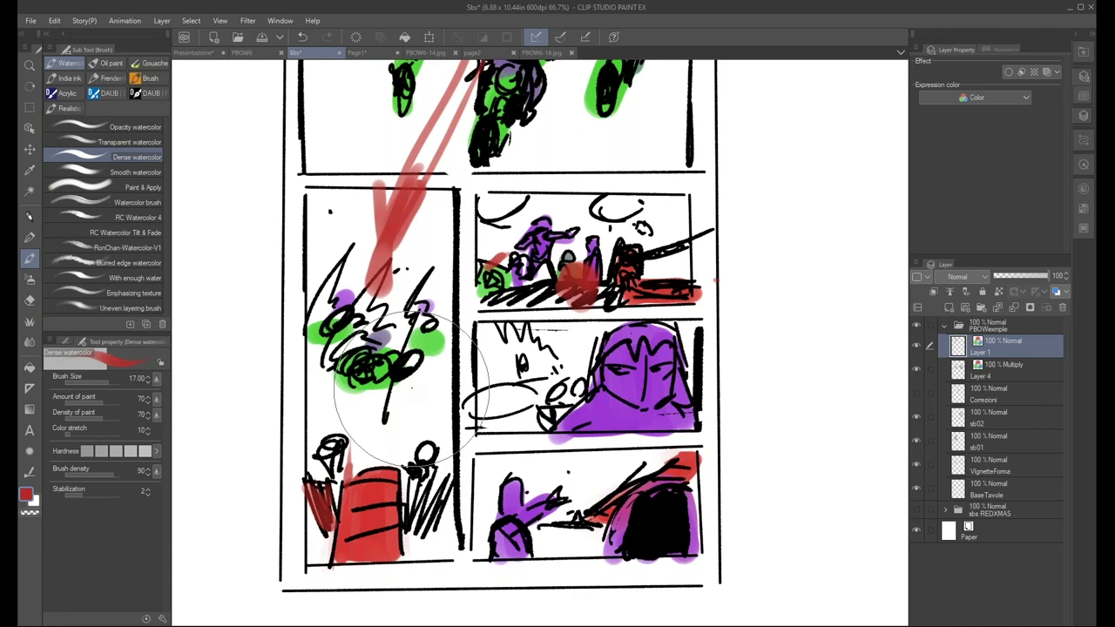
click(357, 52)
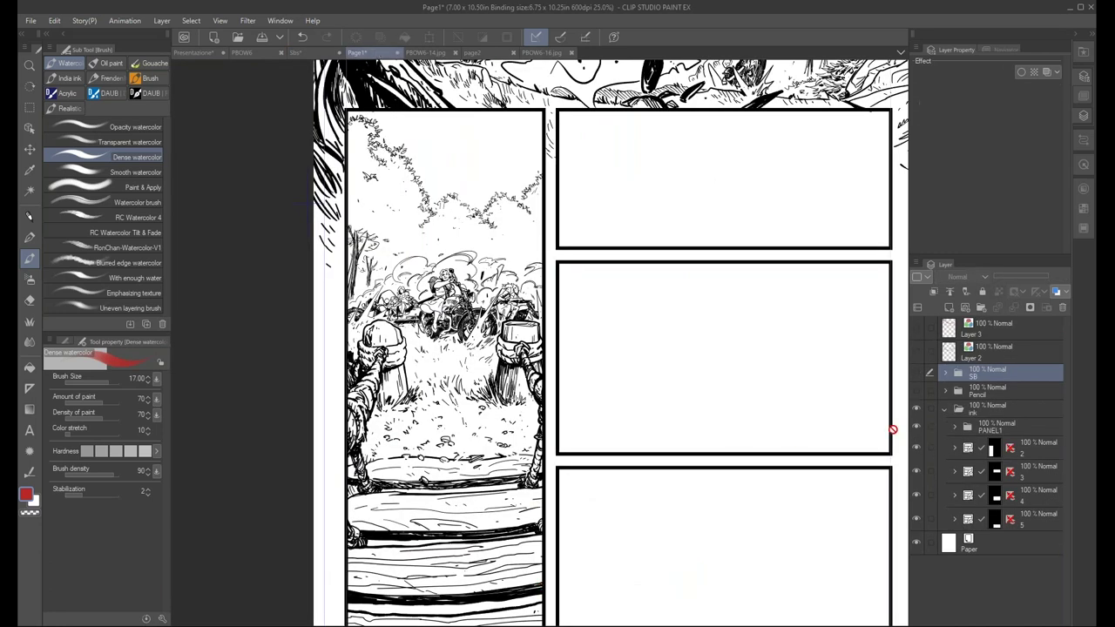
Select and show Layer 3, then paint red over the top of the left bridge post
click(993, 328)
click(916, 327)
drag(621, 486, 650, 416)
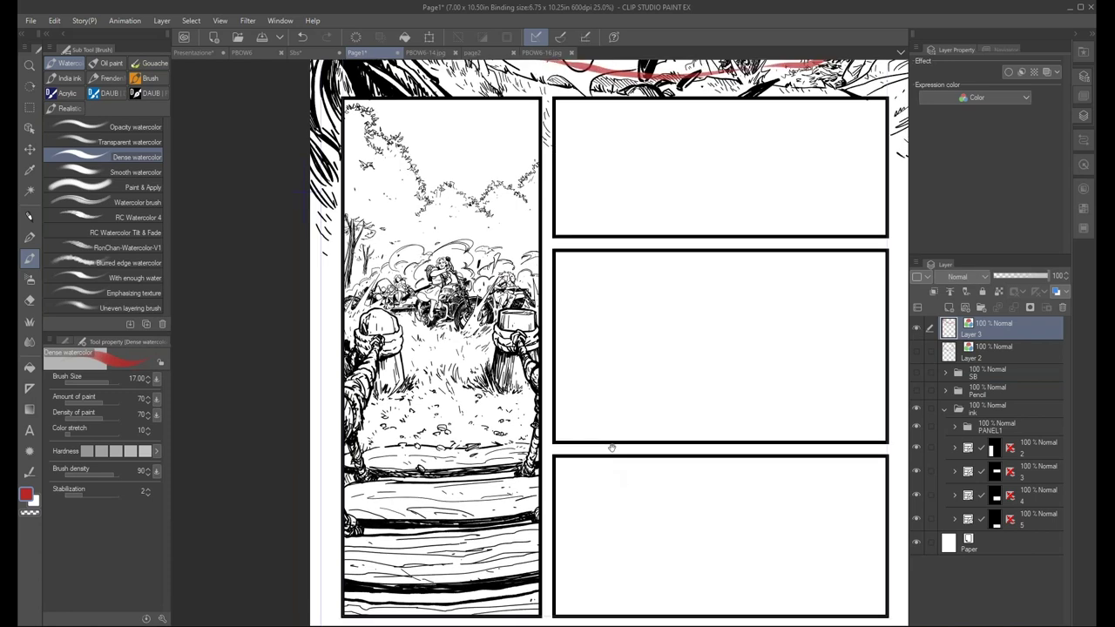
drag(391, 261, 431, 263)
key(ctrl+z)
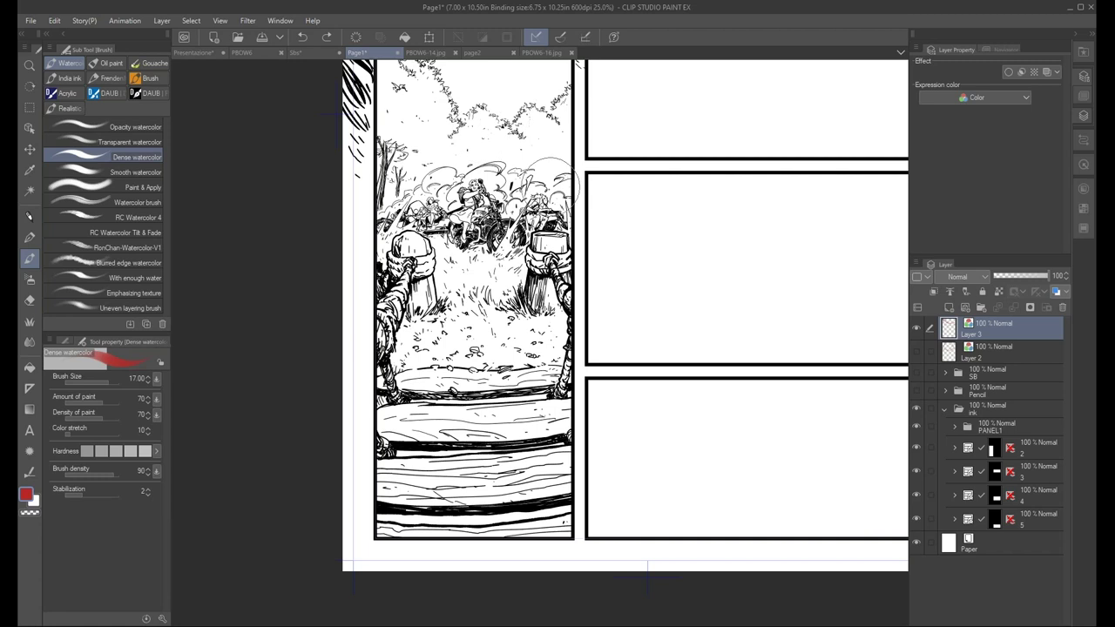
mouse_move(392, 240)
mouse_down()
mouse_move(400, 261)
mouse_move(420, 259)
mouse_move(399, 314)
mouse_up()
Set Layer 3 to Multiply and paint red down the posts to the bench
click(958, 276)
click(958, 313)
drag(403, 261, 357, 374)
mouse_move(374, 331)
mouse_down()
mouse_move(416, 376)
mouse_move(558, 376)
mouse_move(518, 218)
mouse_up()
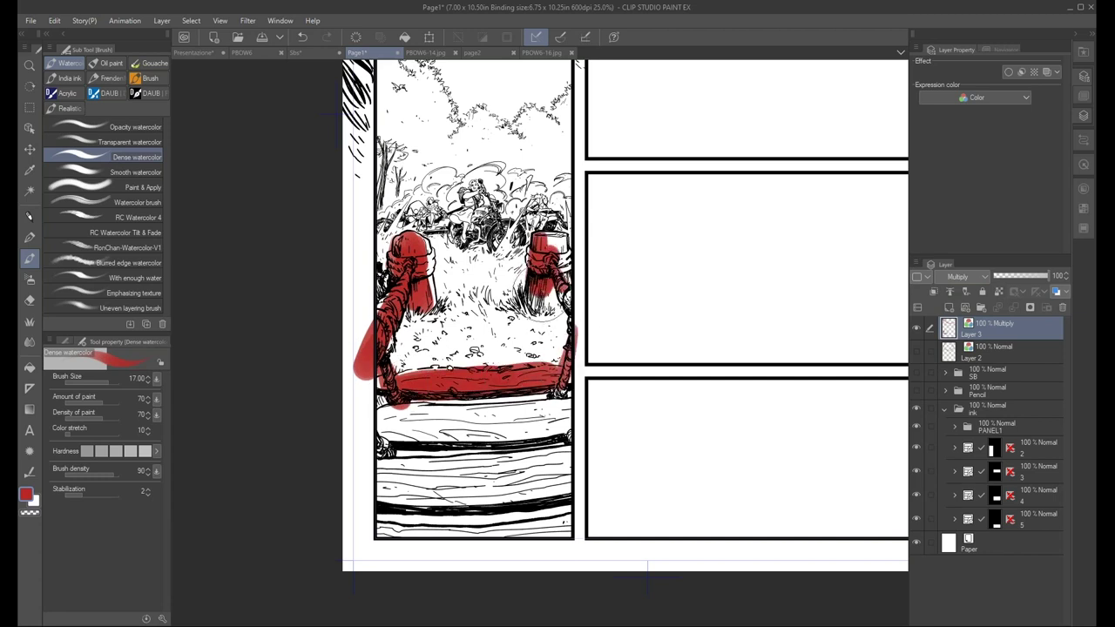
key(ctrl+minus)
drag(558, 261, 533, 319)
Add short red dashes along the top panel's curved red band
drag(410, 131, 671, 187)
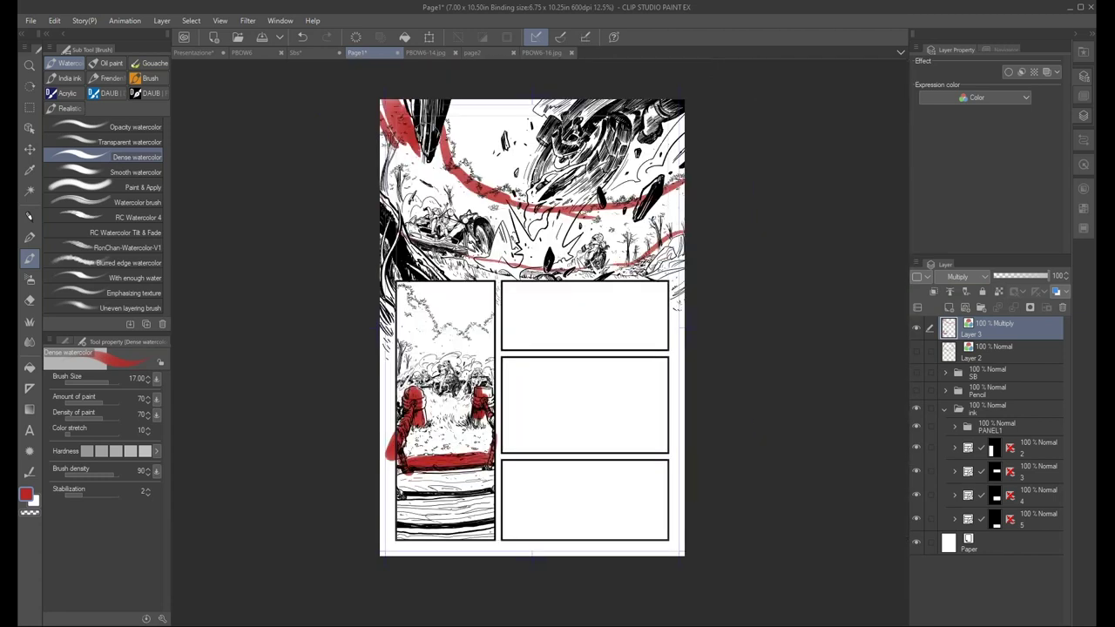
drag(409, 129, 416, 158)
mouse_move(426, 161)
mouse_down()
mouse_move(436, 199)
mouse_move(509, 238)
mouse_up()
drag(583, 225, 592, 251)
drag(645, 235, 653, 260)
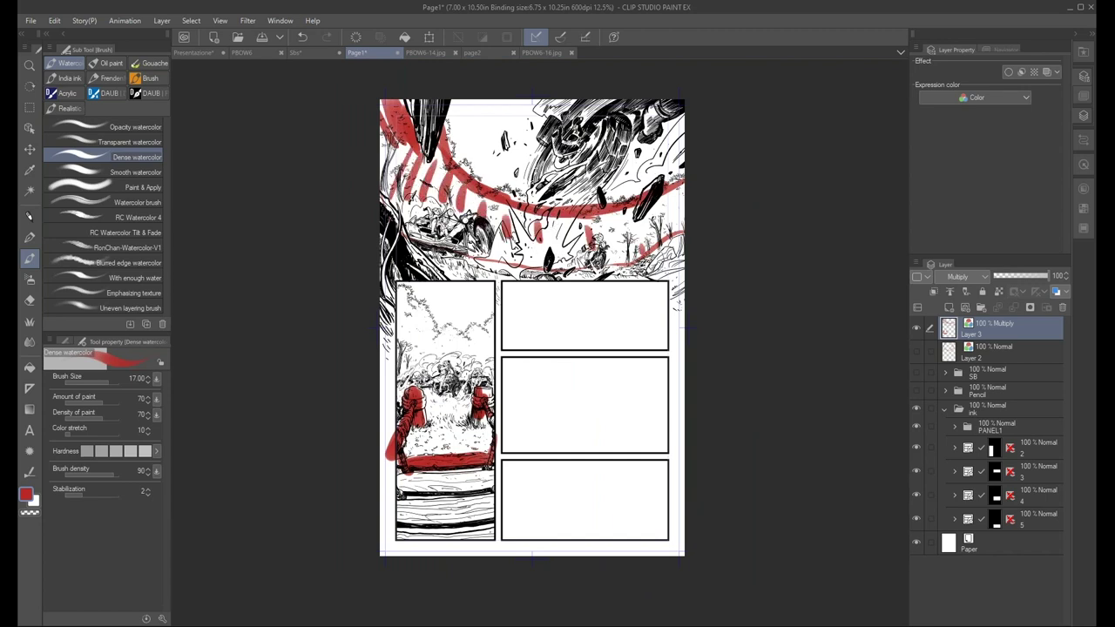
scroll(657, 374, up, 2)
drag(716, 279, 941, 274)
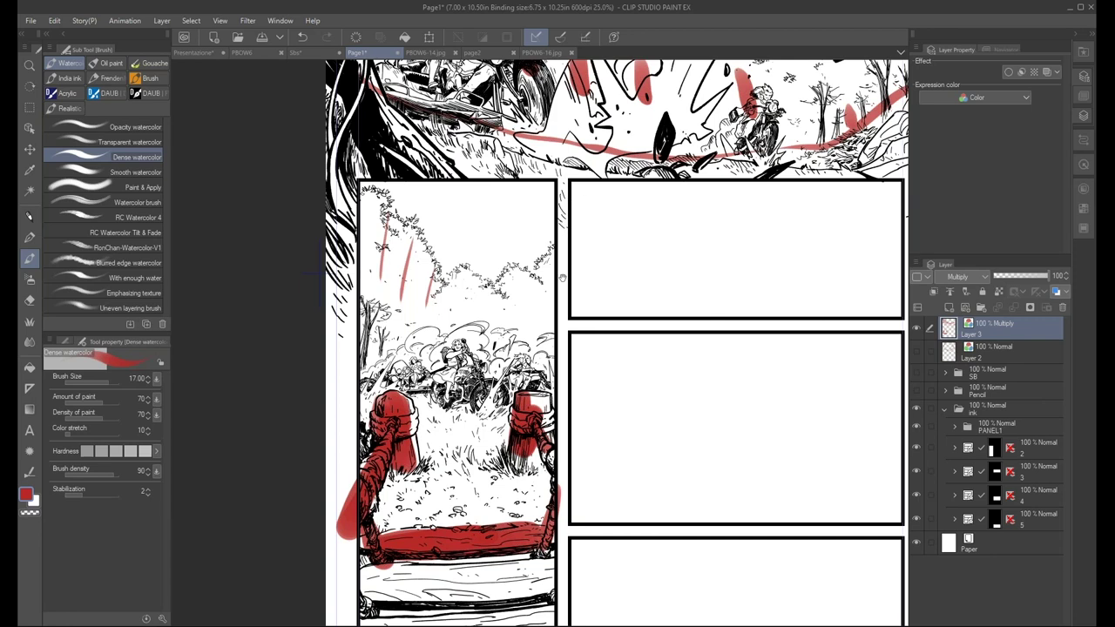
Paint two long red diagonal streaks across Page1, then pan to check the lower panels
scroll(540, 392, up, 3)
mouse_move(523, 433)
mouse_down()
mouse_move(501, 470)
mouse_move(397, 495)
mouse_up()
drag(545, 155, 295, 547)
drag(378, 527, 565, 319)
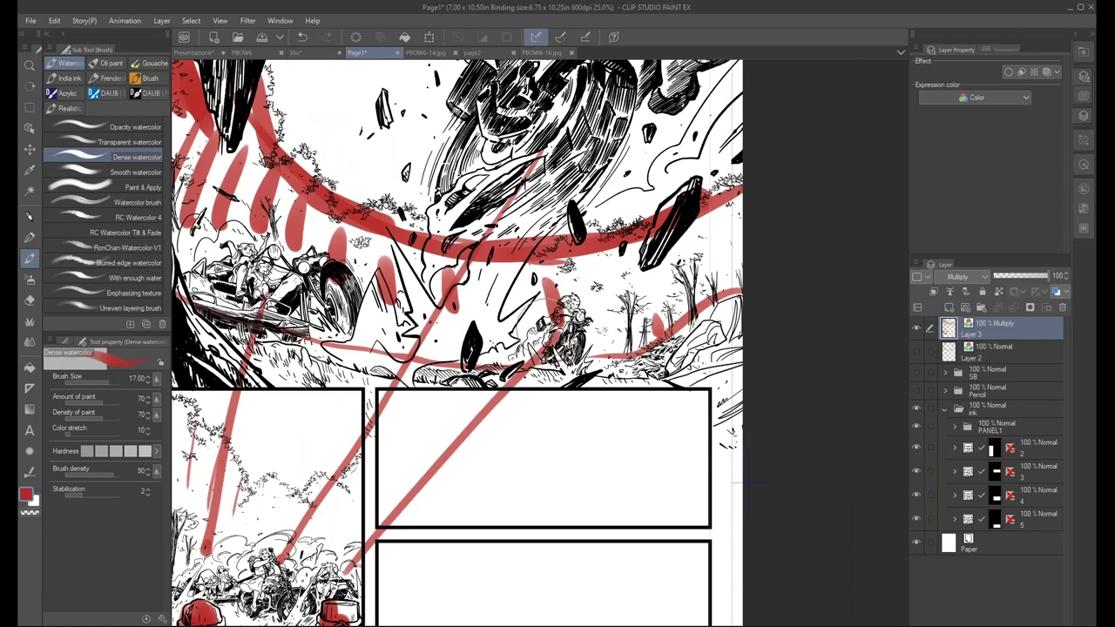
drag(450, 565, 574, 524)
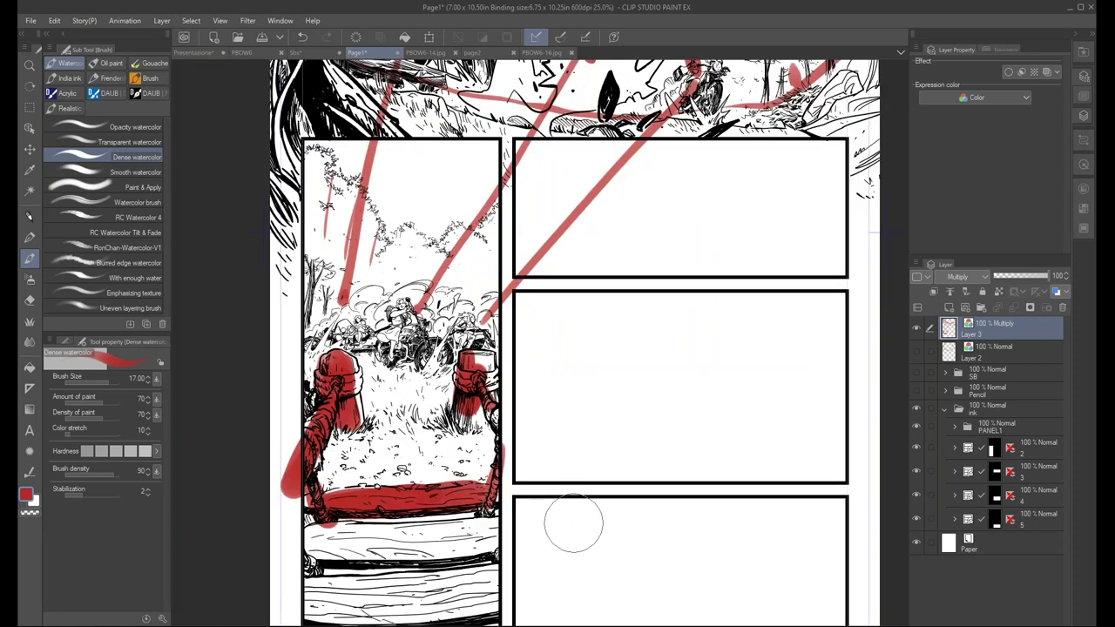
drag(566, 267, 556, 403)
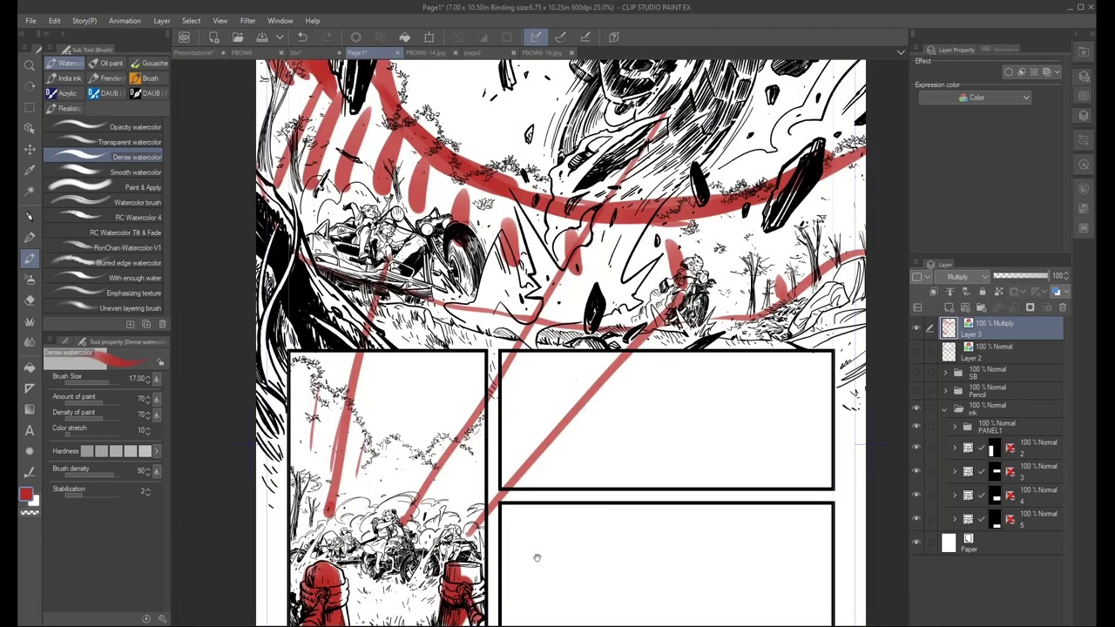
drag(537, 557, 561, 430)
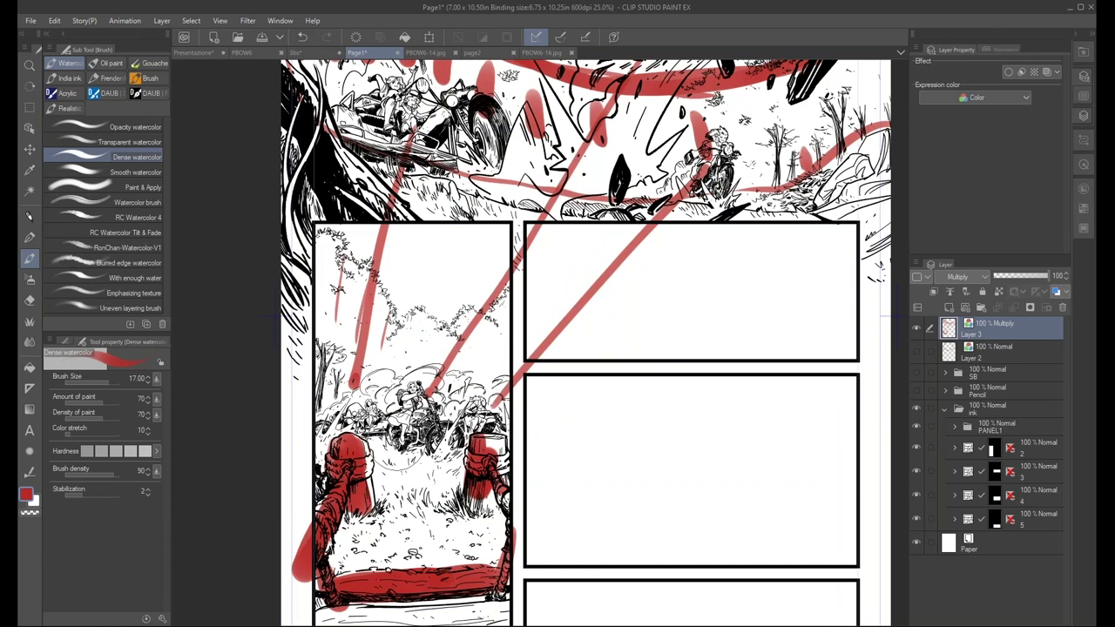
scroll(601, 488, down, 3)
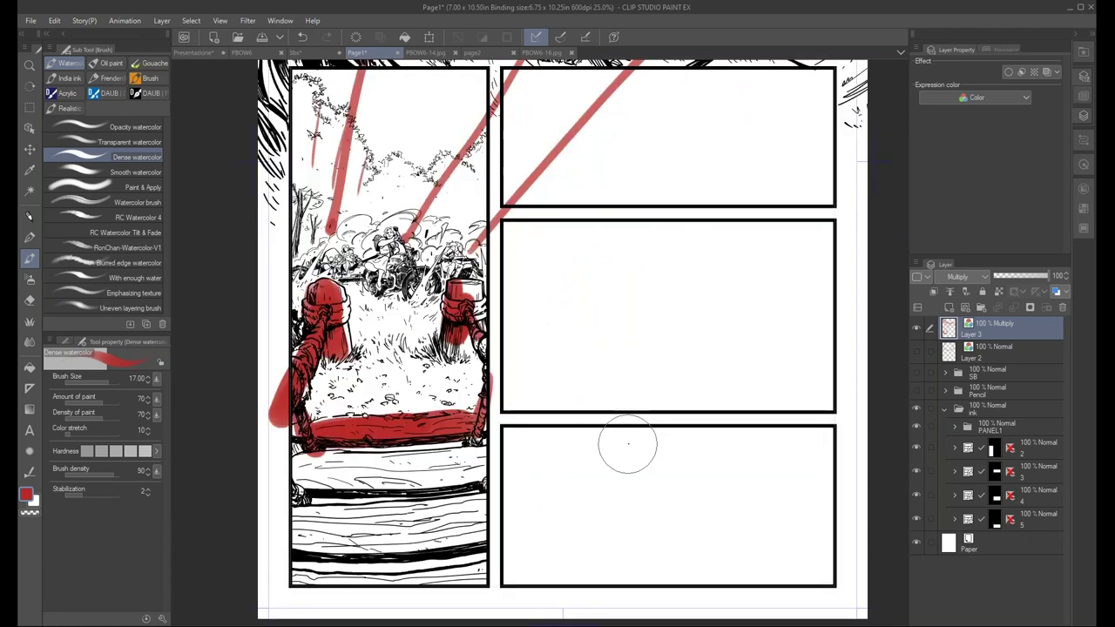
Paint a horizontal red band and an up-right diagonal on the storyboard's top-right panel, then return to Page1
click(298, 52)
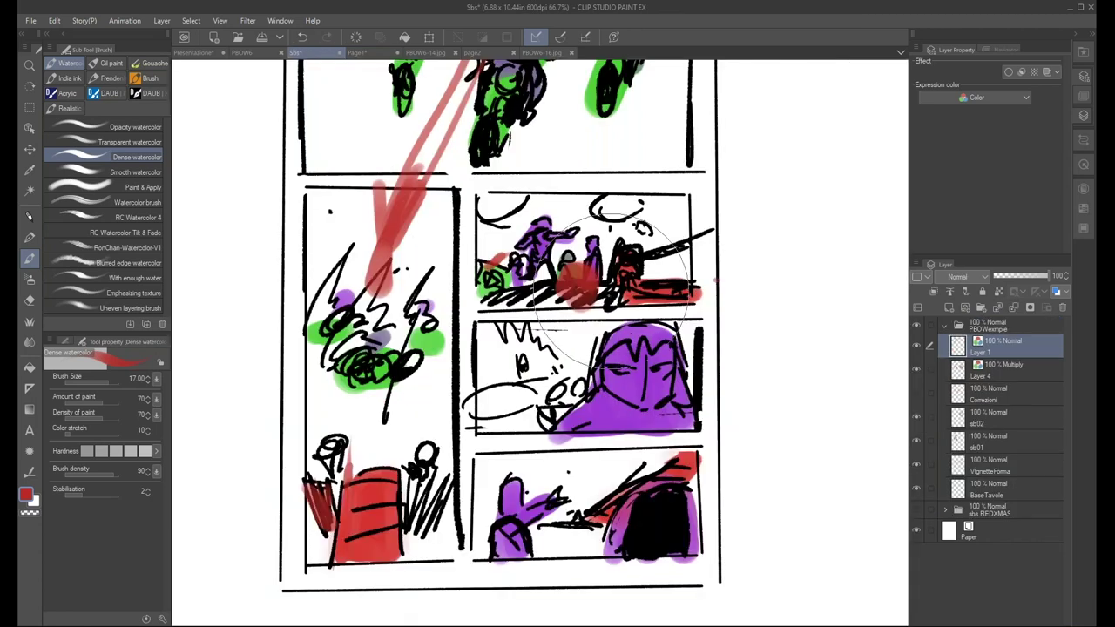
scroll(625, 287, up, 2)
drag(427, 280, 749, 275)
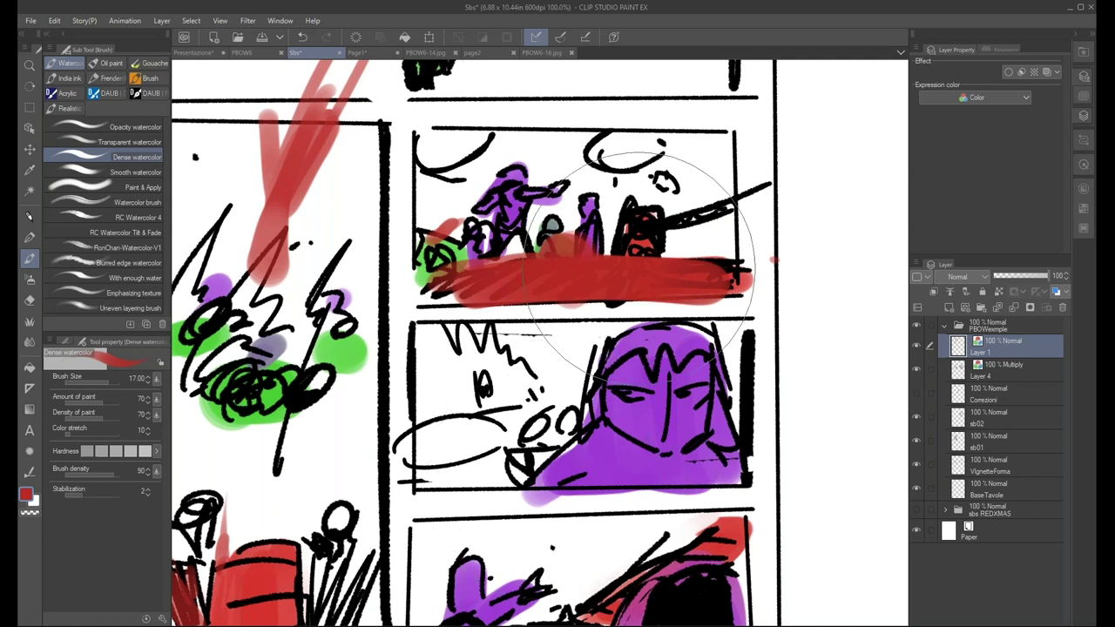
drag(640, 249, 767, 185)
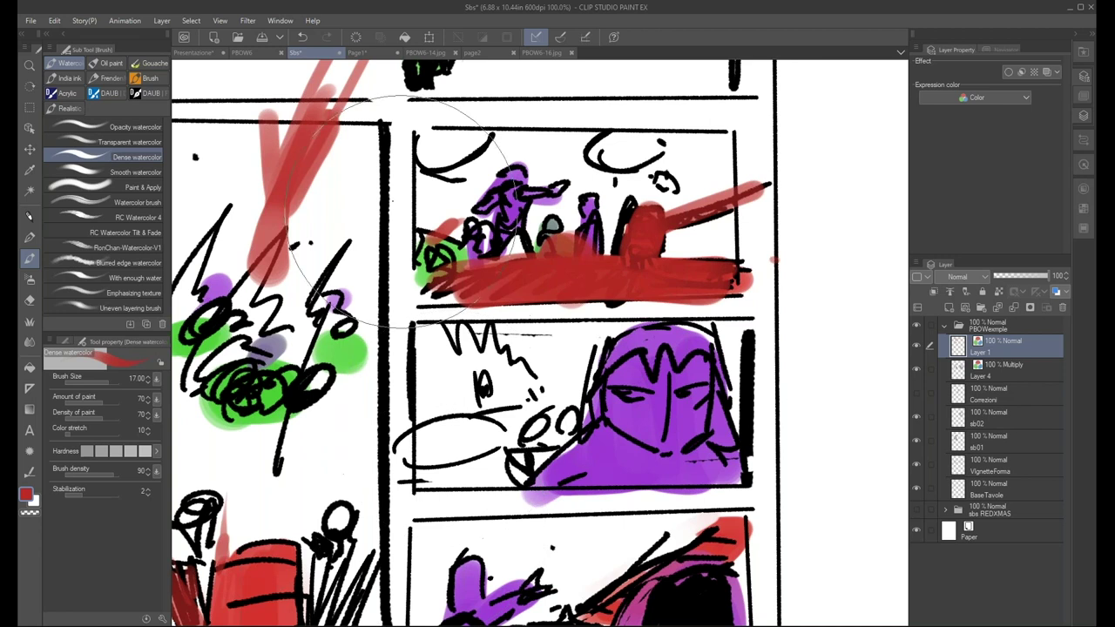
click(357, 52)
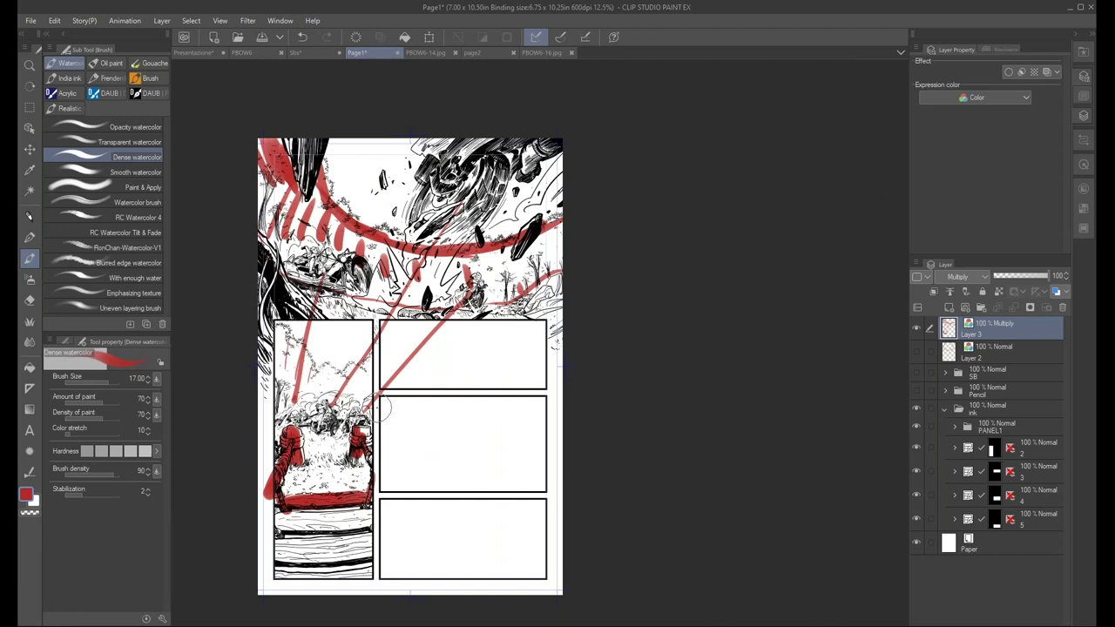
Briefly preview the SB sketches, then show the Pencil sketches and pan over the motorcycles and tree
click(945, 373)
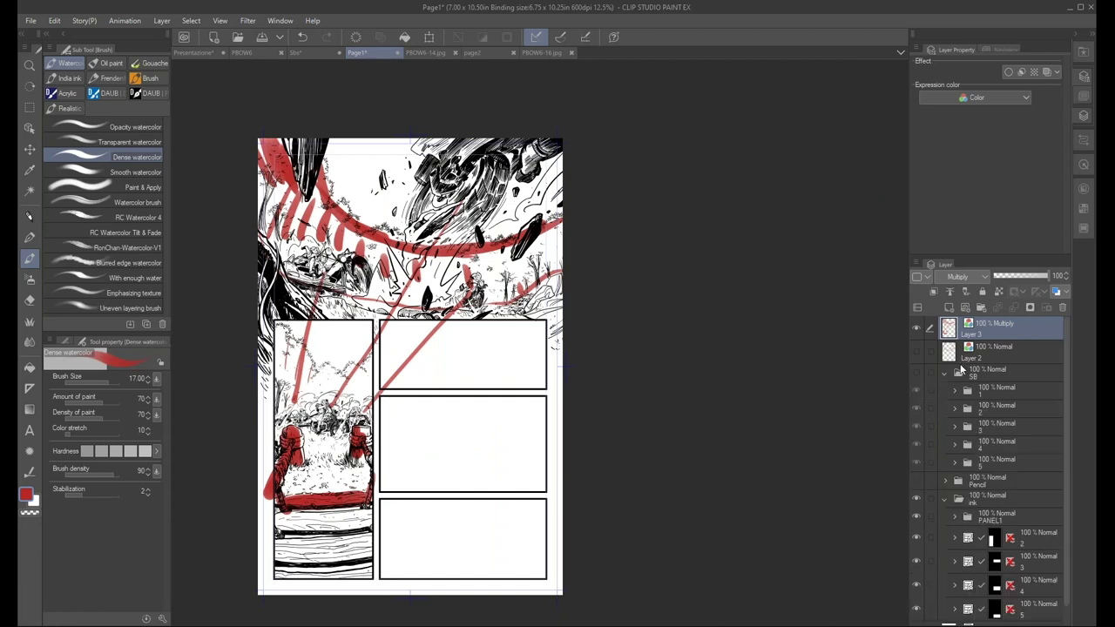
click(916, 373)
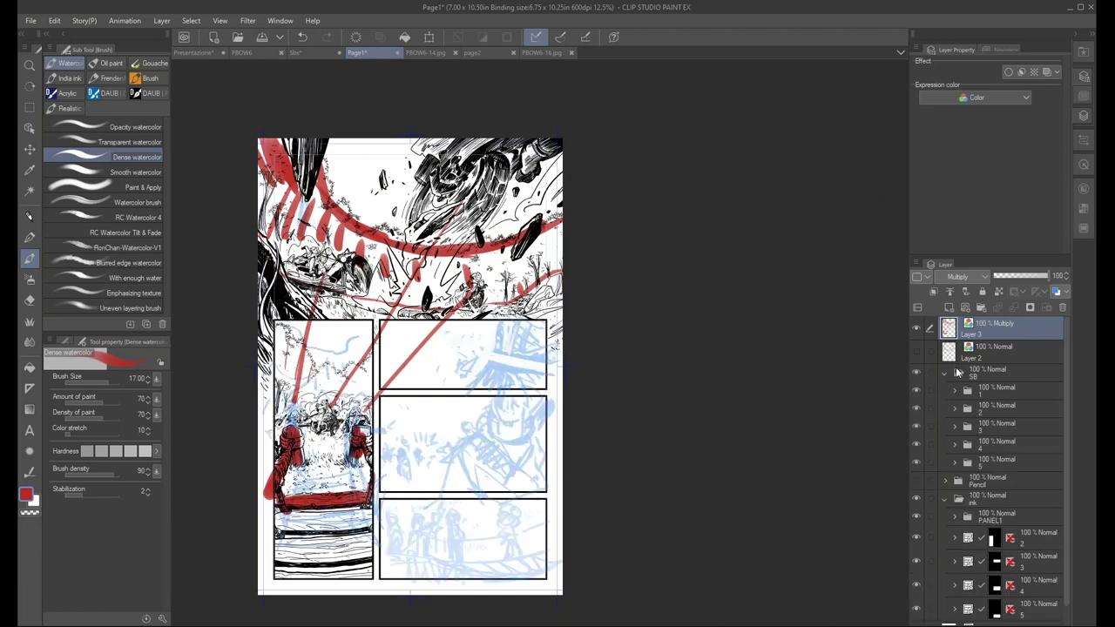
key(ctrl+plus)
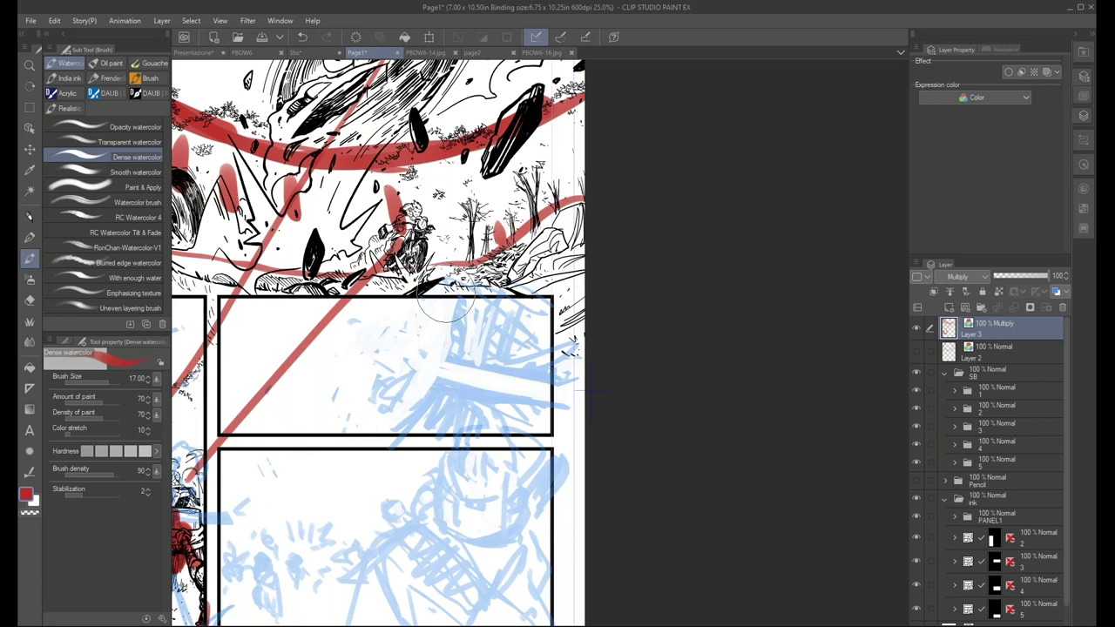
click(915, 373)
click(916, 481)
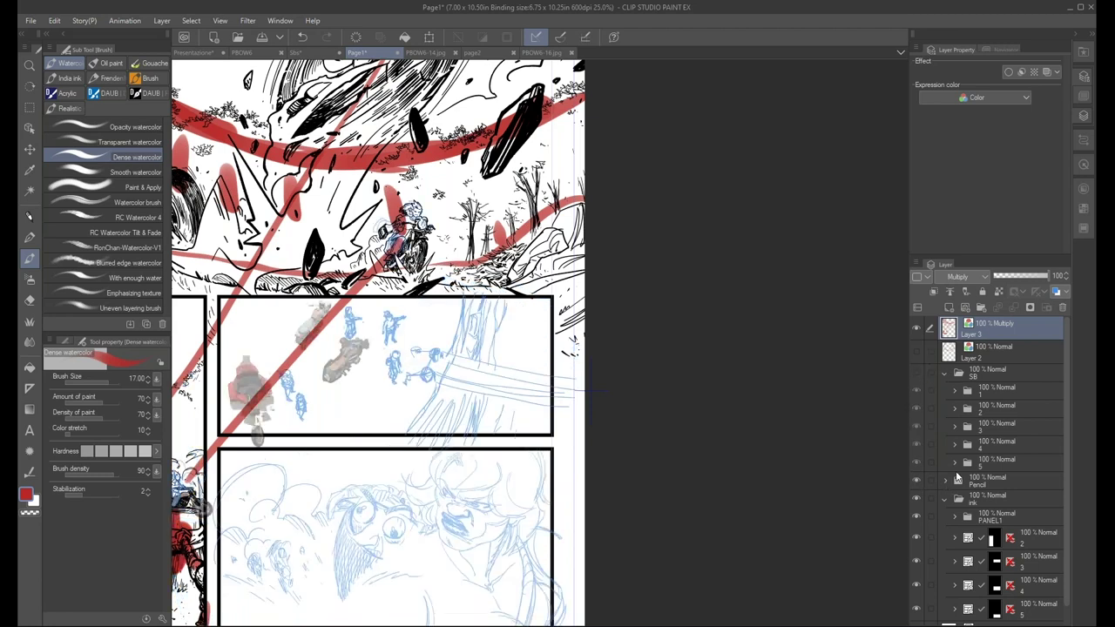
scroll(409, 410, up, 1)
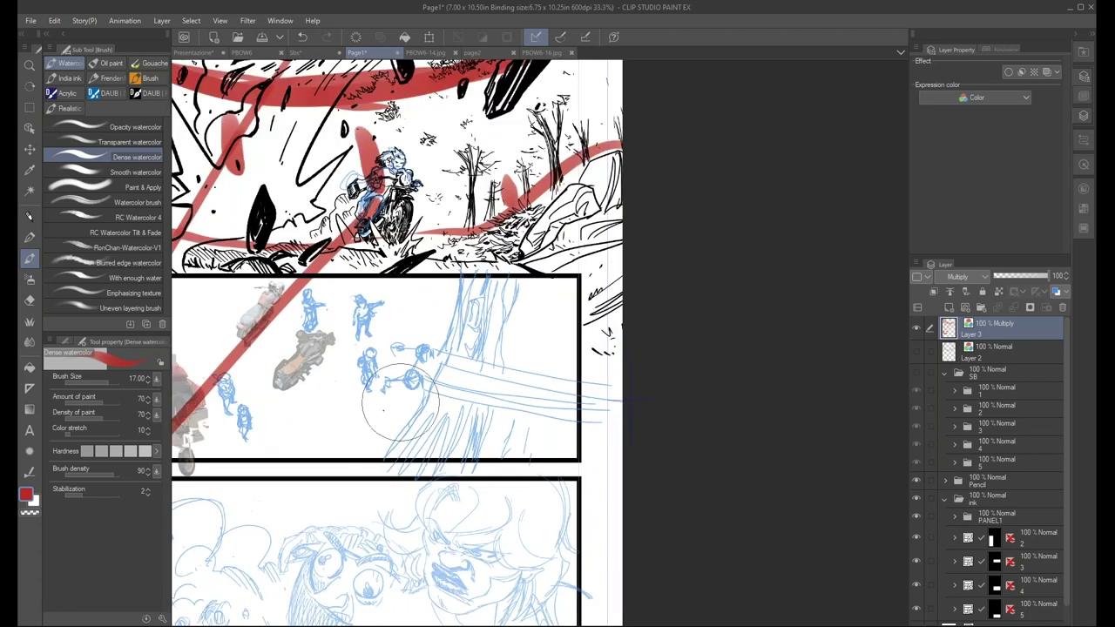
scroll(366, 445, up, 1)
drag(305, 484, 597, 492)
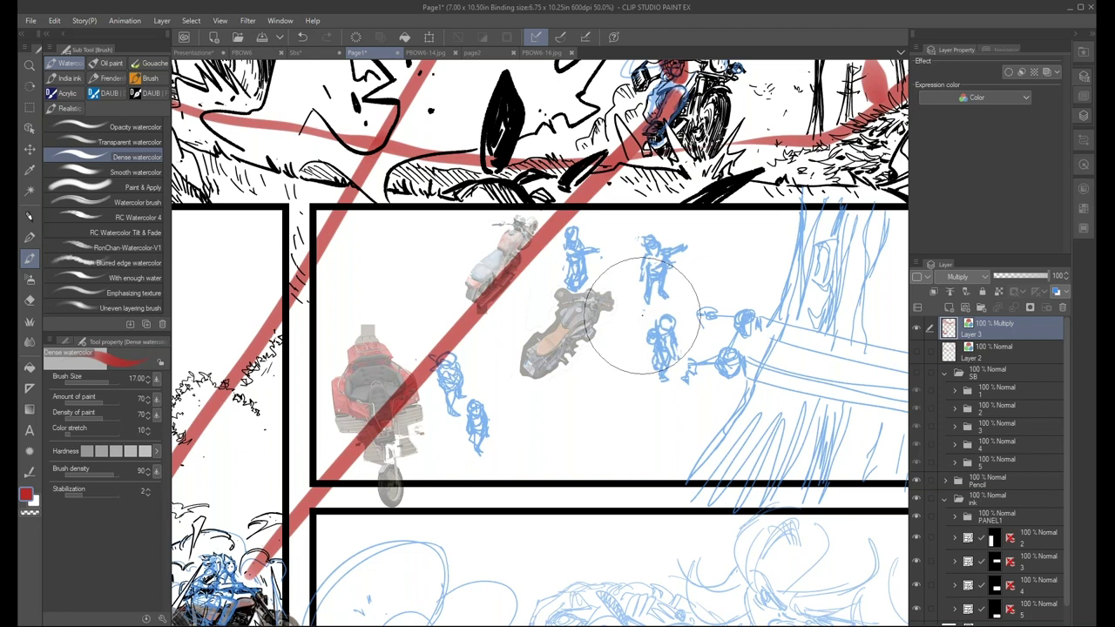
scroll(643, 322, down, 2)
scroll(644, 318, up, 1)
drag(643, 318, 508, 349)
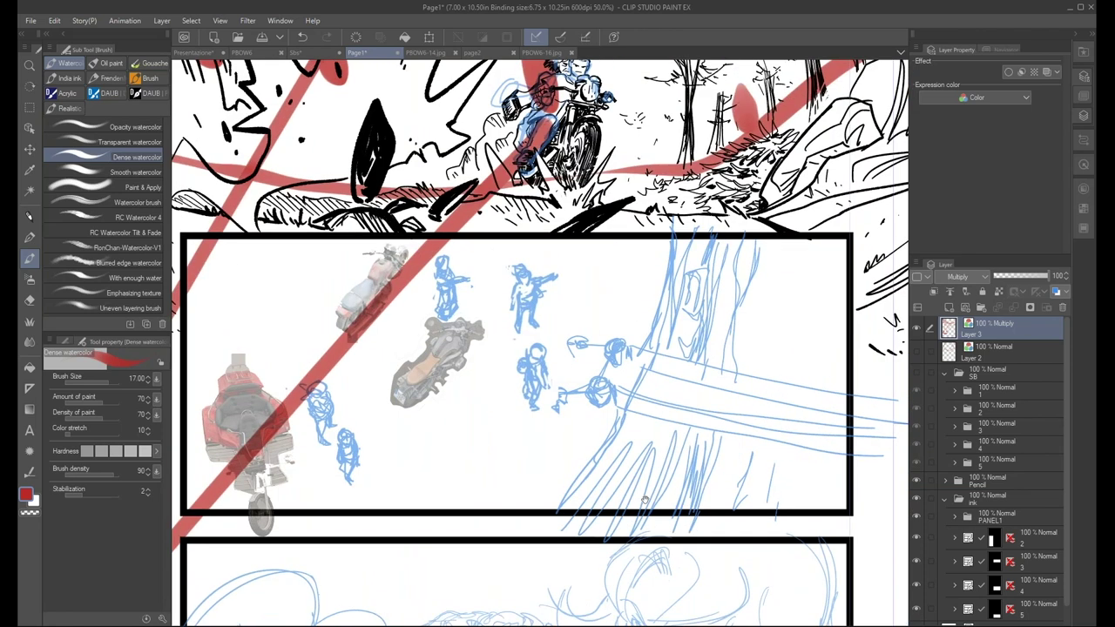
drag(644, 500, 641, 514)
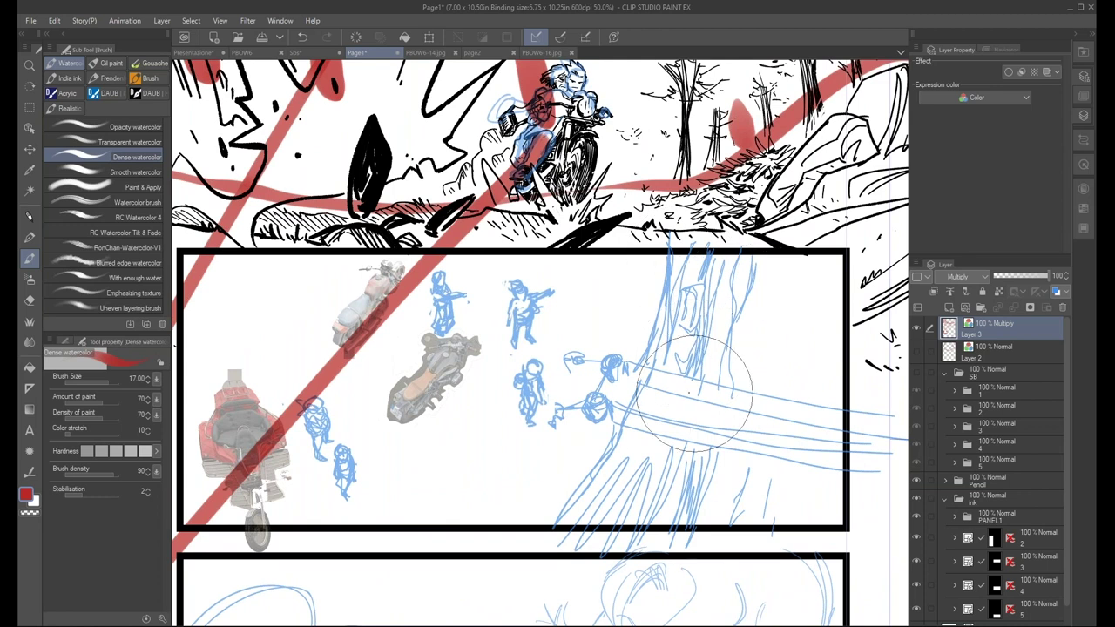
Paint red watercolour over the second panel's bridge and sketched figures
drag(614, 397, 838, 436)
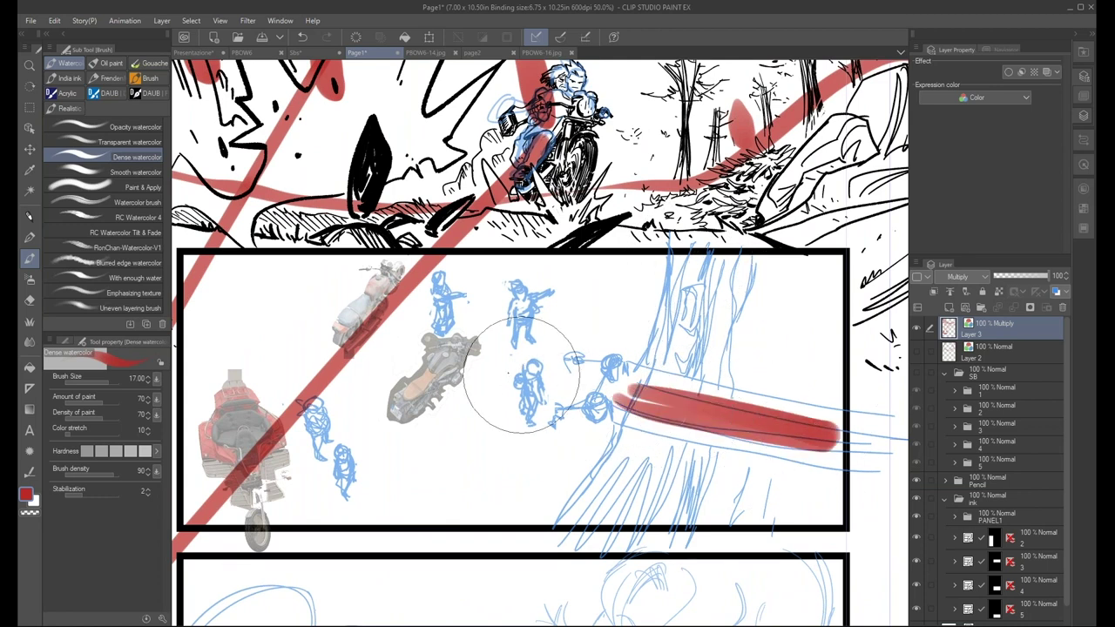
drag(526, 364, 527, 419)
drag(440, 281, 443, 331)
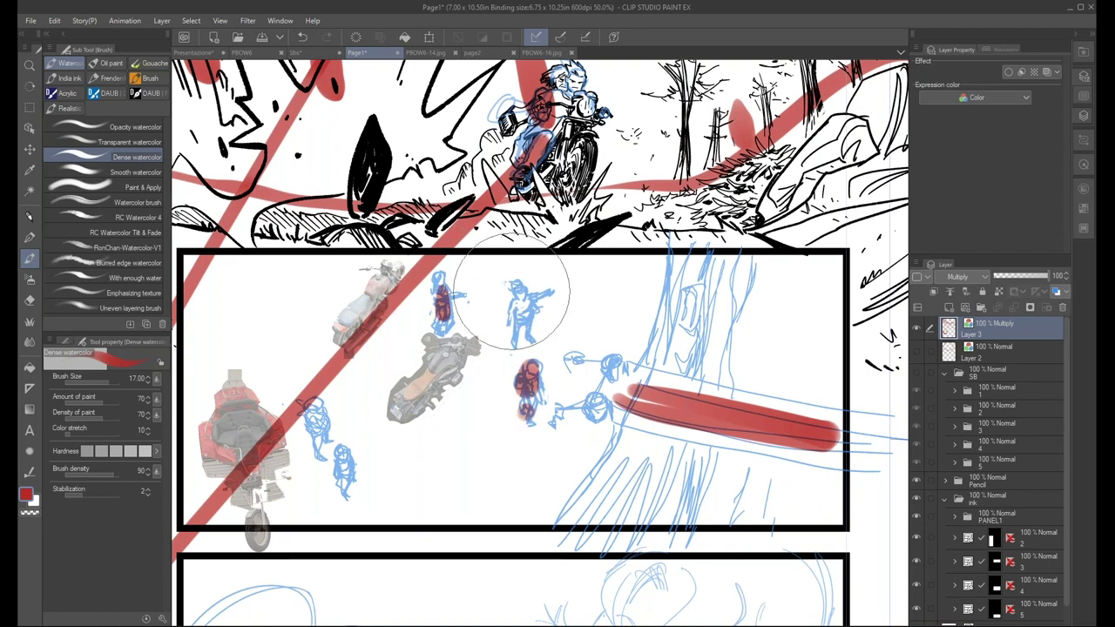
drag(512, 292, 510, 335)
drag(315, 410, 318, 437)
drag(342, 455, 344, 490)
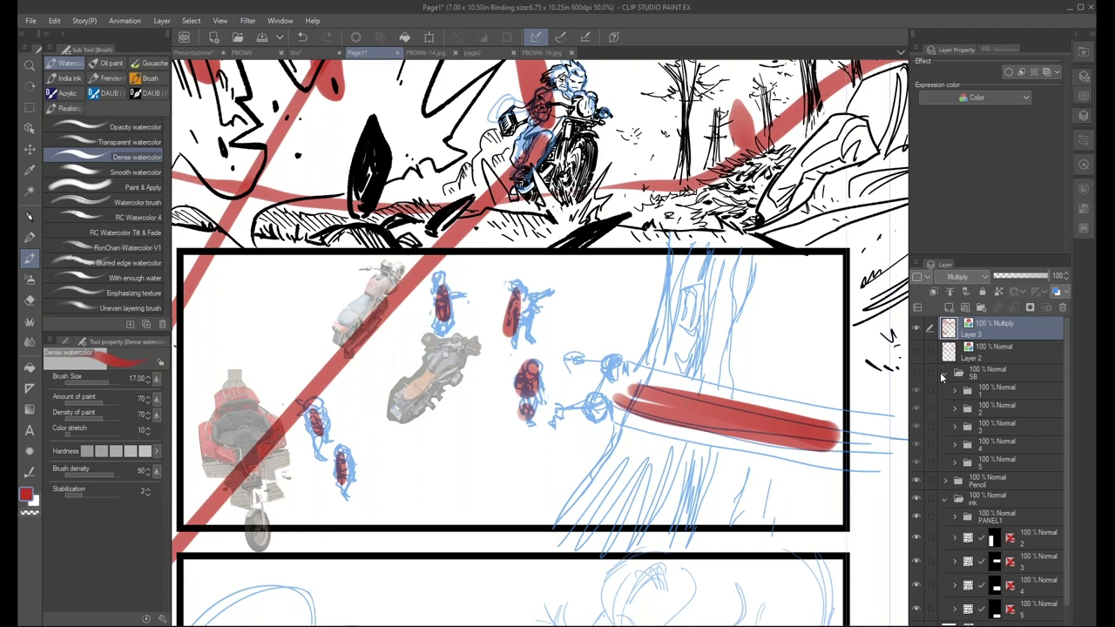
Hide the Pencil sketches and show folder 3's ink layer in the second panel
click(916, 479)
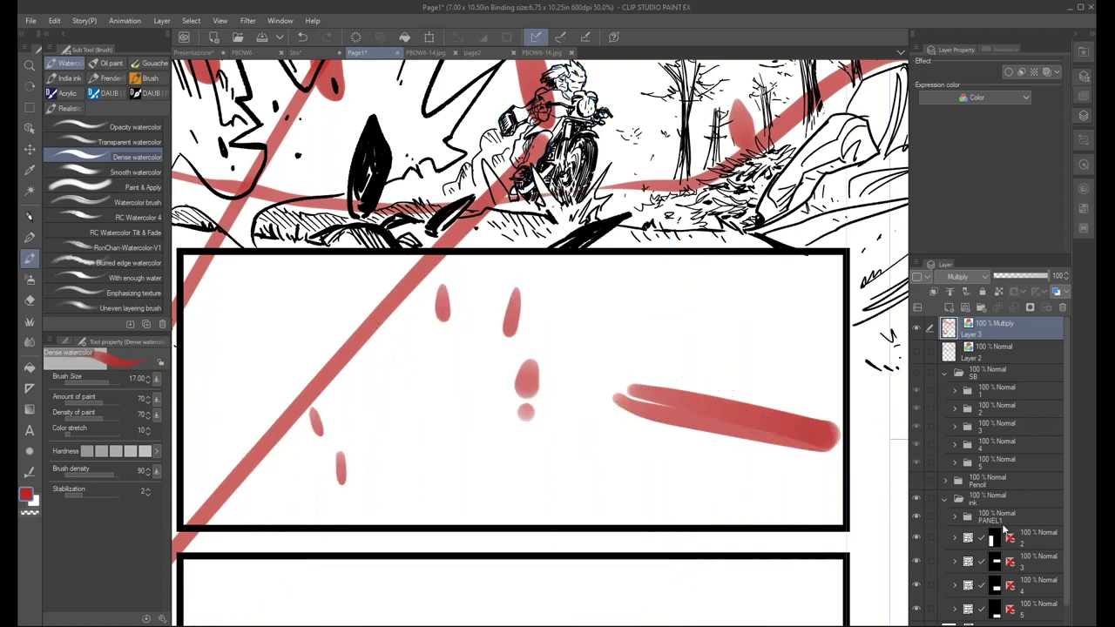
click(955, 586)
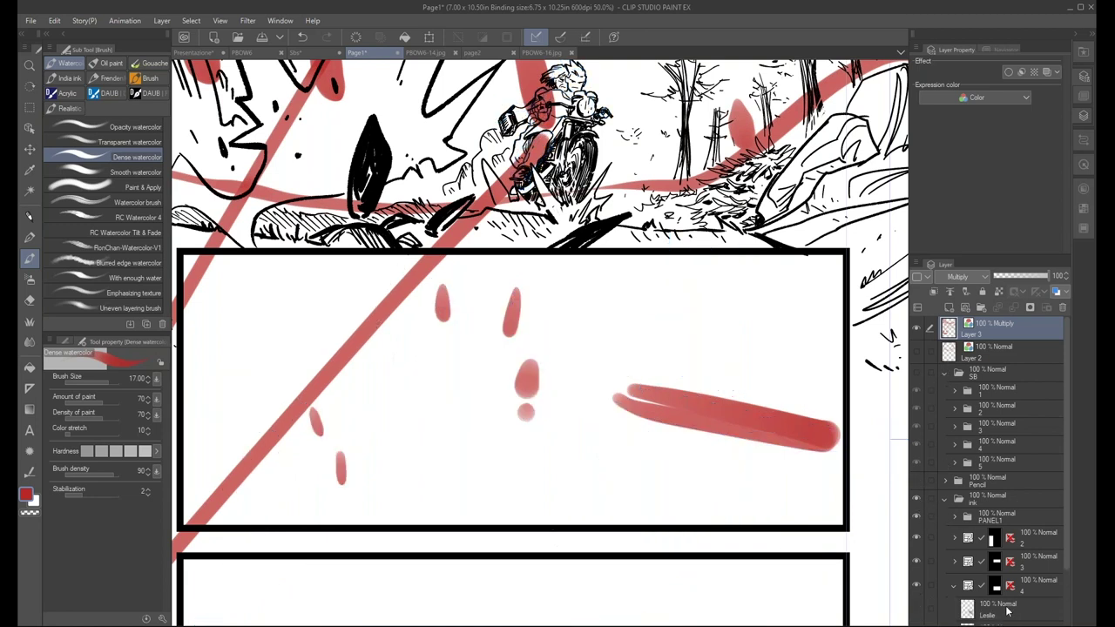
click(955, 585)
click(952, 561)
click(919, 586)
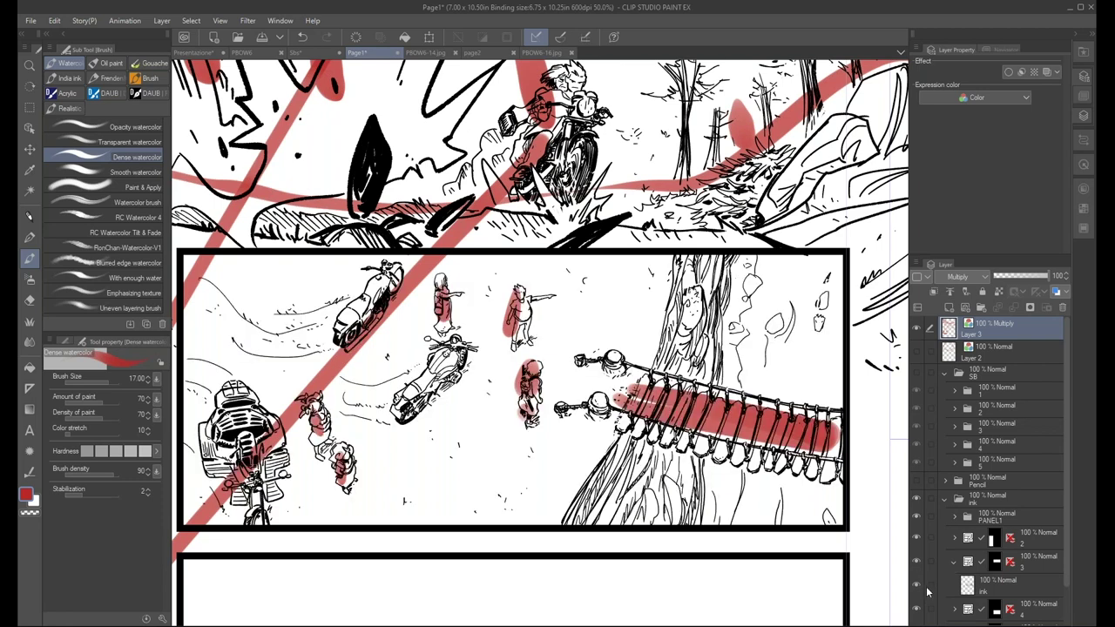
Hide the red marks on Layer 3 and Layer 2, then pan to review the inked panels
click(916, 329)
click(916, 351)
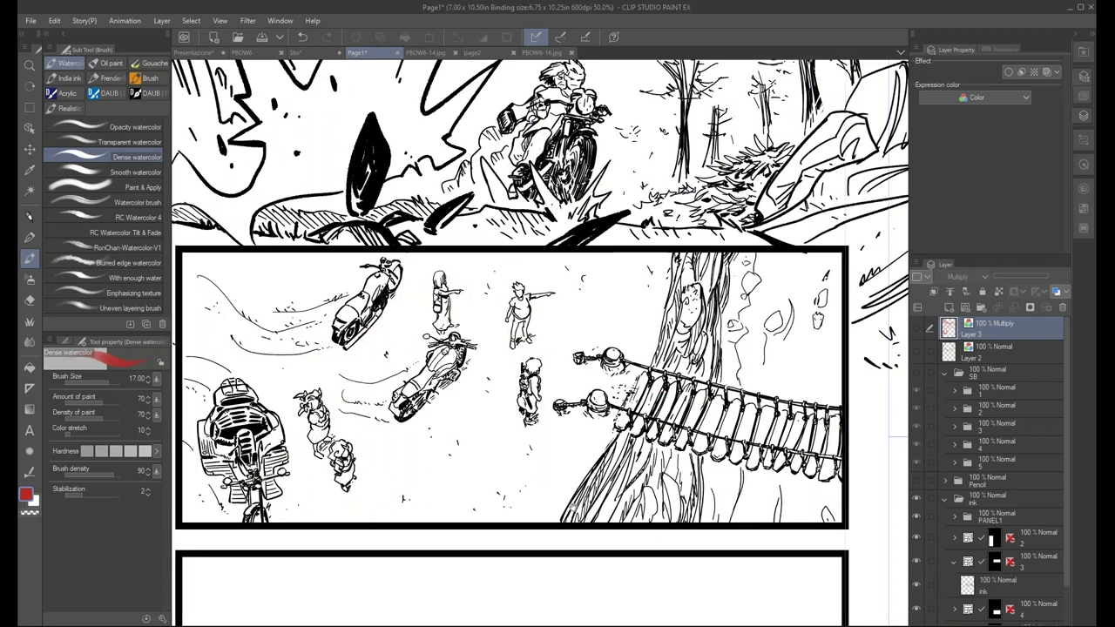
scroll(637, 421, down, 1)
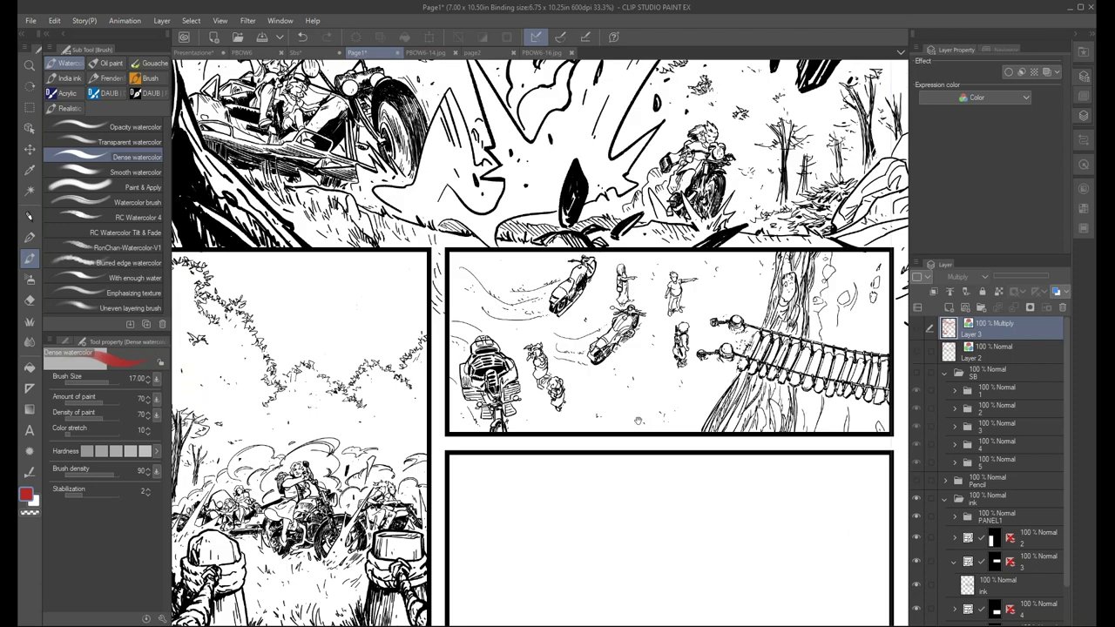
drag(637, 420, 760, 265)
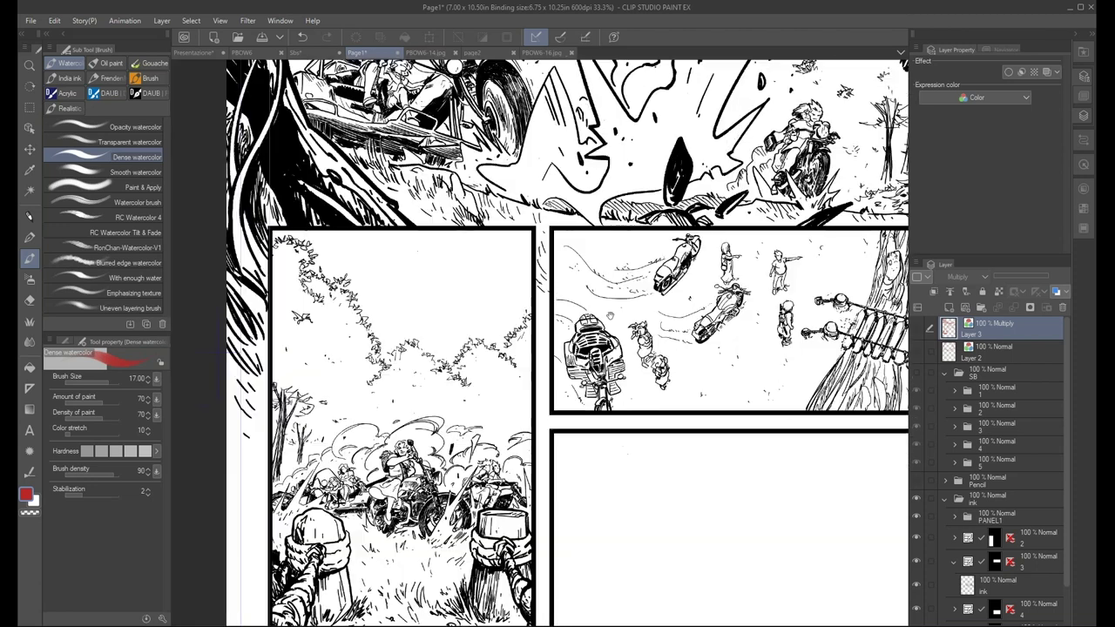
drag(625, 549, 627, 502)
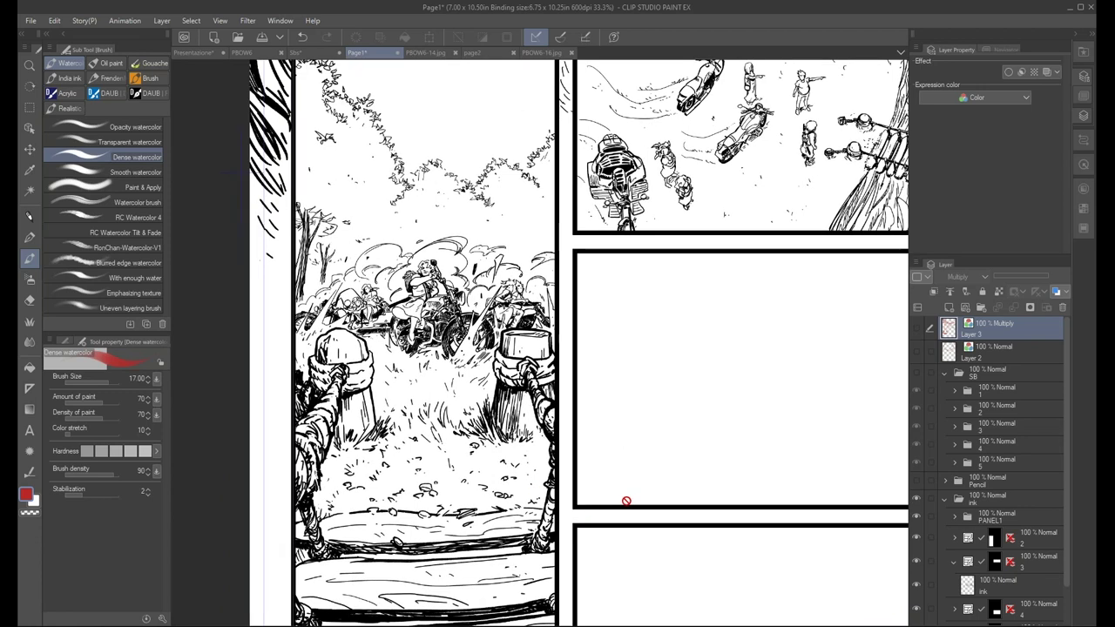
drag(624, 380, 525, 475)
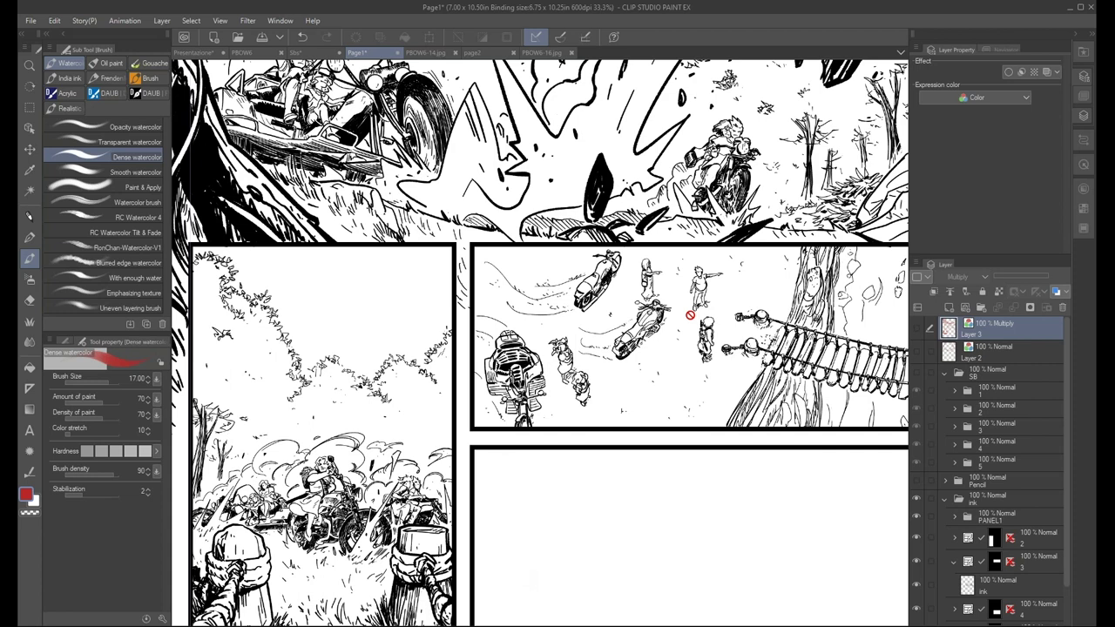
scroll(690, 316, down, 1)
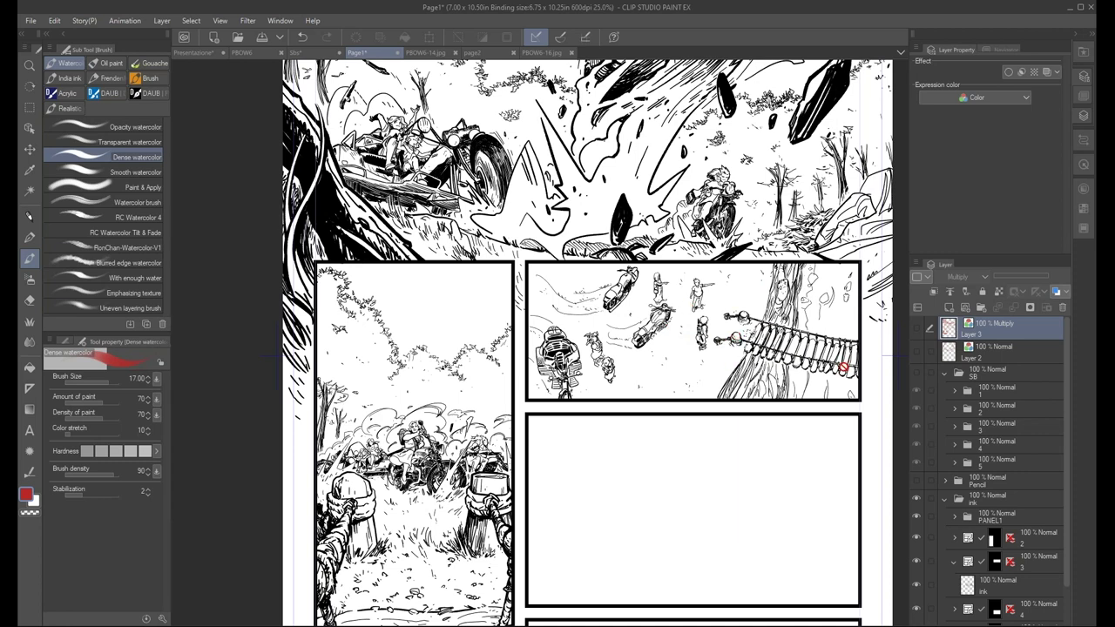
Expand folder 4 and show its Bg layer, putting the woman's close-up in the third panel
drag(1067, 366, 1070, 431)
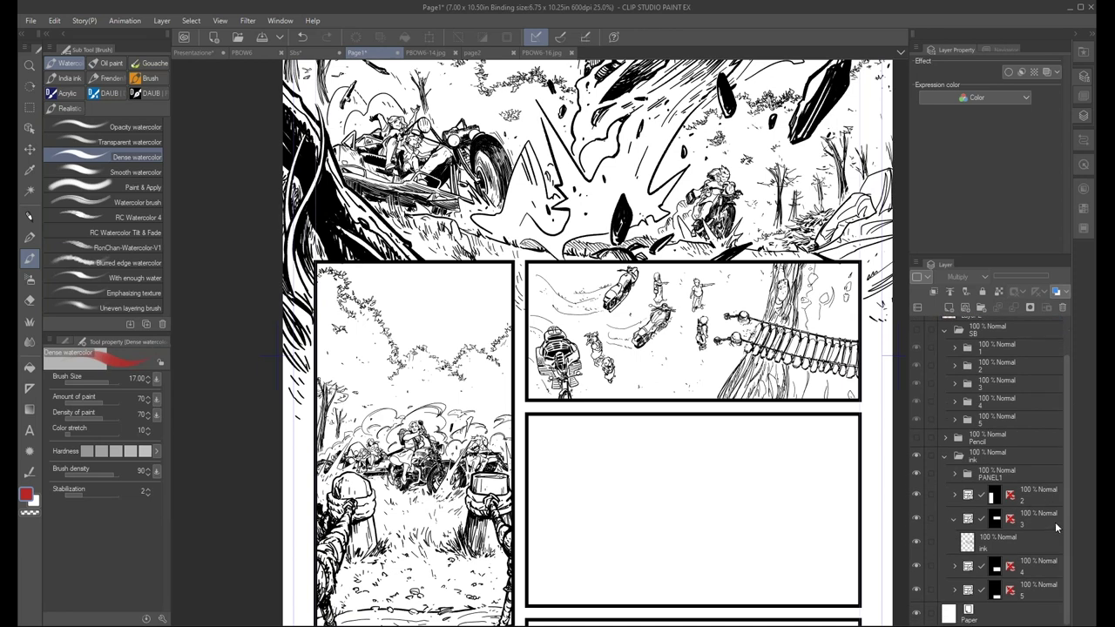
click(955, 566)
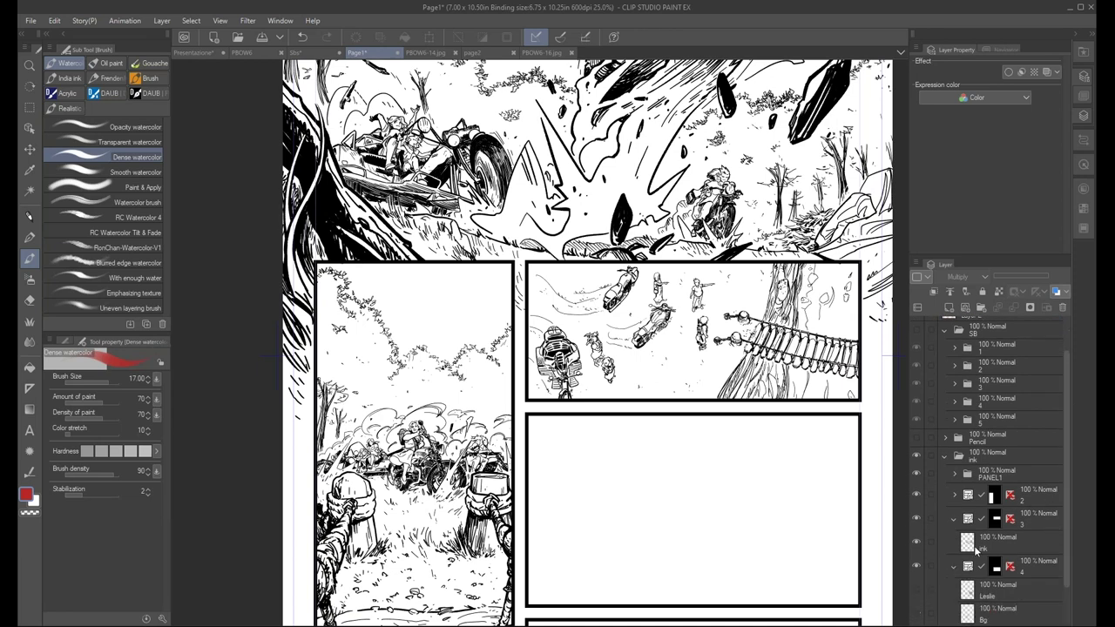
drag(1061, 434, 1071, 465)
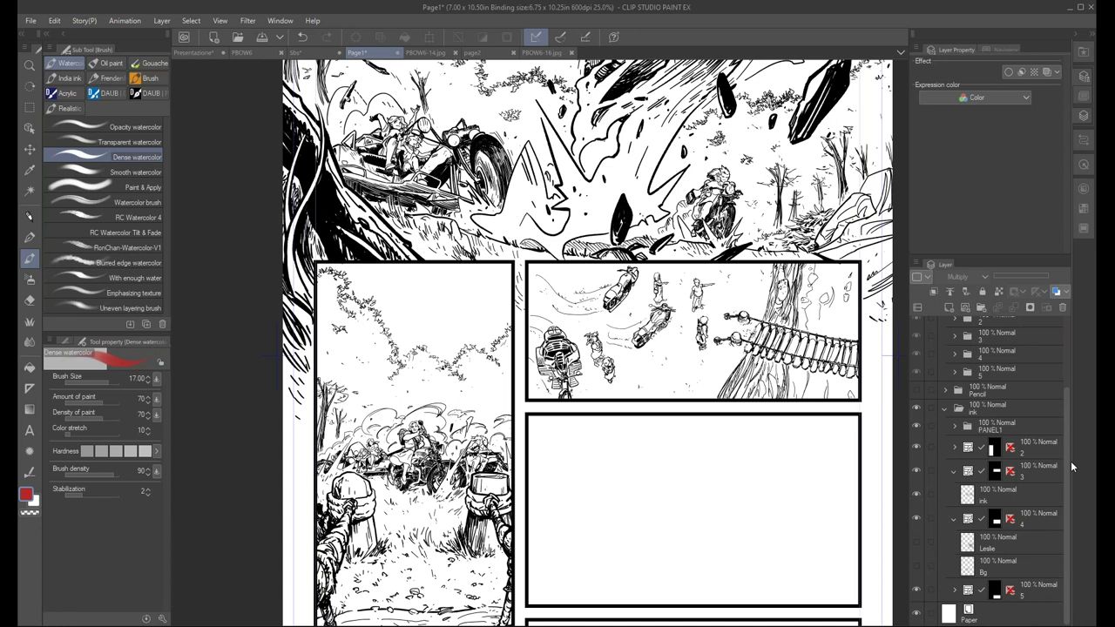
click(918, 566)
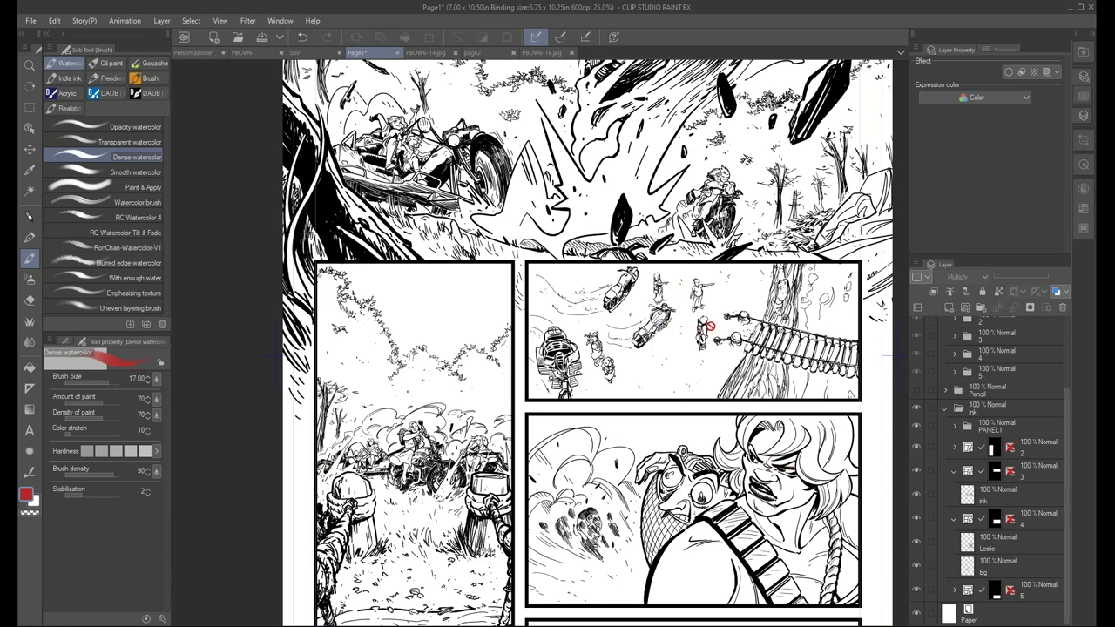
scroll(709, 328, up, 1)
scroll(710, 328, up, 2)
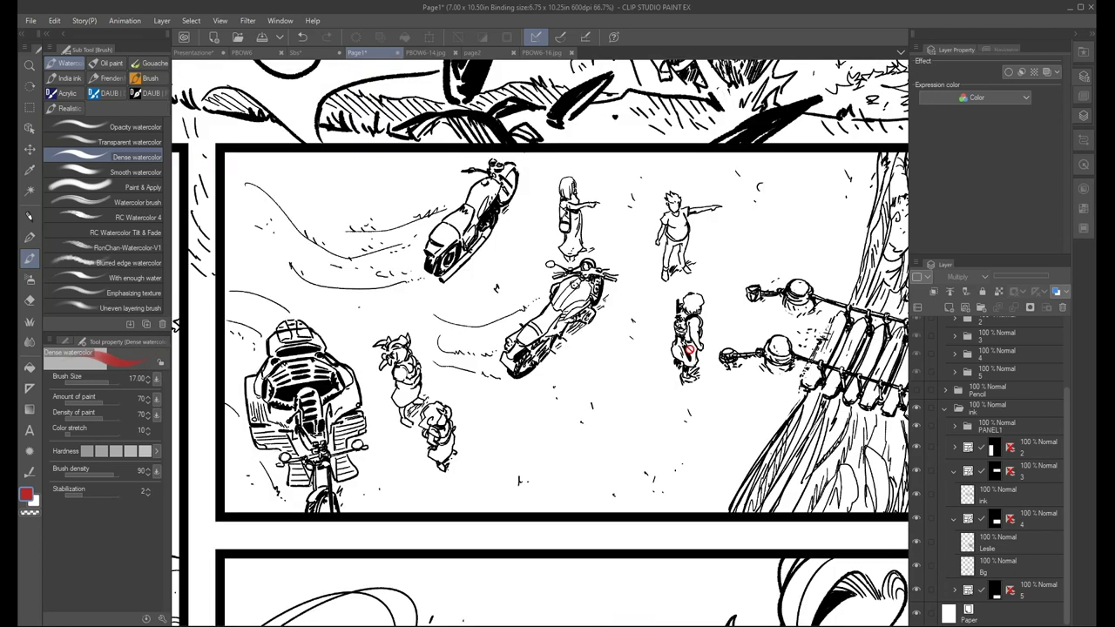
Show the Navigator overview and pan Page1 to centre the middle panels
scroll(698, 351, down, 1)
scroll(698, 351, down, 1)
scroll(540, 461, down, 1)
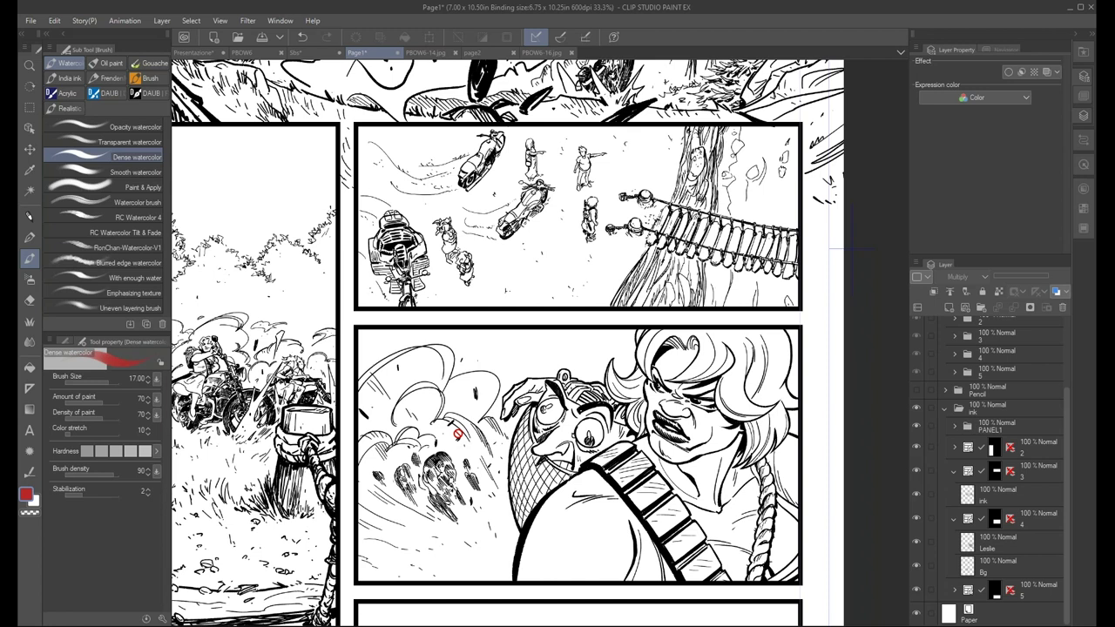
click(1004, 50)
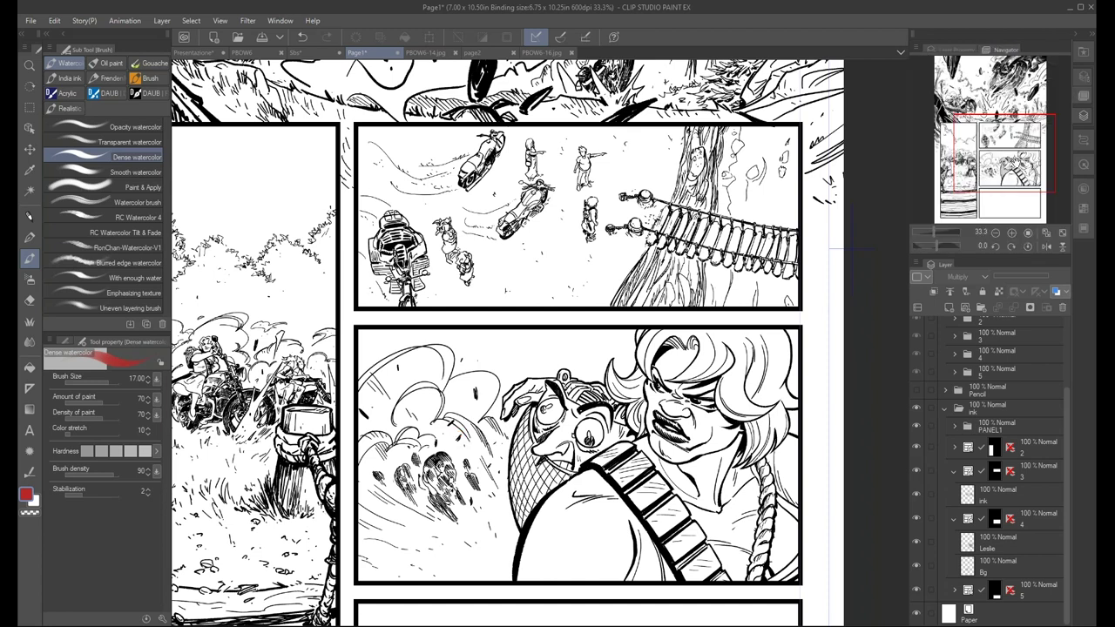
drag(700, 502, 645, 334)
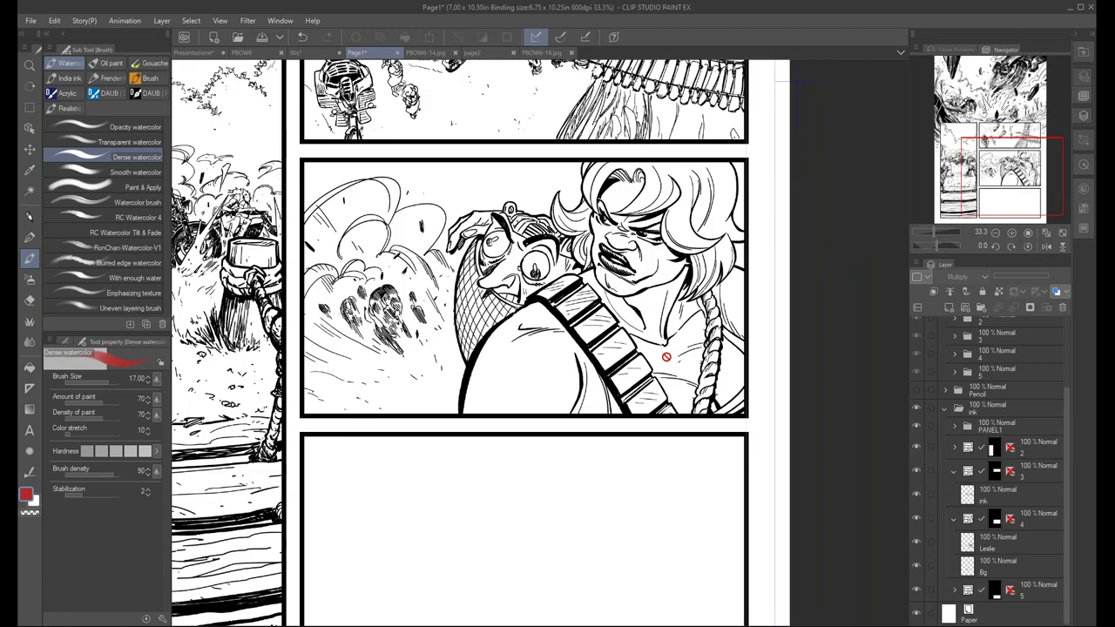
In the Sbs thumbnails, wash the lower panel's purple figure and black arch red with Dense watercolor
click(298, 53)
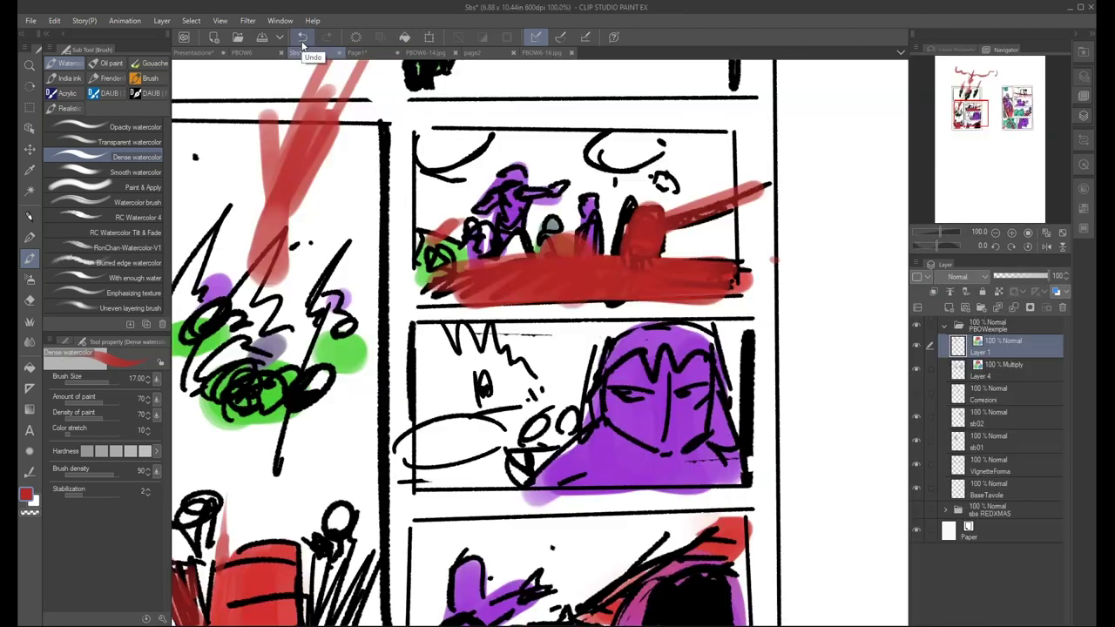
drag(706, 492, 649, 405)
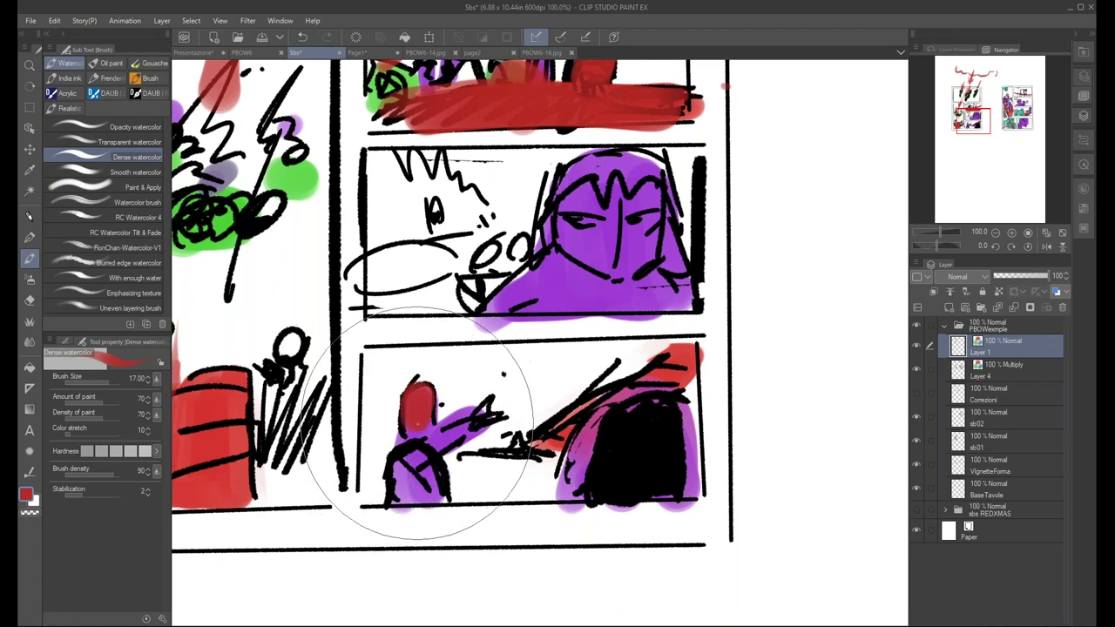
drag(418, 392, 419, 497)
click(594, 476)
drag(590, 470, 636, 418)
drag(514, 409, 579, 371)
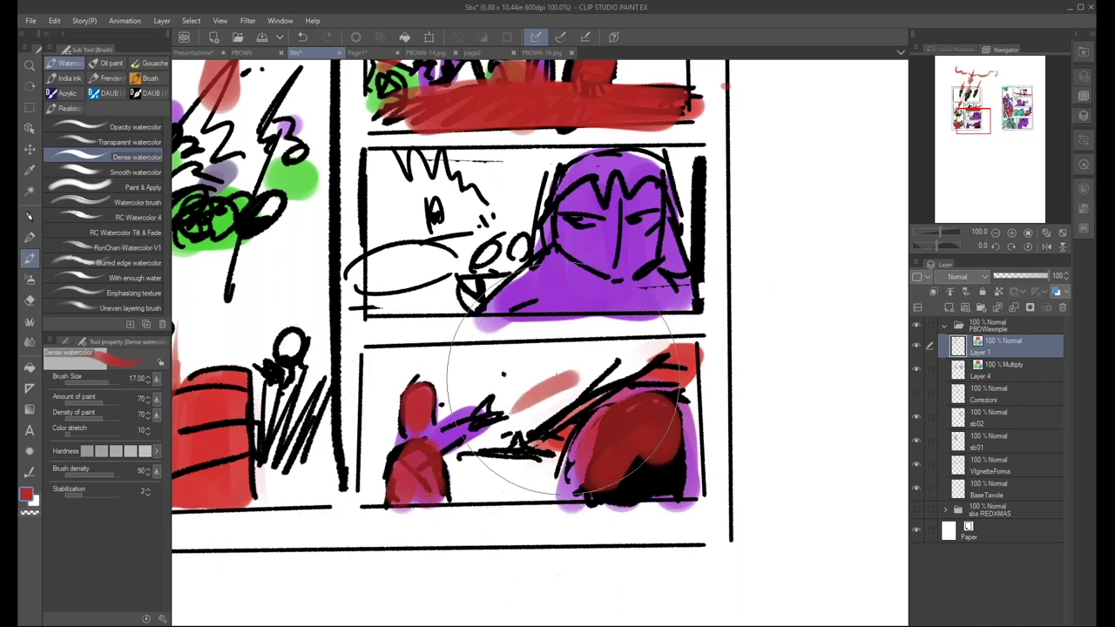
Back on Page1, expand folder 5 and show the blue SB storyboard sketch over the inks
click(357, 53)
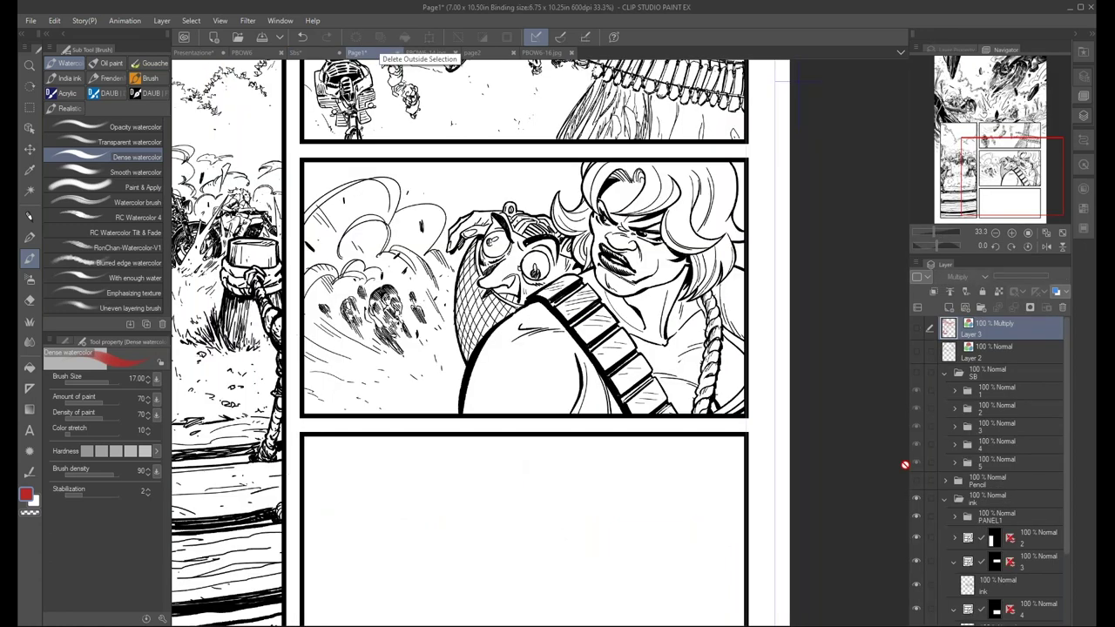
drag(1065, 373, 1066, 397)
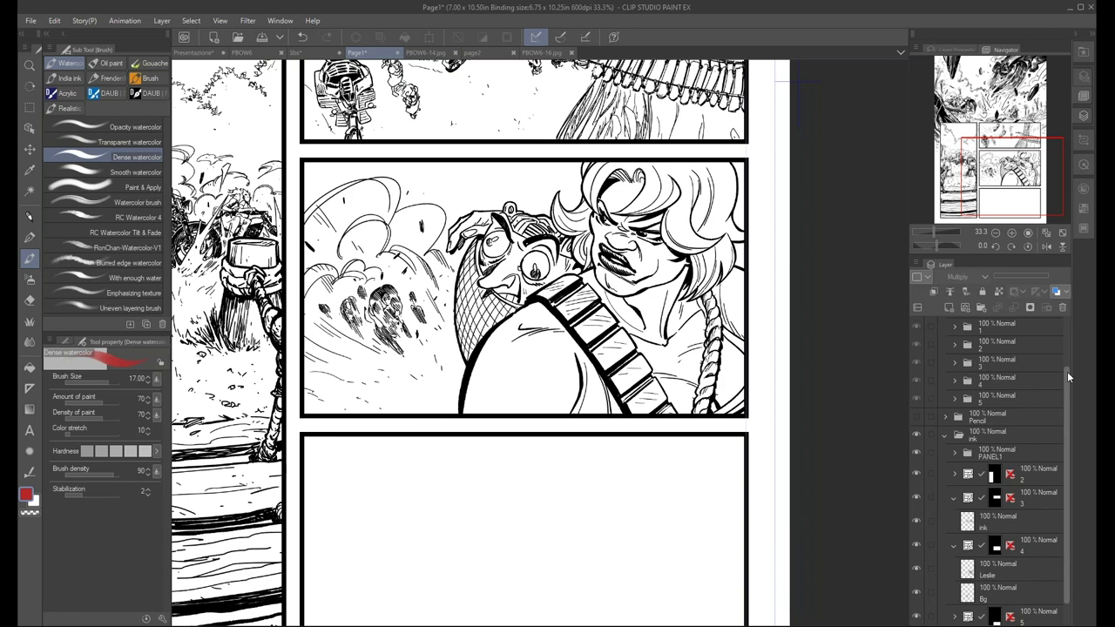
scroll(1064, 462, down, 1)
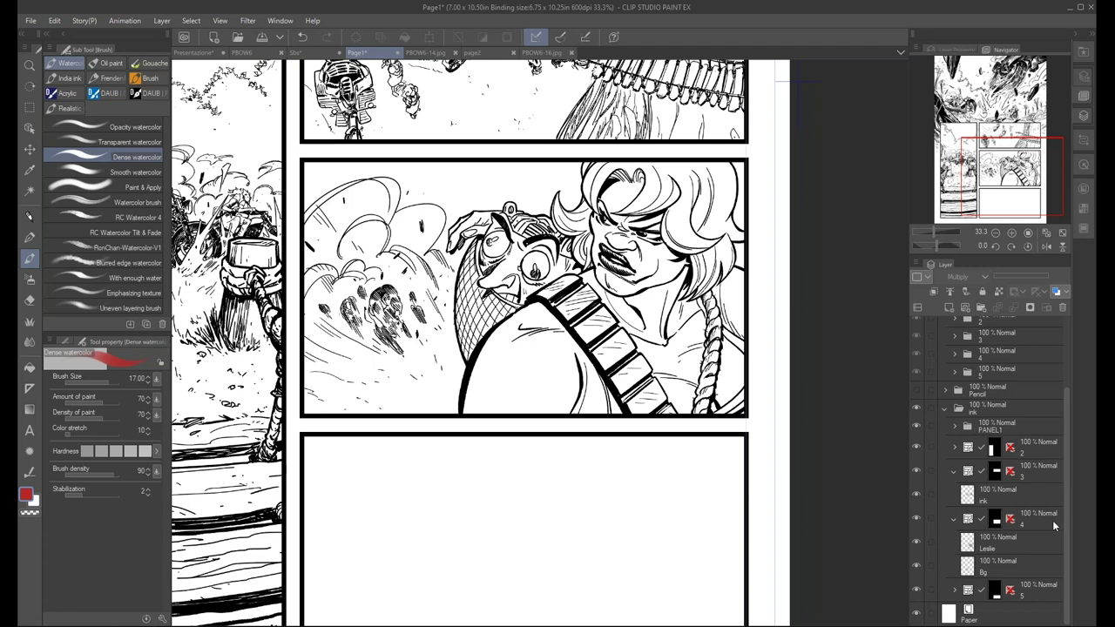
click(954, 590)
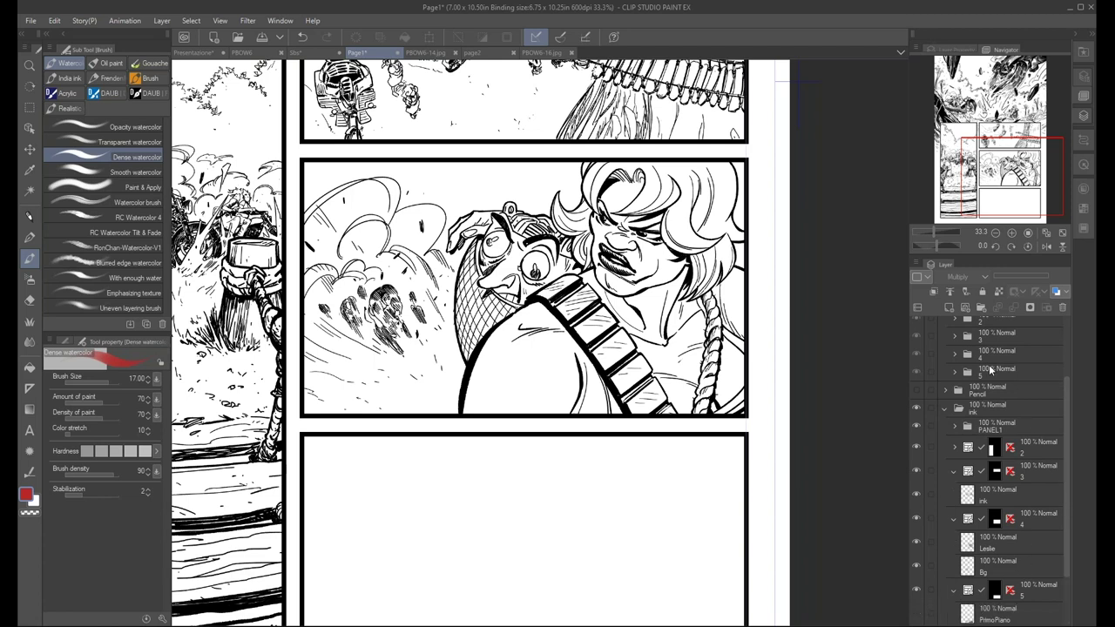
scroll(1071, 373, up, 2)
scroll(1072, 367, up, 3)
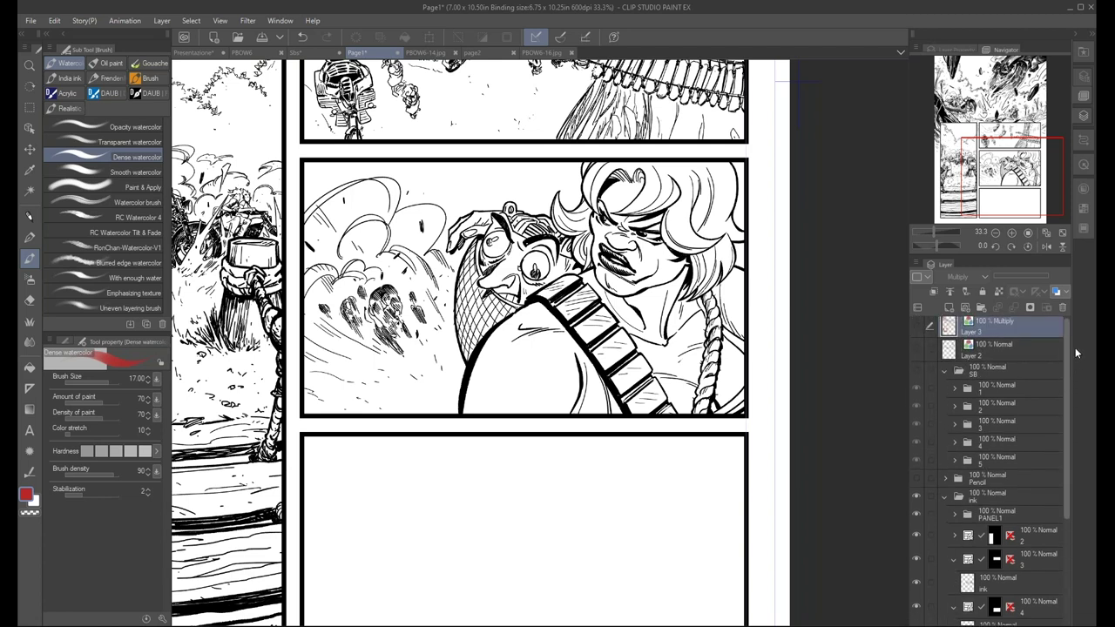
click(954, 459)
click(915, 367)
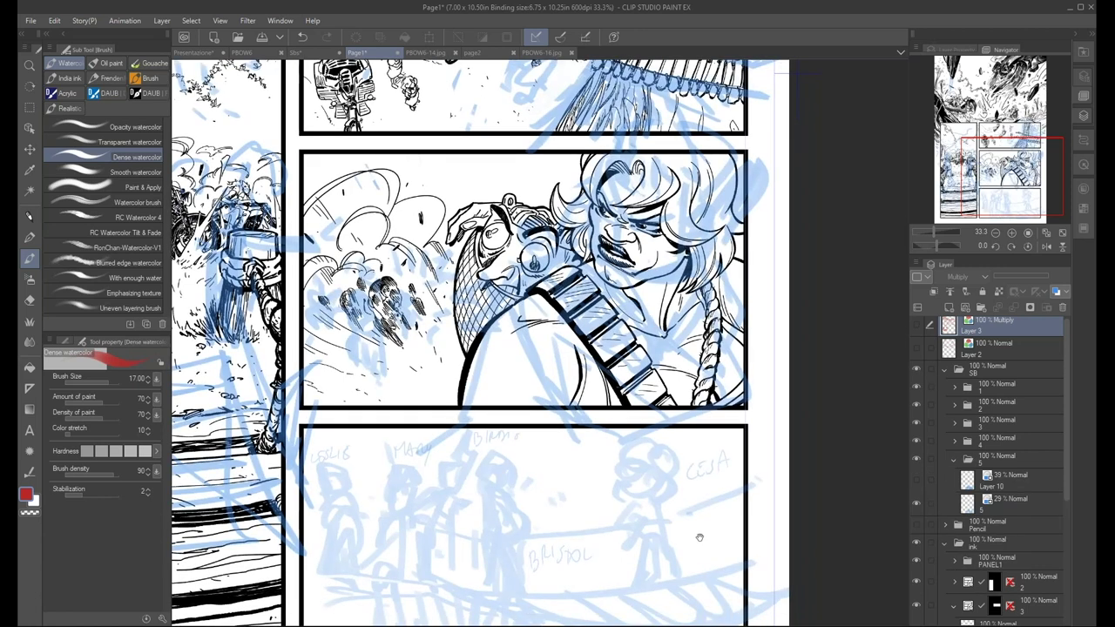
scroll(699, 557, down, 3)
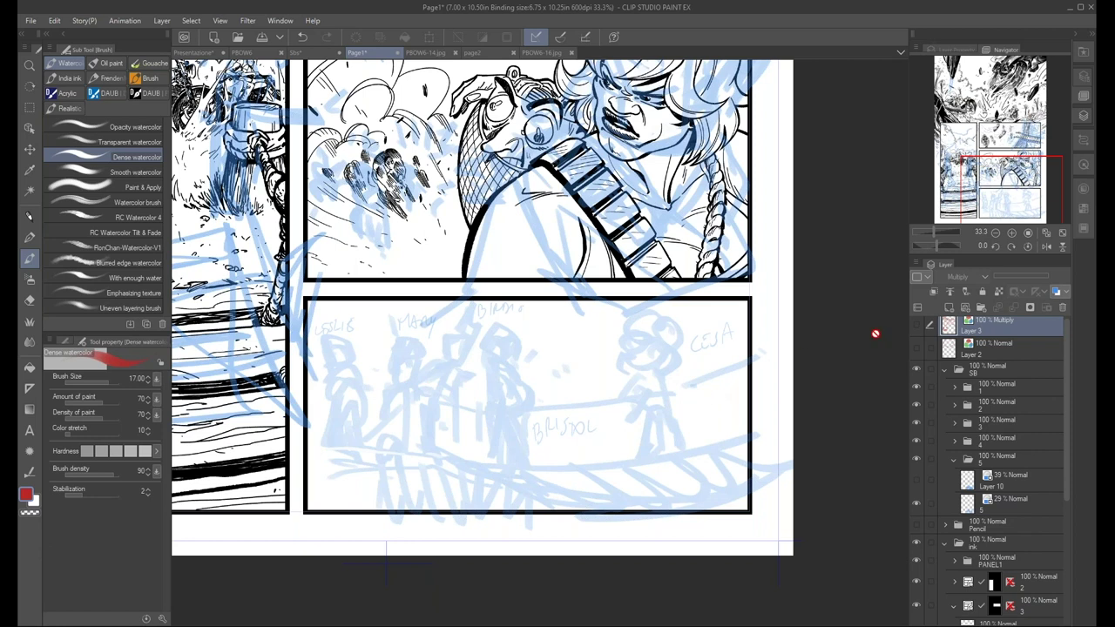
On Layer 3, paint red vertical motion strokes, an arrow and a long curve in the bottom panel
click(916, 324)
mouse_move(531, 394)
mouse_down()
mouse_move(579, 388)
mouse_move(568, 399)
mouse_up()
drag(502, 342, 512, 455)
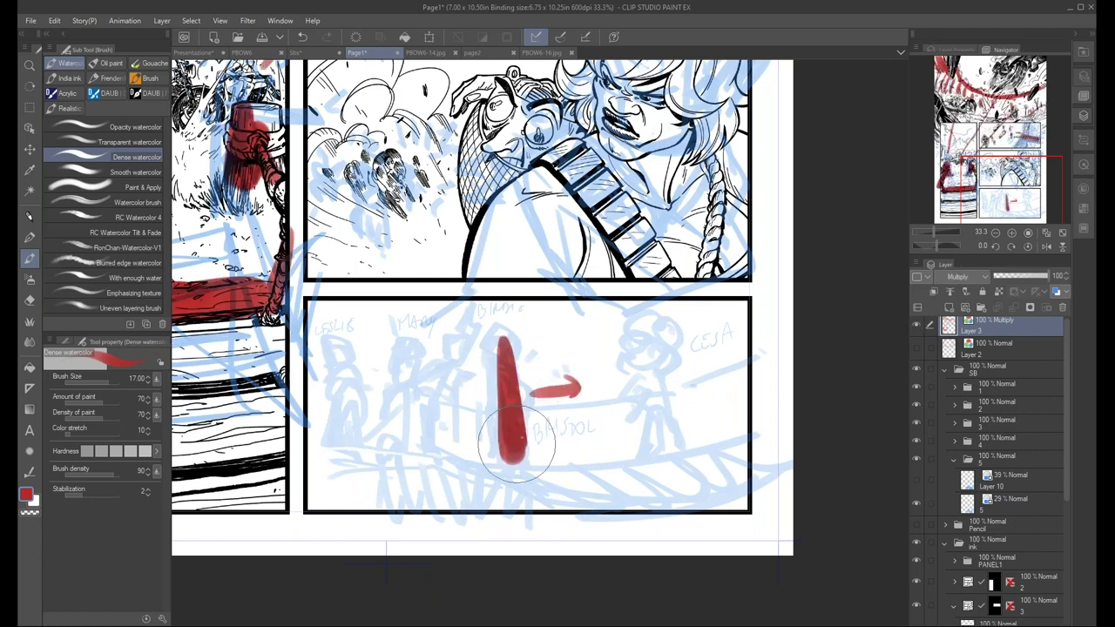
drag(643, 332, 649, 443)
drag(401, 360, 399, 423)
drag(346, 393, 342, 427)
drag(470, 471, 740, 444)
drag(673, 506, 723, 497)
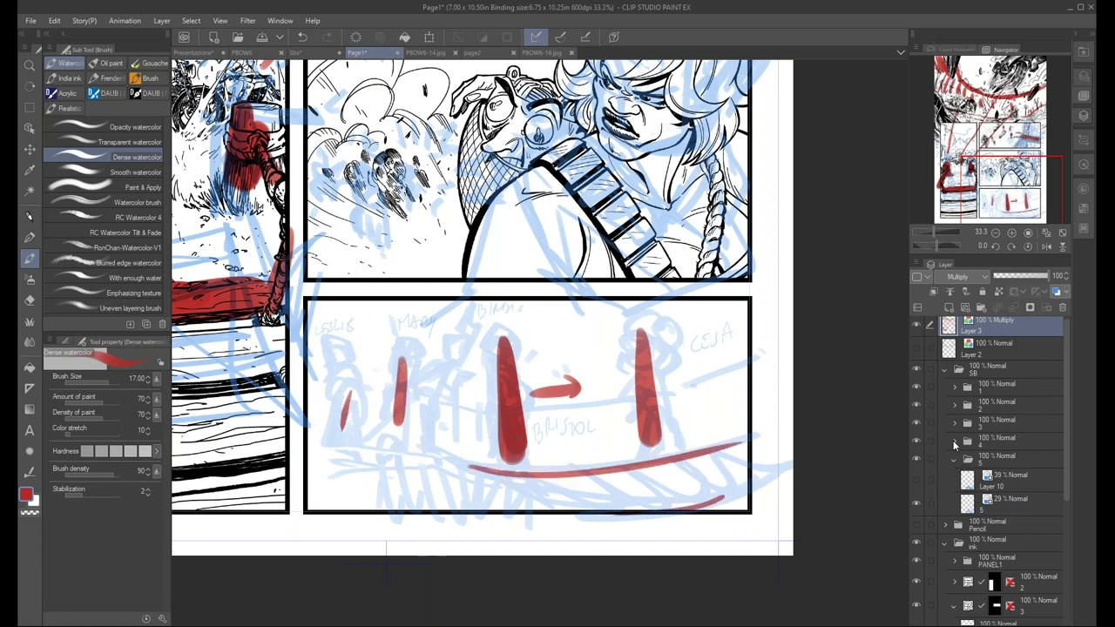
click(915, 326)
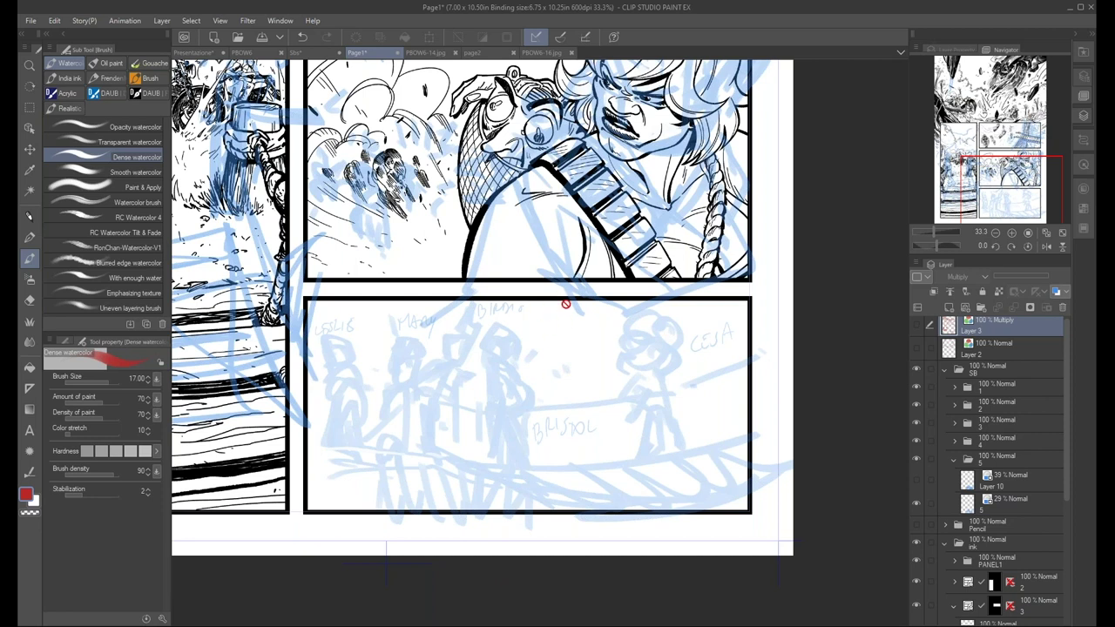
Compare the Layer 5 and Layer 10 bridge sketches, then hide both and the SB folder
click(917, 504)
click(917, 480)
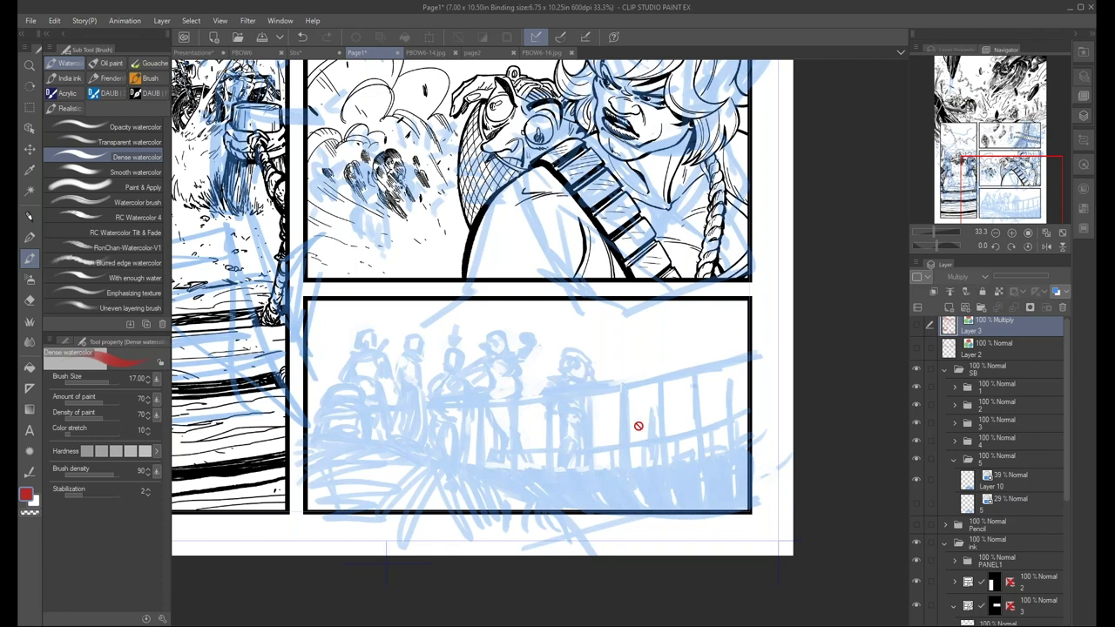
click(916, 478)
click(952, 460)
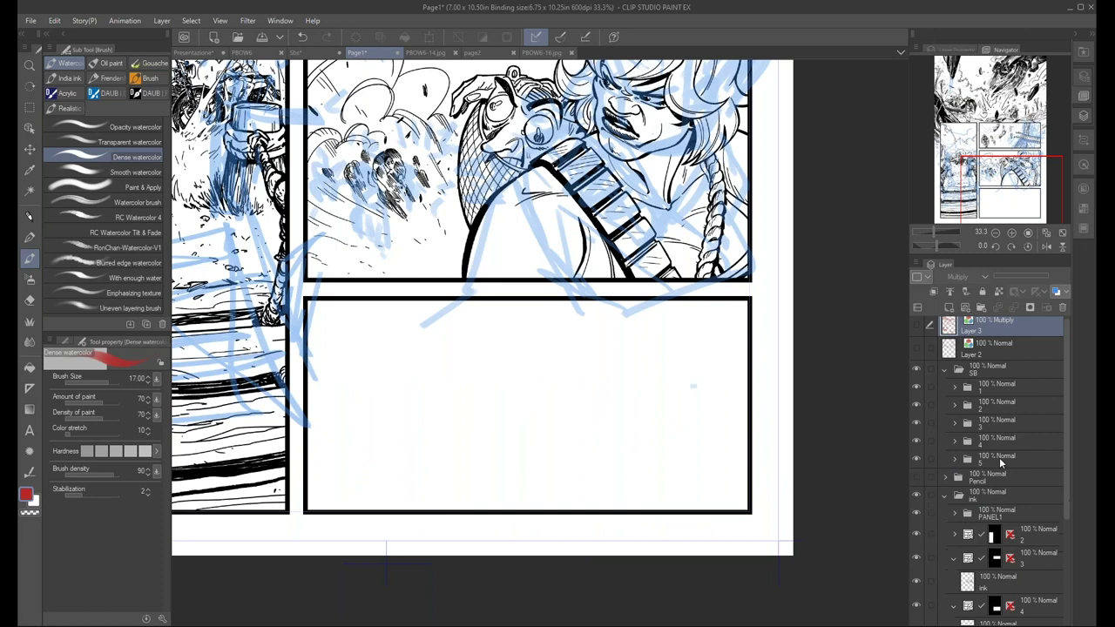
click(916, 367)
drag(1065, 452, 1061, 466)
click(916, 450)
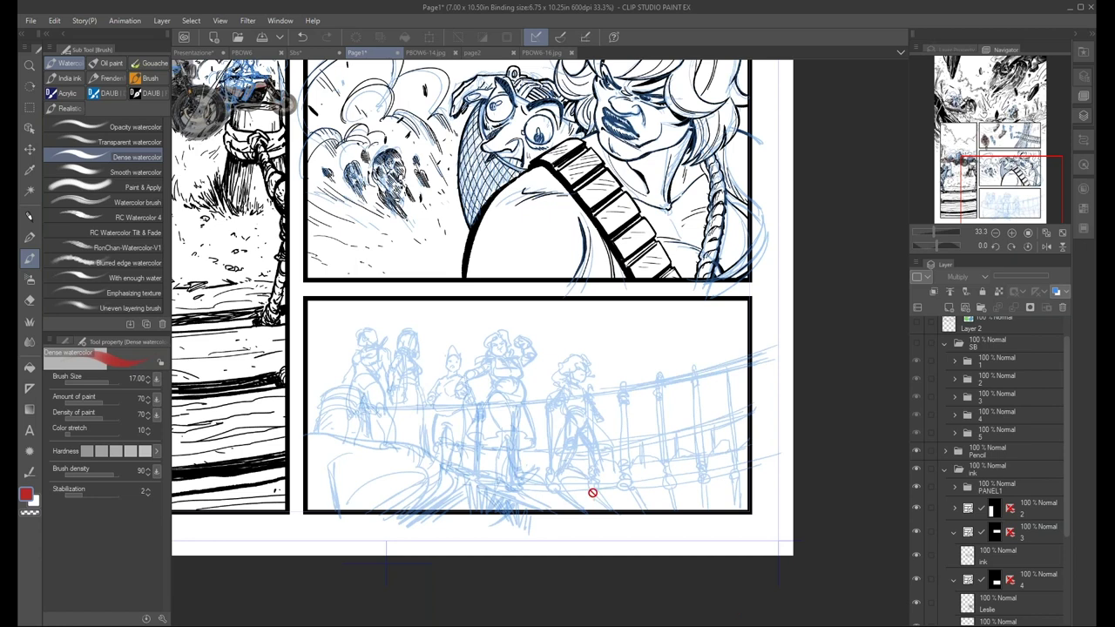
scroll(548, 584, up, 1)
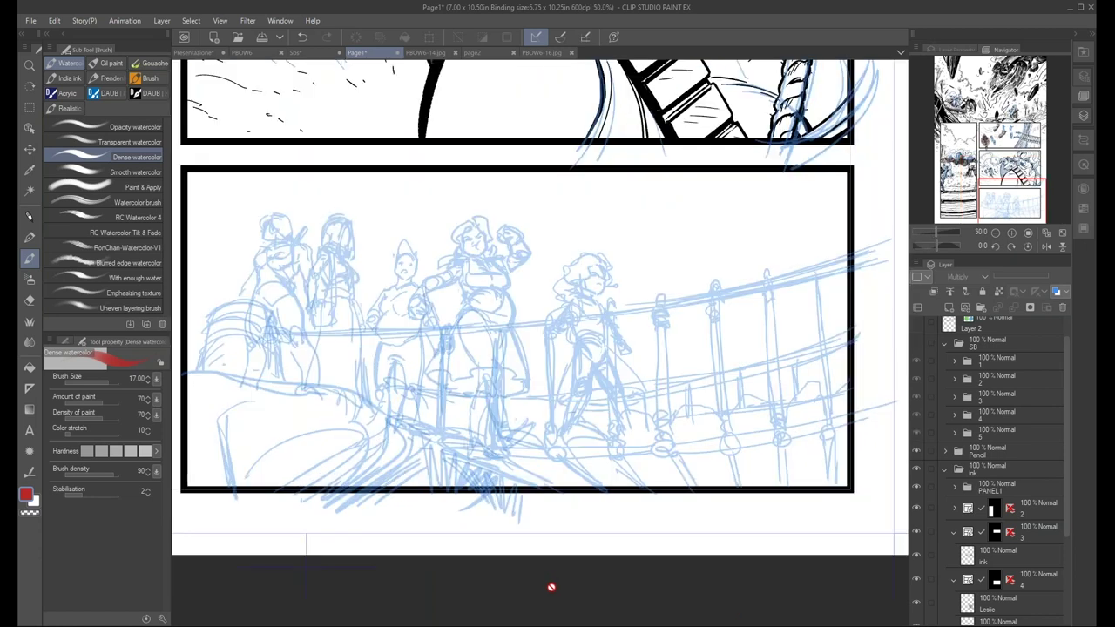
scroll(566, 561, down, 1)
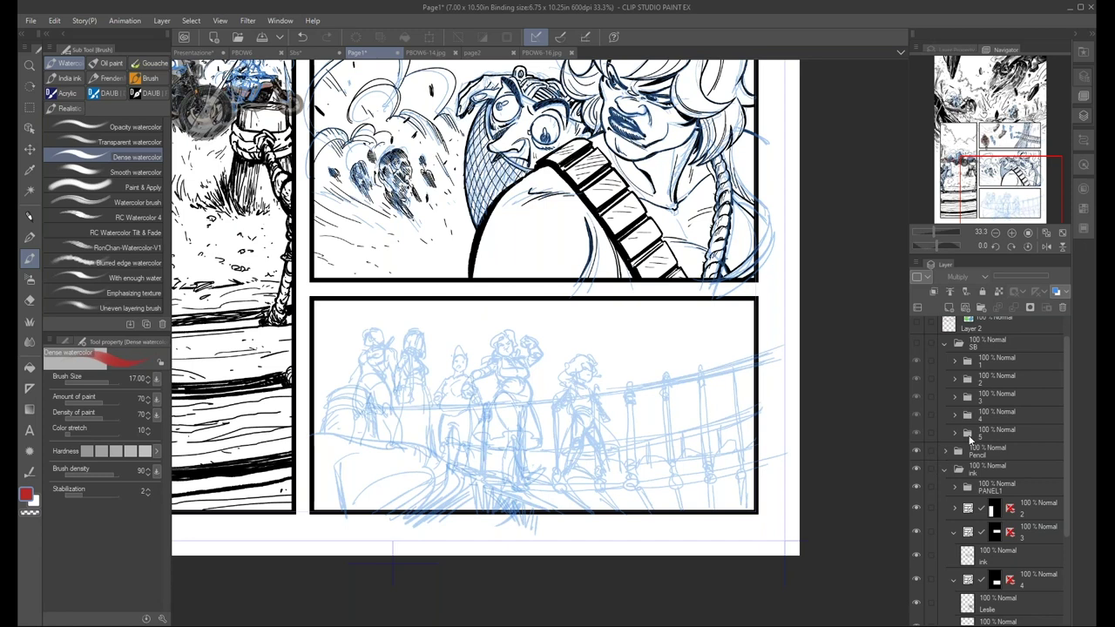
click(915, 451)
scroll(1062, 504, down, 2)
scroll(1062, 504, down, 2)
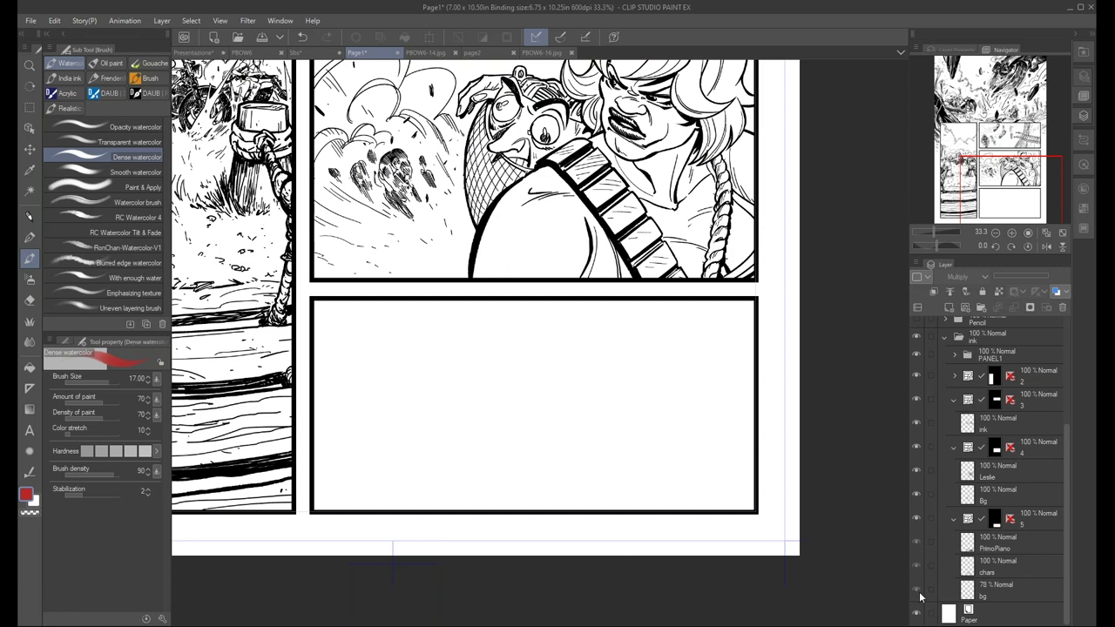
Show the chars layer's inked figures on the rope bridge and zoom out to check the page
click(916, 565)
key(ctrl+minus)
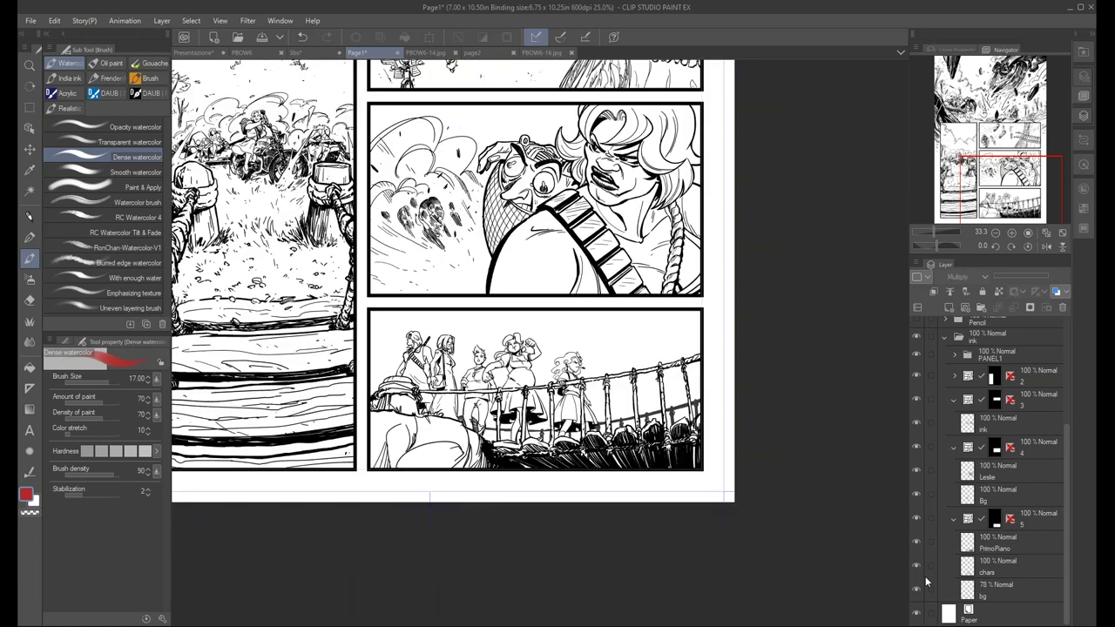
key(ctrl+minus)
key(ctrl+minus)
scroll(717, 500, up, 2)
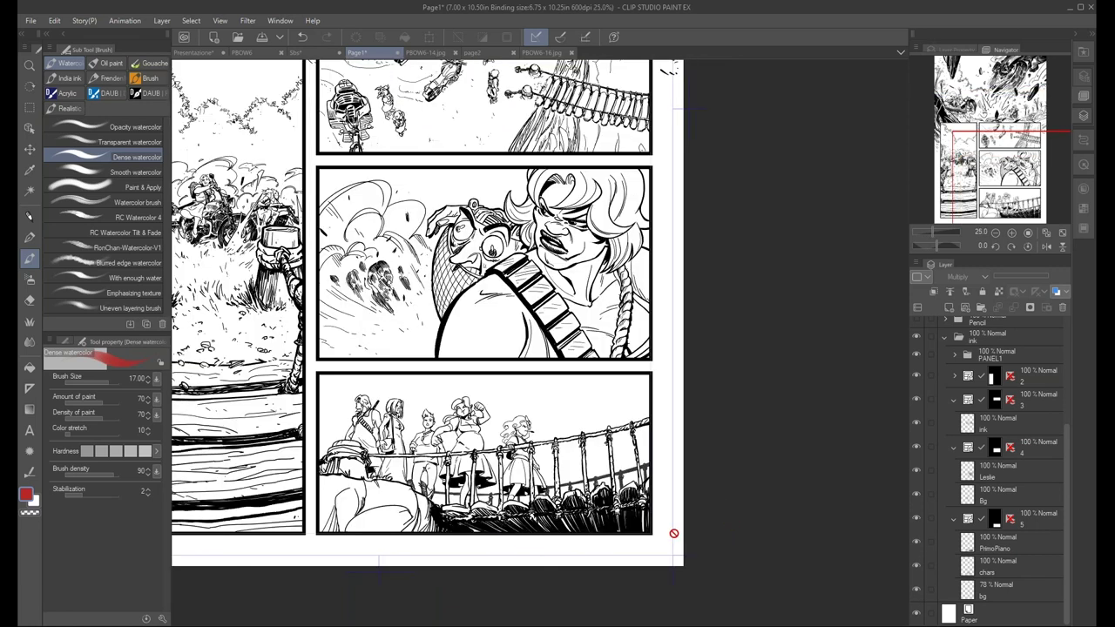
scroll(526, 455, up, 1)
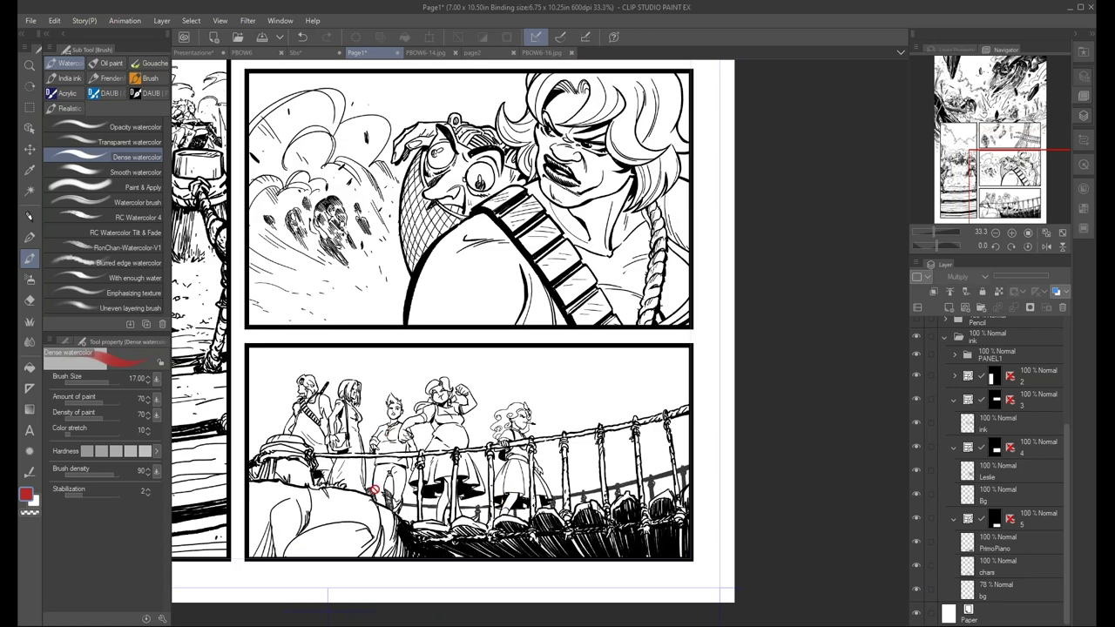
scroll(562, 471, down, 1)
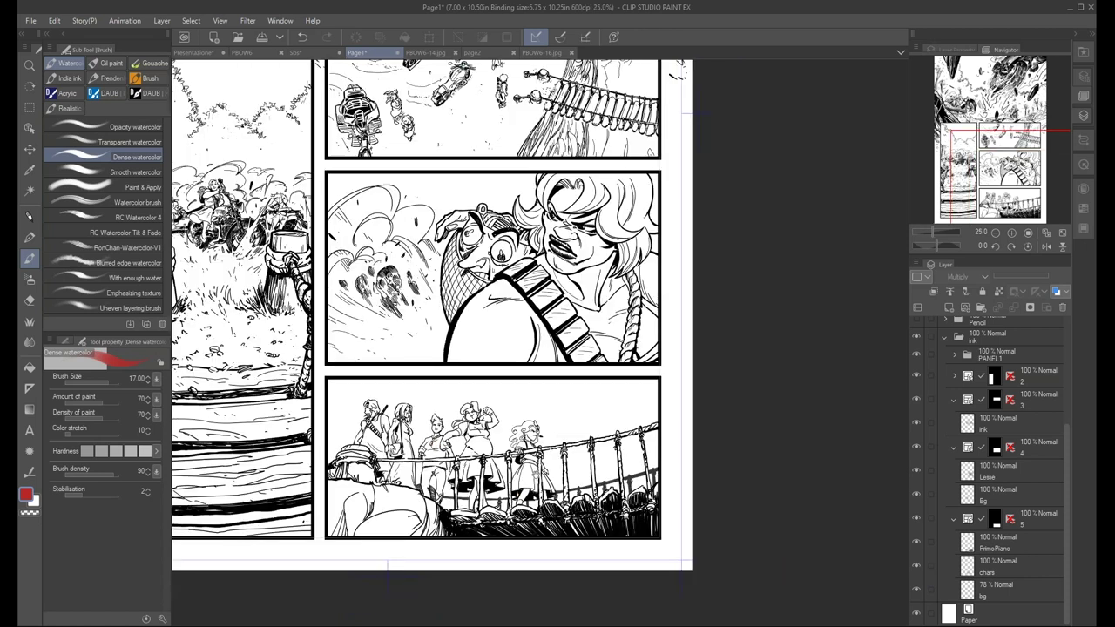
drag(562, 472, 656, 475)
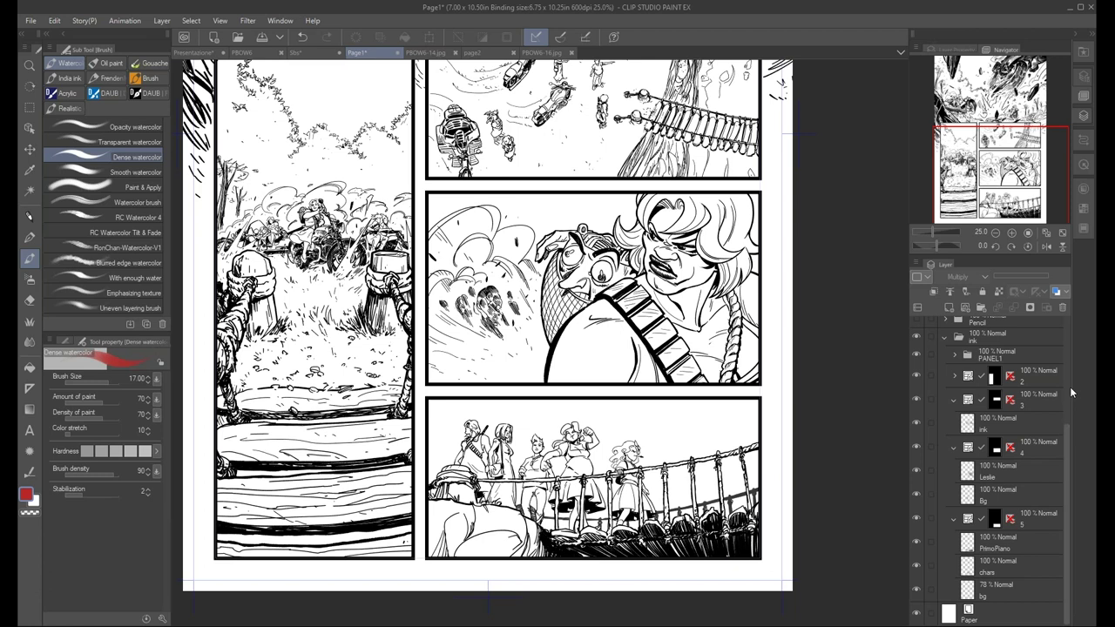
scroll(1050, 401, up, 2)
scroll(1063, 437, up, 2)
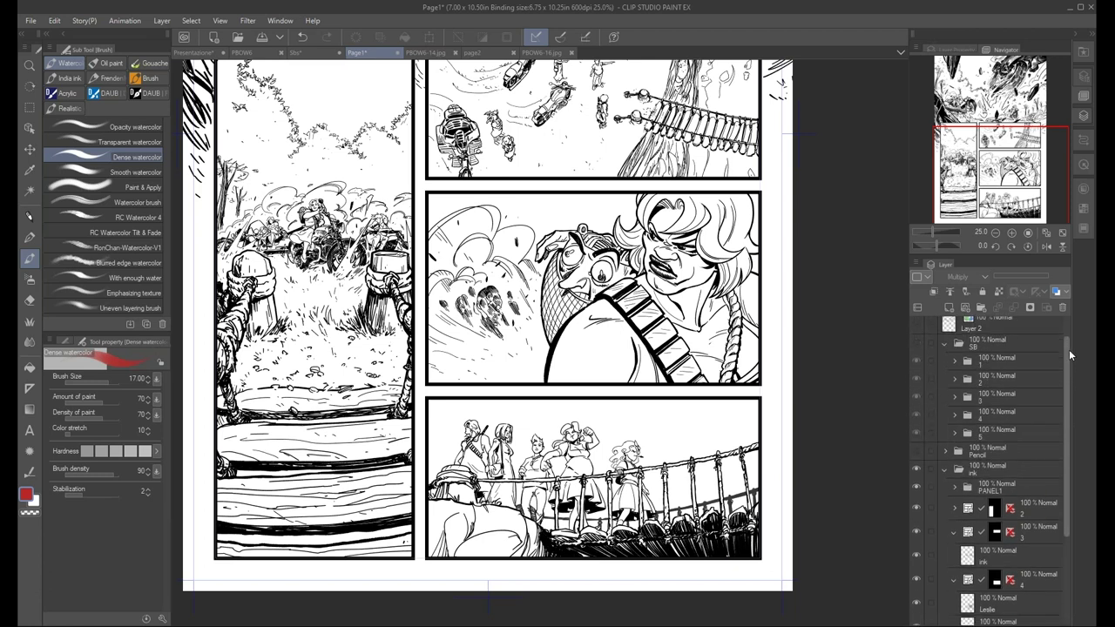
scroll(1069, 349, up, 2)
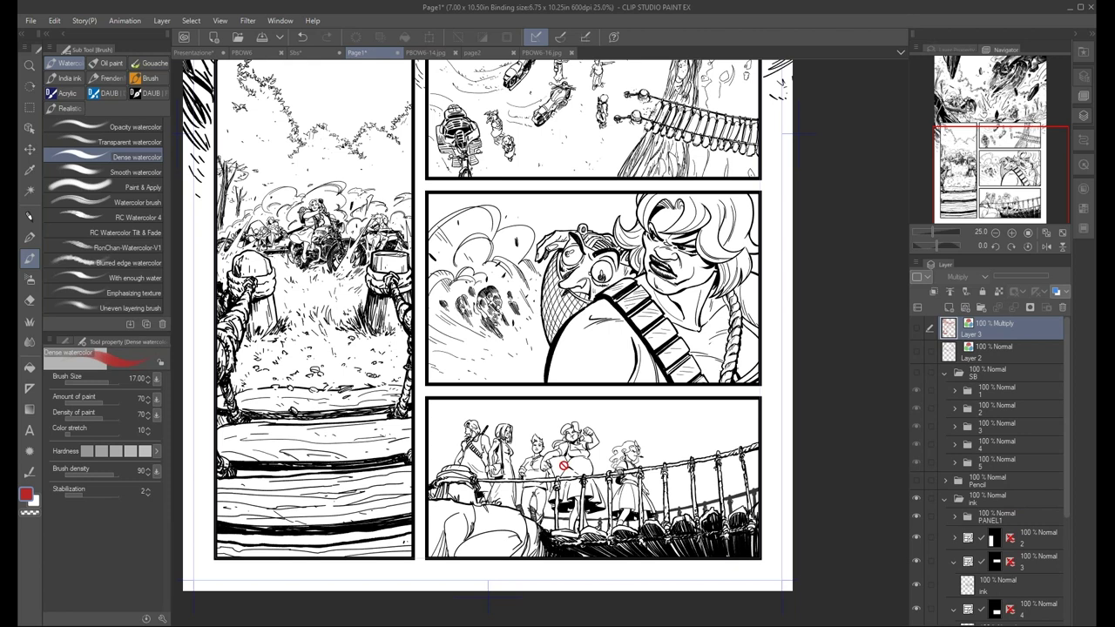
Show Layer 3 and paint red motion strokes across the top panel
drag(1001, 174, 987, 137)
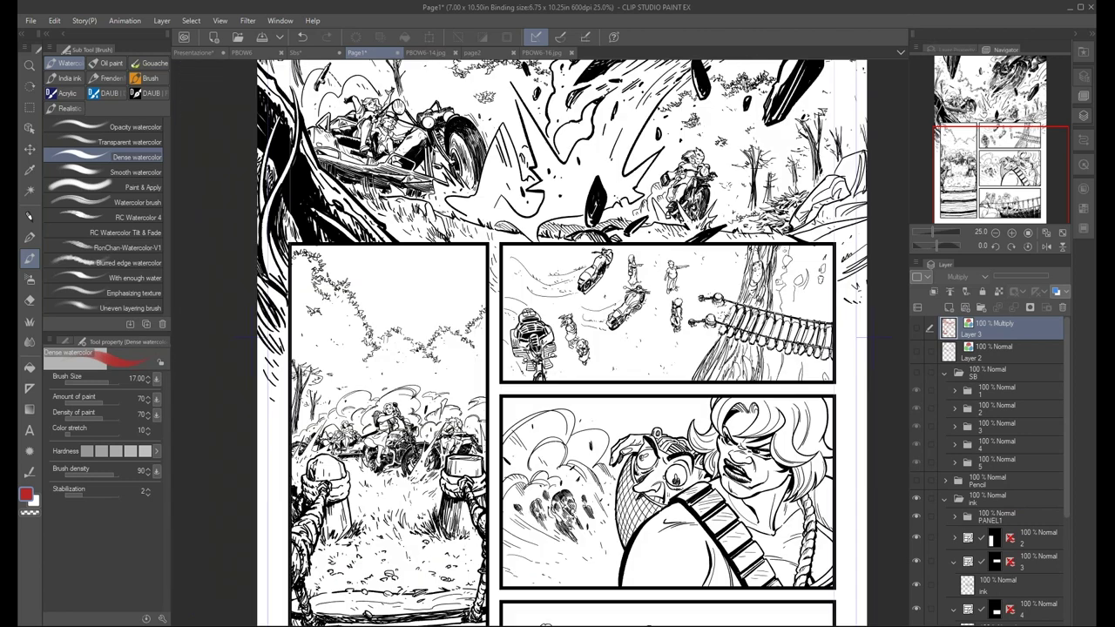
click(916, 323)
drag(884, 301, 820, 412)
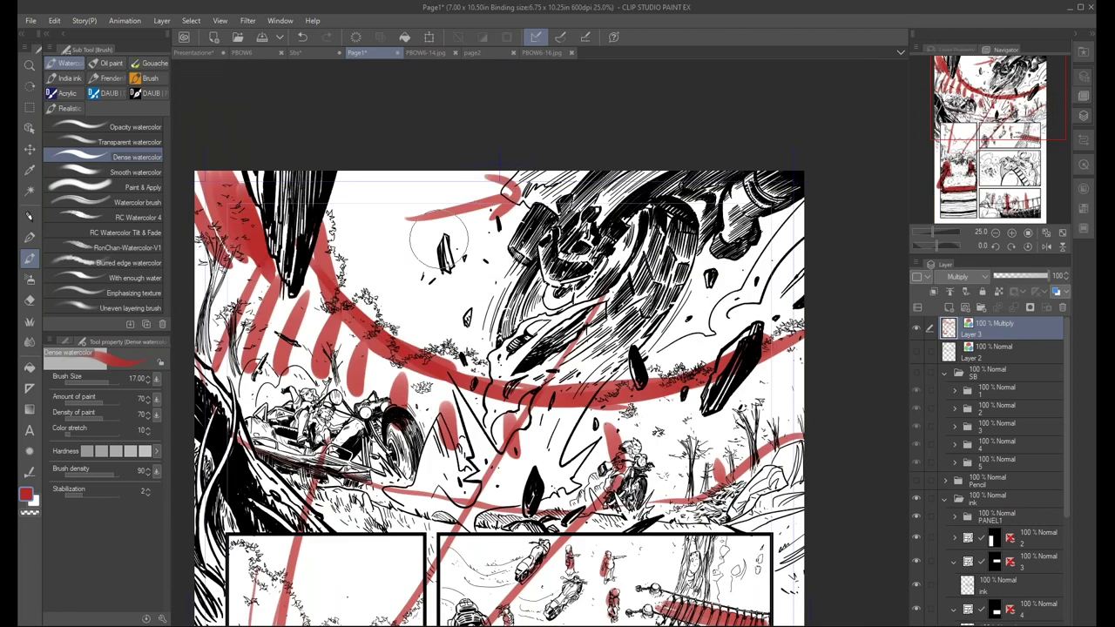
drag(718, 357, 803, 295)
drag(767, 346, 723, 402)
Add a red motion arrow above the face panel, then hide Layer 3
drag(991, 97, 967, 167)
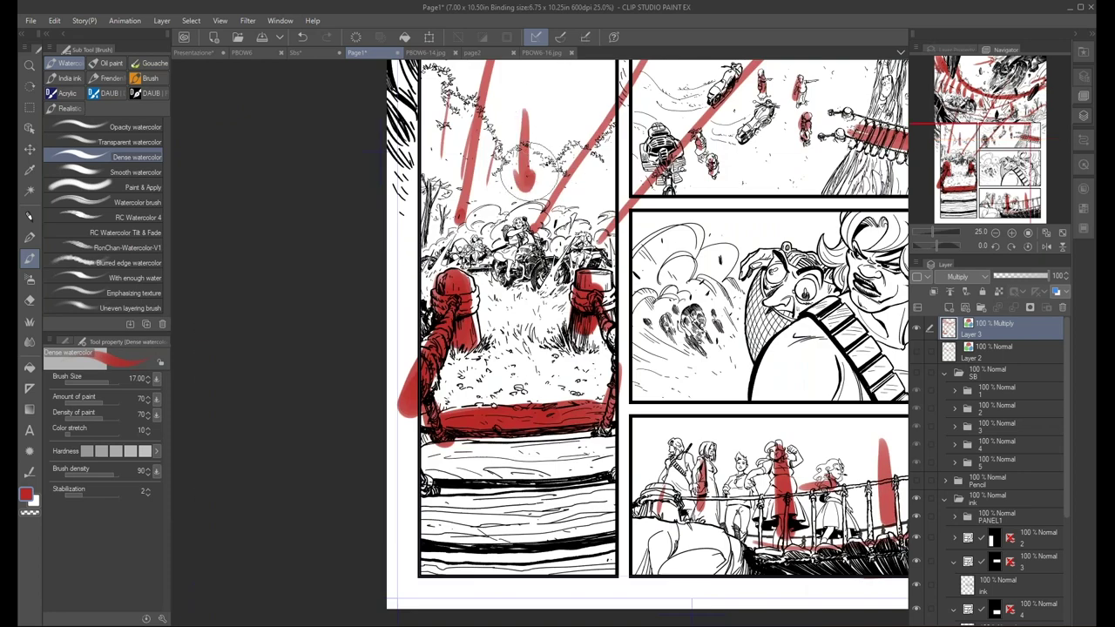
mouse_move(754, 227)
mouse_down()
mouse_move(540, 440)
mouse_move(610, 436)
mouse_up()
drag(594, 427, 599, 450)
drag(590, 306, 593, 303)
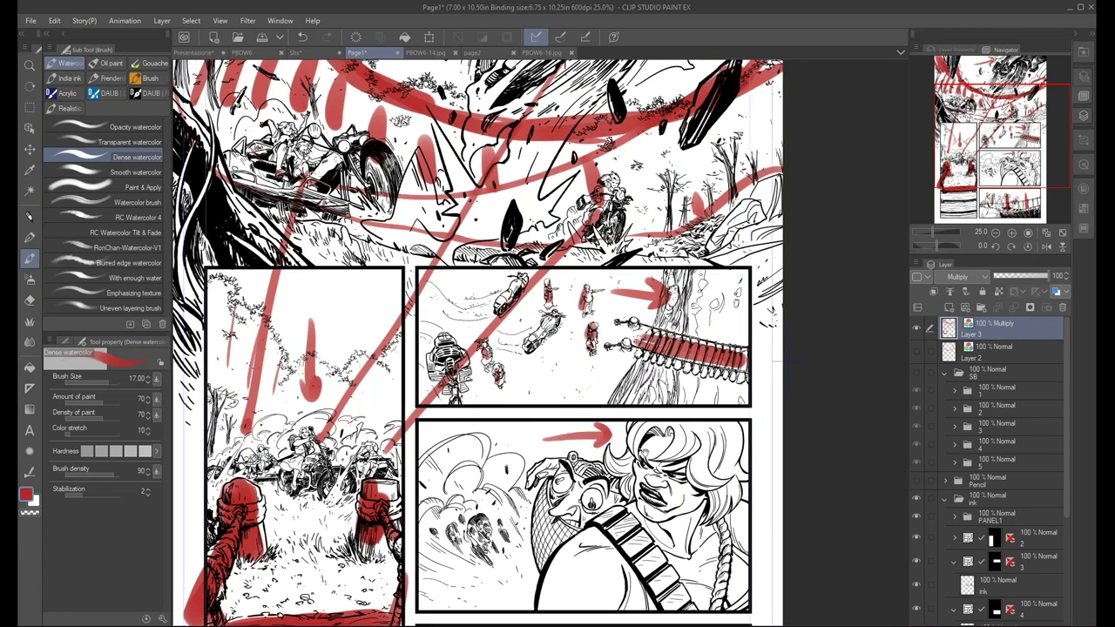
drag(1002, 137, 997, 171)
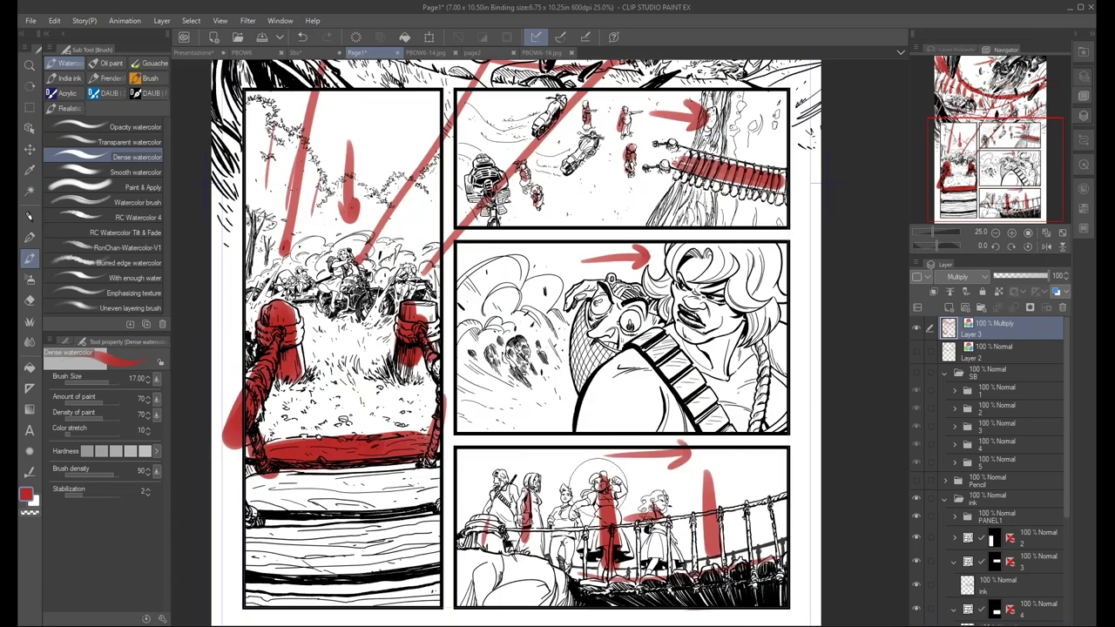
click(915, 328)
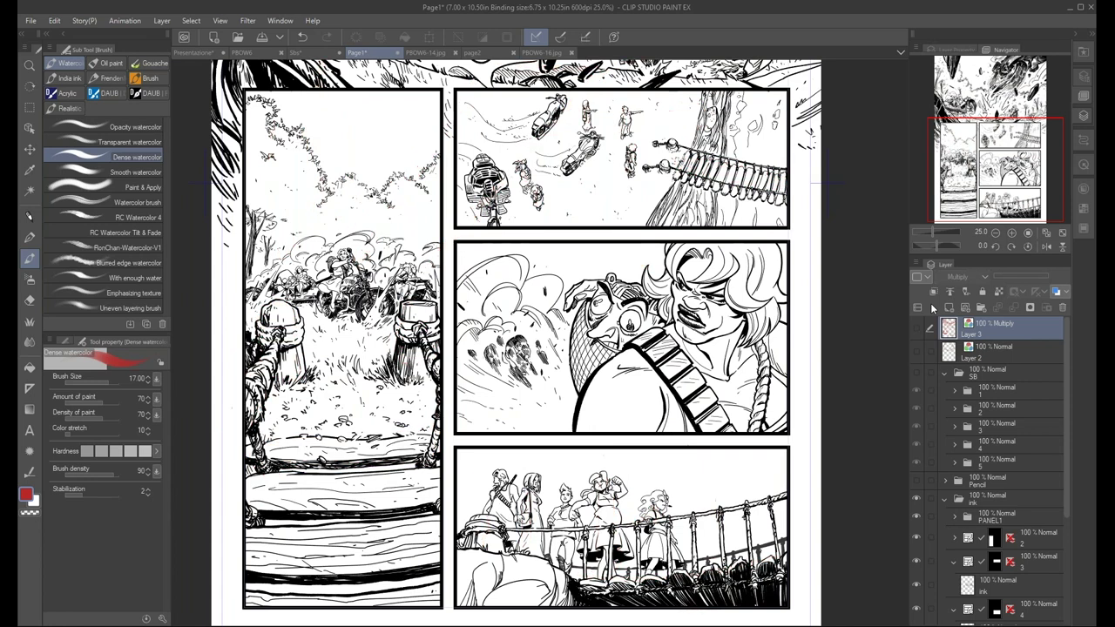
scroll(625, 403, down, 2)
Reposition Page1 to centre its lower panels in view
drag(625, 404, 633, 481)
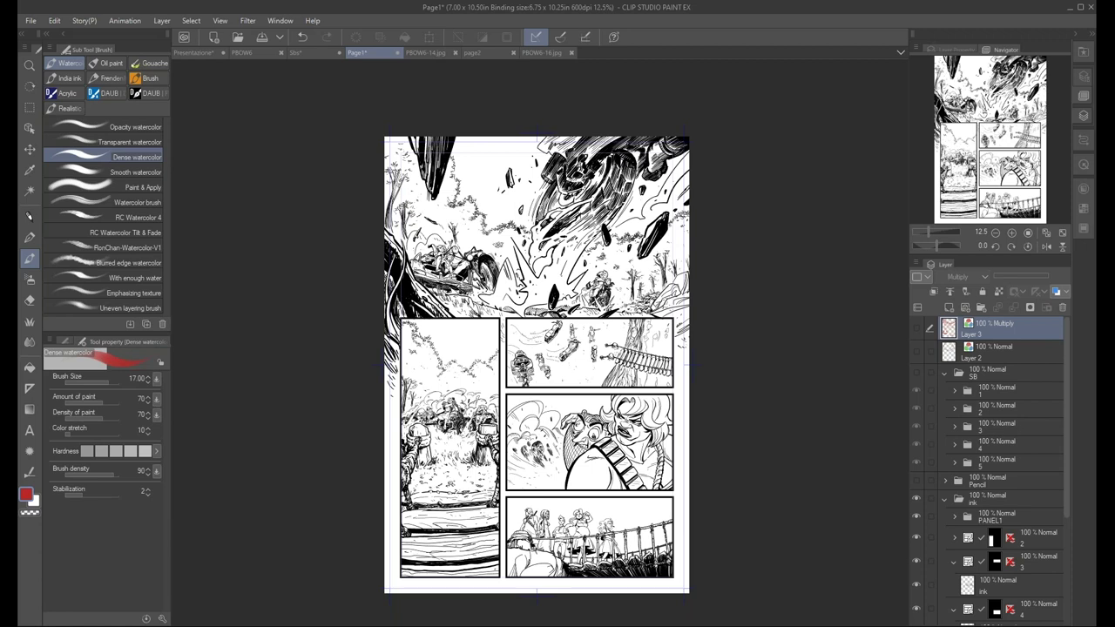
scroll(632, 483, up, 2)
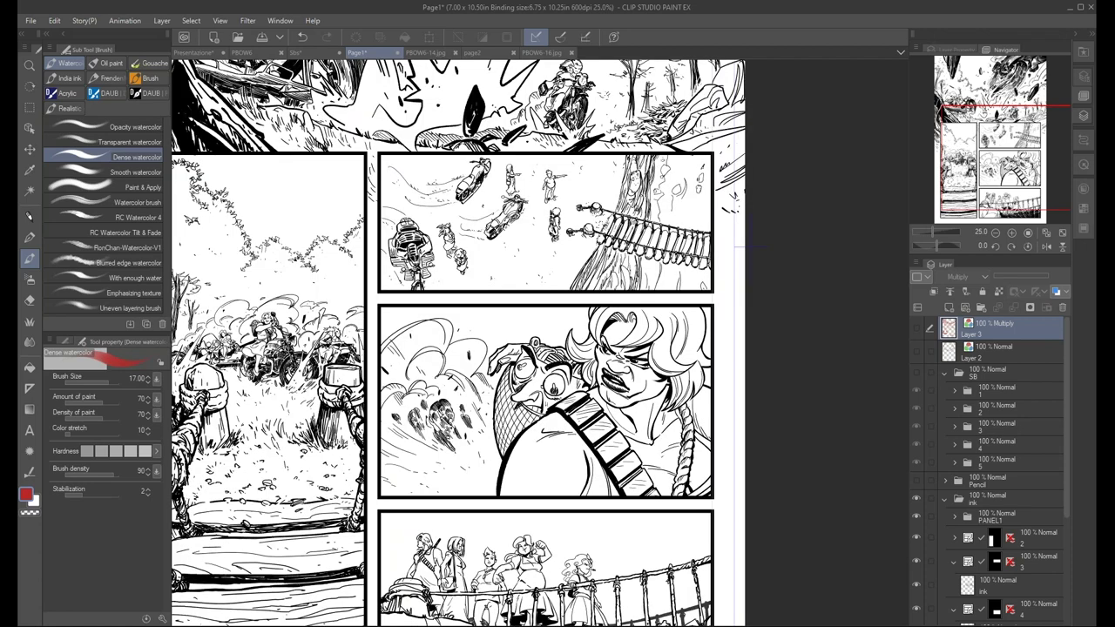
drag(684, 537, 753, 493)
Glance at the Sbs colour thumbnails, then return to the inked Page1
click(298, 53)
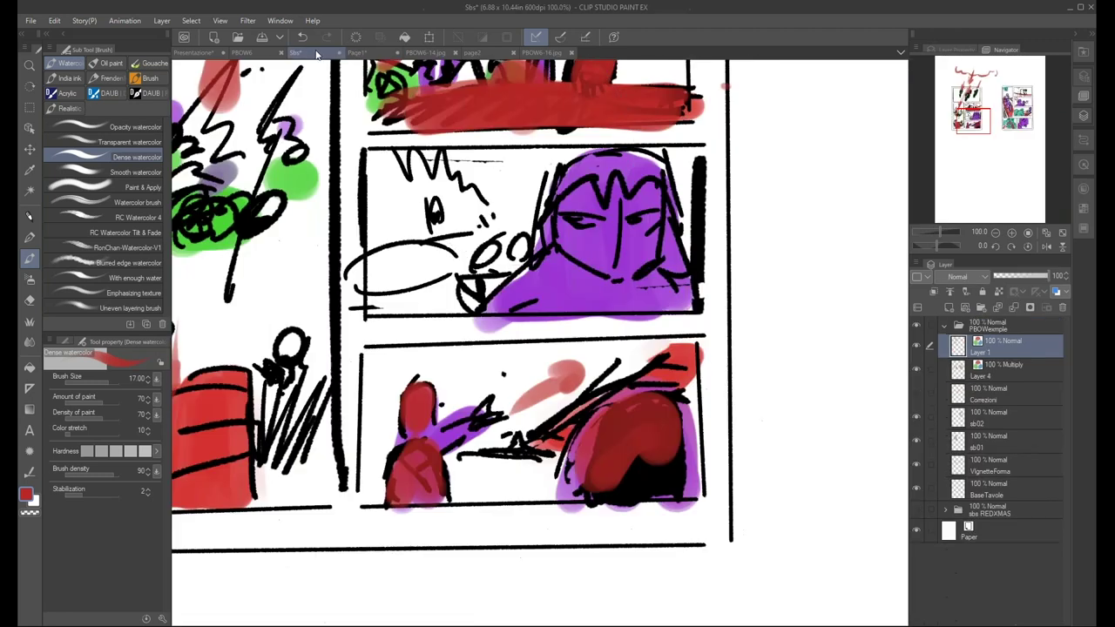
scroll(389, 237, up, 5)
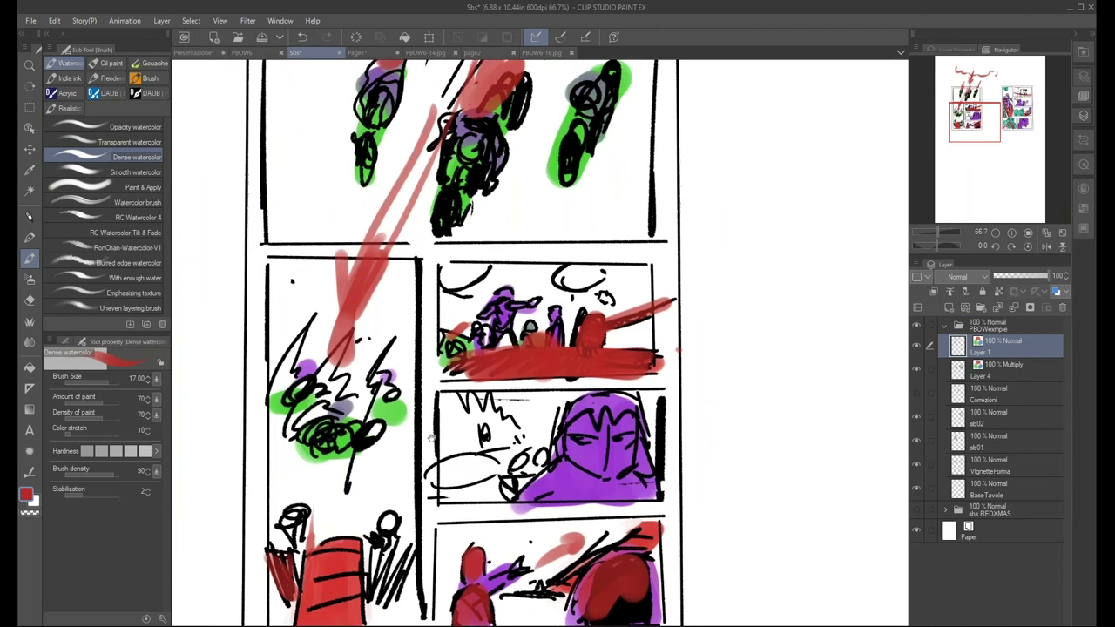
click(367, 54)
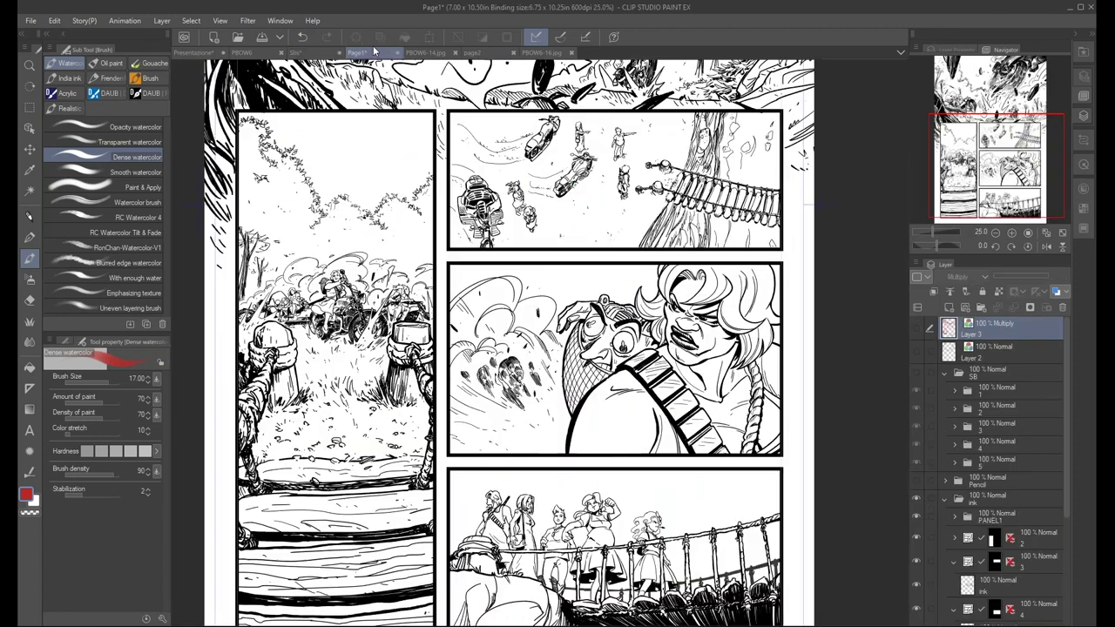
Toggle the bottom panel's layer off and on, then zoom into the face and bridge panels
drag(1068, 449, 1065, 558)
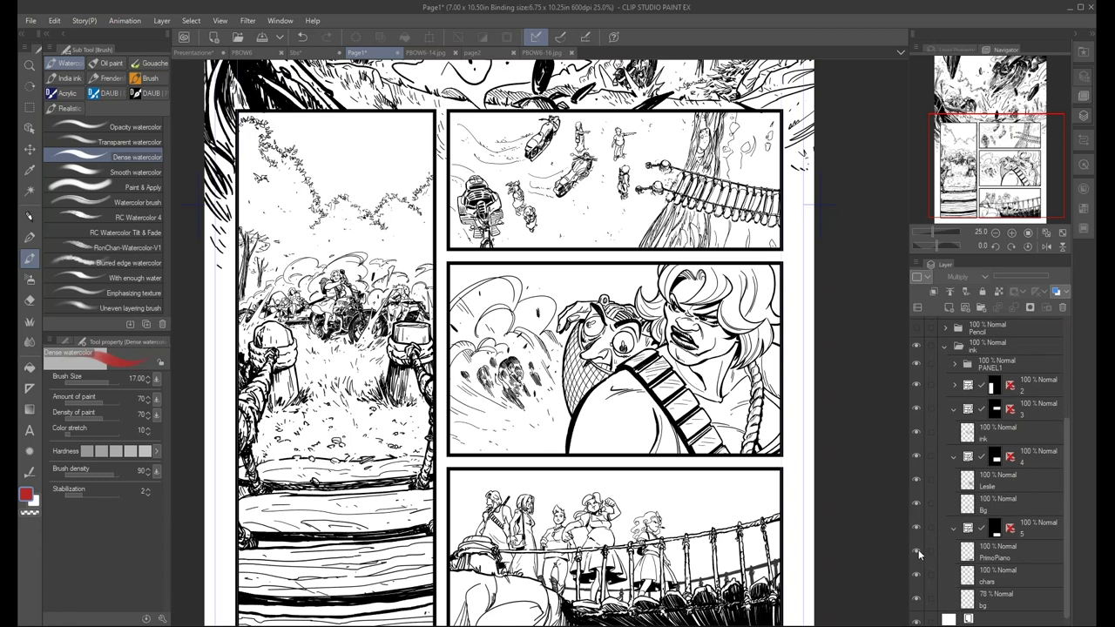
click(918, 577)
click(915, 573)
key(ctrl+plus)
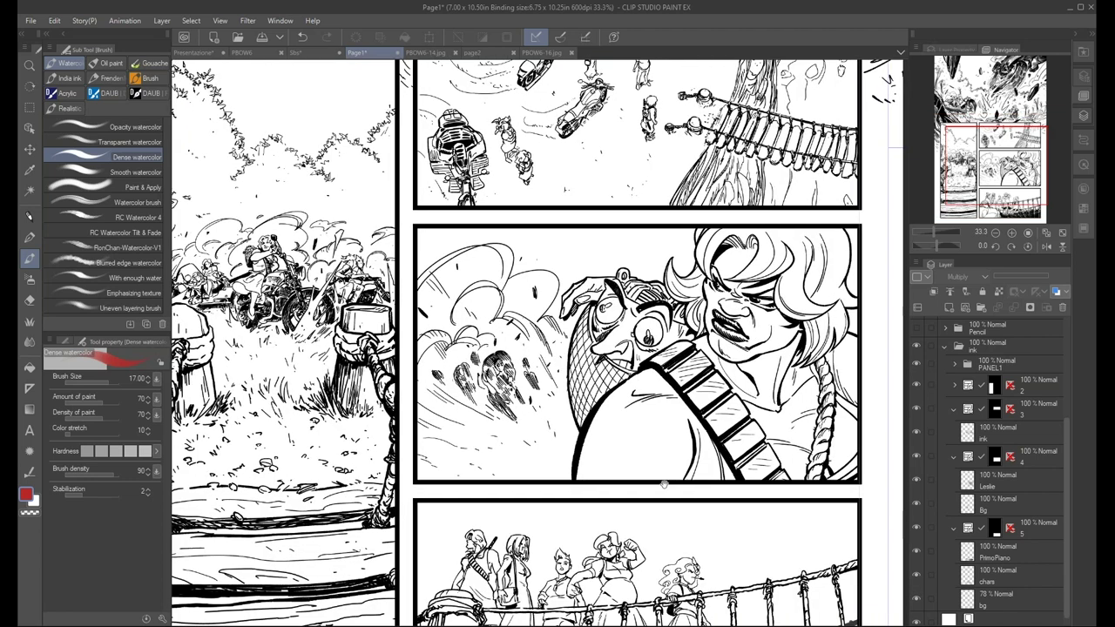
drag(745, 601, 700, 446)
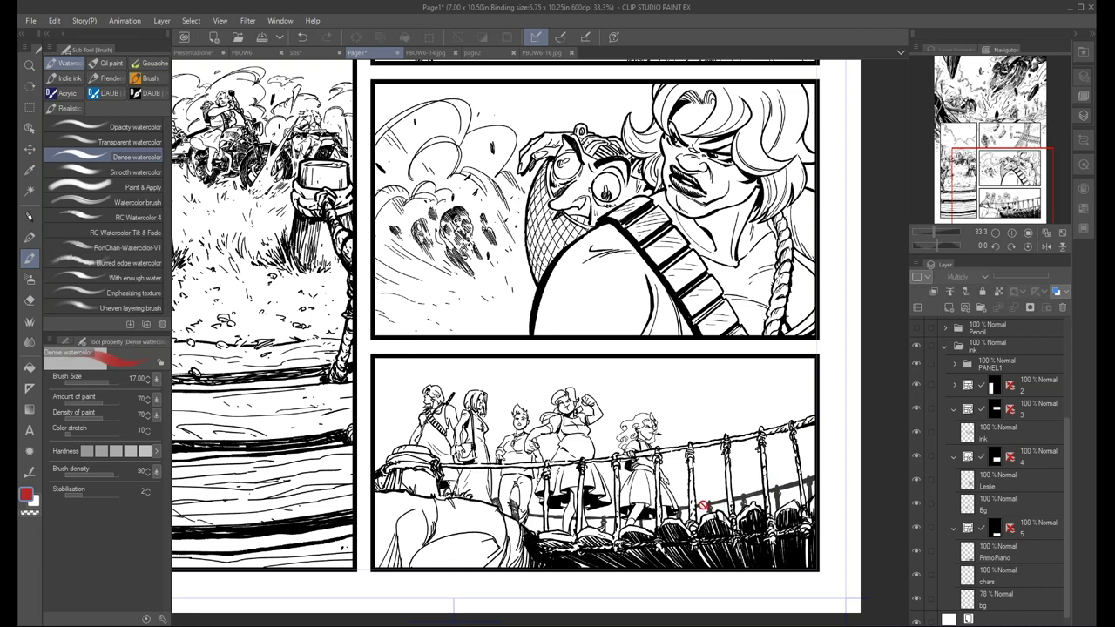
Open the coloured PBOW6-14.jpg page and zoom in on its bottom bridge panel
click(439, 54)
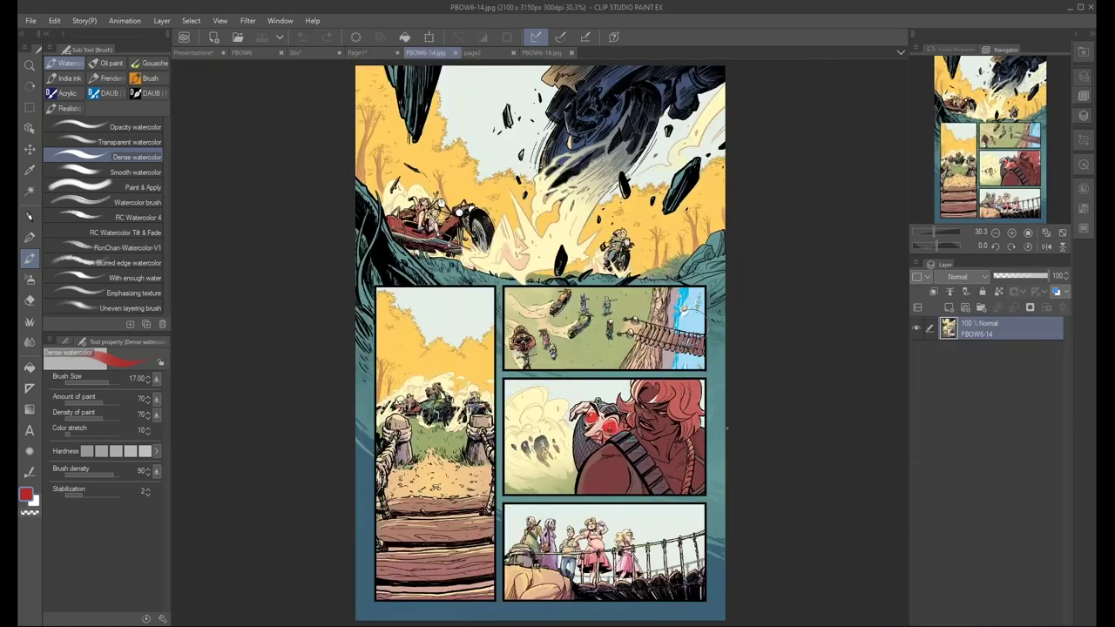
scroll(679, 443, up, 1)
scroll(678, 442, up, 2)
scroll(679, 443, up, 1)
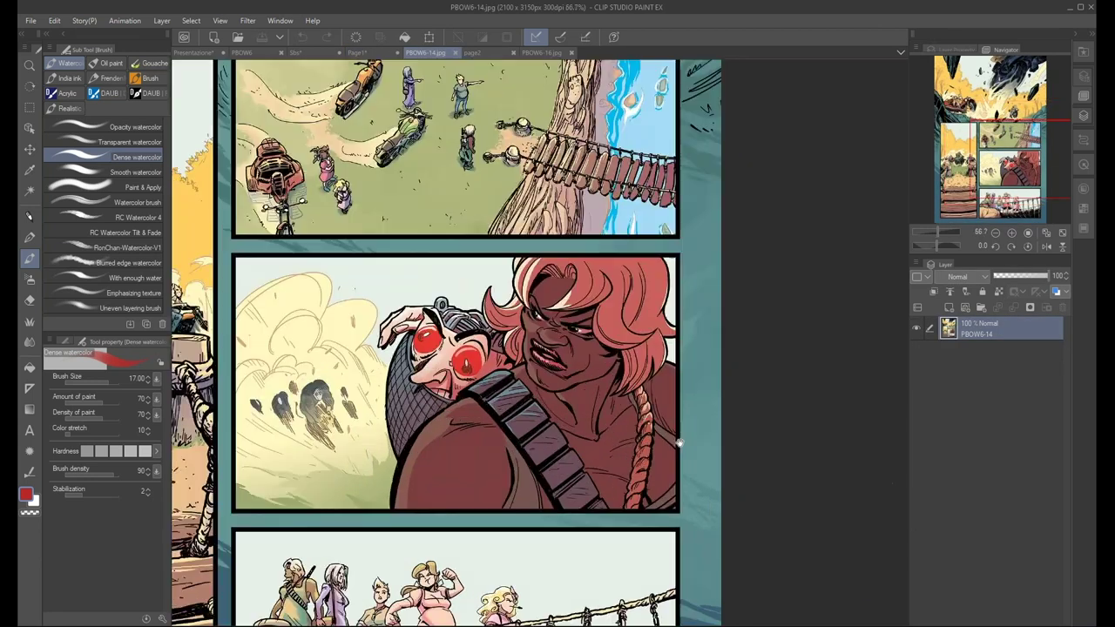
drag(679, 442, 766, 163)
scroll(598, 421, up, 1)
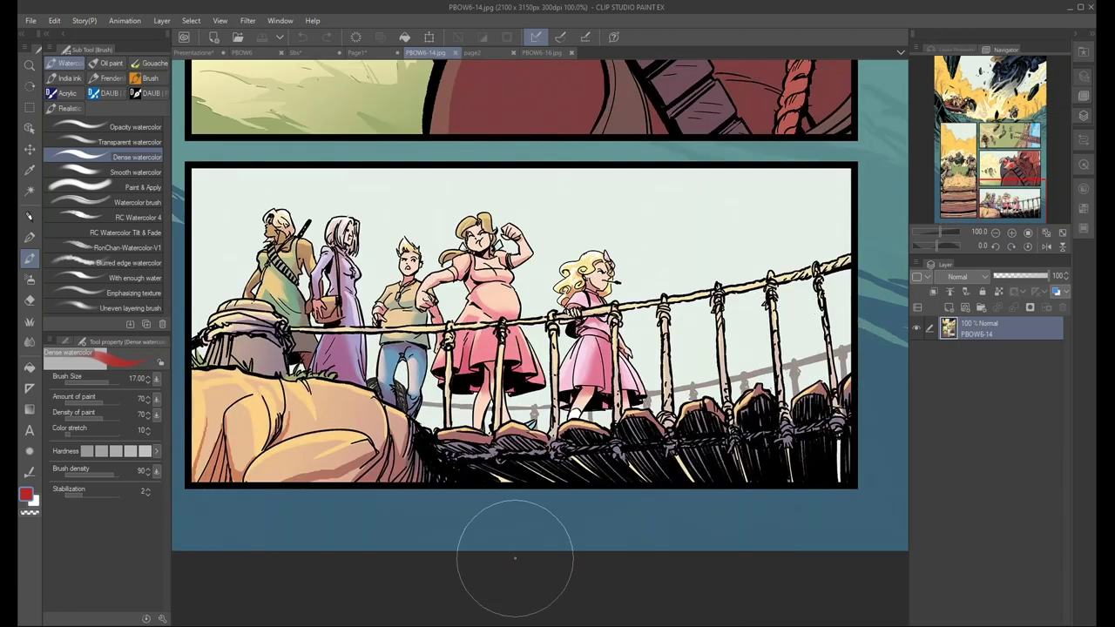
Zoom back out to the whole coloured page, then switch to the blank page2 document
scroll(520, 551, down, 1)
scroll(520, 558, down, 1)
scroll(520, 558, down, 1)
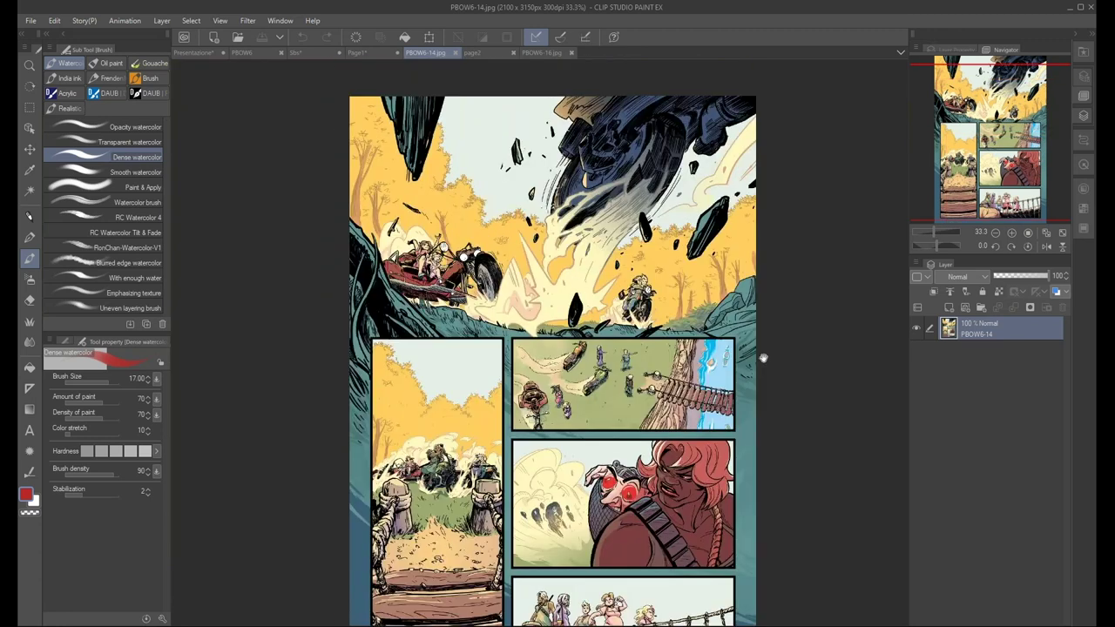
drag(734, 306, 775, 344)
scroll(770, 375, down, 1)
scroll(810, 440, down, 1)
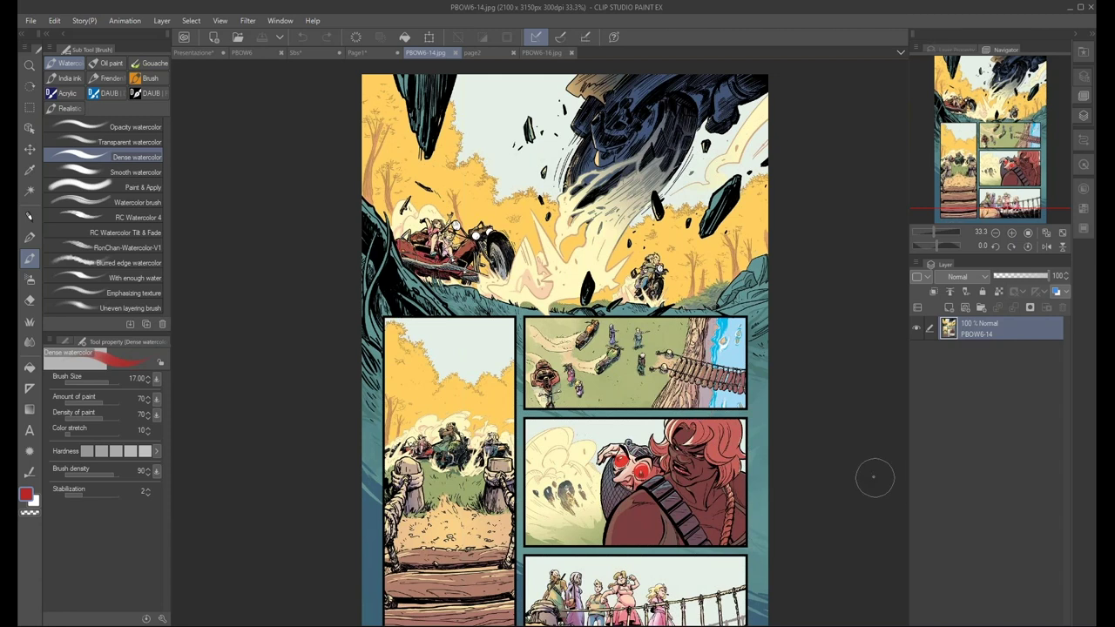
click(478, 52)
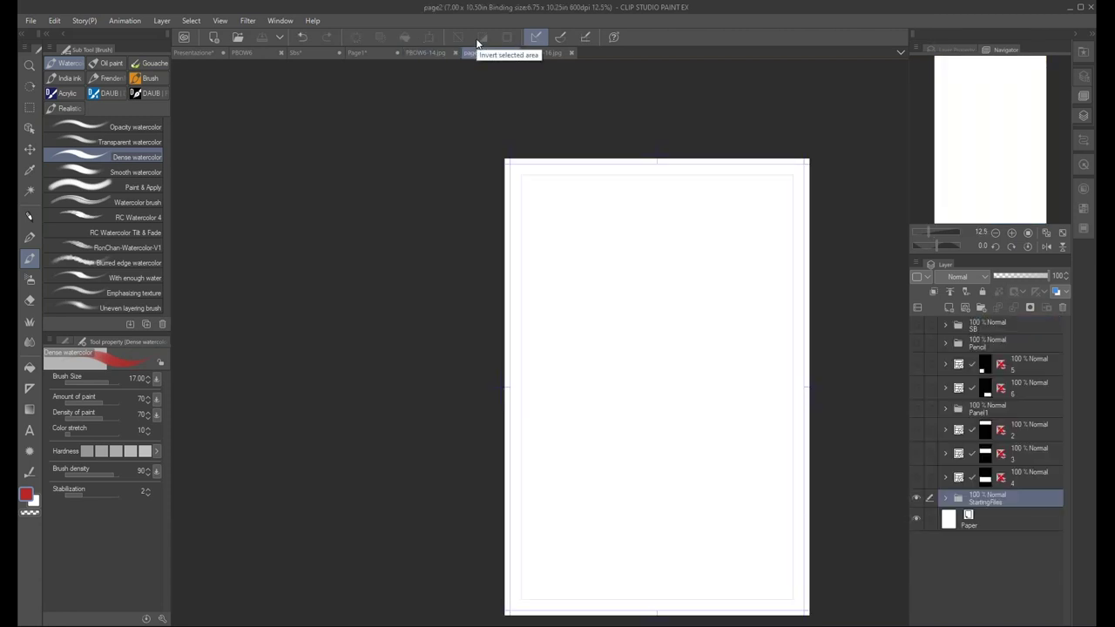
Return to the Sbs storyboard and bring up the script PDF, scrolled down to PAGINA 16
click(305, 54)
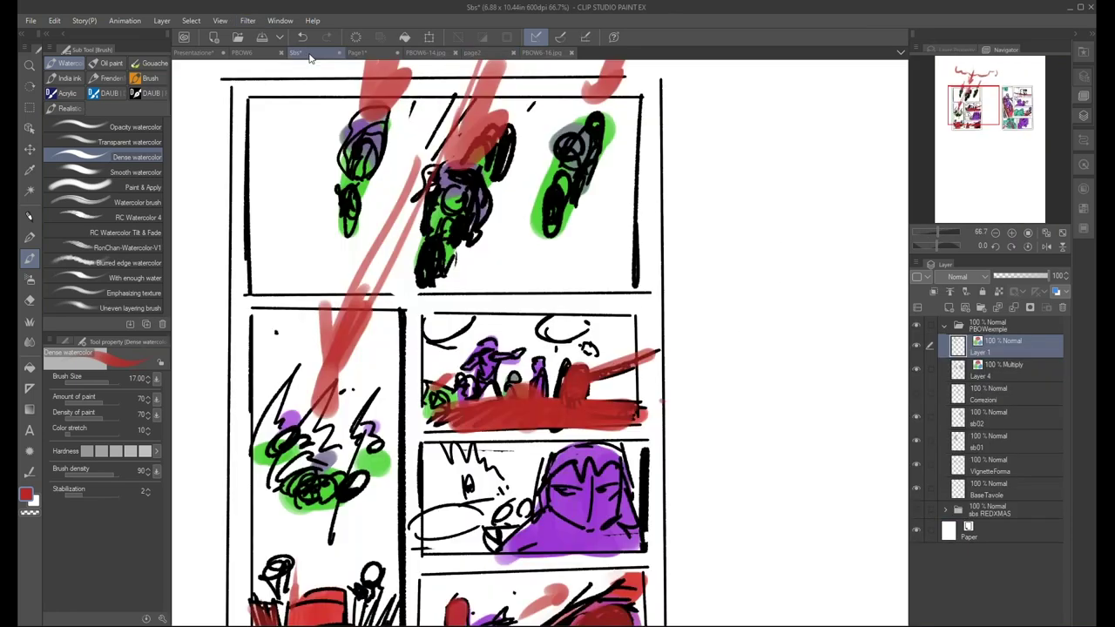
key(alt+Tab)
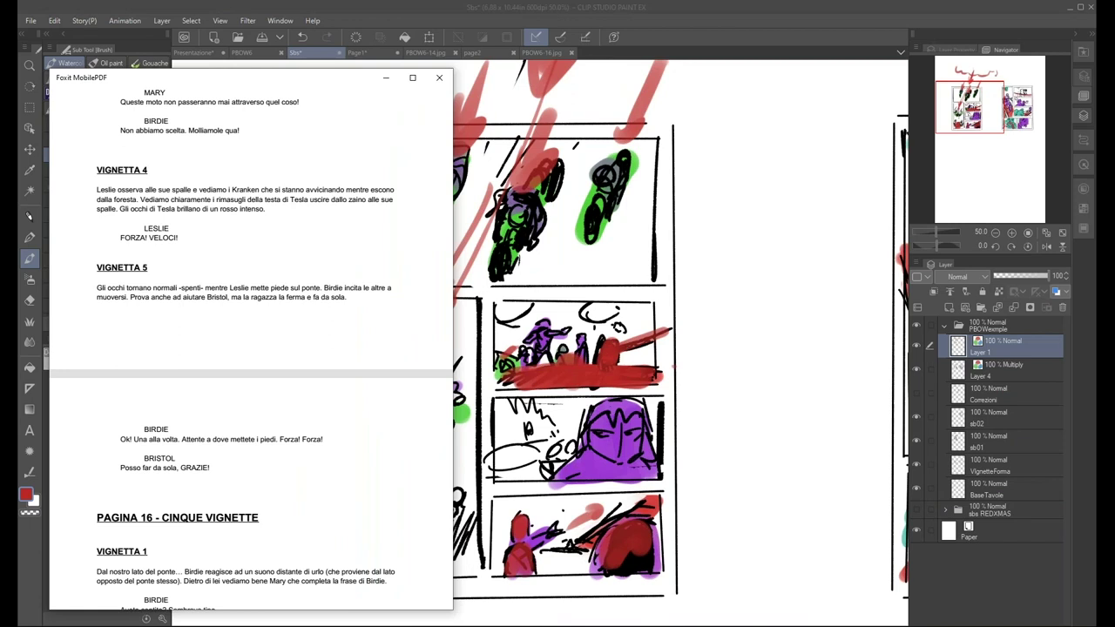
scroll(251, 348, down, 5)
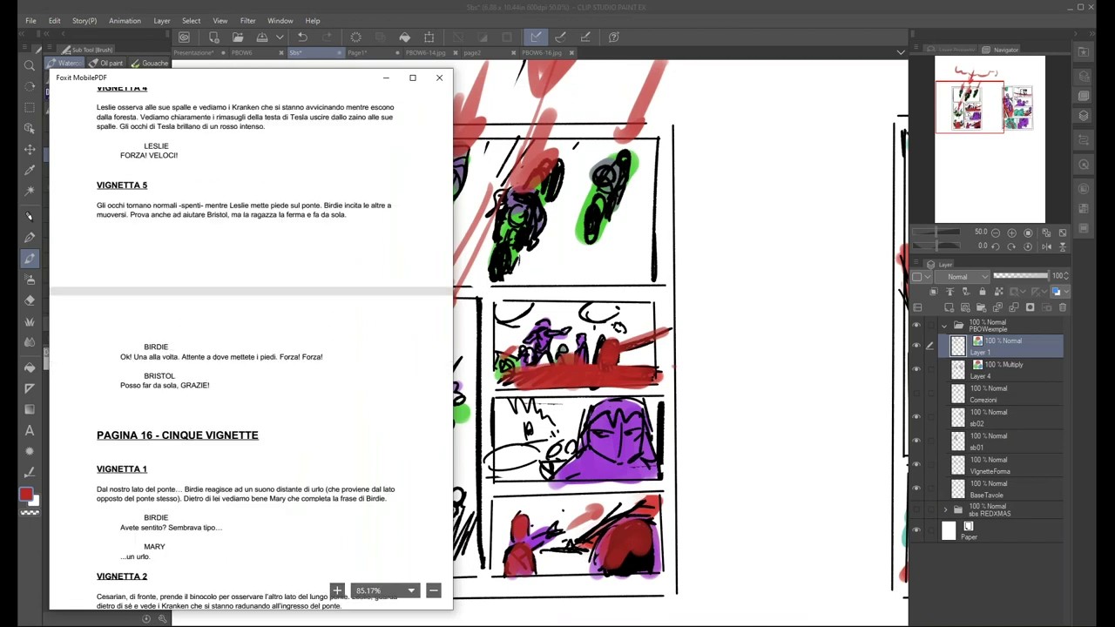
scroll(251, 348, down, 2)
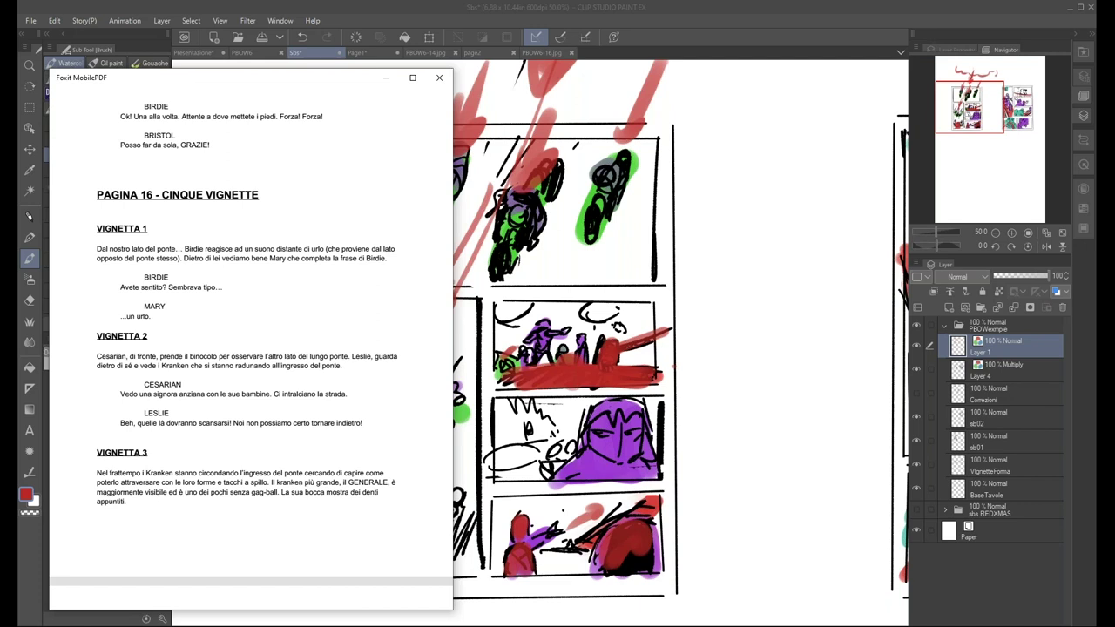
scroll(251, 339, down, 2)
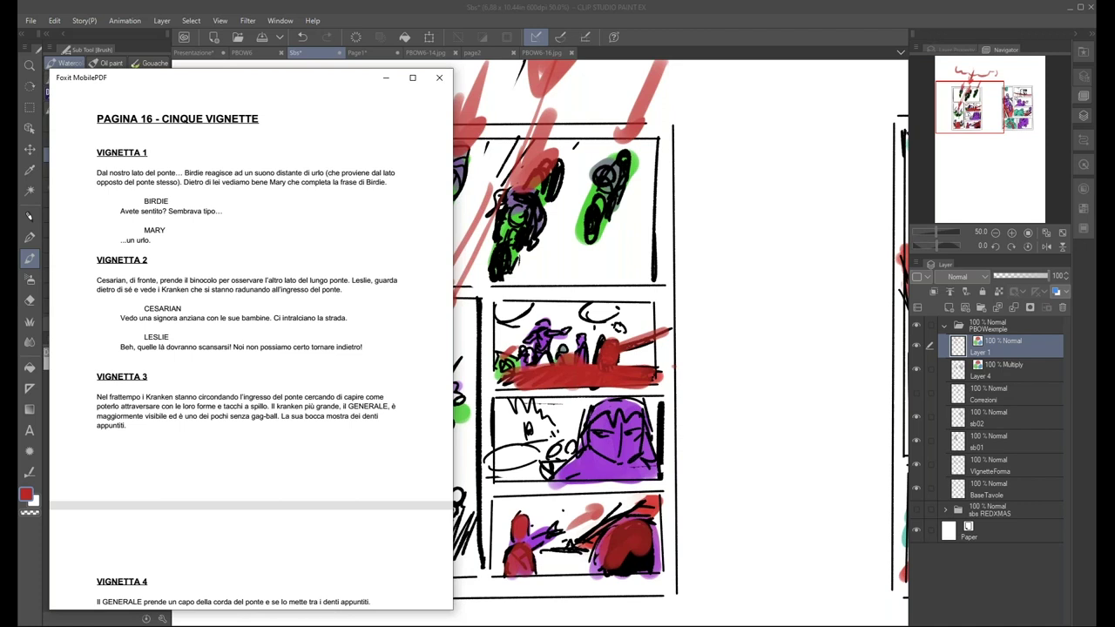
Put the script PDF behind Clip Studio and pan to Sbs's right-hand storyboard page
scroll(251, 348, down, 3)
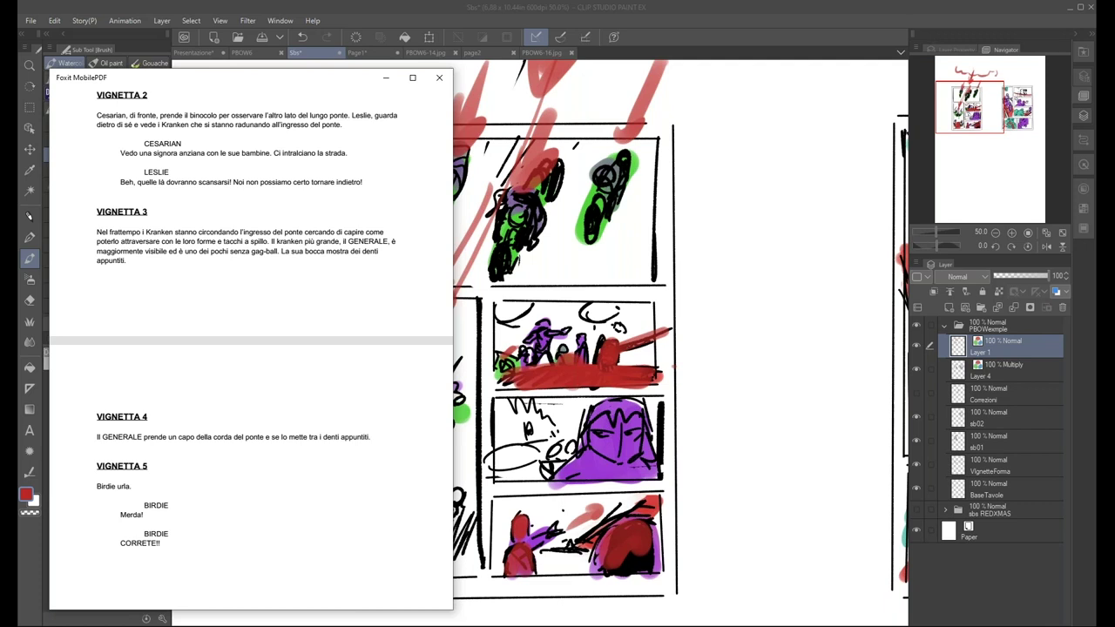
click(727, 417)
mouse_move(843, 440)
mouse_down()
mouse_move(709, 428)
mouse_move(458, 444)
mouse_up()
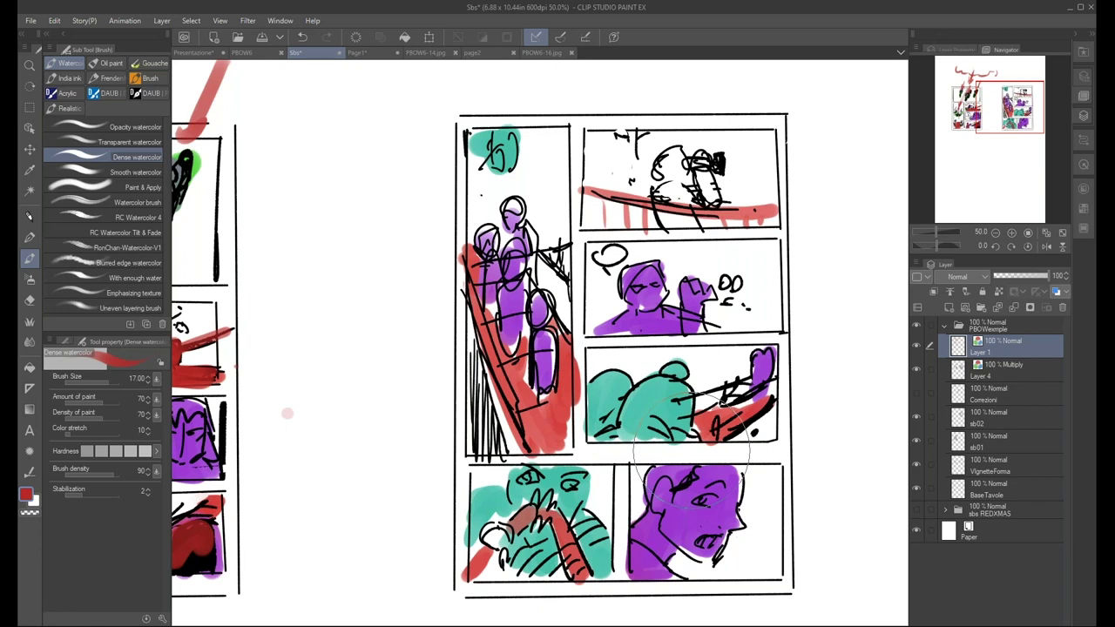
Check the coloured page's bottom, centre Sbs's second page, and show script VIGNETTA 1-4
drag(1039, 106, 993, 104)
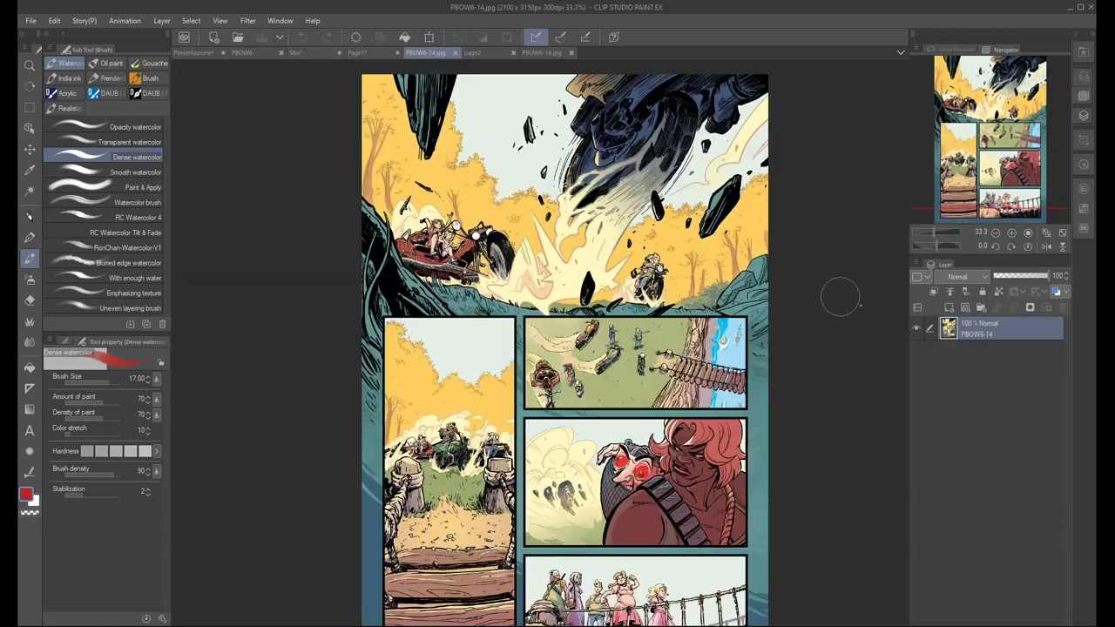
drag(1013, 133, 1014, 148)
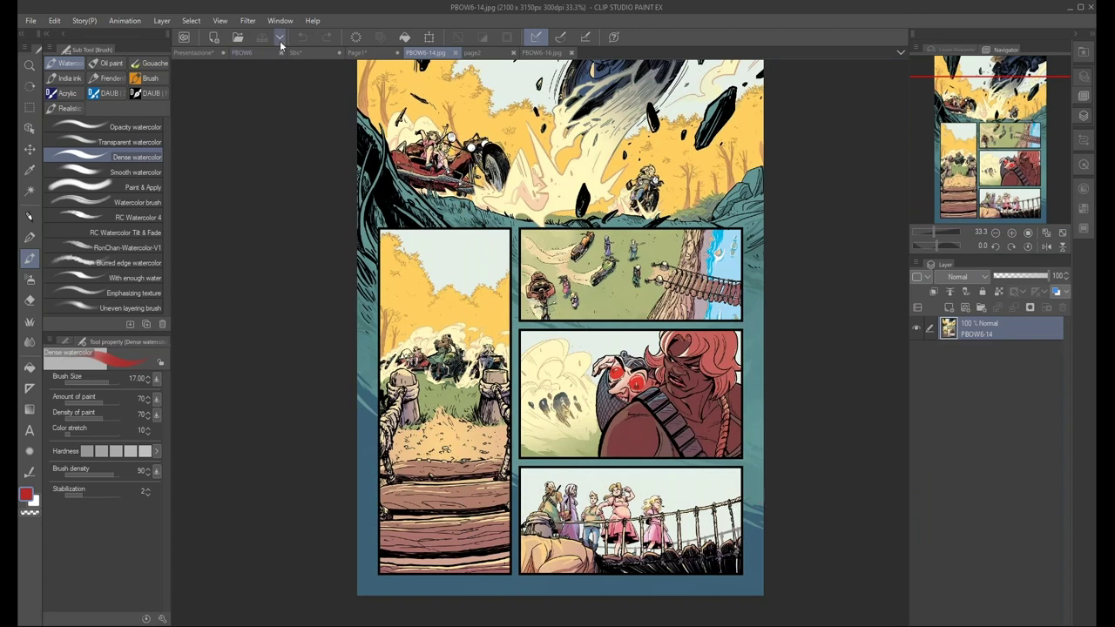
click(301, 53)
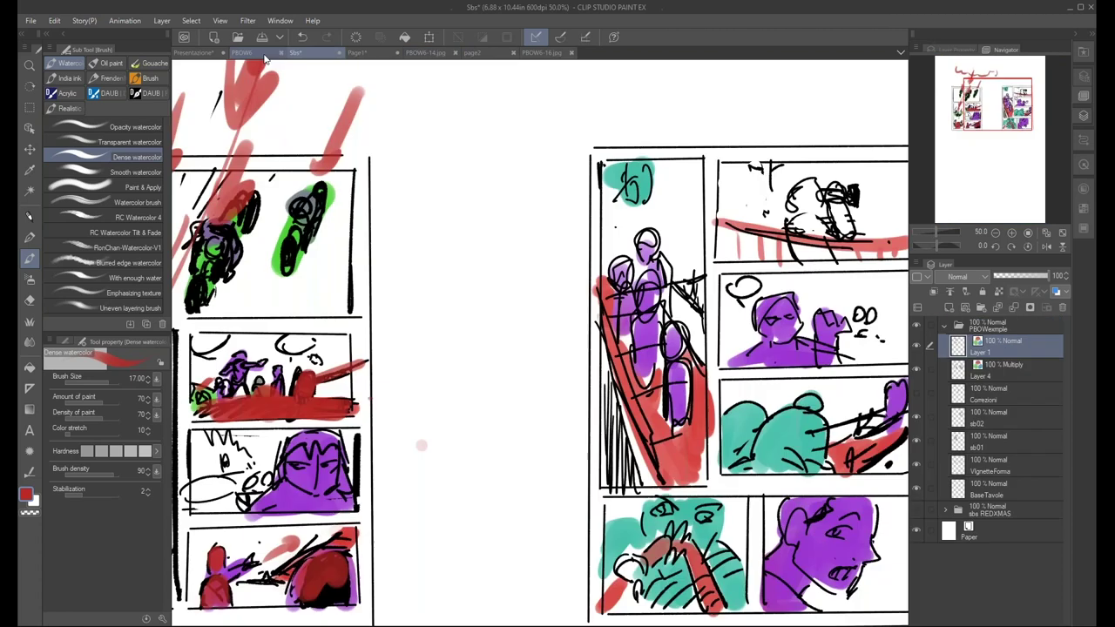
drag(684, 441, 506, 441)
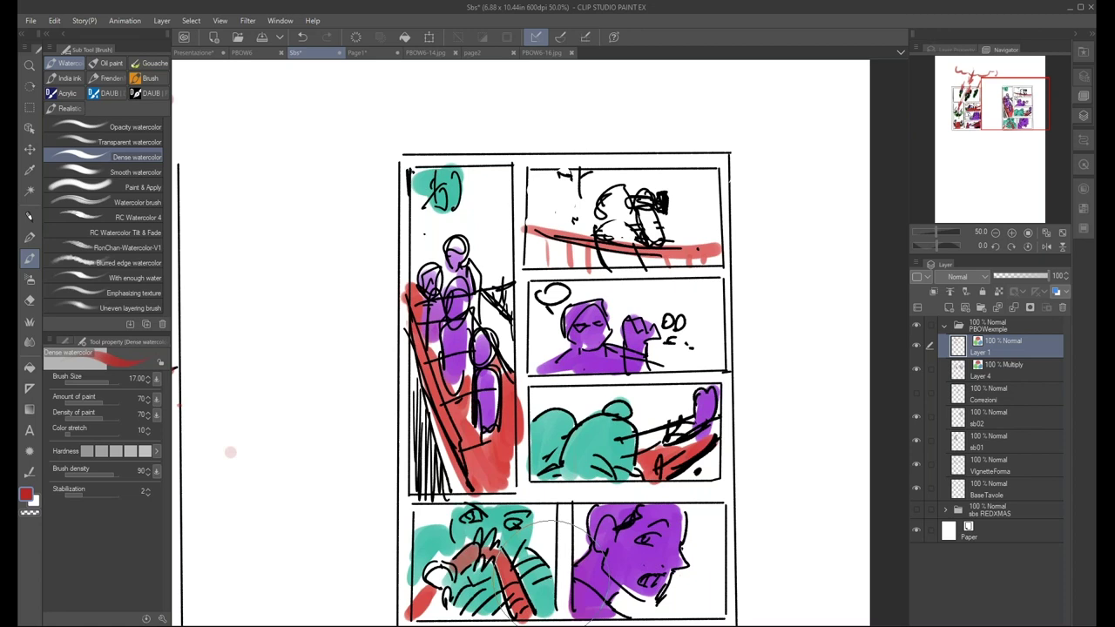
key(alt+Tab)
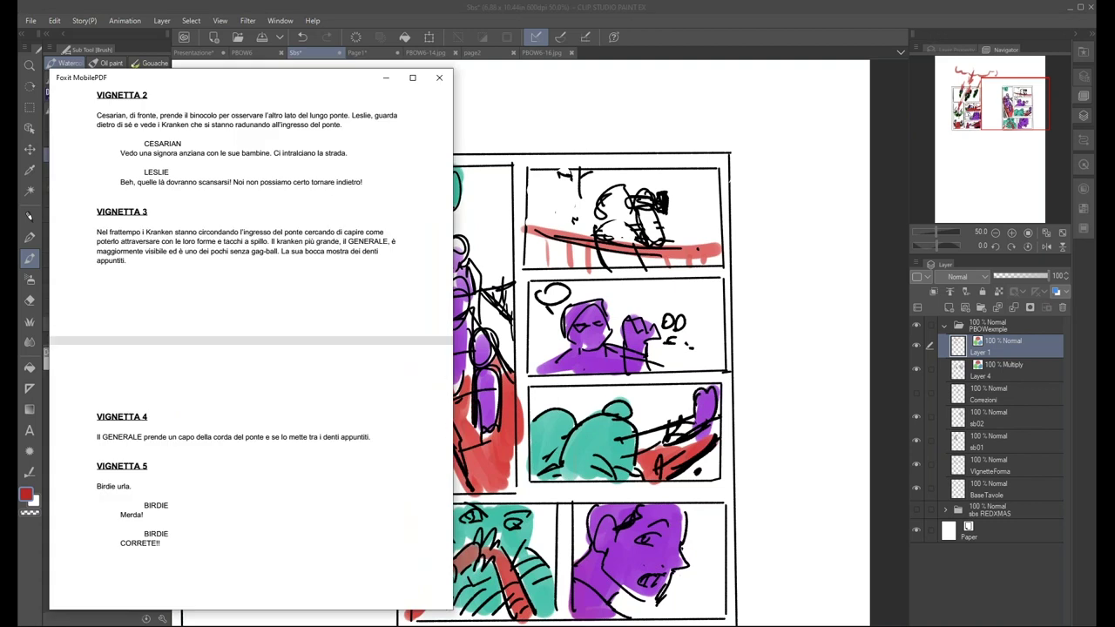
scroll(454, 178, up, 3)
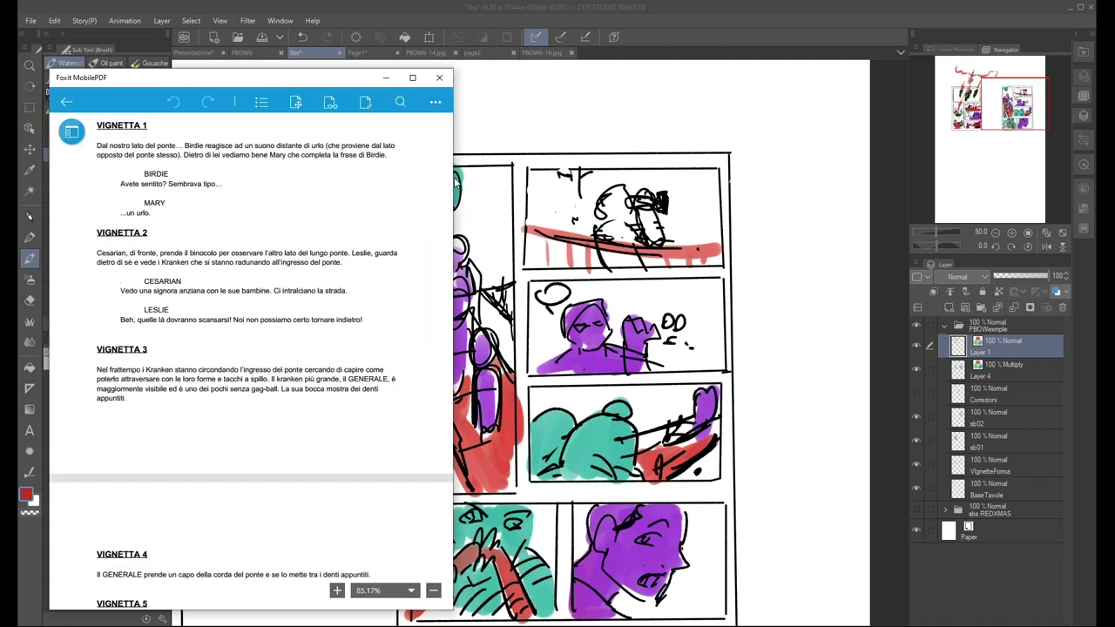
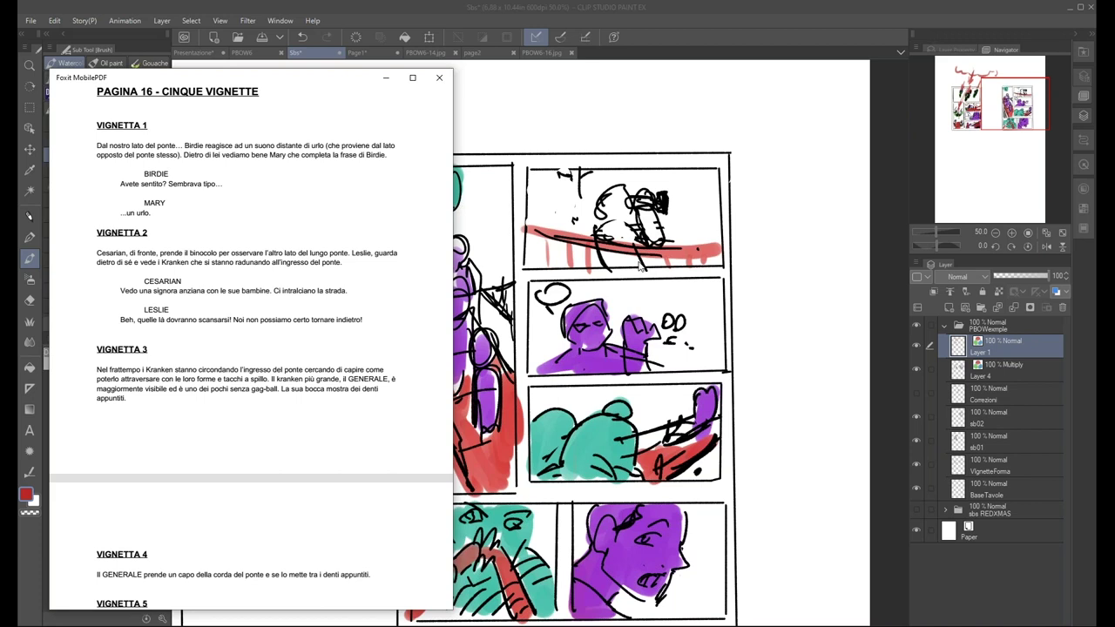
Bring Clip Studio over the PDF script and show the coloured PBOW6-14.jpg page at 50%
click(756, 345)
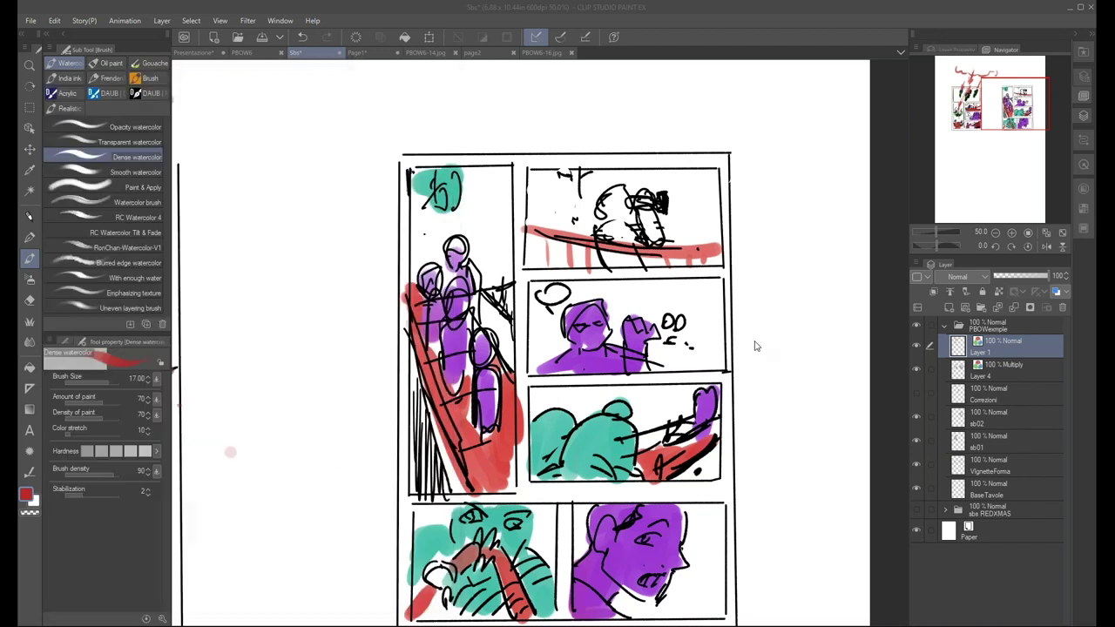
click(426, 54)
scroll(697, 527, up, 1)
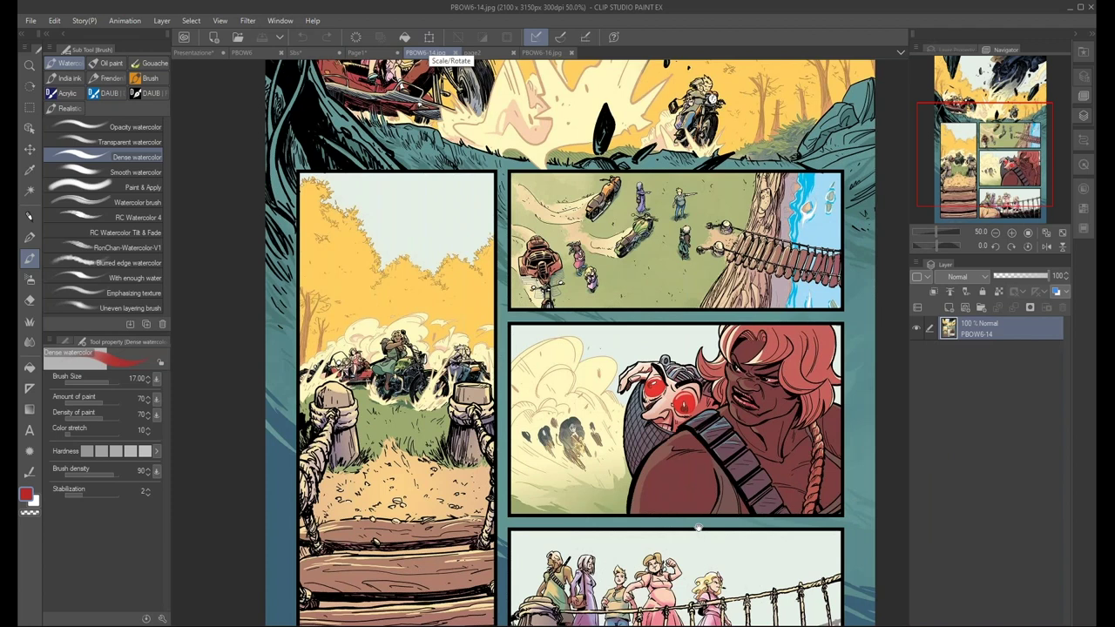
Brush trial marks on the coloured page's bottom panel, undo them, and return to the Sbs sketch
drag(697, 527, 551, 392)
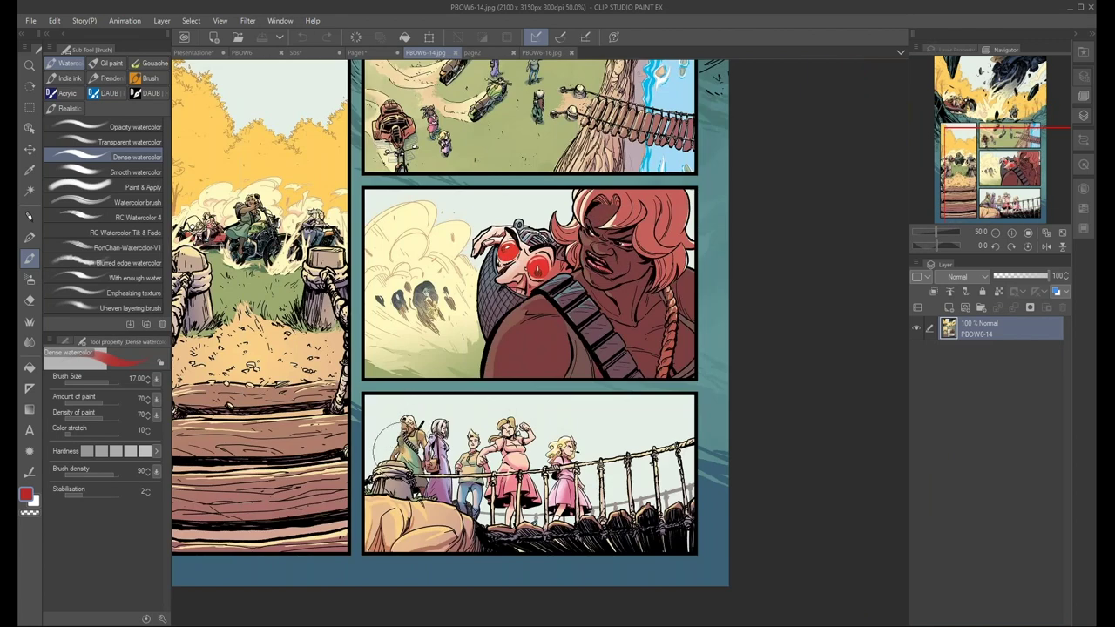
drag(384, 449, 409, 475)
drag(586, 436, 585, 479)
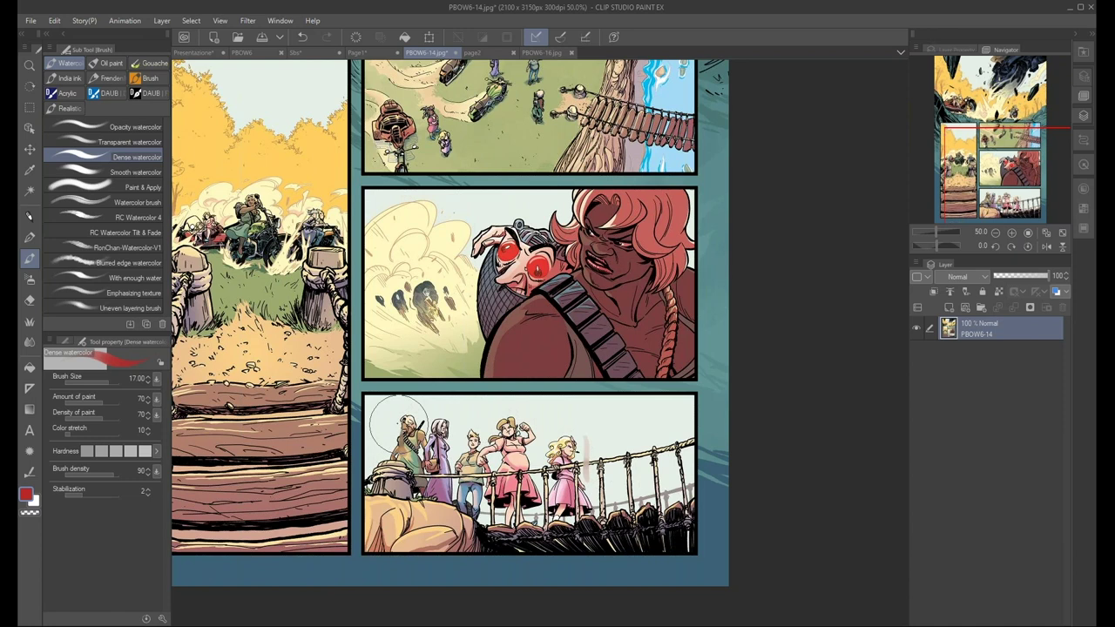
key(ctrl+z)
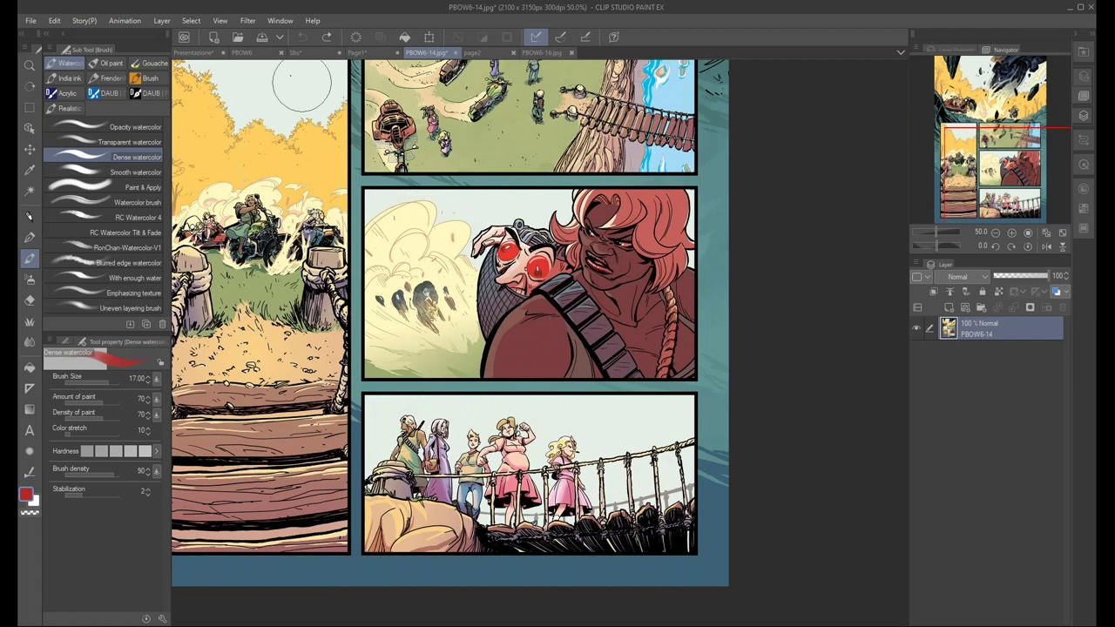
click(253, 54)
click(299, 51)
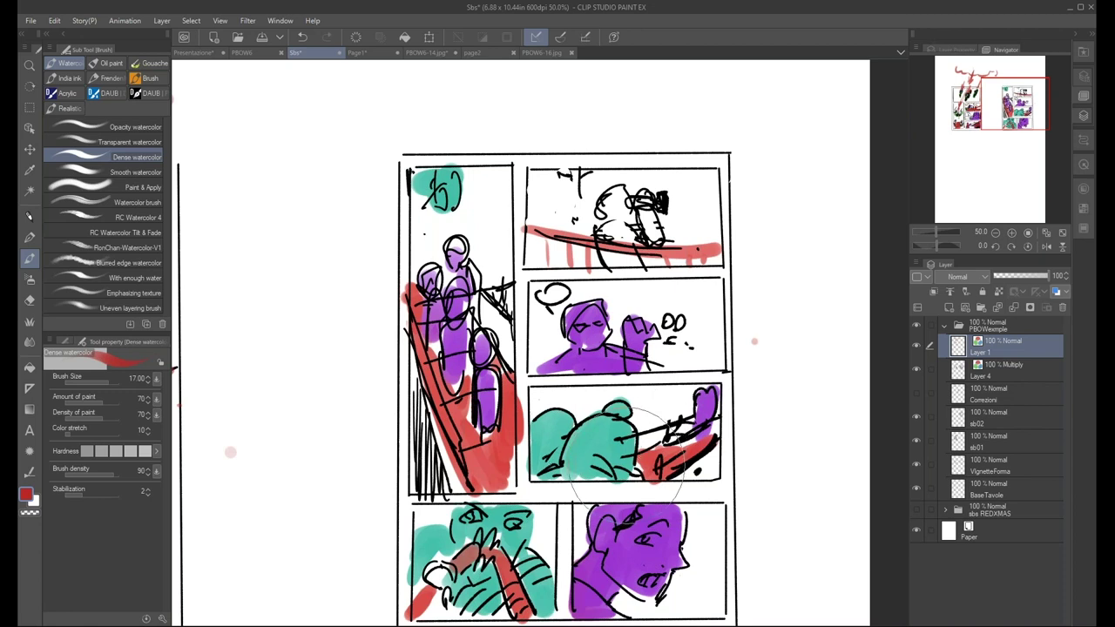
Dab red watercolour near the purple hand and over the tall left panel, then view both sketch pages
click(681, 397)
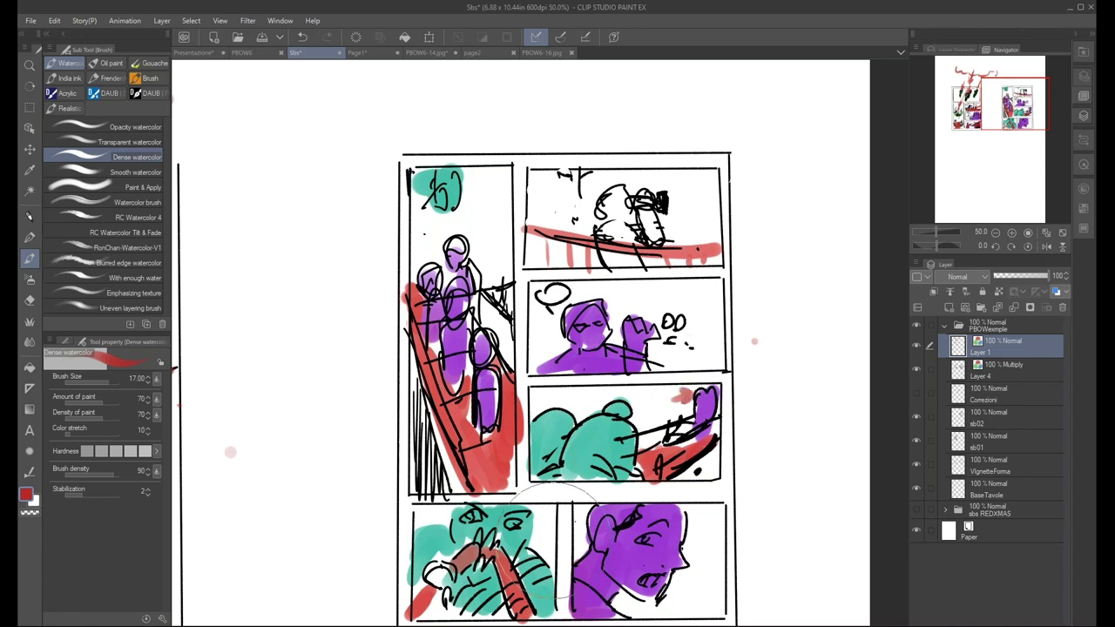
drag(514, 410, 510, 479)
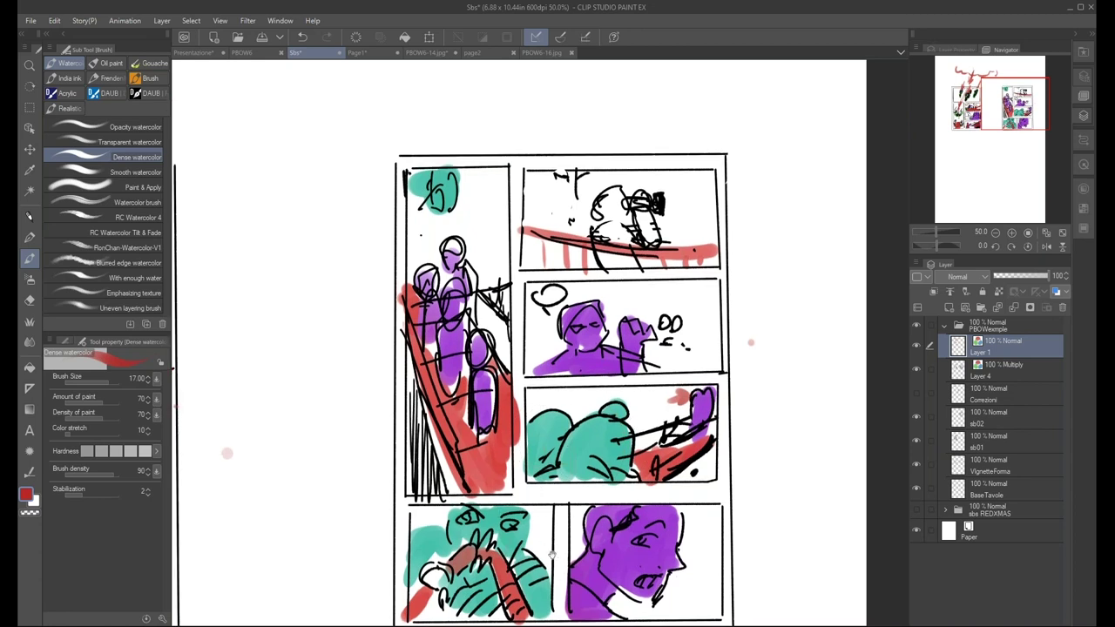
drag(428, 587, 449, 453)
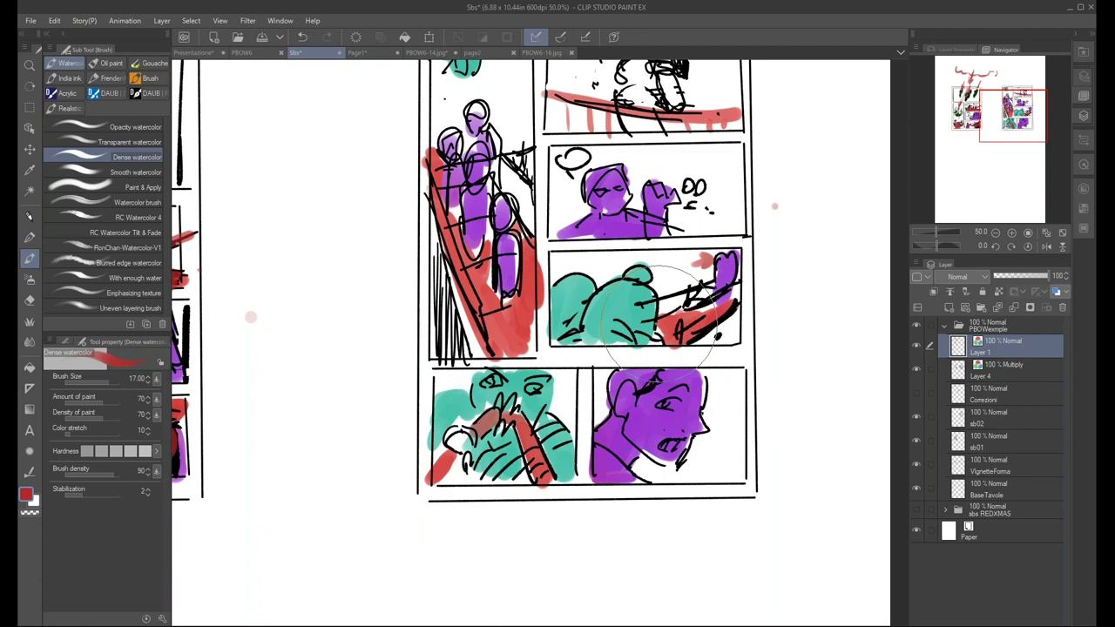
scroll(476, 251, up, 2)
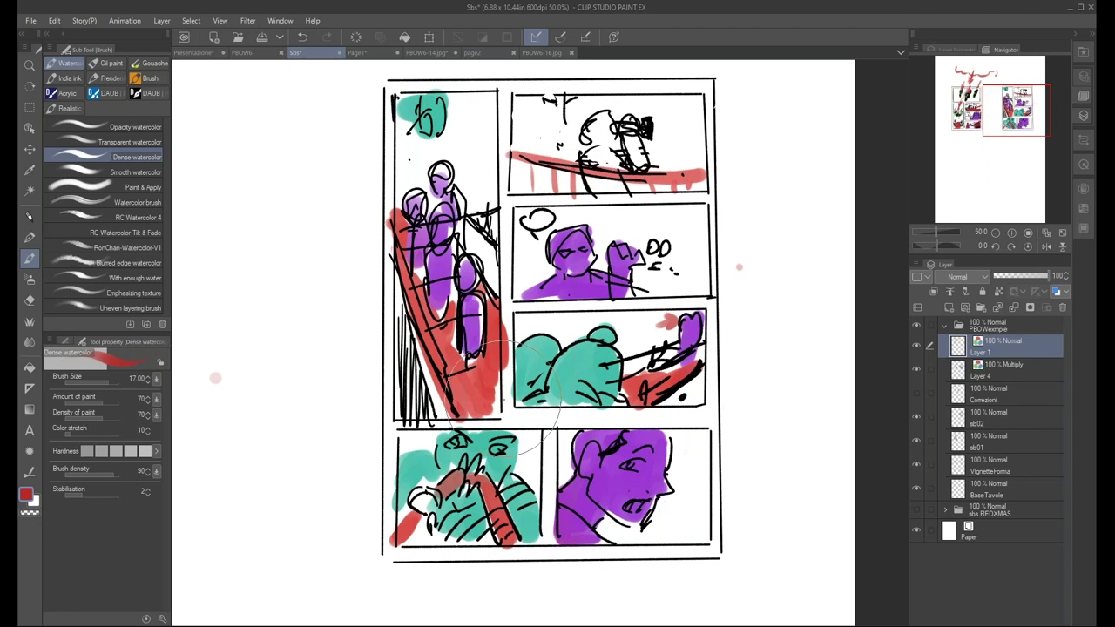
scroll(501, 376, down, 1)
drag(544, 514, 735, 506)
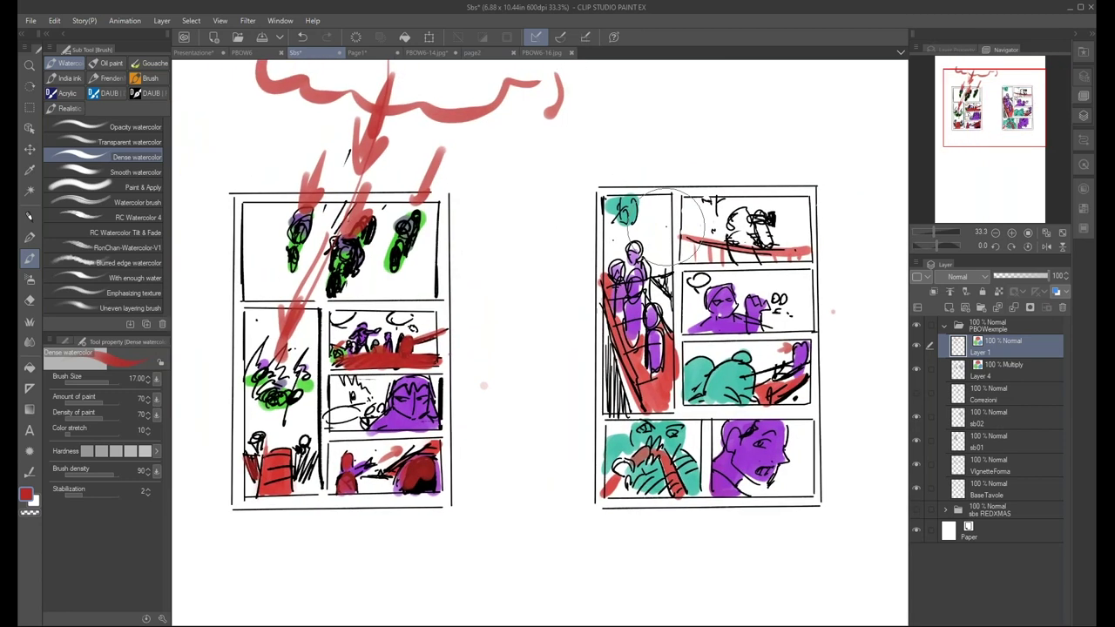
Show and select the Correzioni layer's grey thumbnails at 50% zoom, then switch to page2
click(915, 393)
click(1006, 397)
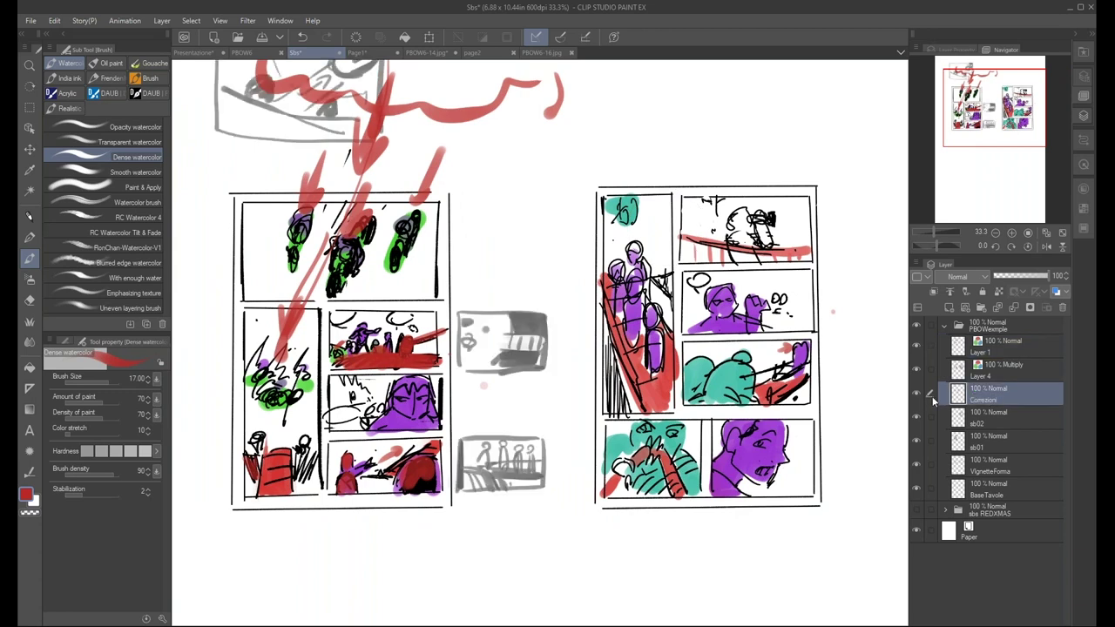
drag(448, 99, 491, 164)
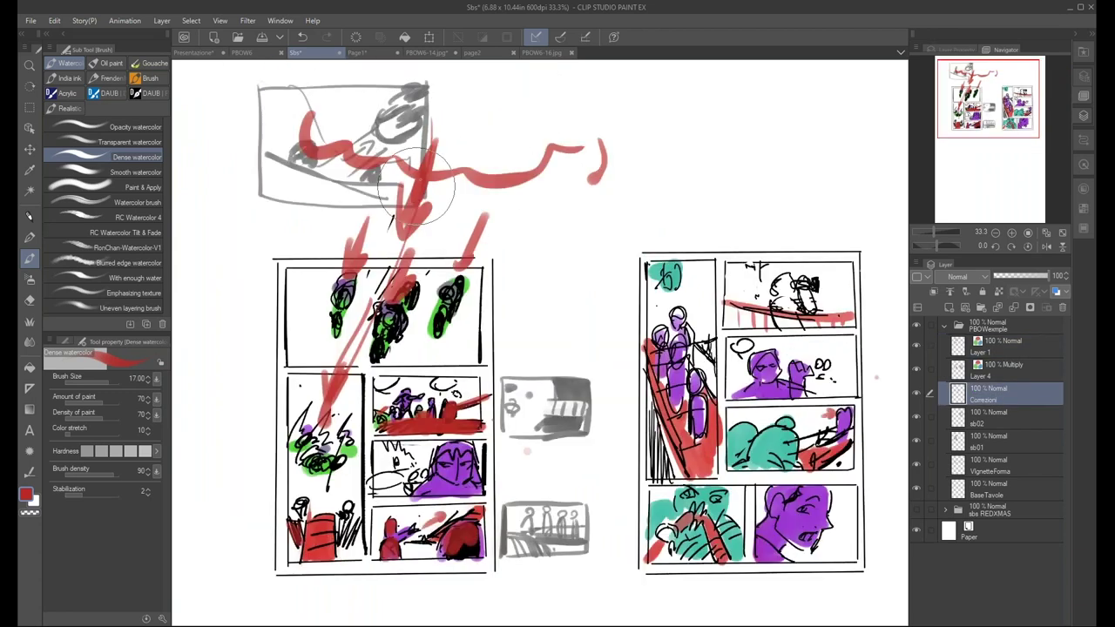
scroll(559, 514, up, 1)
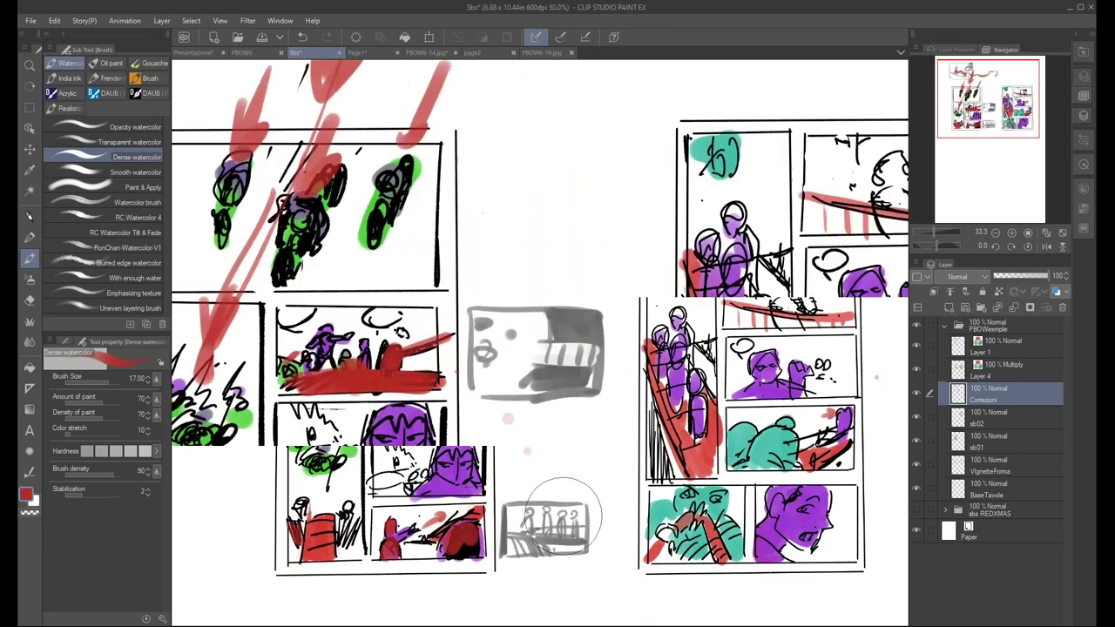
scroll(566, 523, up, 1)
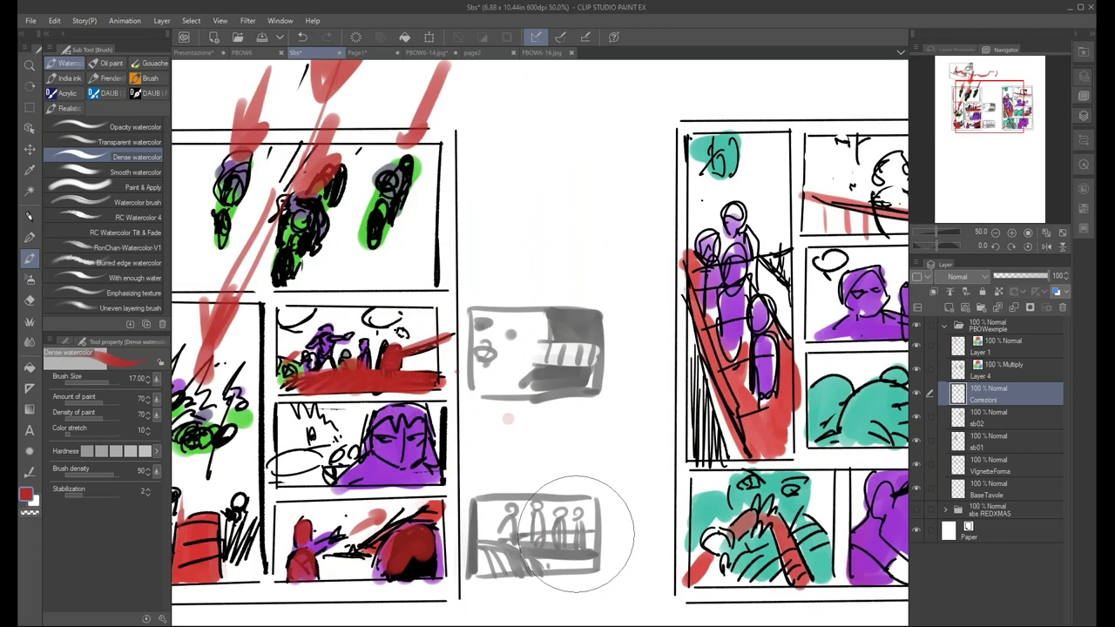
click(490, 56)
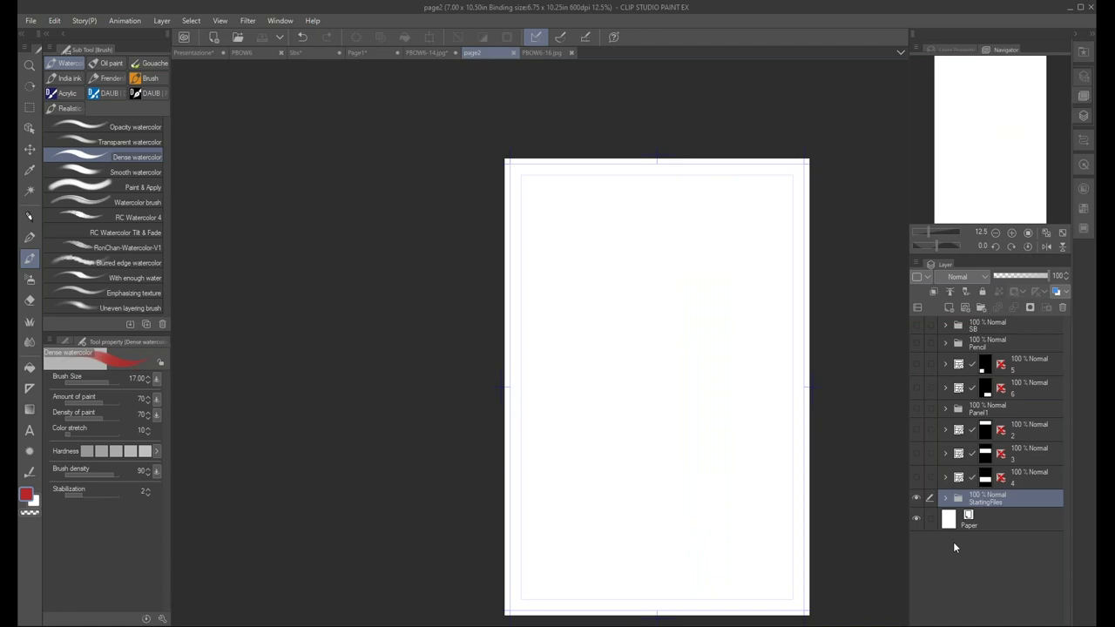
Expand StartingFiles on page2, leaving only the blue layout sketch by hiding layers 3, 2 Copy and 2
click(945, 498)
scroll(1067, 515, down, 2)
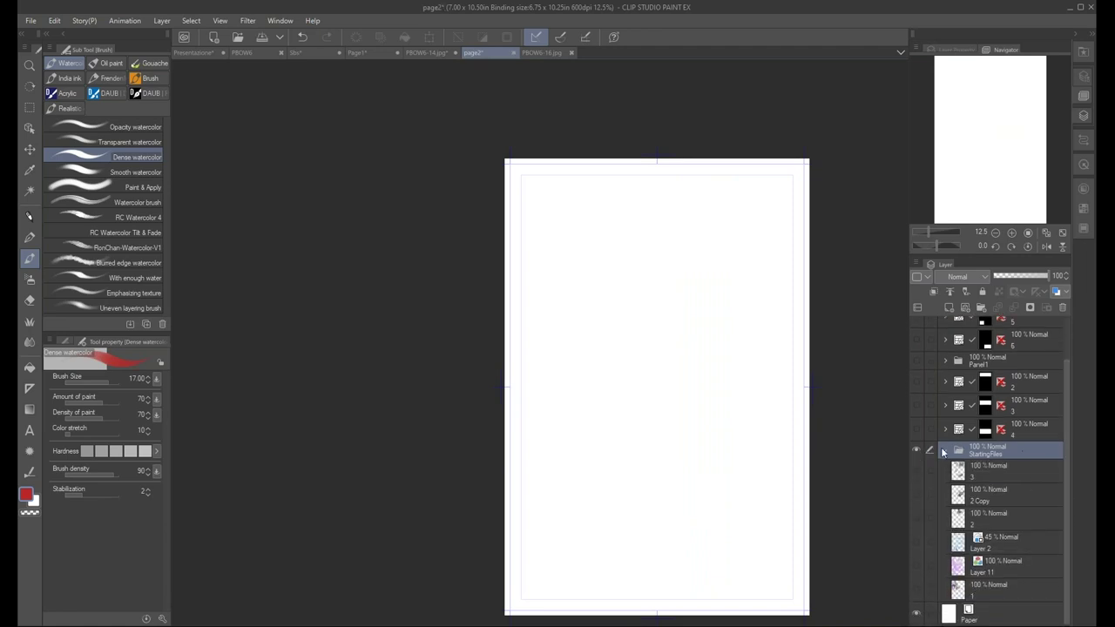
click(916, 543)
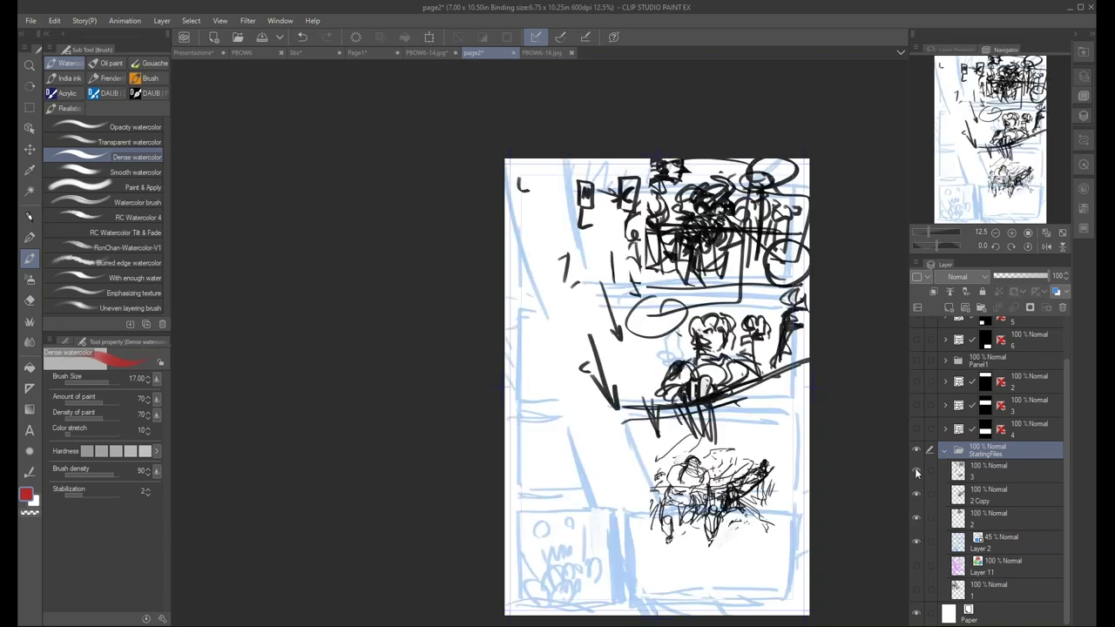
click(916, 472)
click(916, 493)
click(916, 517)
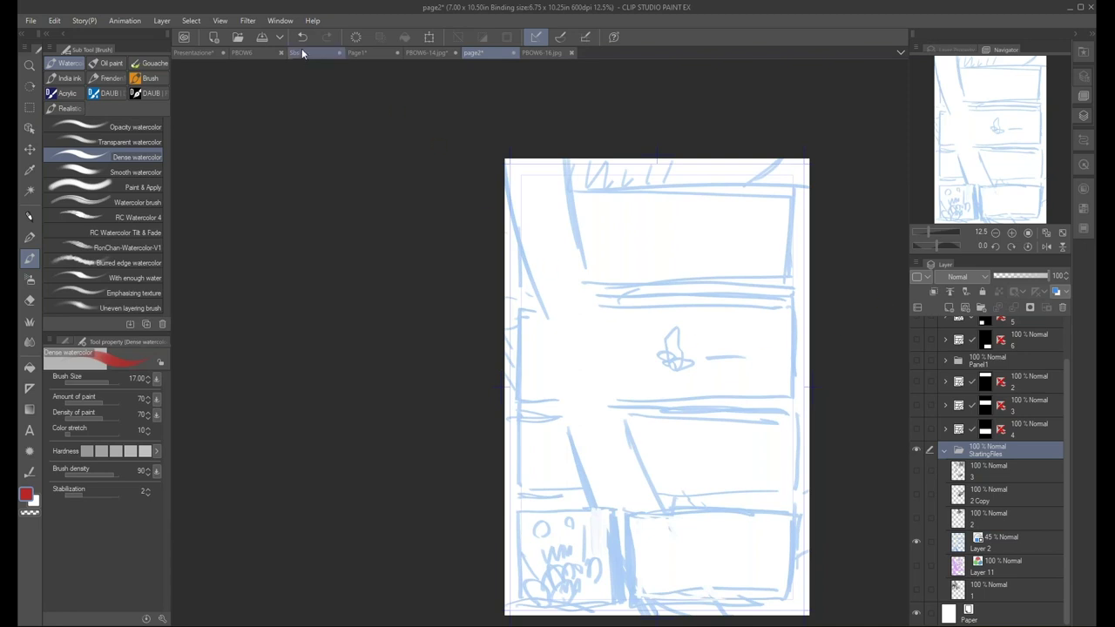
Close the PBOW6 document and return to the Sbs sketch page
click(253, 51)
click(215, 54)
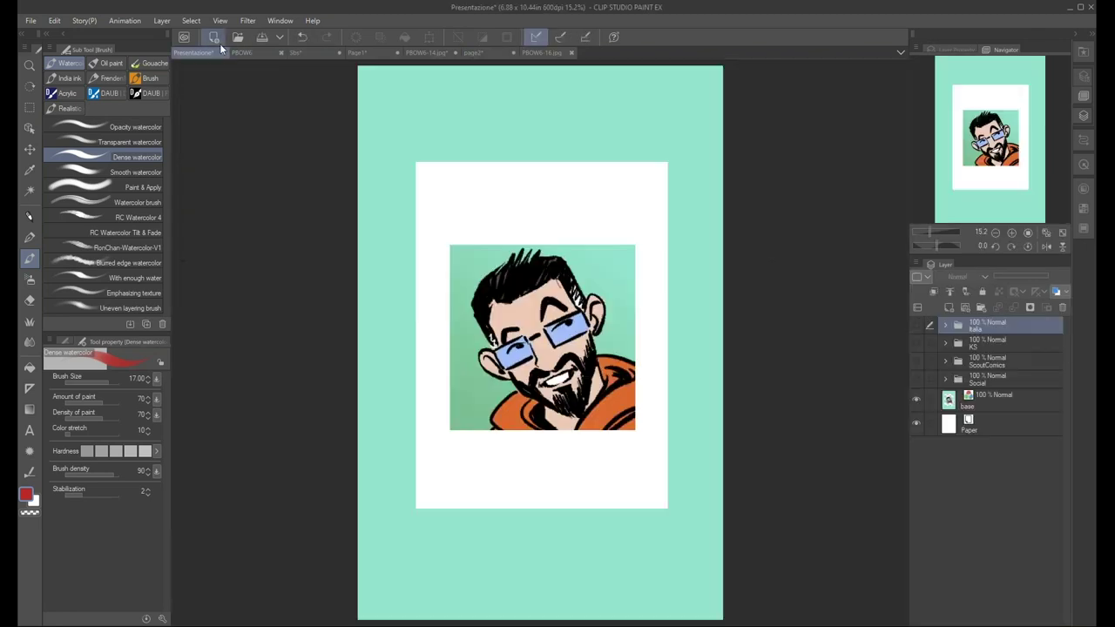
click(281, 52)
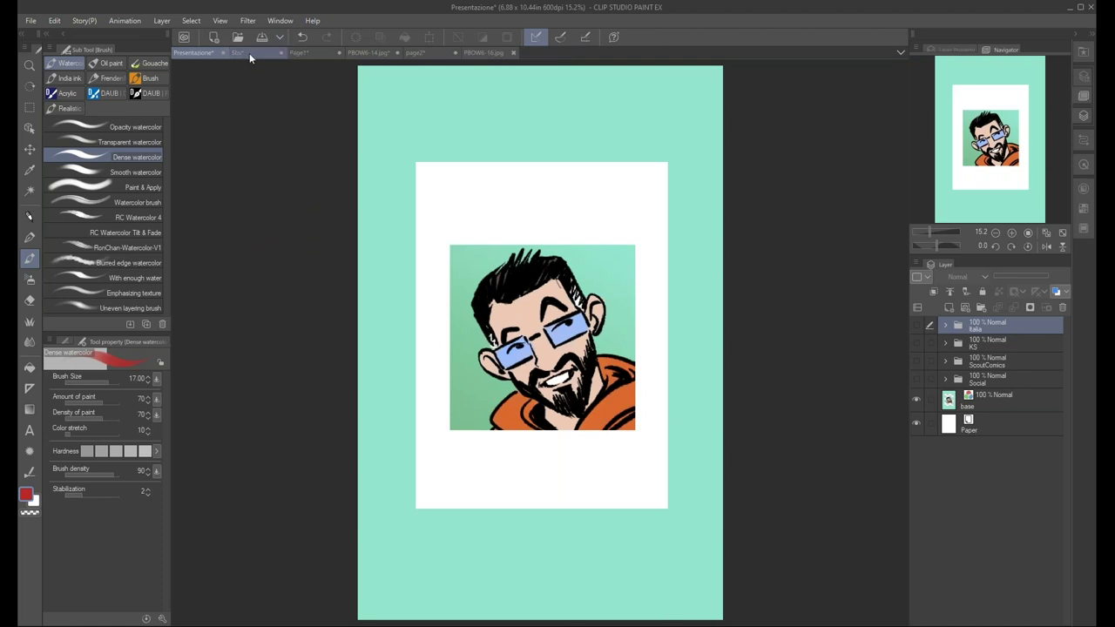
click(250, 58)
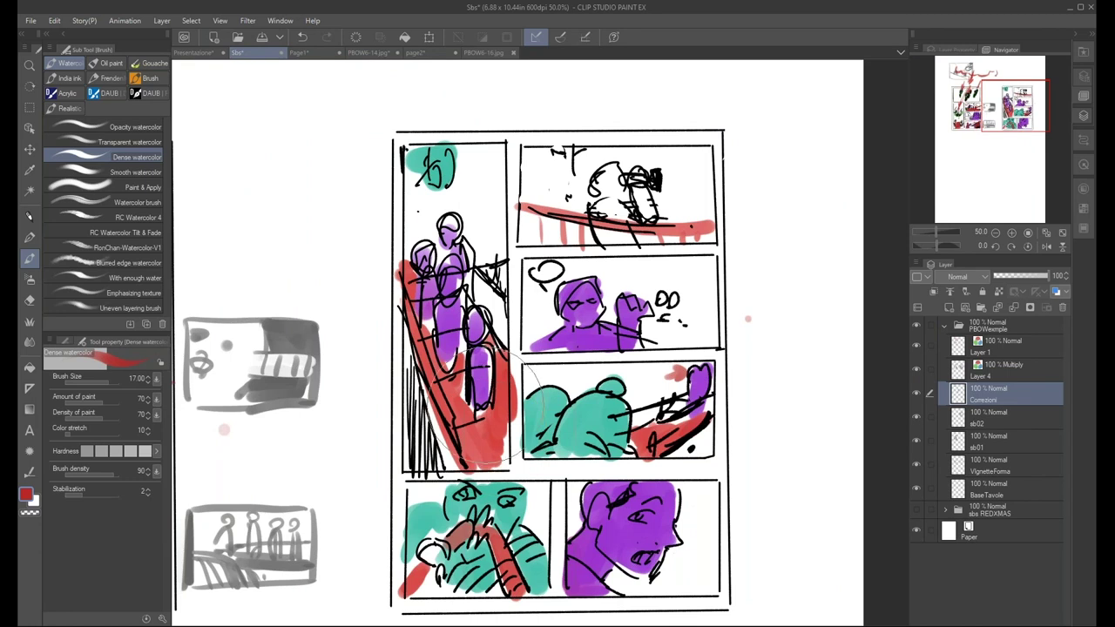
Draw a grey diagonal flow stroke into the bottom-right panel of Sbs, then return to page2
drag(489, 137, 615, 549)
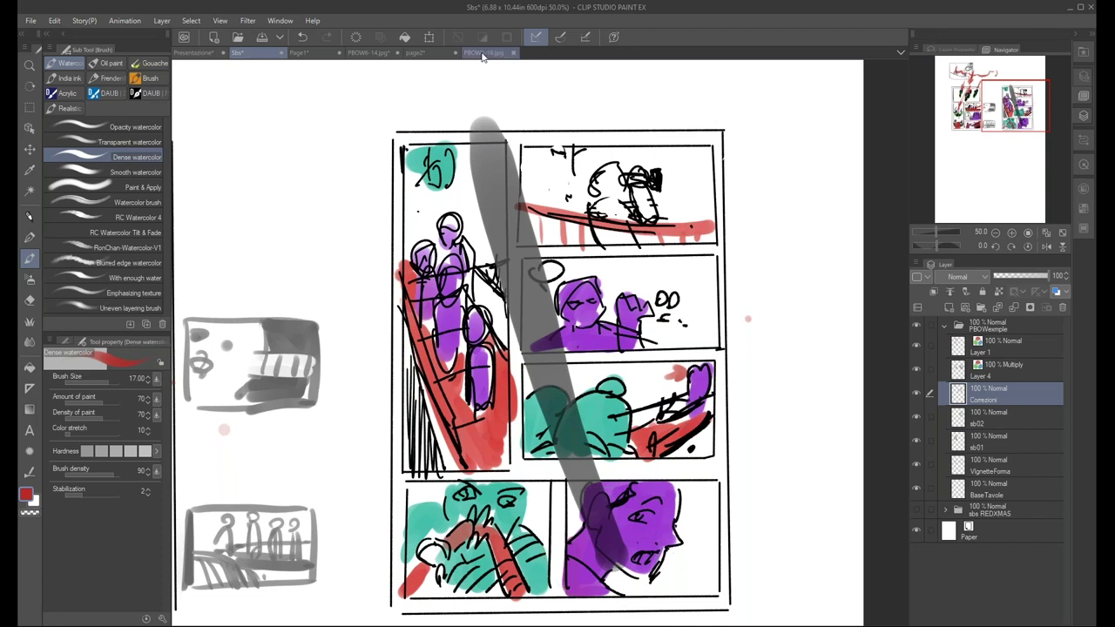
click(441, 55)
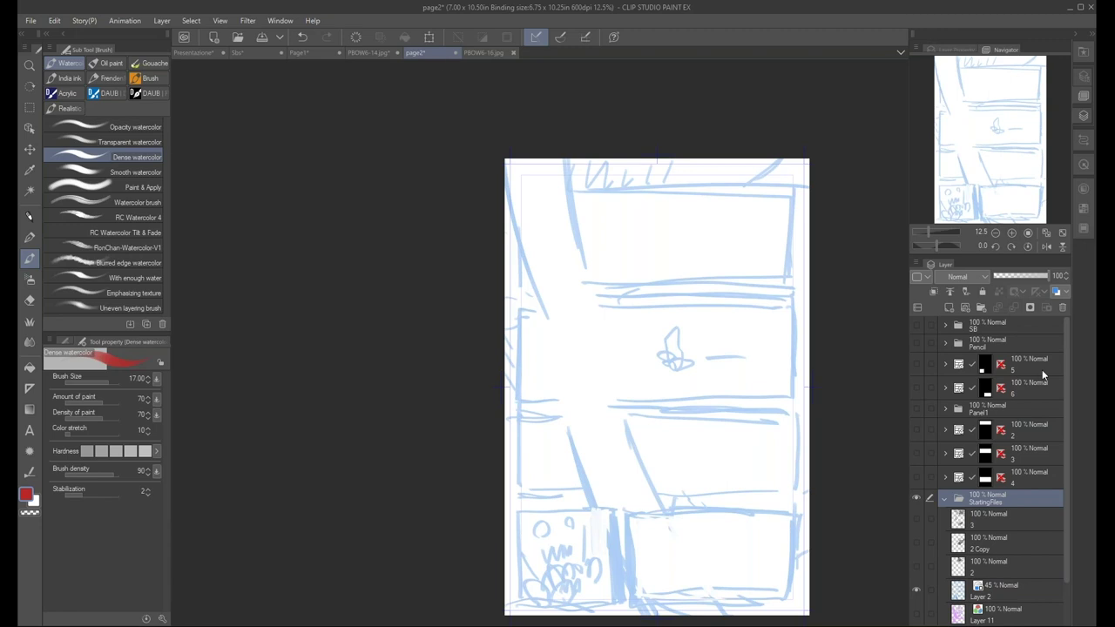
Show only the SB folder's first sketch on page2, hiding StartingFiles and SB sketches 2–6
click(917, 325)
click(919, 328)
click(917, 501)
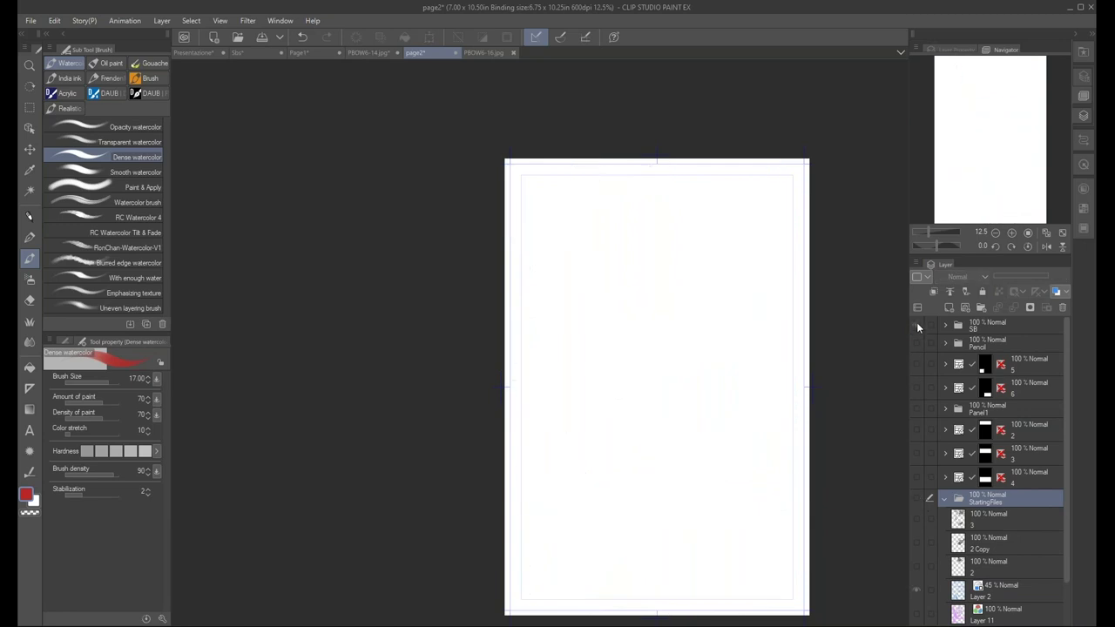
click(917, 325)
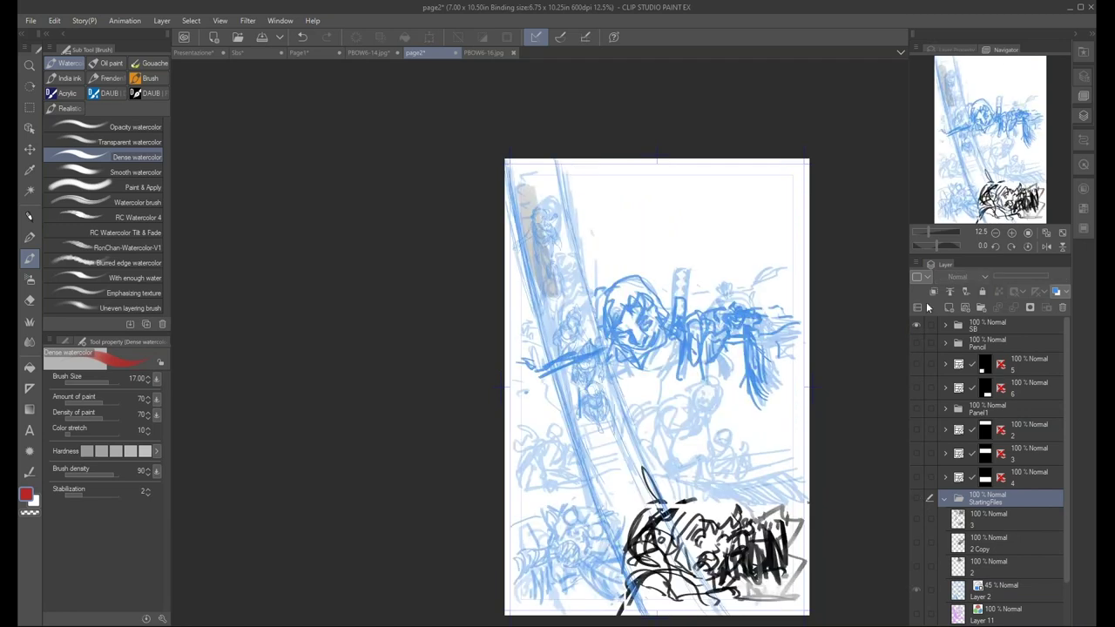
click(945, 326)
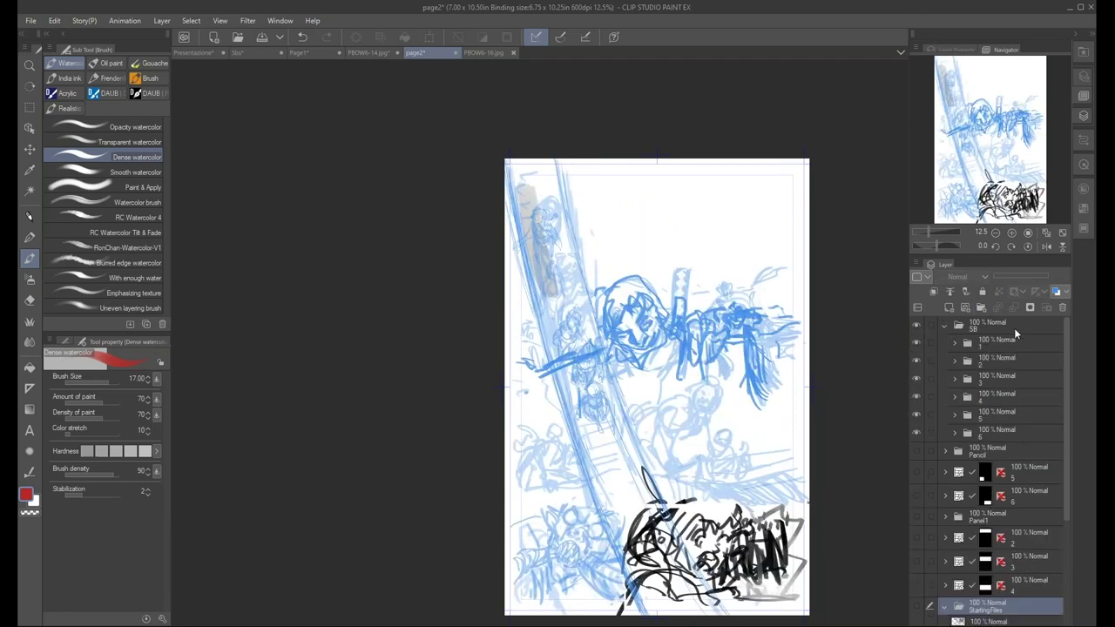
drag(917, 359, 914, 432)
scroll(784, 577, up, 1)
scroll(784, 578, down, 1)
Zoom onto the bridge figures and hide the remaining SB storyboard sketch 1
scroll(662, 461, up, 1)
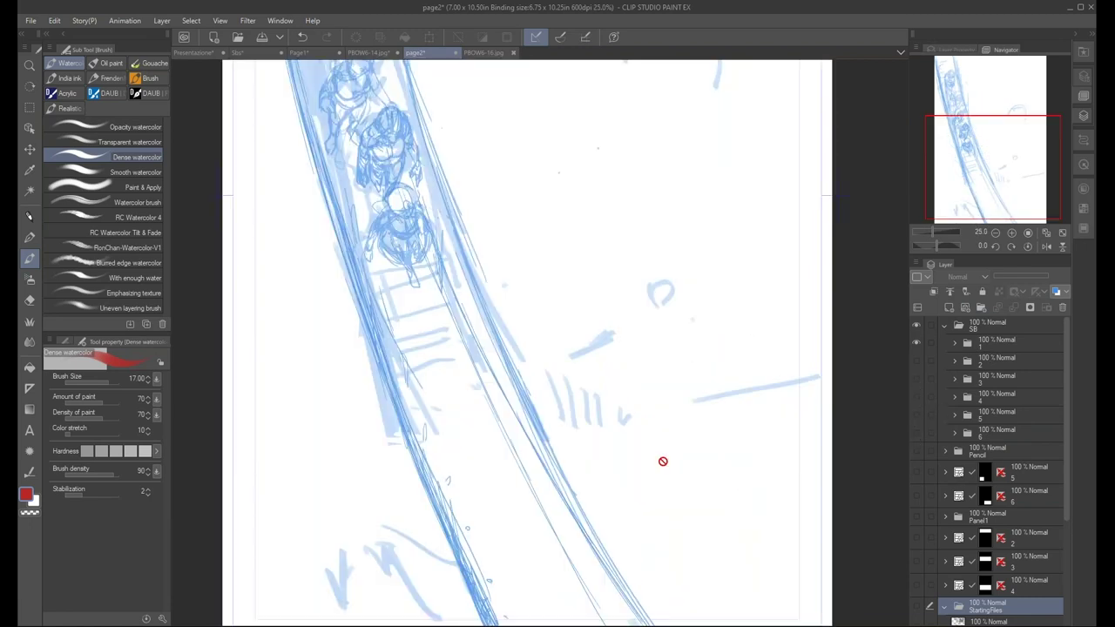
drag(574, 451, 656, 552)
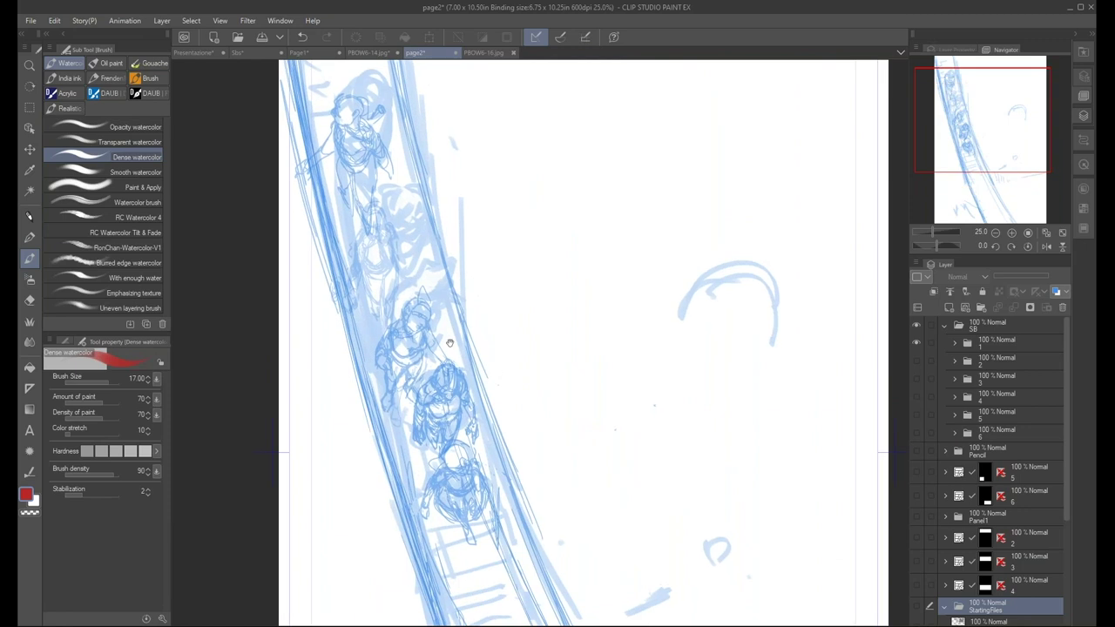
scroll(495, 524, down, 1)
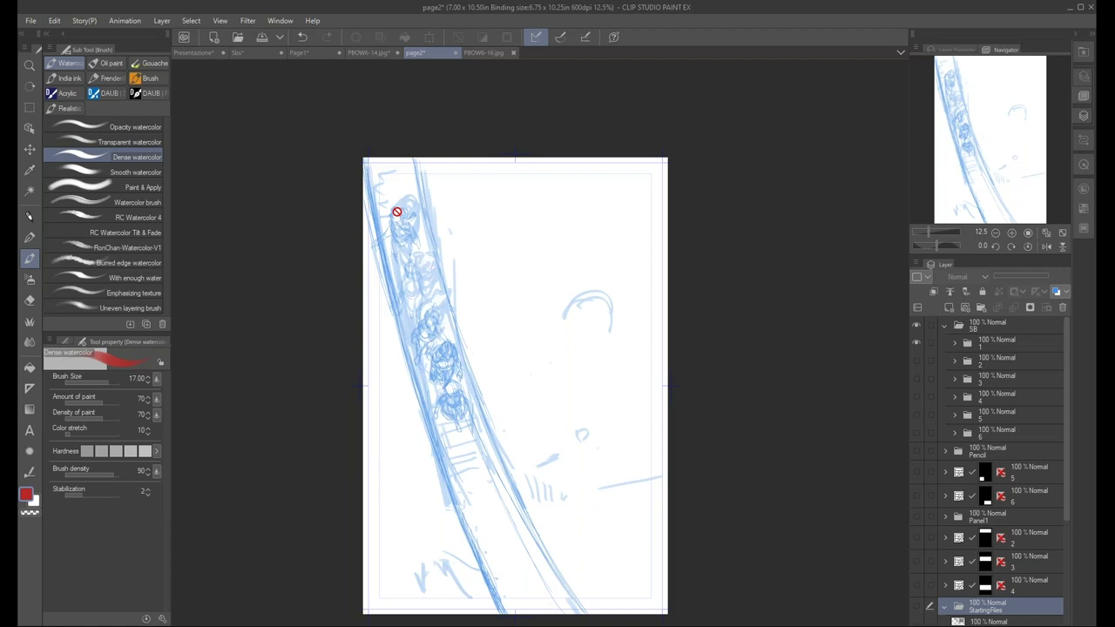
click(916, 343)
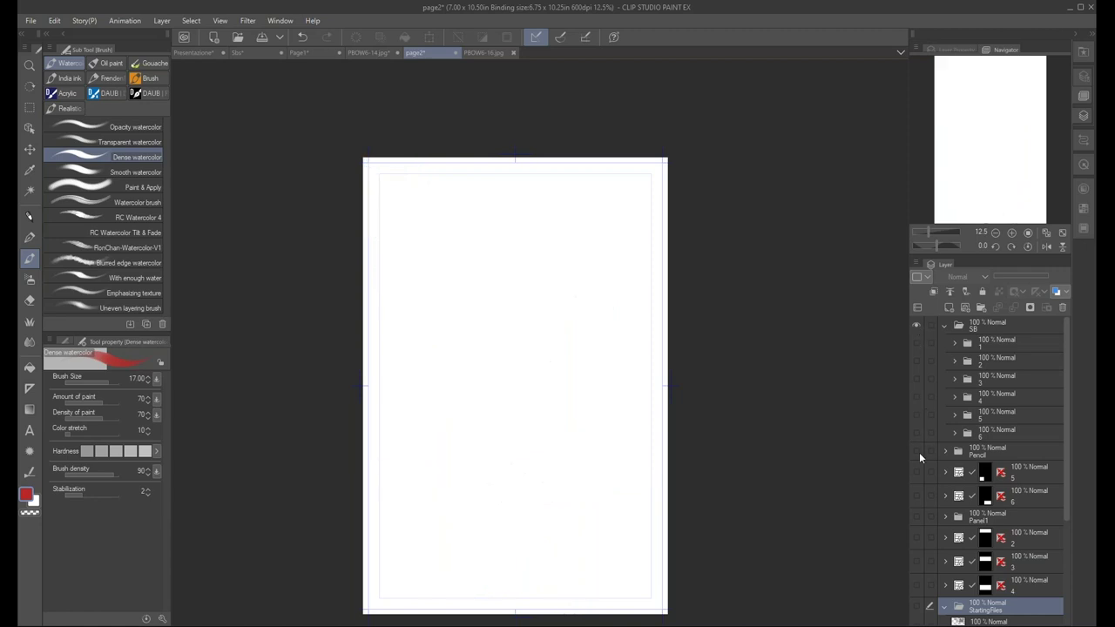
Turn on the Pencil folder, then hide its sketch layers 2–6 and finally layer 1
click(918, 452)
drag(916, 486, 918, 575)
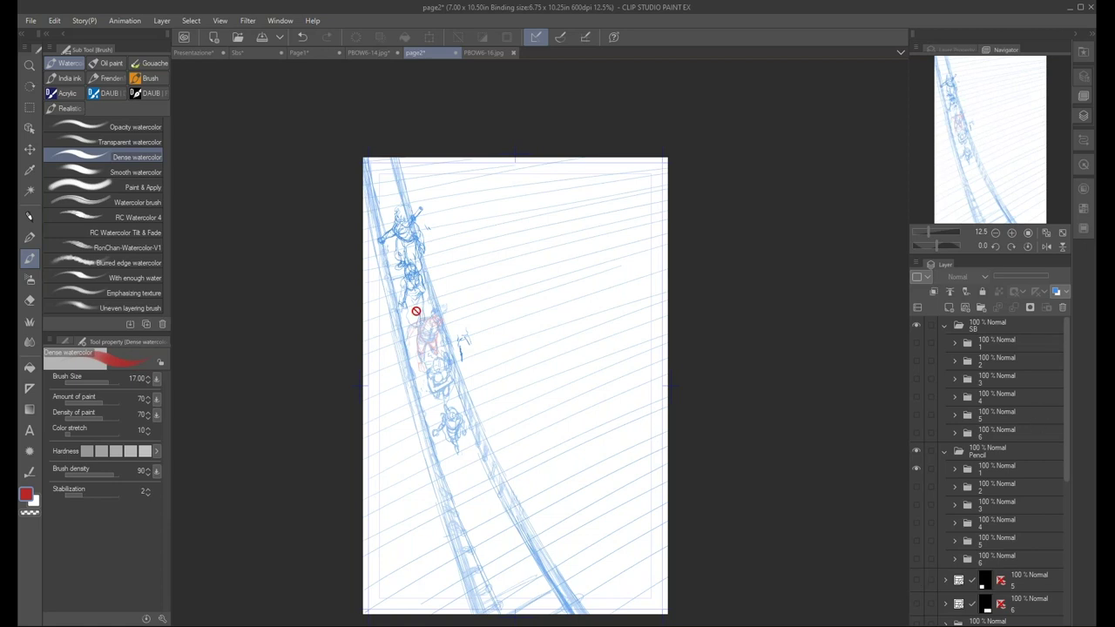
scroll(497, 540, up, 2)
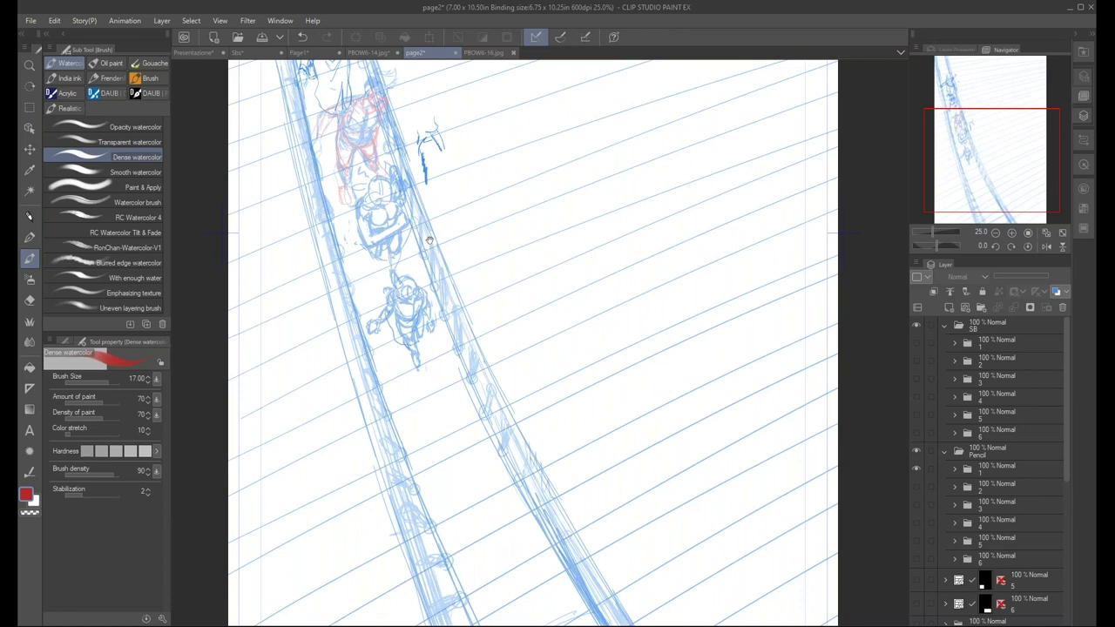
drag(429, 240, 500, 334)
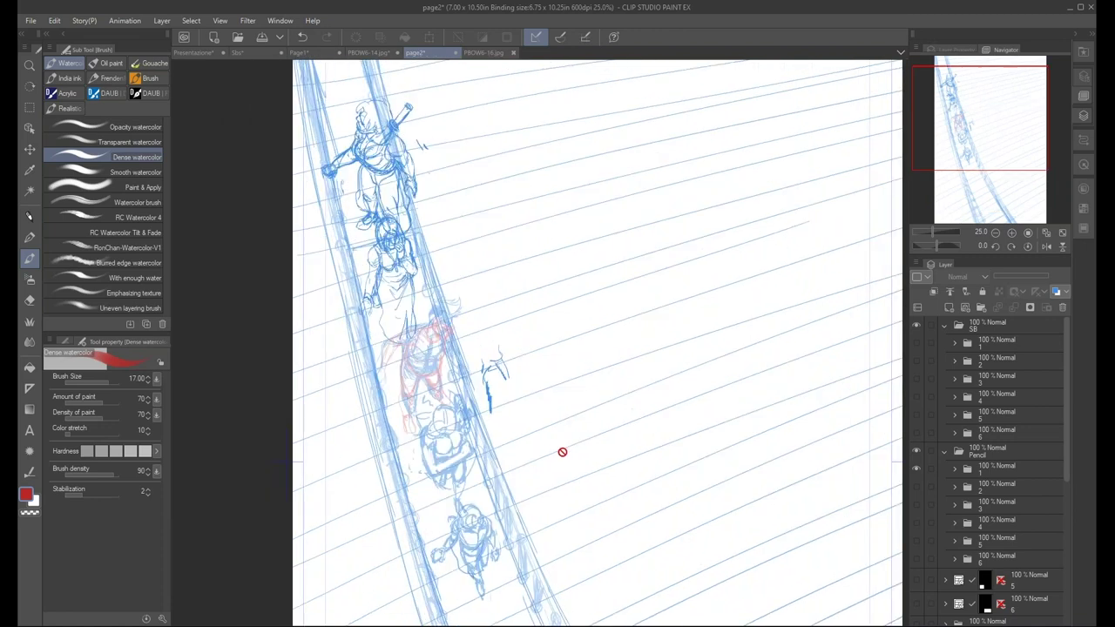
scroll(451, 336, down, 2)
scroll(462, 295, up, 2)
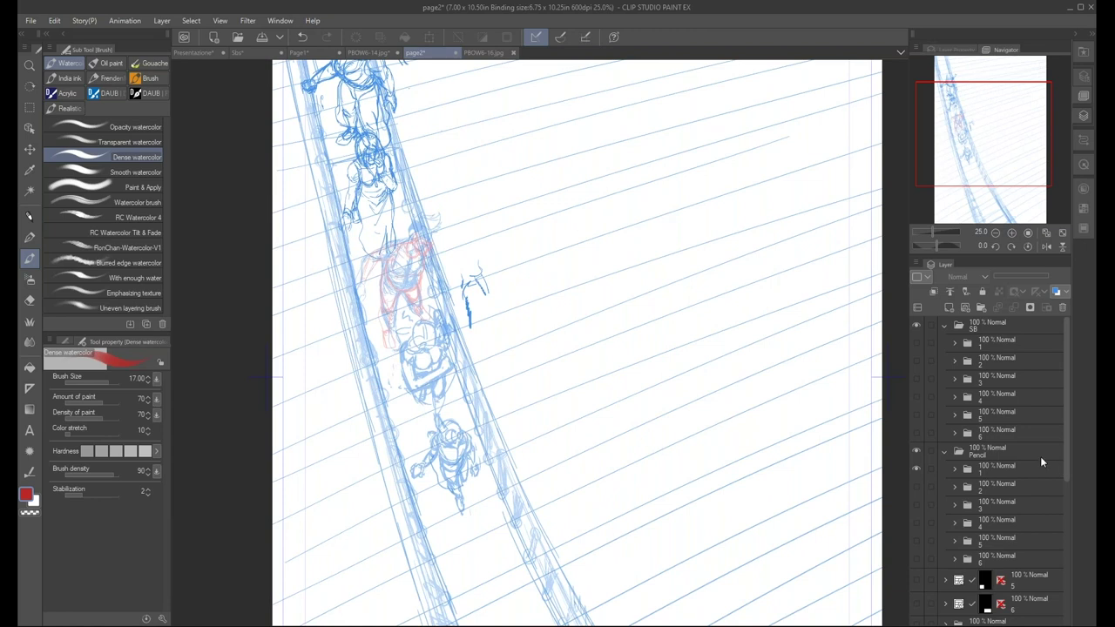
click(915, 467)
scroll(1066, 470, down, 3)
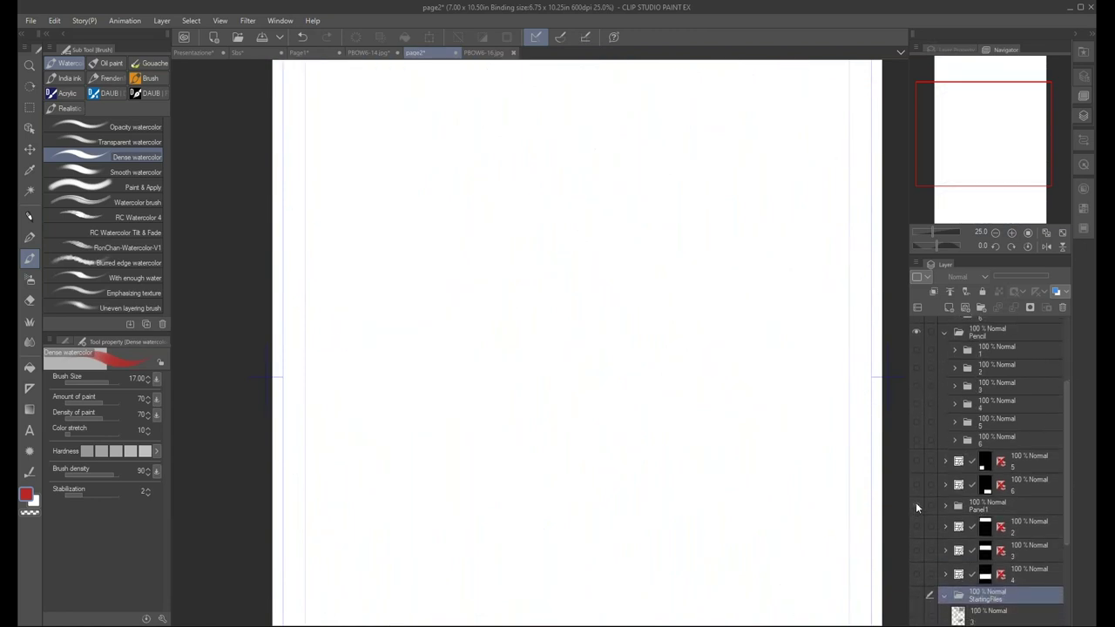
Reveal Panel1's inked ladder, zoom in on the climbing figures, then switch to the Sbi storyboard
click(915, 505)
key(ctrl+minus)
key(ctrl+plus)
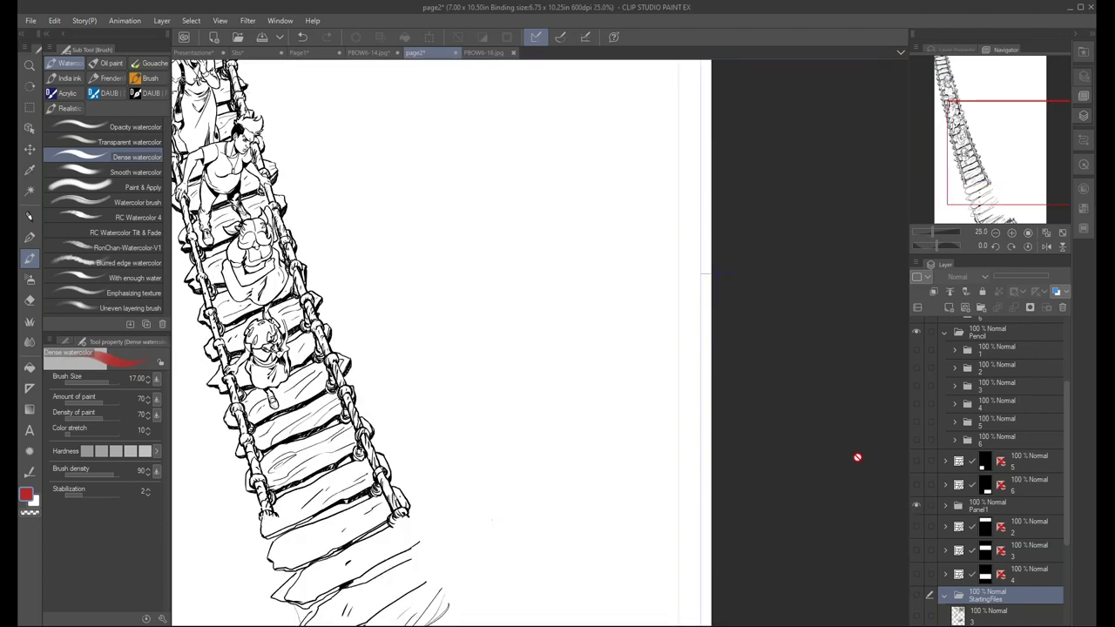
drag(490, 398, 650, 516)
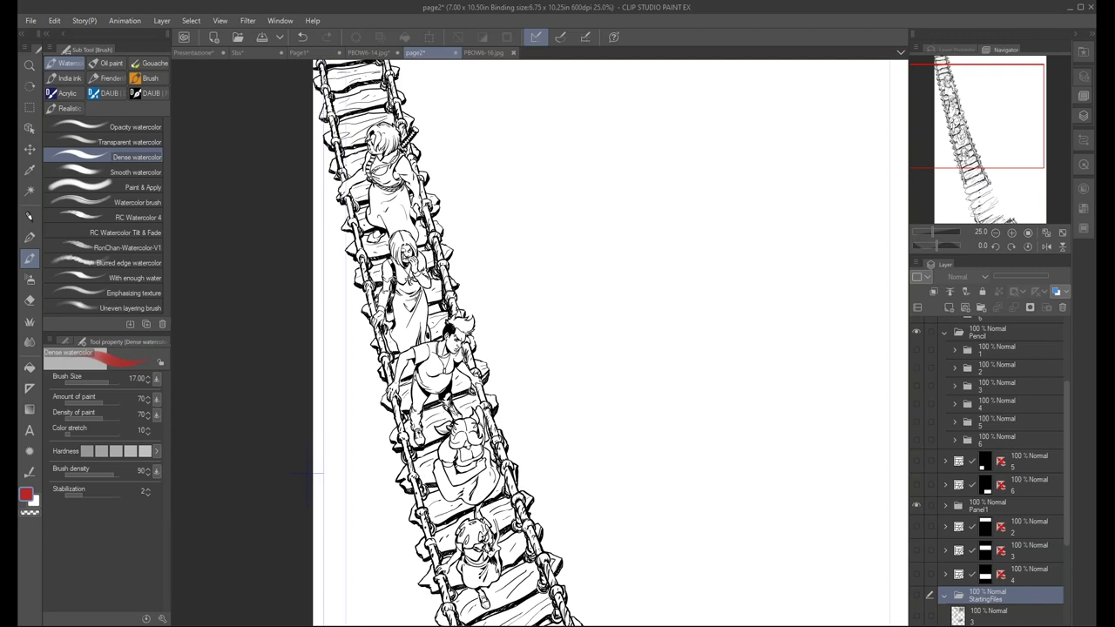
click(255, 54)
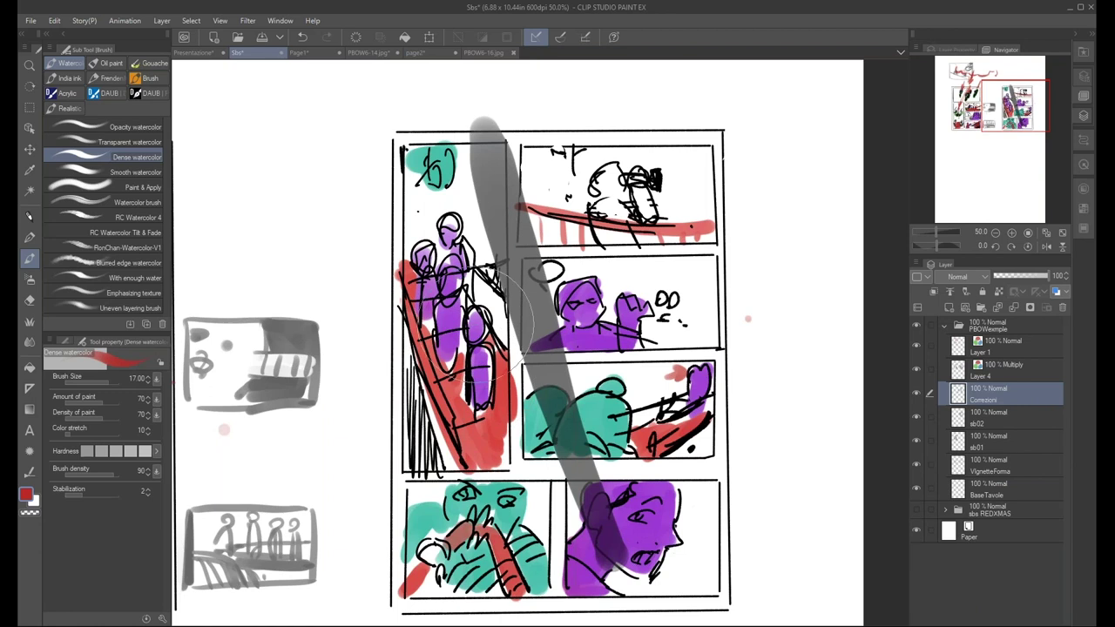
Return to page2 with its inked rope ladder and climbing figures
click(414, 52)
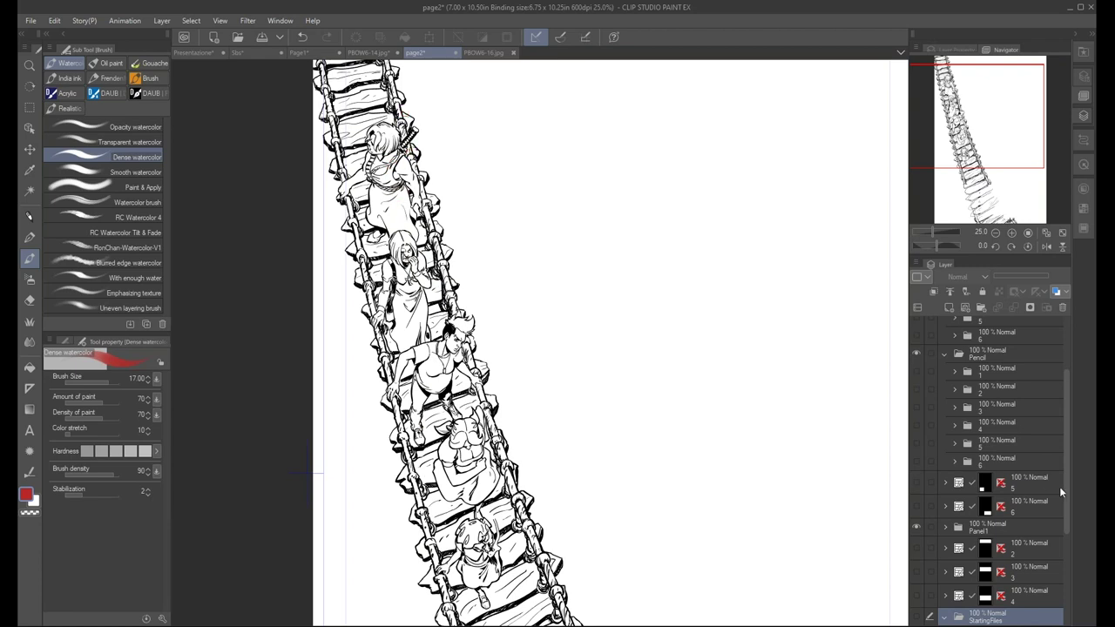
mouse_move(1067, 456)
mouse_down()
mouse_move(1066, 527)
mouse_move(1064, 476)
mouse_up()
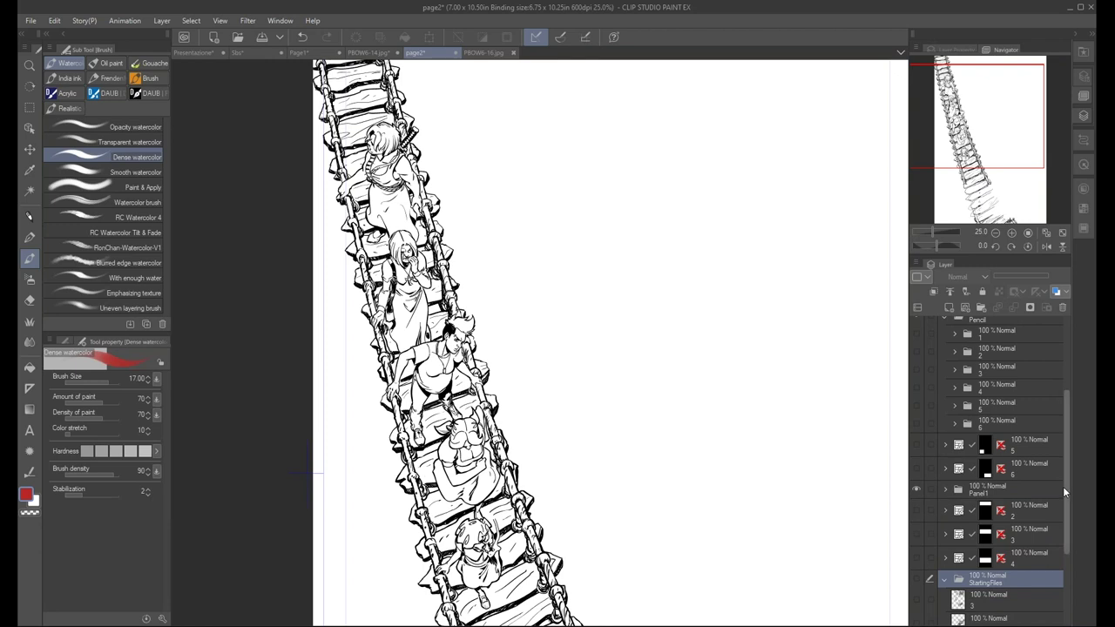
drag(1065, 471, 1073, 311)
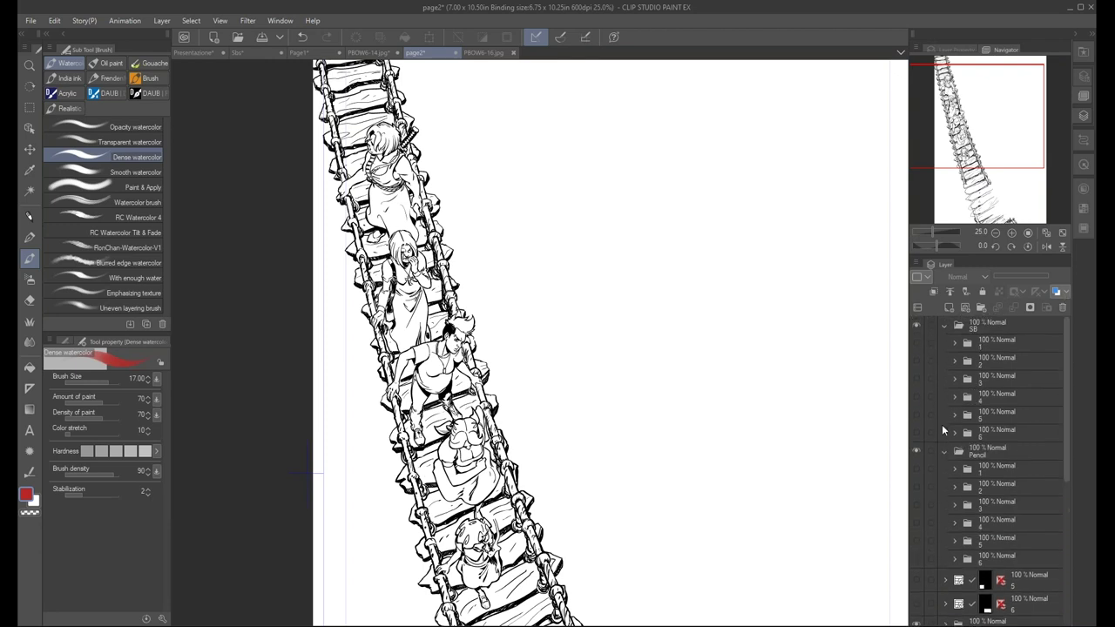
click(944, 451)
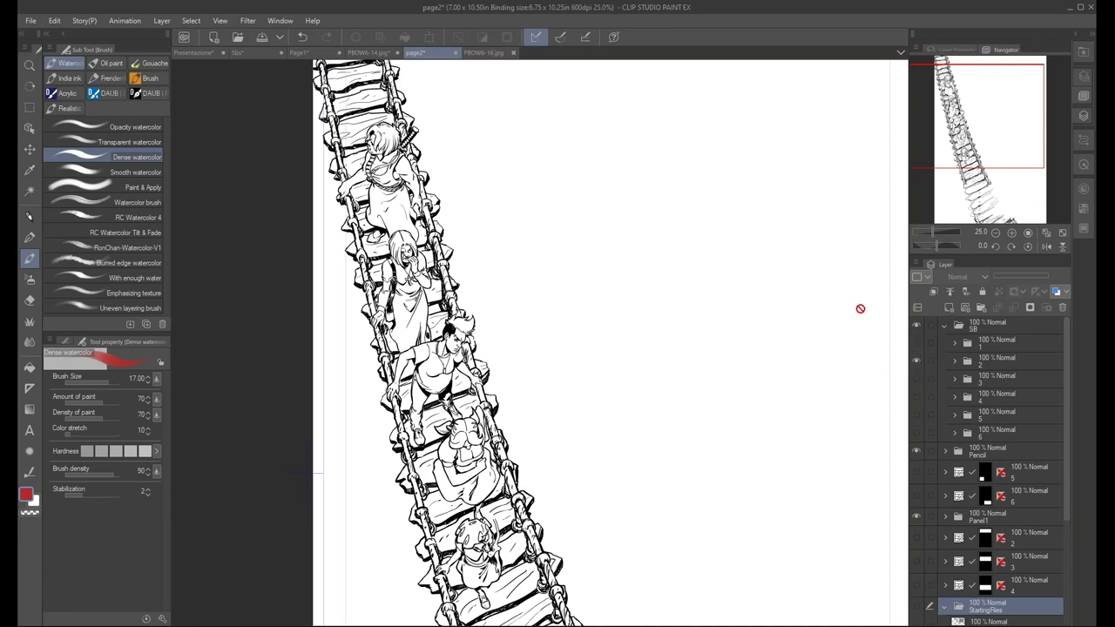
mouse_move(871, 289)
mouse_down()
mouse_move(720, 326)
mouse_move(683, 401)
mouse_move(686, 340)
mouse_up()
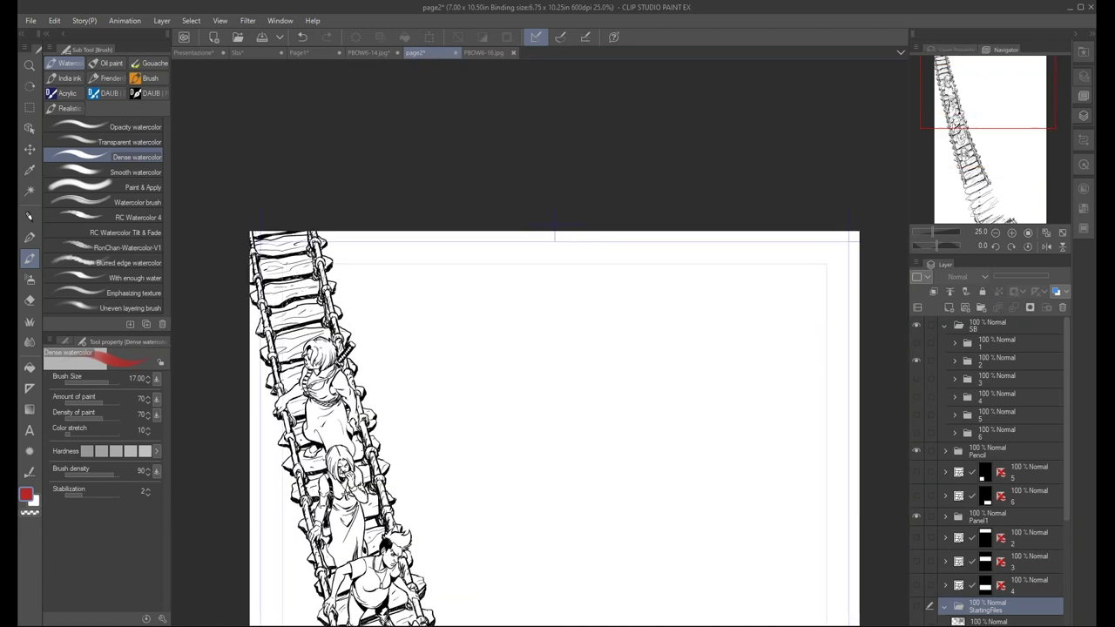
click(966, 359)
drag(916, 386, 917, 429)
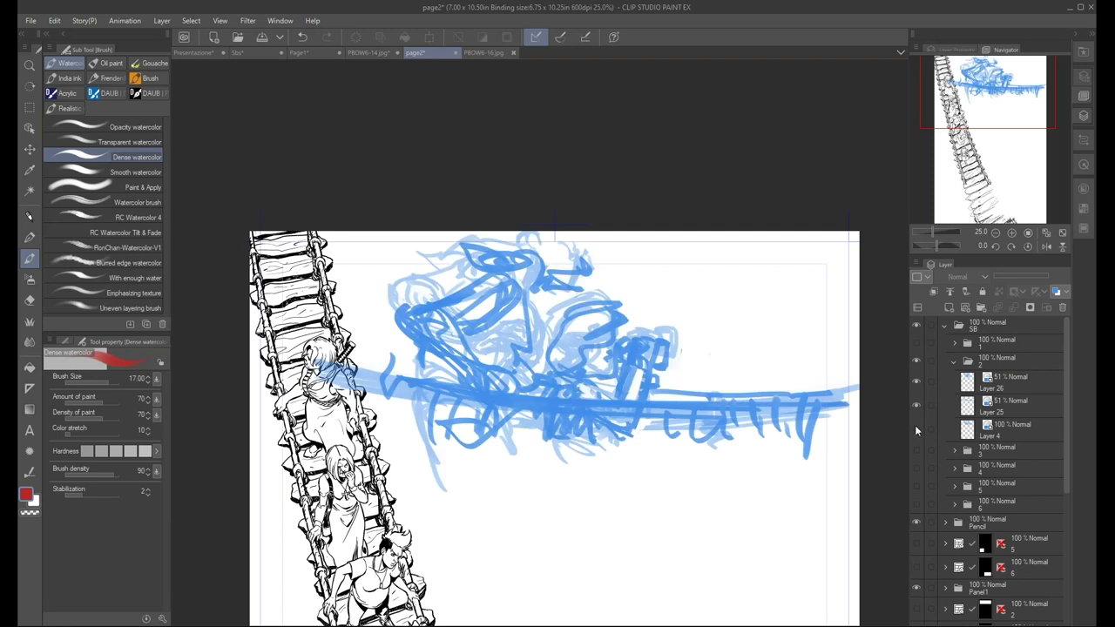
click(915, 425)
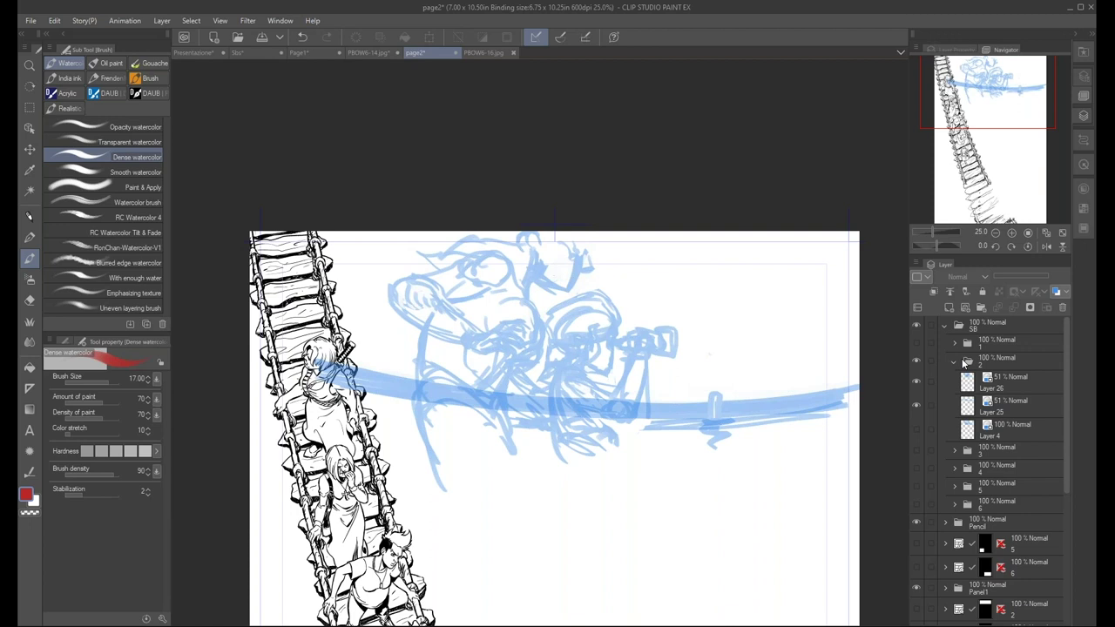
click(954, 361)
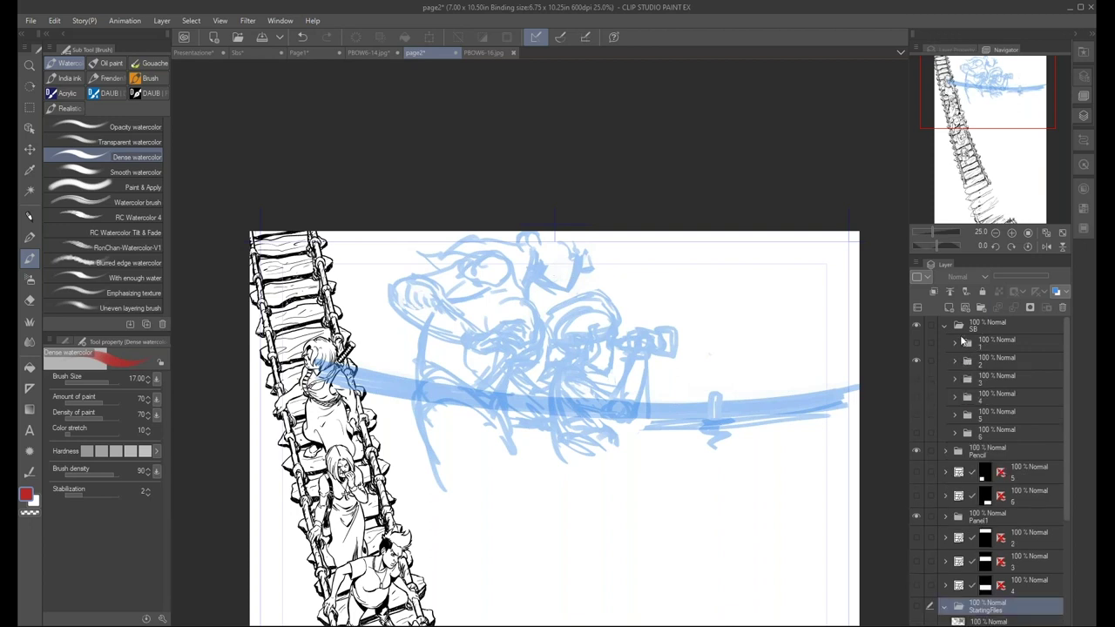
click(916, 361)
drag(1066, 375, 1069, 479)
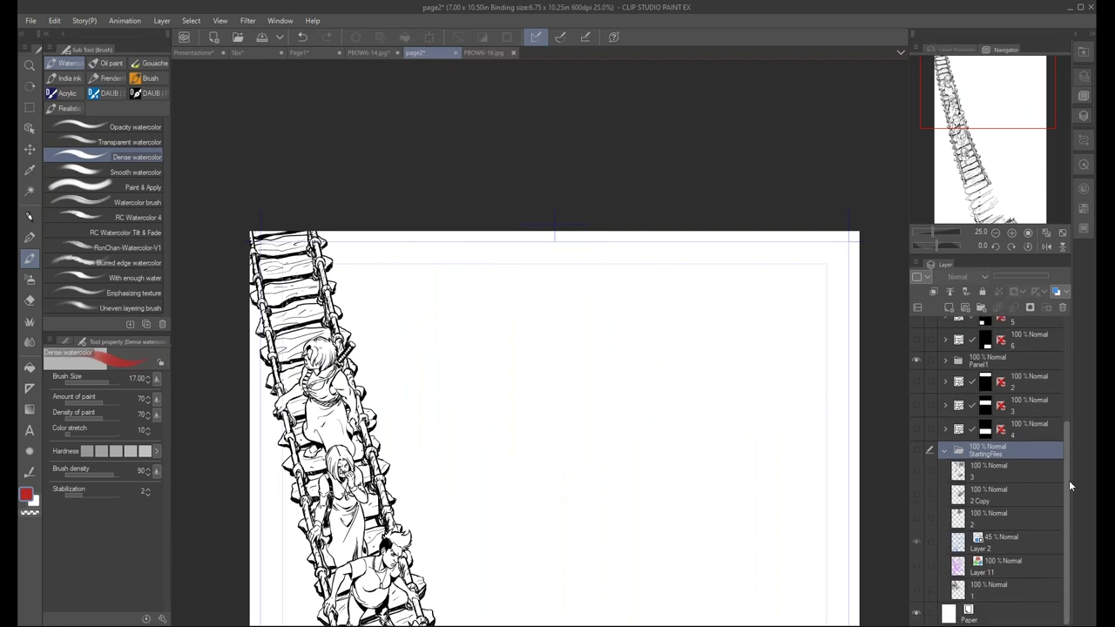
Show the inked top panel with the binocular-holding woman behind the rope railing
drag(1068, 432, 1068, 374)
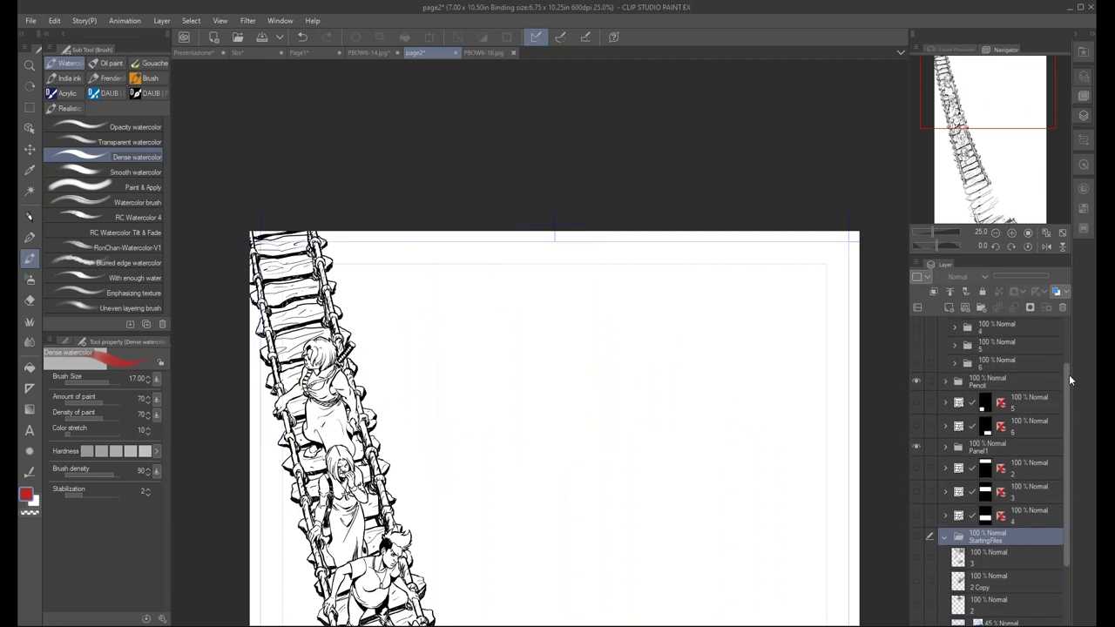
click(916, 470)
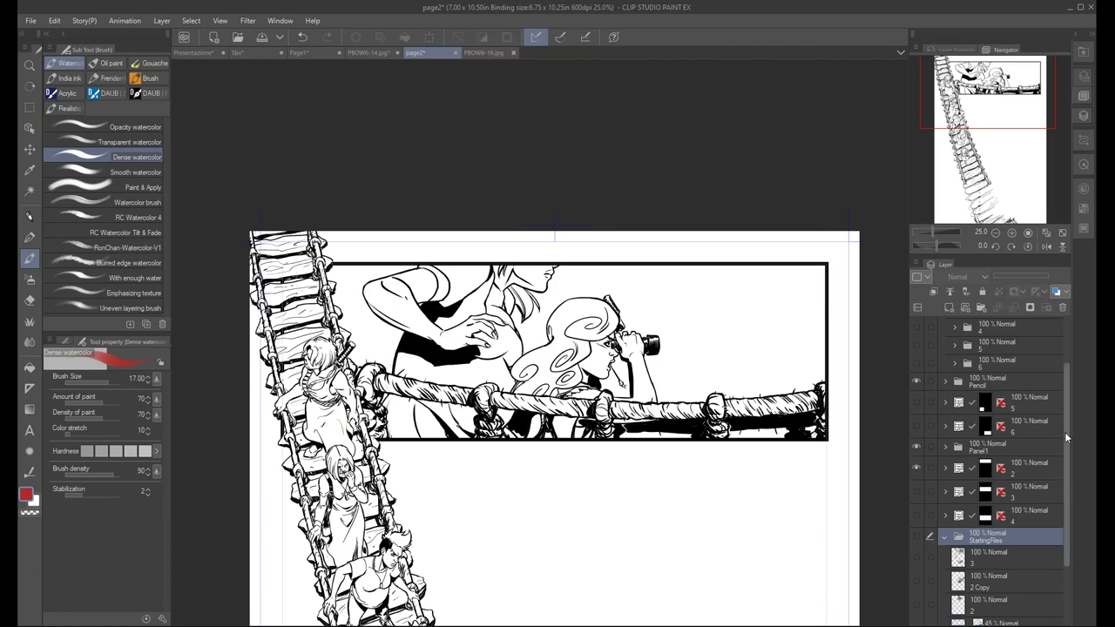
drag(1067, 439, 1066, 462)
scroll(1066, 463, down, 1)
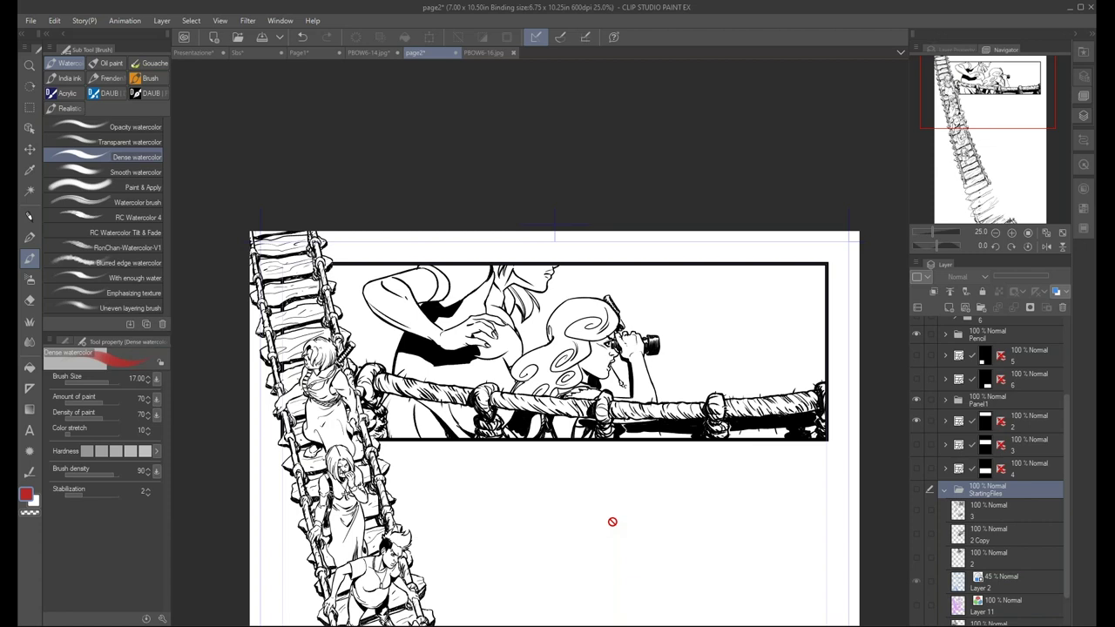
drag(1065, 402, 1067, 440)
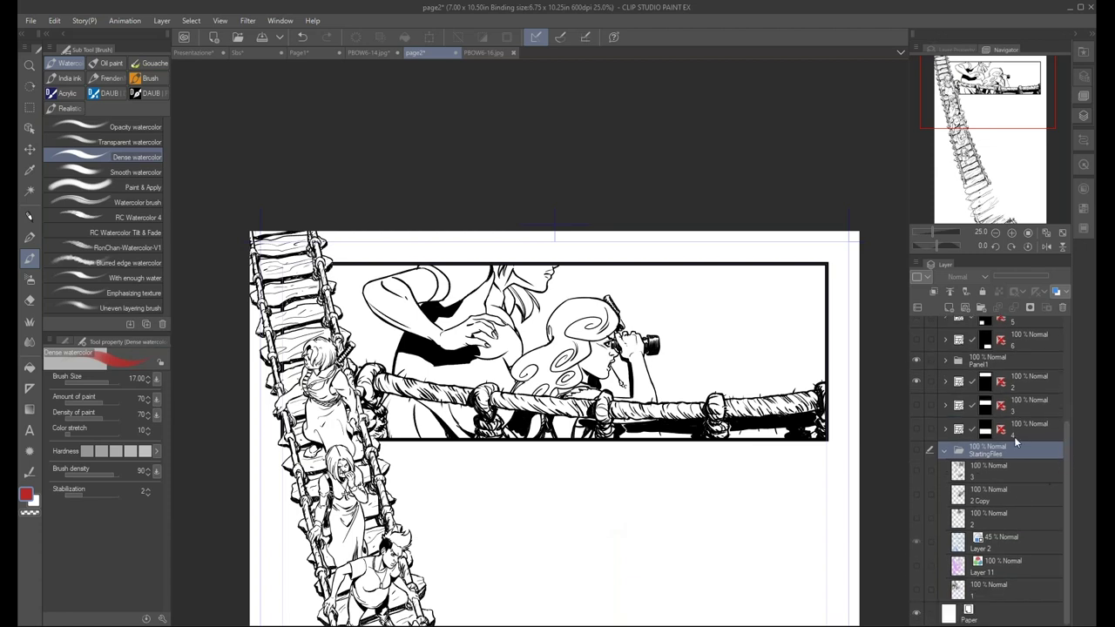
Toggle the White layer off and back on inside Panel1, collapse Panel1 and check the page
click(945, 360)
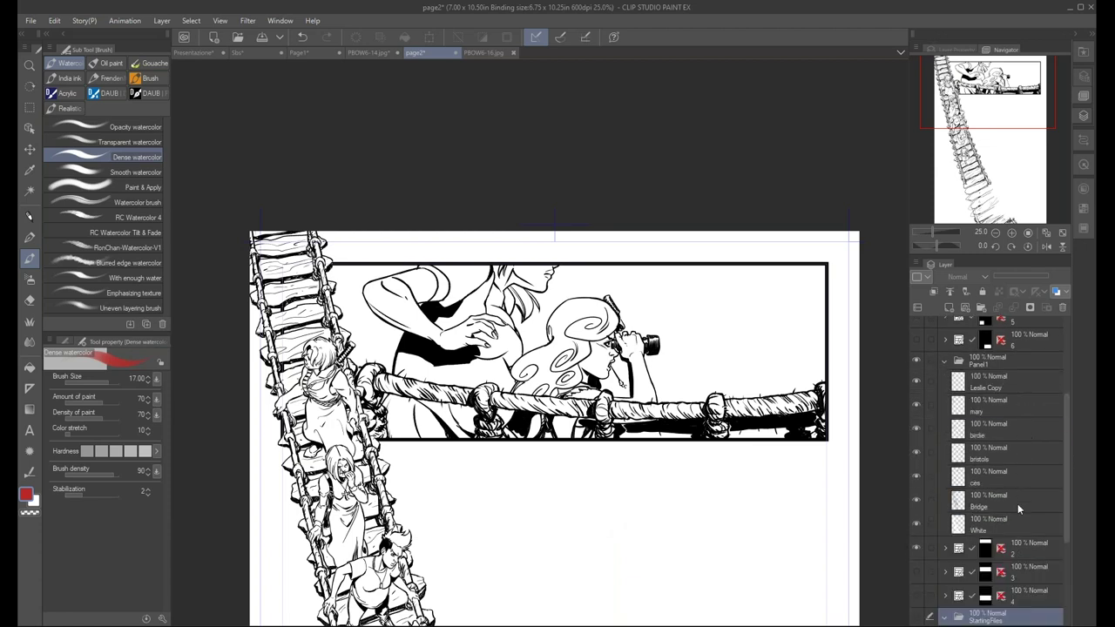
click(916, 524)
click(917, 522)
drag(1074, 460, 1068, 409)
click(948, 456)
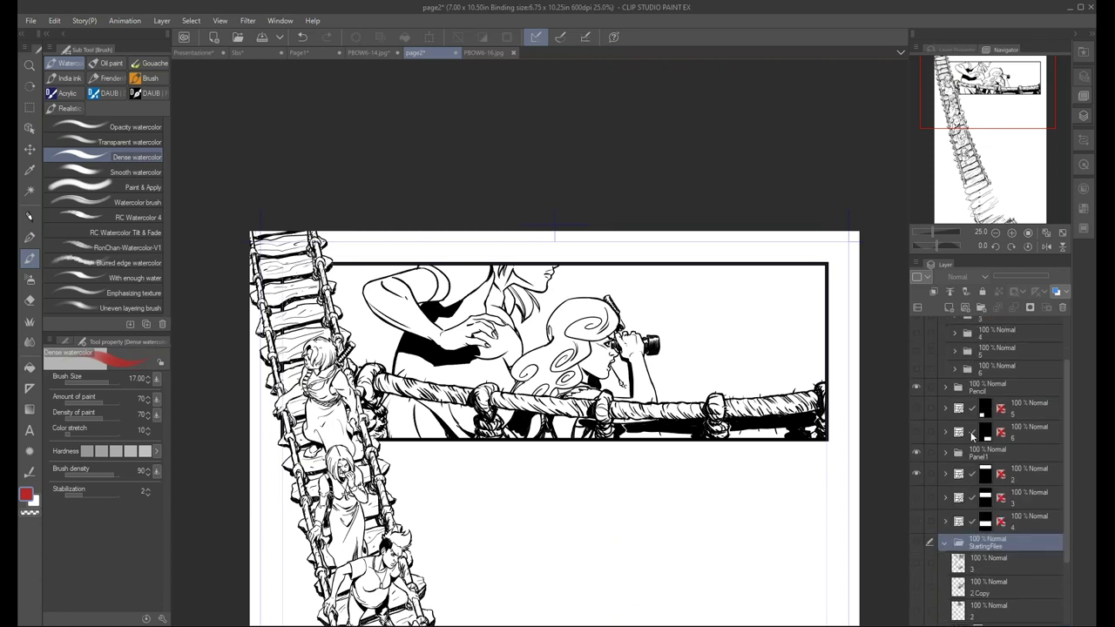
scroll(547, 342, down, 3)
mouse_move(598, 516)
mouse_down()
mouse_move(535, 375)
mouse_move(577, 515)
mouse_move(587, 412)
mouse_up()
scroll(356, 468, up, 2)
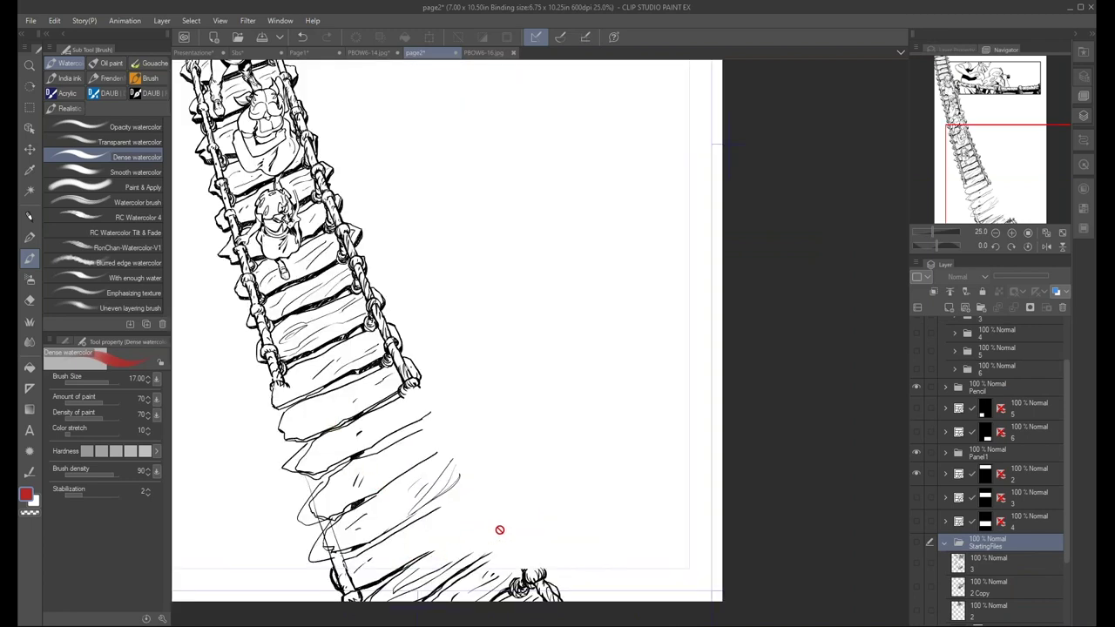
scroll(500, 529, down, 2)
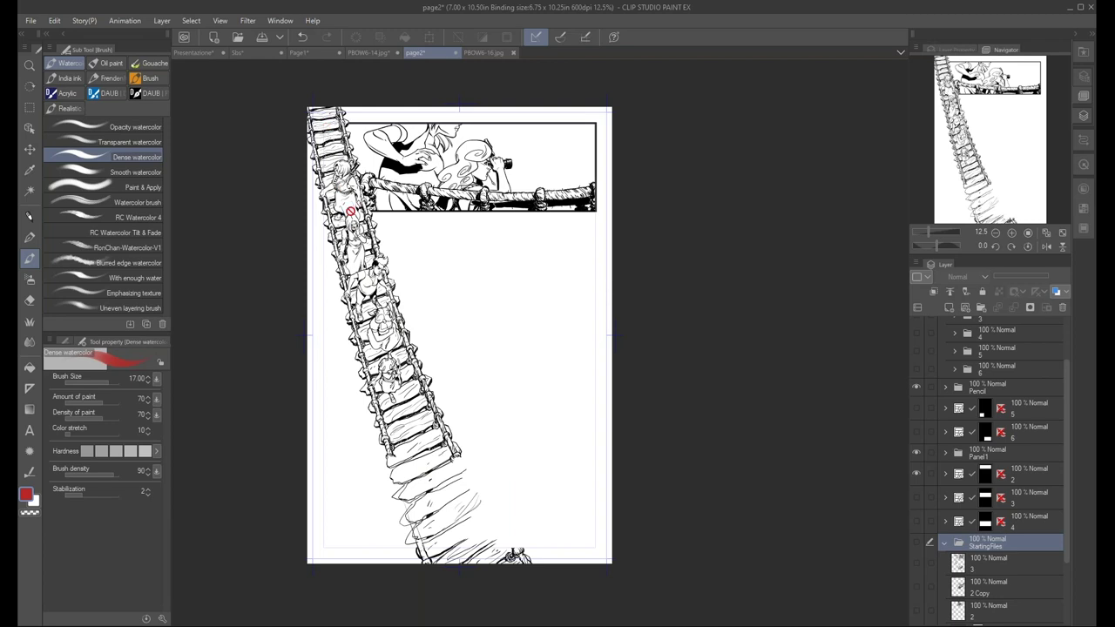
Bring the whole upper panel of page2 into view
scroll(371, 288, up, 2)
scroll(359, 205, up, 3)
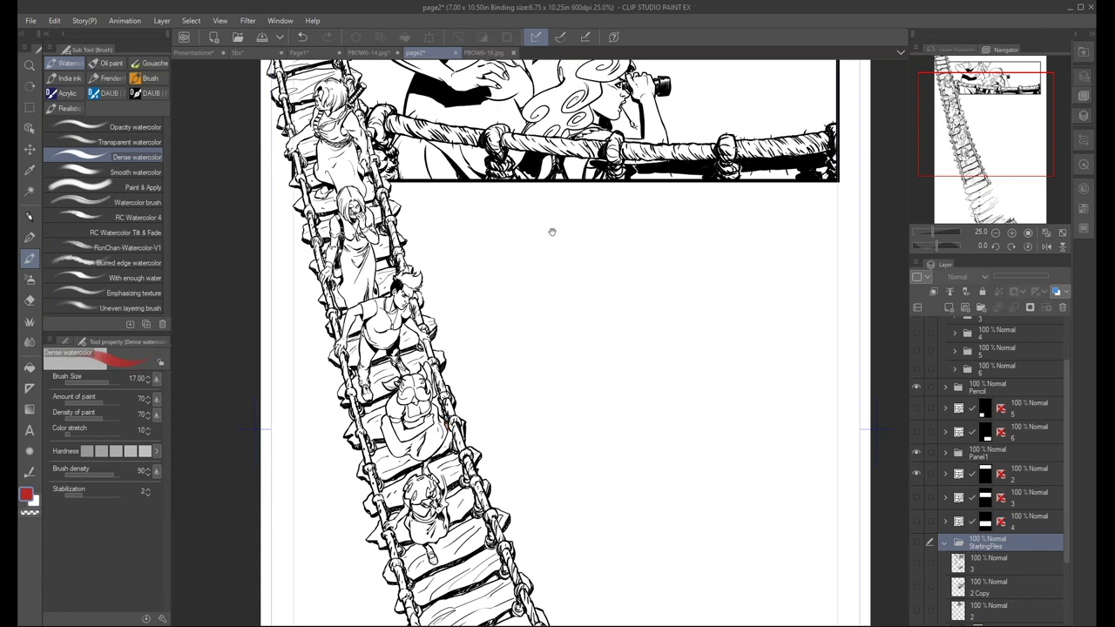
drag(550, 229, 545, 363)
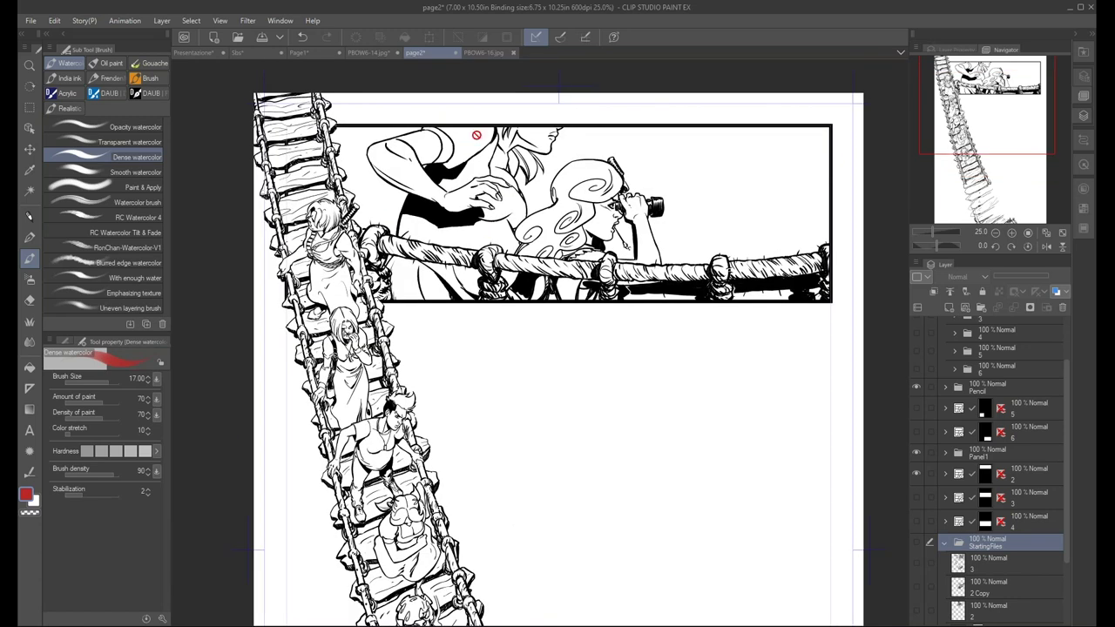
drag(340, 324, 326, 269)
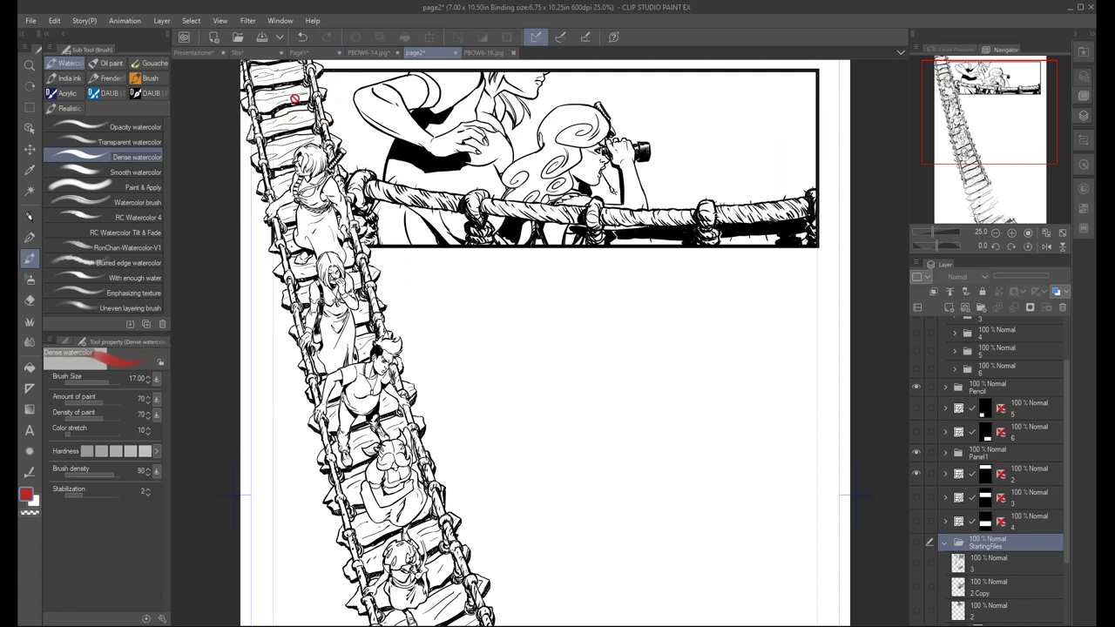
scroll(1067, 406, up, 3)
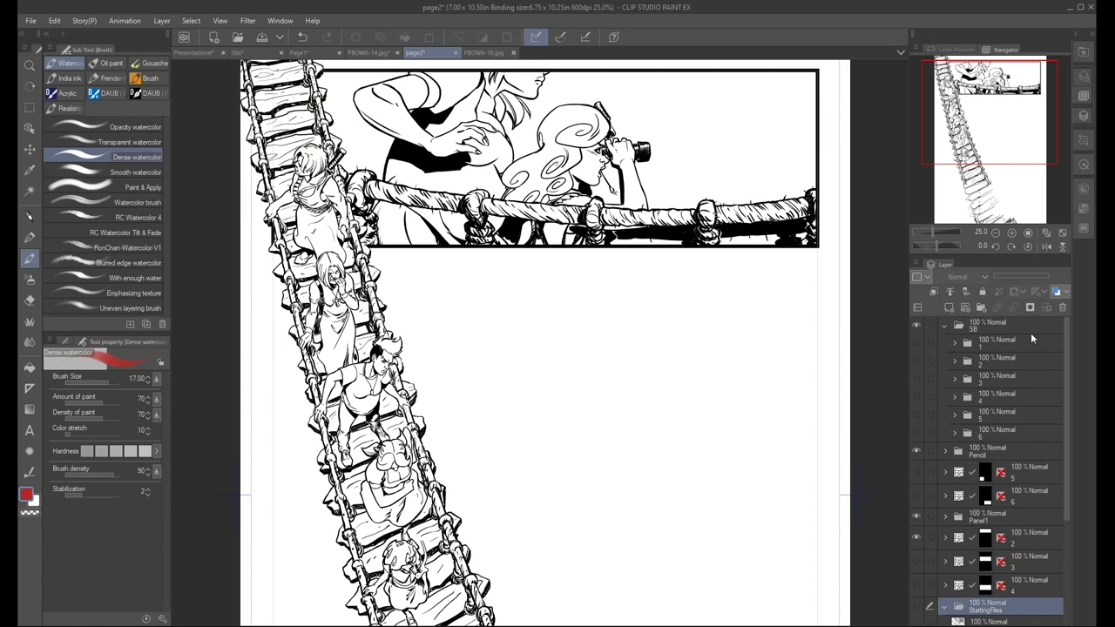
Add a new blank layer on top with its expression colour set to Color
click(949, 308)
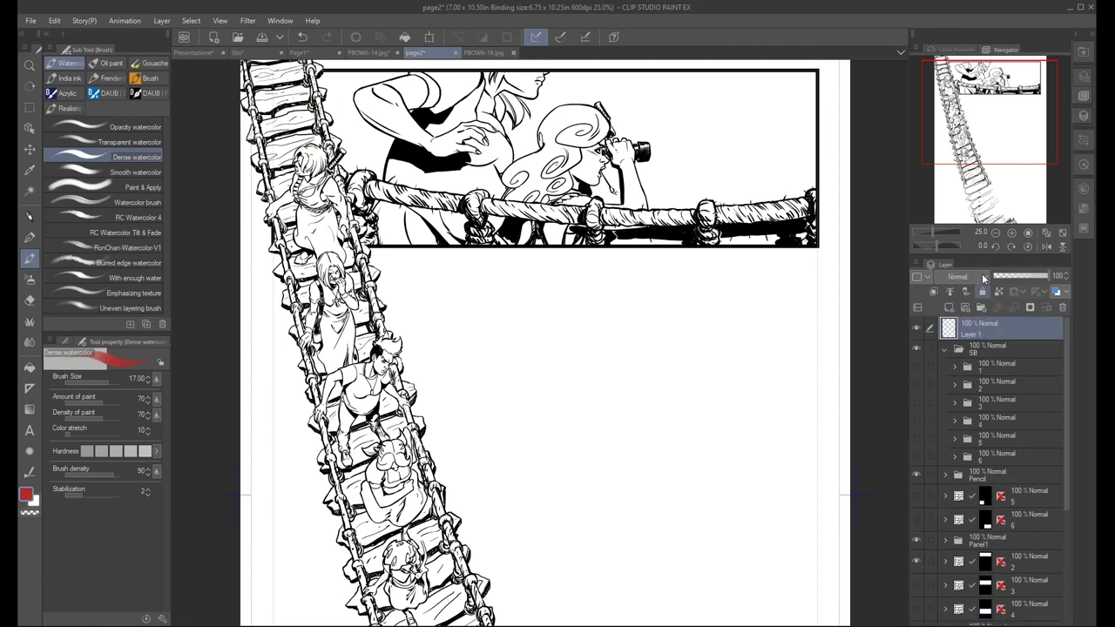
click(953, 49)
click(967, 96)
click(951, 114)
Paint red watercolour blobs on the ladder, a tailed blob below, a right-side circle; collapse SB
mouse_move(274, 127)
mouse_down()
mouse_move(296, 109)
mouse_move(288, 139)
mouse_up()
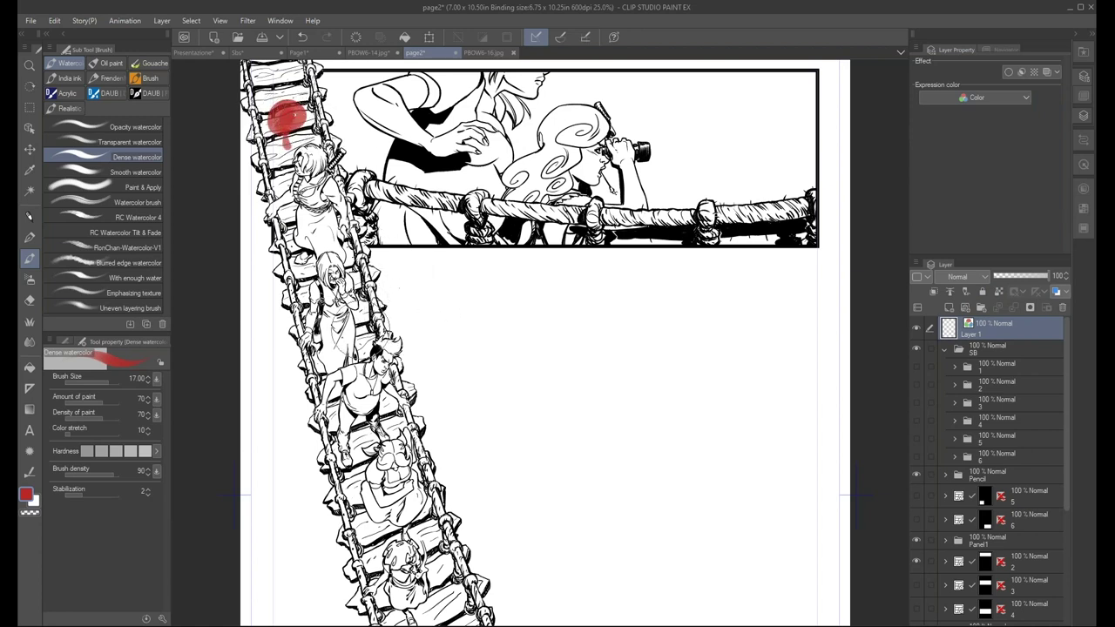
drag(385, 333, 415, 270)
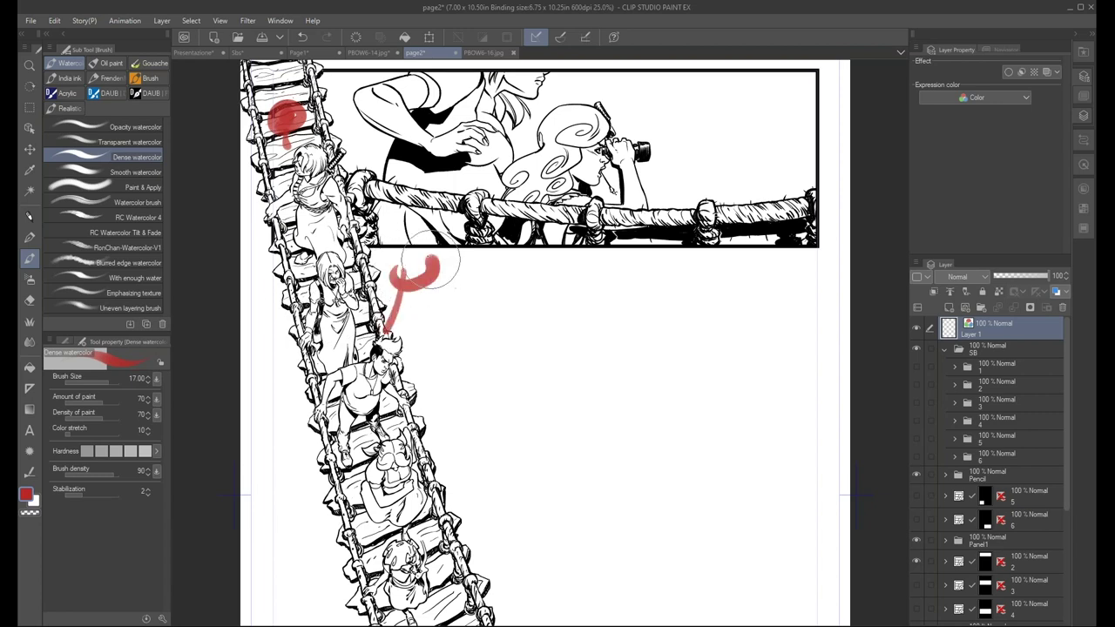
drag(364, 296, 388, 310)
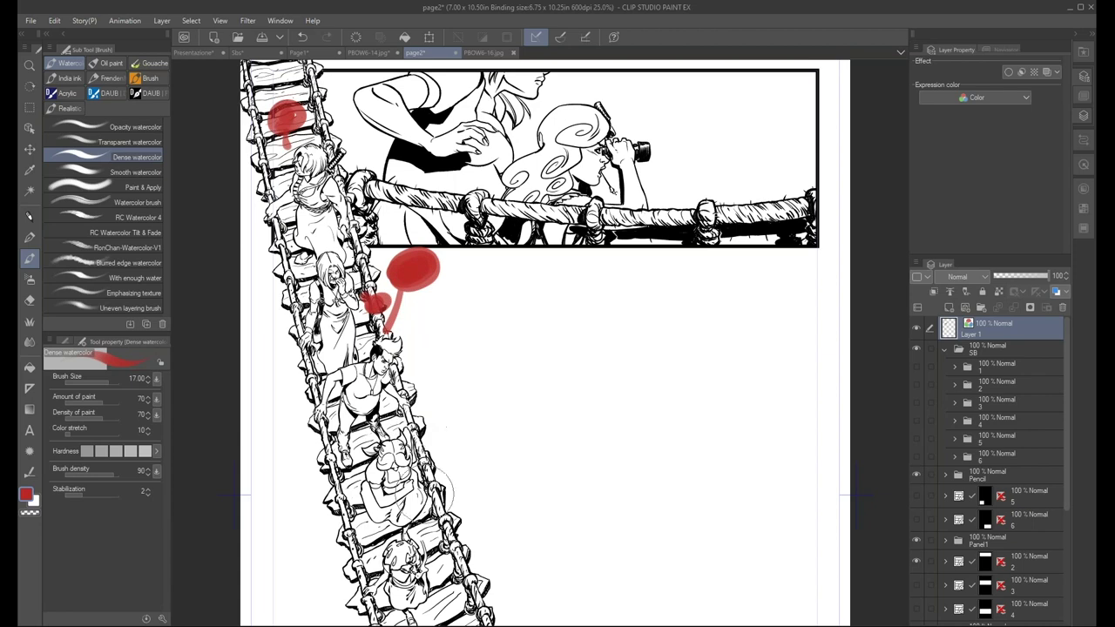
mouse_move(461, 450)
mouse_down()
mouse_move(444, 338)
mouse_move(424, 462)
mouse_up()
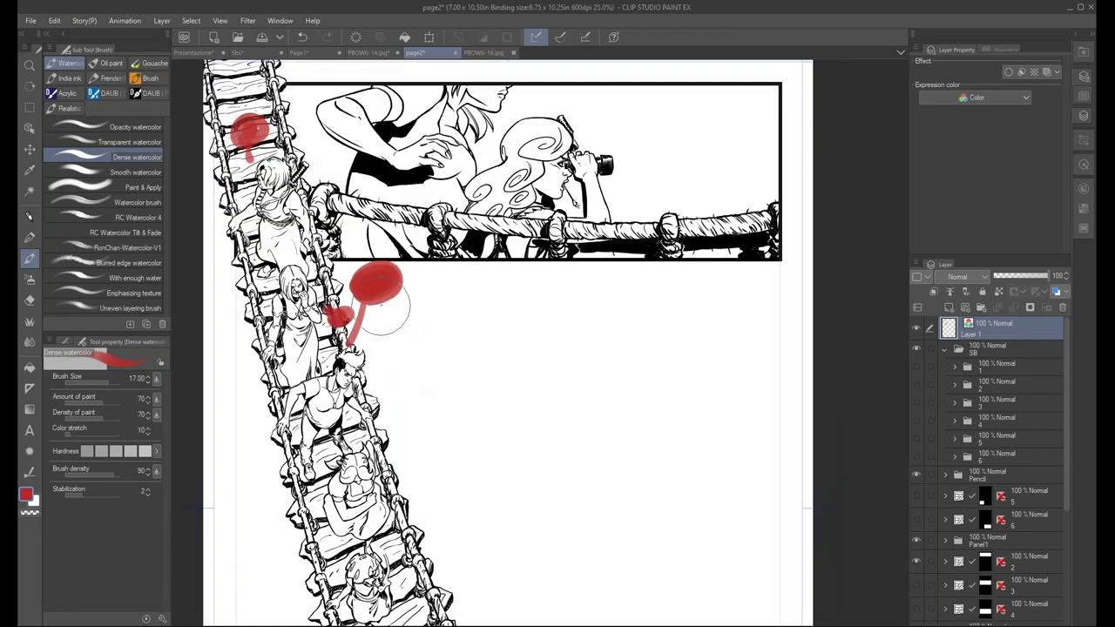
drag(653, 185, 667, 185)
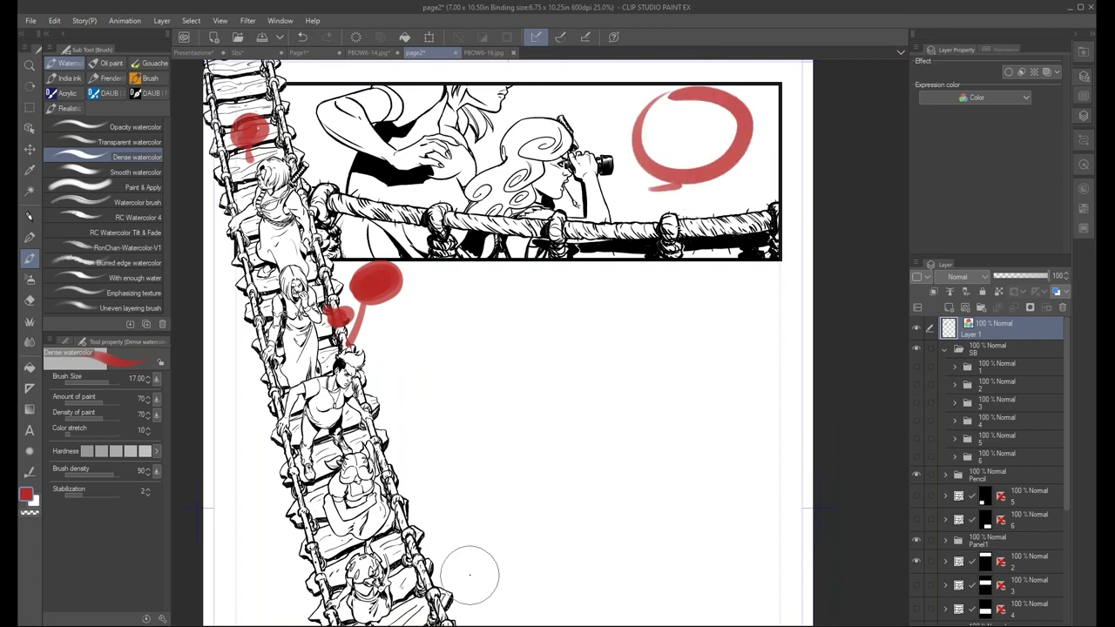
click(945, 349)
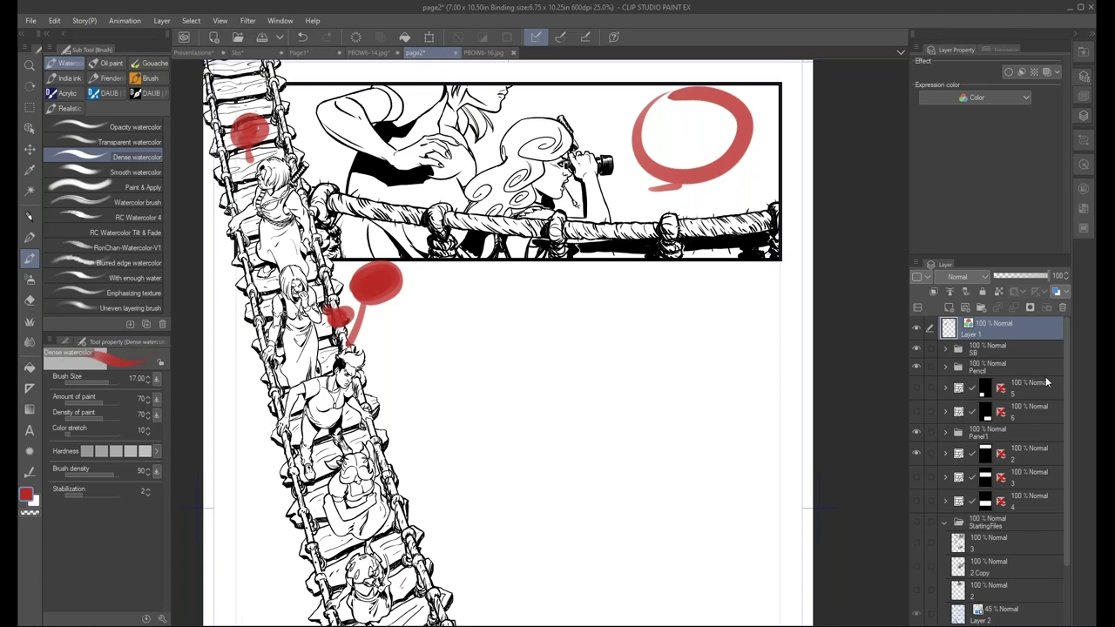
Hide the red marks layer, show SB sketch folder 3 and hide its Layer 5
click(946, 349)
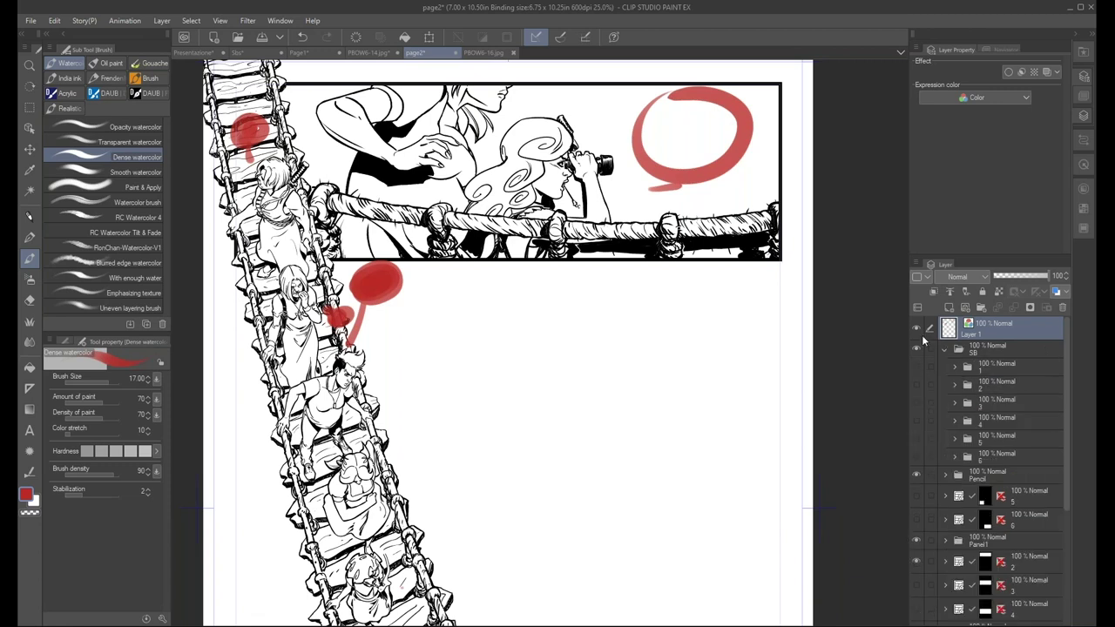
click(915, 327)
click(916, 403)
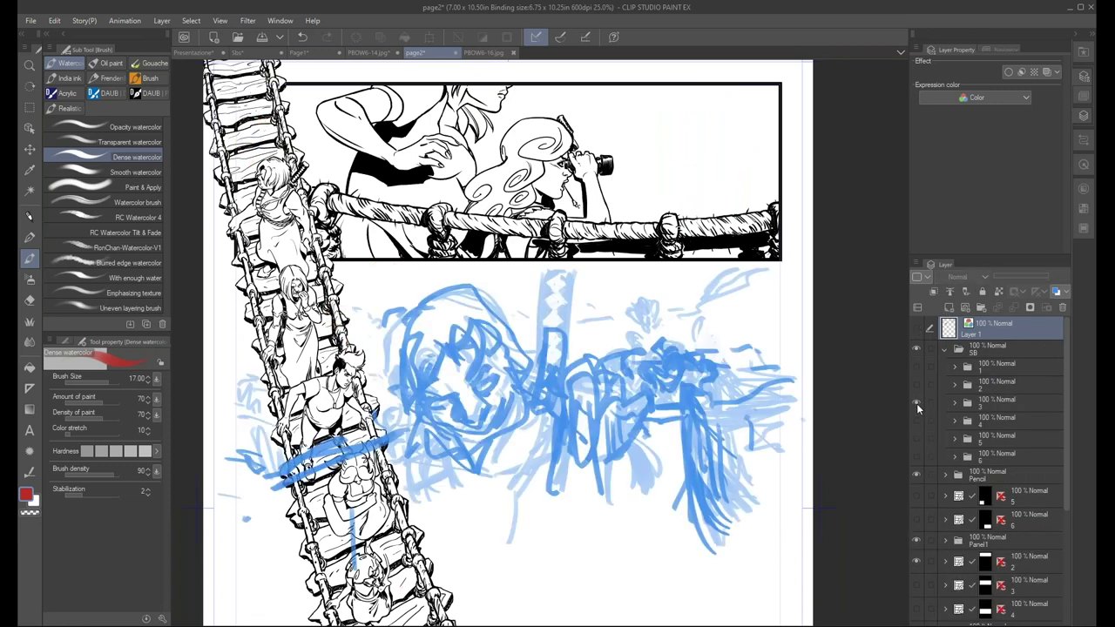
click(954, 403)
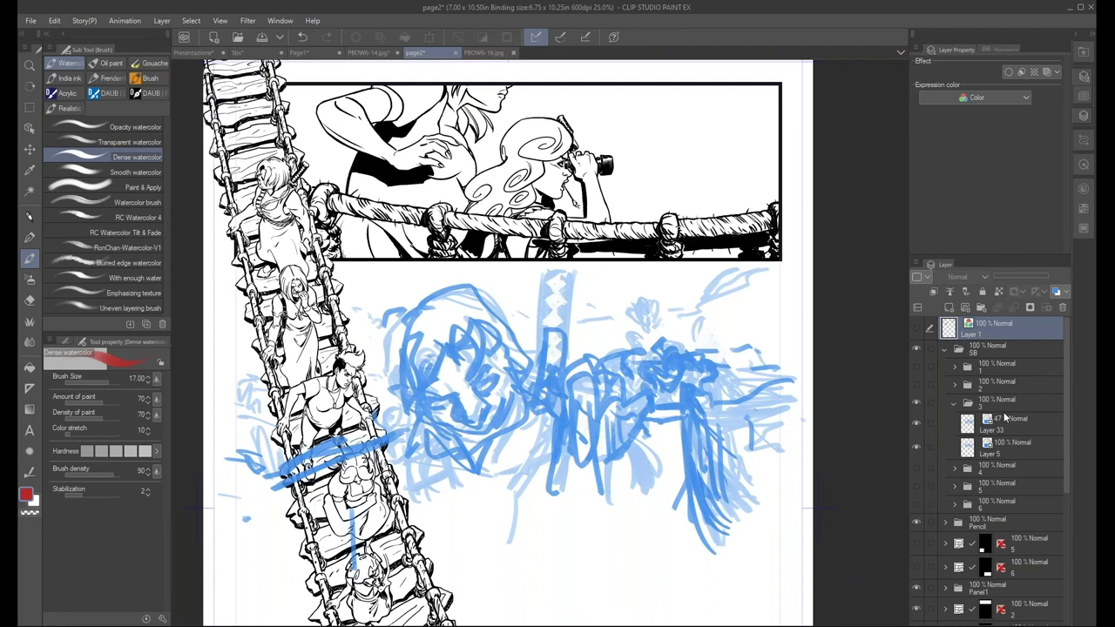
click(915, 446)
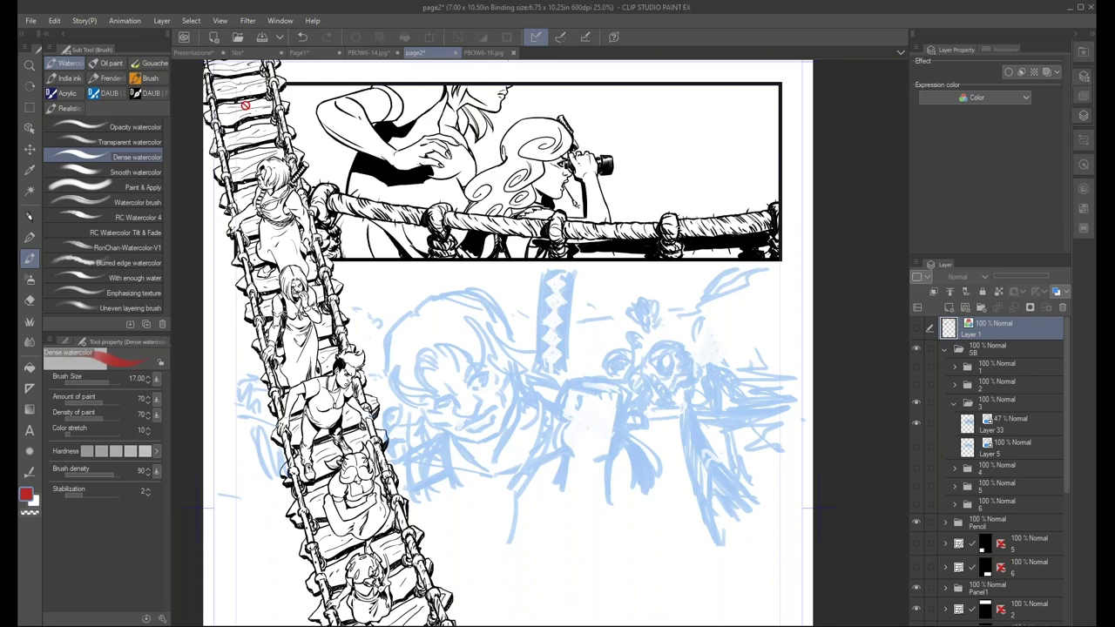
Paint a red curve across the upper panel, then erase the red arrows over the blue sketch
click(915, 328)
mouse_move(335, 144)
mouse_down()
mouse_move(436, 198)
mouse_move(440, 213)
mouse_up()
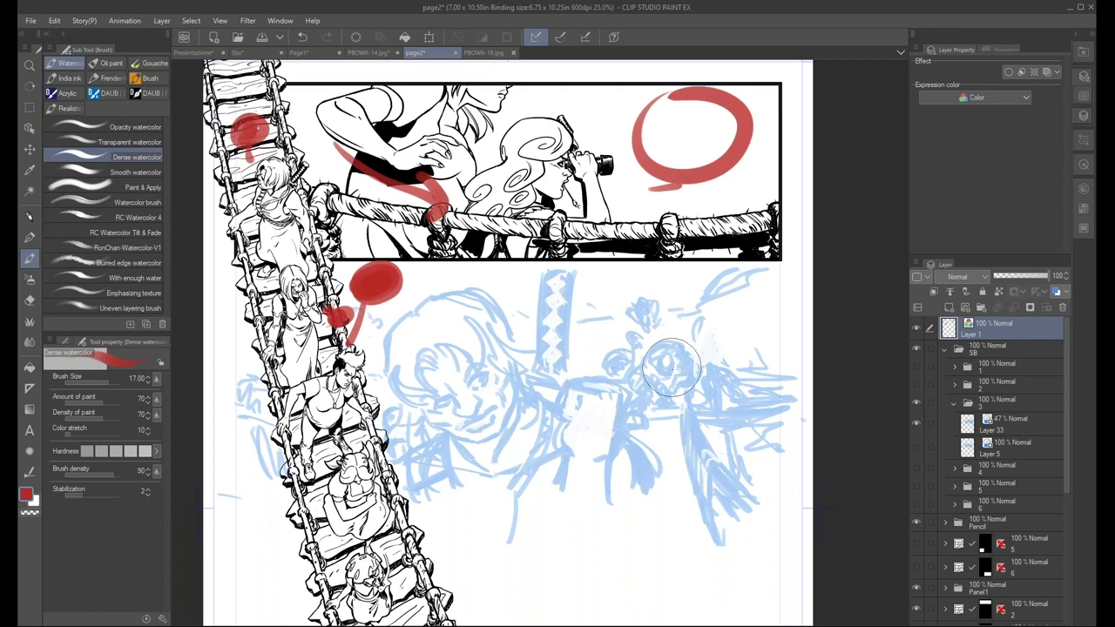
mouse_move(670, 331)
mouse_down()
mouse_move(481, 346)
mouse_move(512, 357)
mouse_up()
mouse_move(498, 401)
mouse_down()
mouse_move(662, 406)
mouse_move(719, 427)
mouse_up()
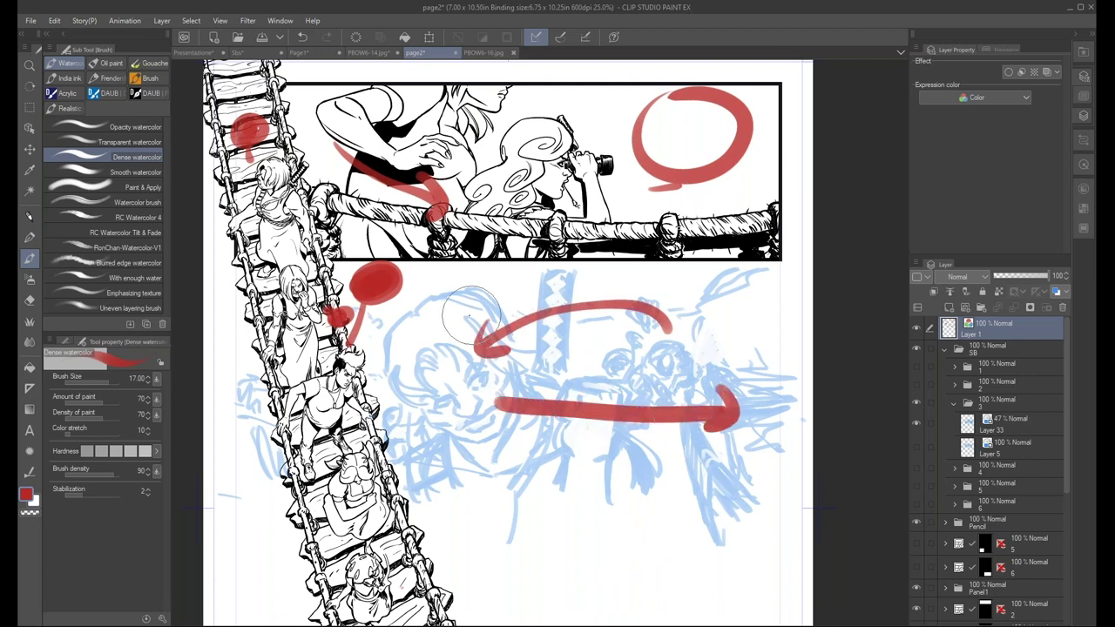
key(e)
mouse_move(471, 314)
mouse_down()
mouse_move(497, 405)
mouse_move(514, 300)
mouse_move(554, 388)
mouse_move(645, 331)
mouse_move(675, 348)
mouse_move(730, 449)
mouse_up()
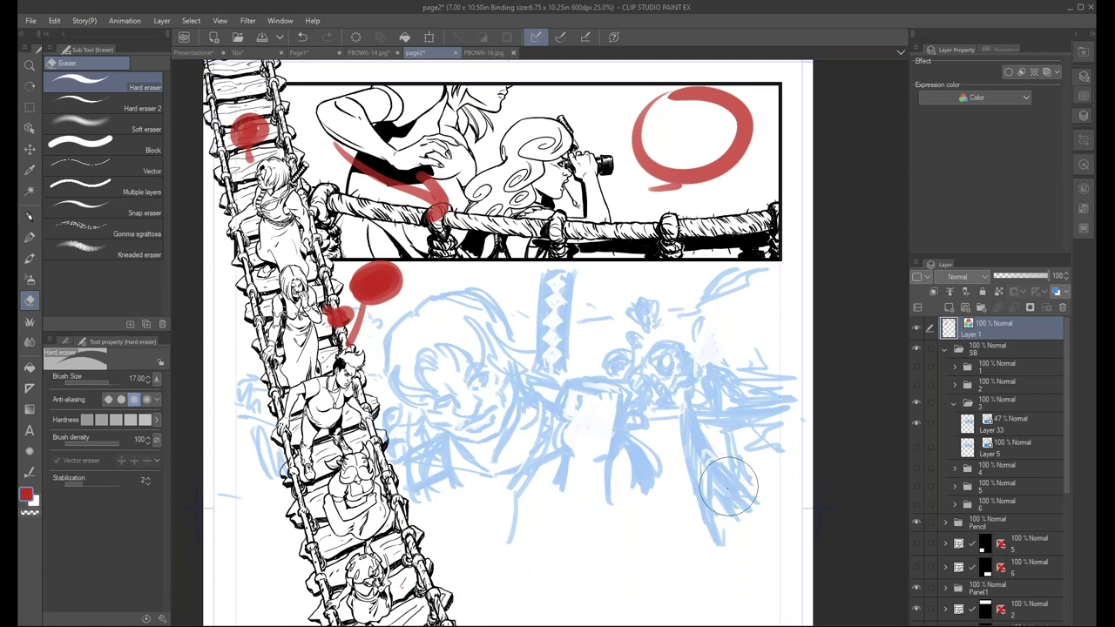
Paint a large red blob with a drip and a right-pointing red arrow atop the blue sketch
key(b)
mouse_move(487, 279)
mouse_down()
mouse_move(468, 296)
mouse_move(505, 296)
mouse_move(475, 305)
mouse_up()
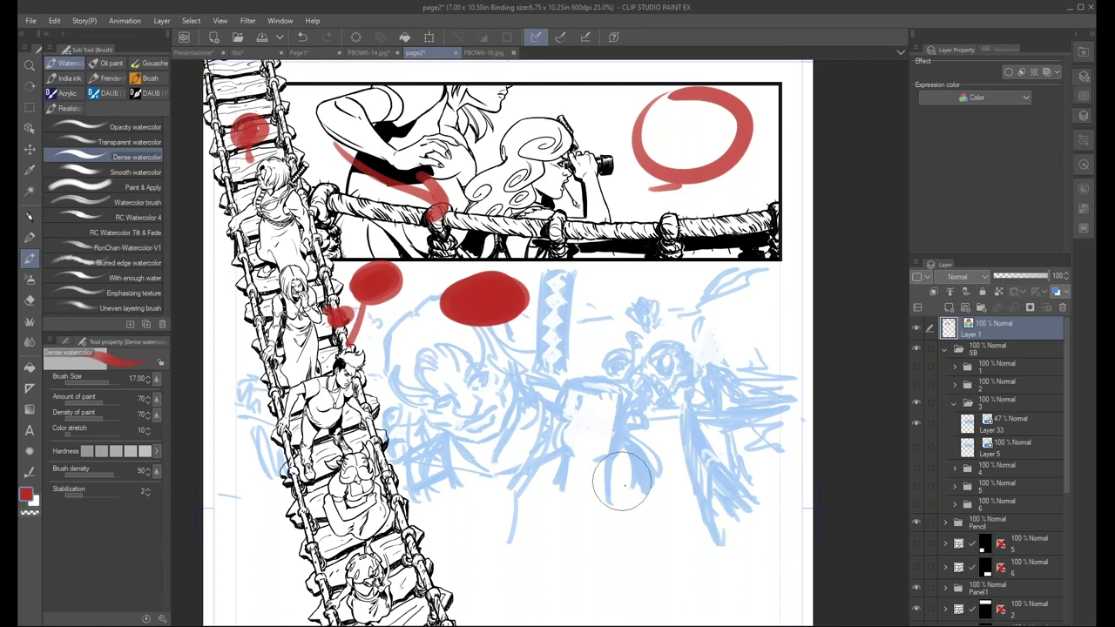
drag(516, 345, 514, 314)
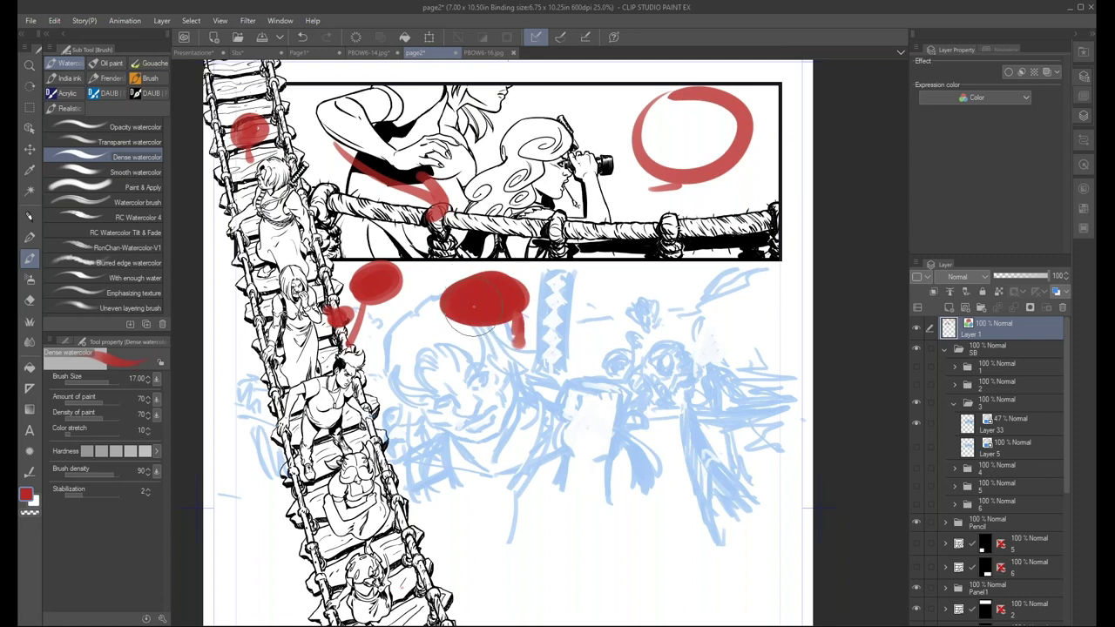
drag(545, 324, 600, 324)
drag(589, 314, 607, 324)
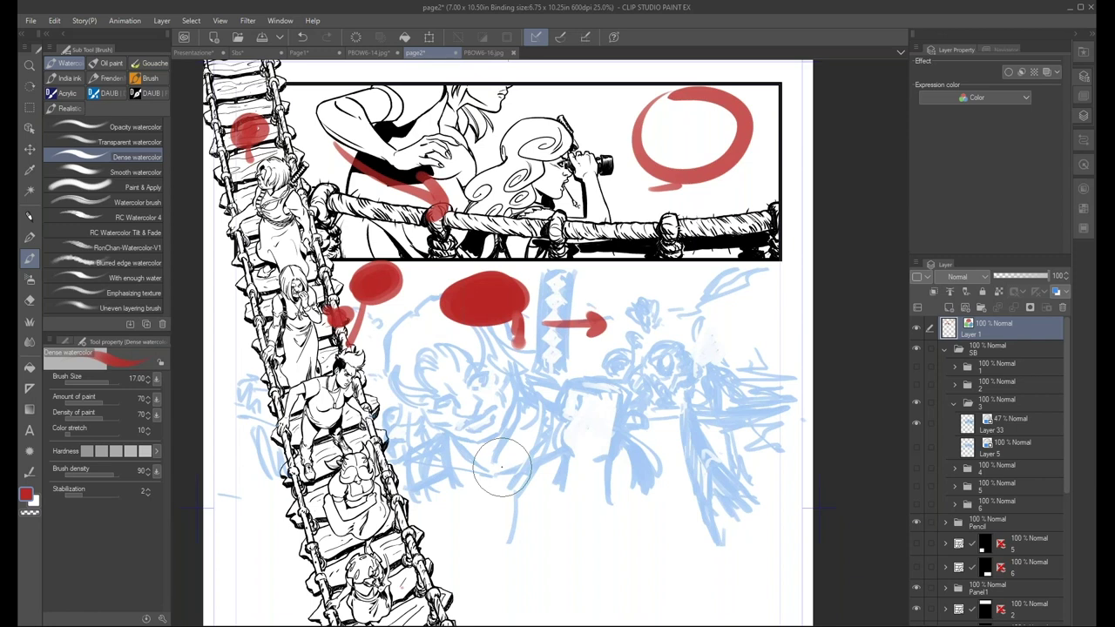
scroll(556, 415, up, 1)
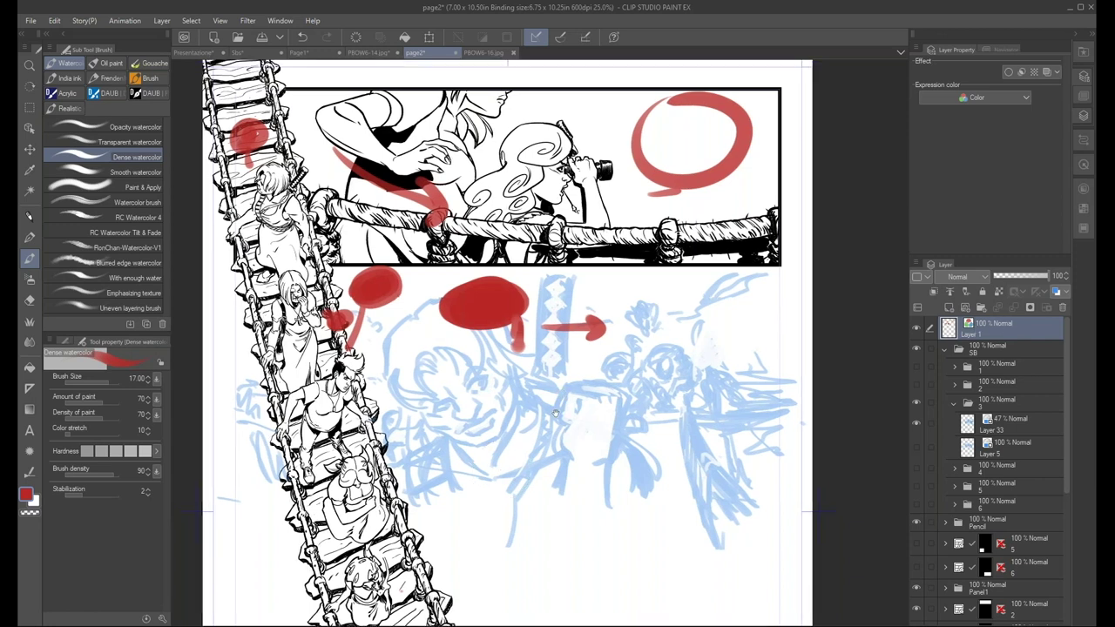
drag(556, 414, 599, 542)
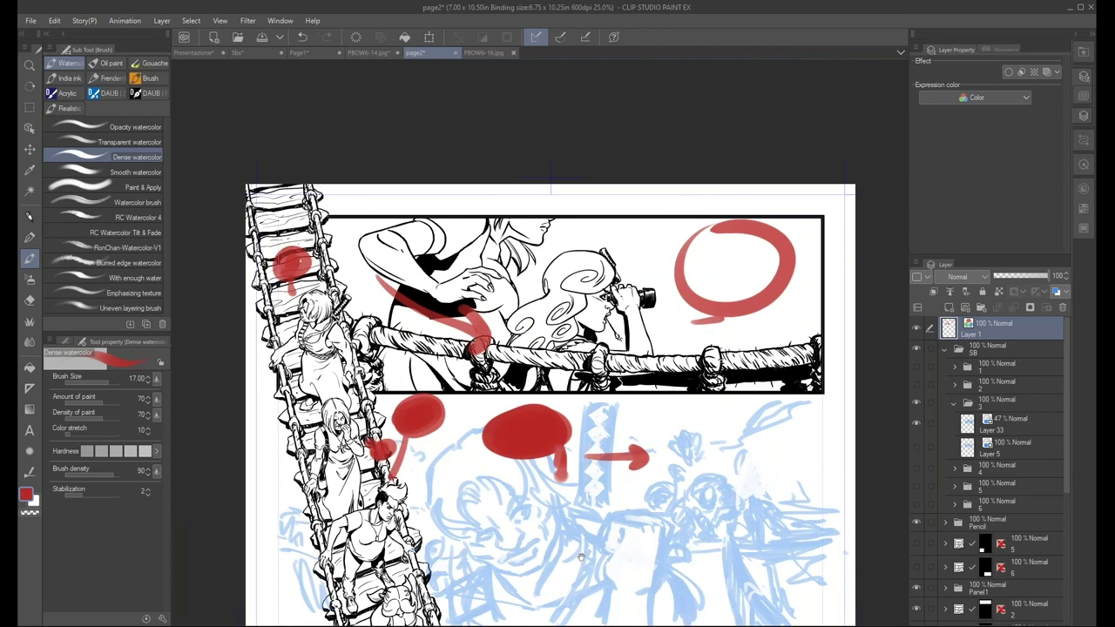
Add a small red V on the ladder and enlarge the red focal blob over the panel
drag(623, 462, 648, 257)
key(ctrl+minus)
drag(446, 406, 471, 425)
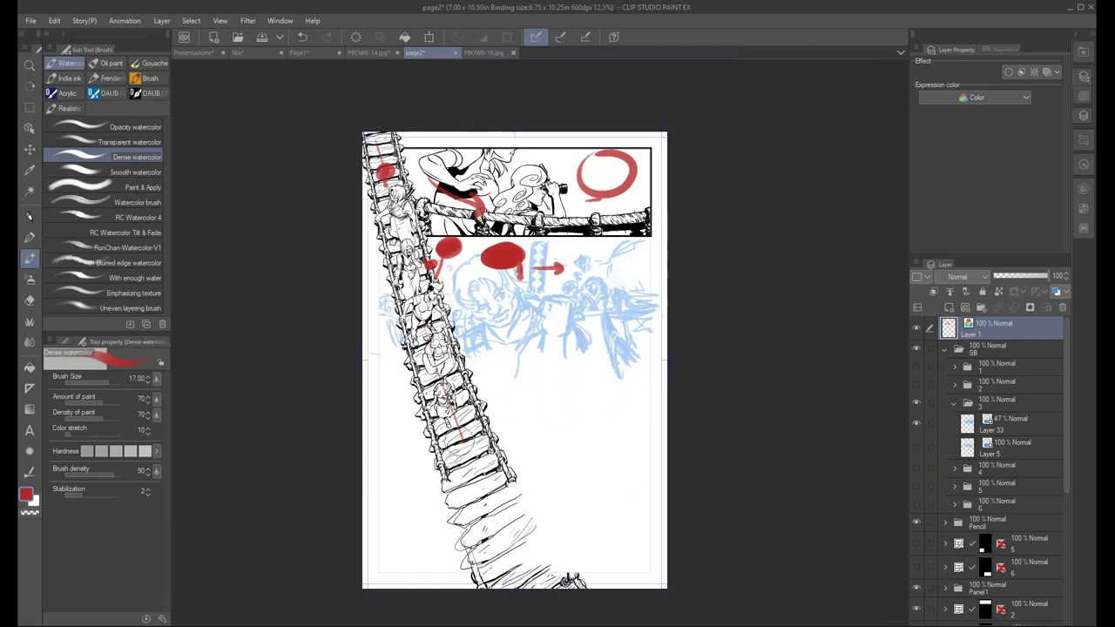
key(ctrl+plus)
scroll(610, 348, up, 3)
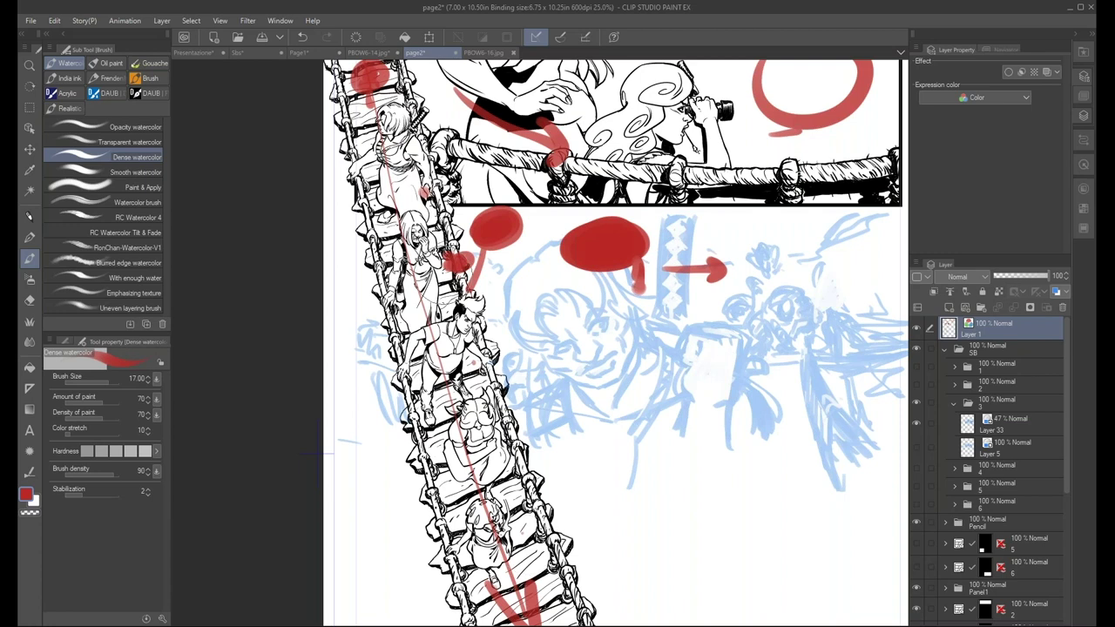
drag(540, 453, 514, 416)
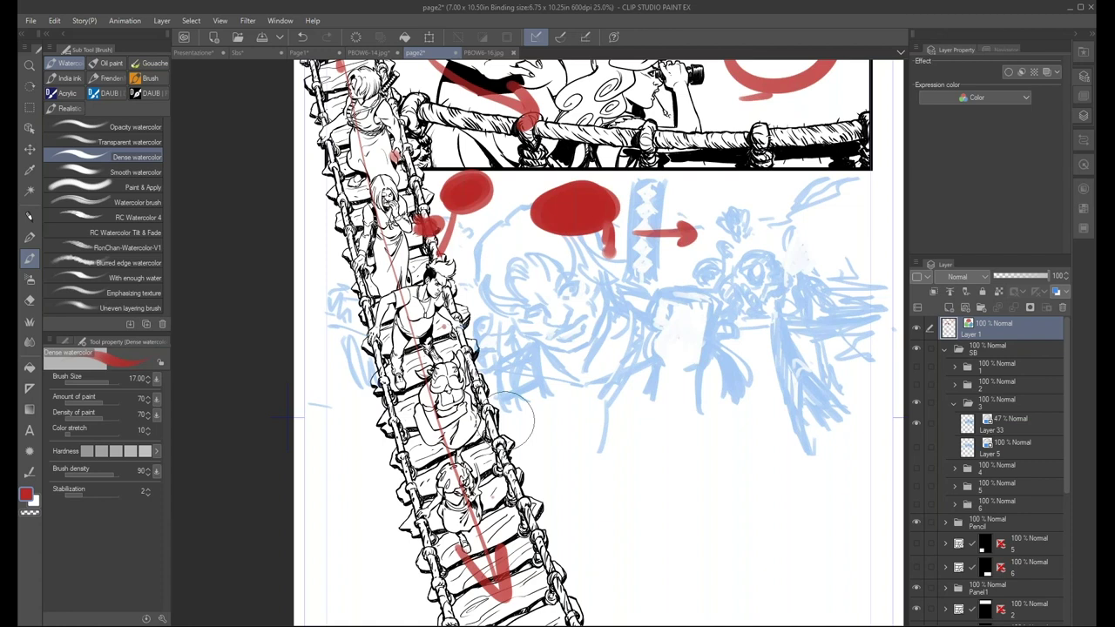
mouse_move(696, 335)
mouse_down()
mouse_move(677, 366)
mouse_move(688, 392)
mouse_move(689, 343)
mouse_move(724, 427)
mouse_up()
drag(547, 187, 536, 220)
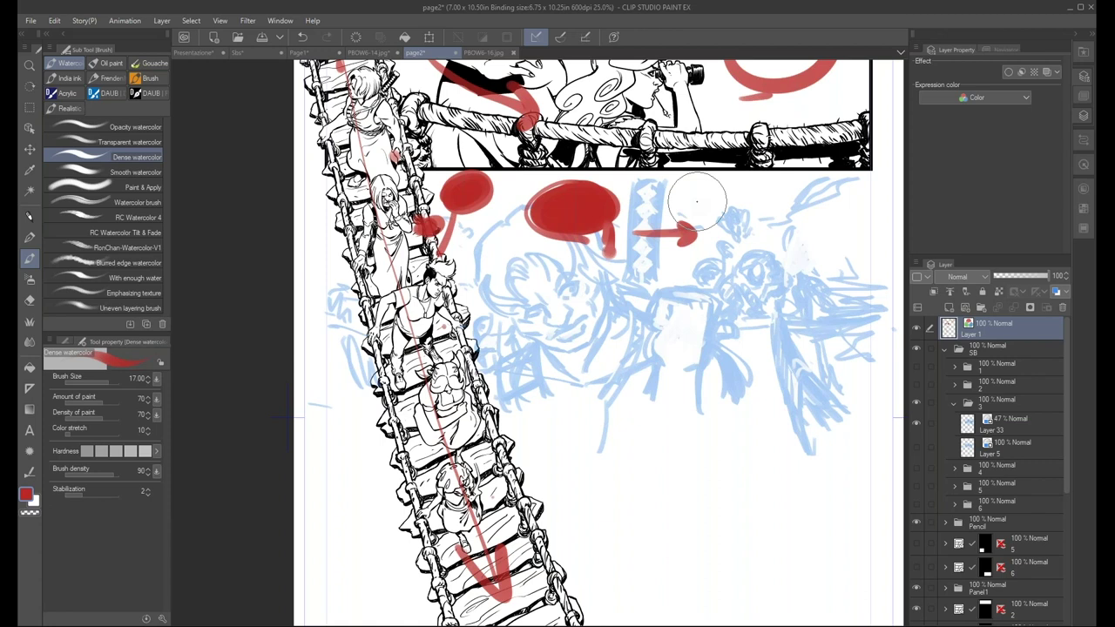
Collapse sketch folder 3 and hide panel 3's blue rough sketch
scroll(1066, 413, down, 2)
scroll(1066, 471, down, 2)
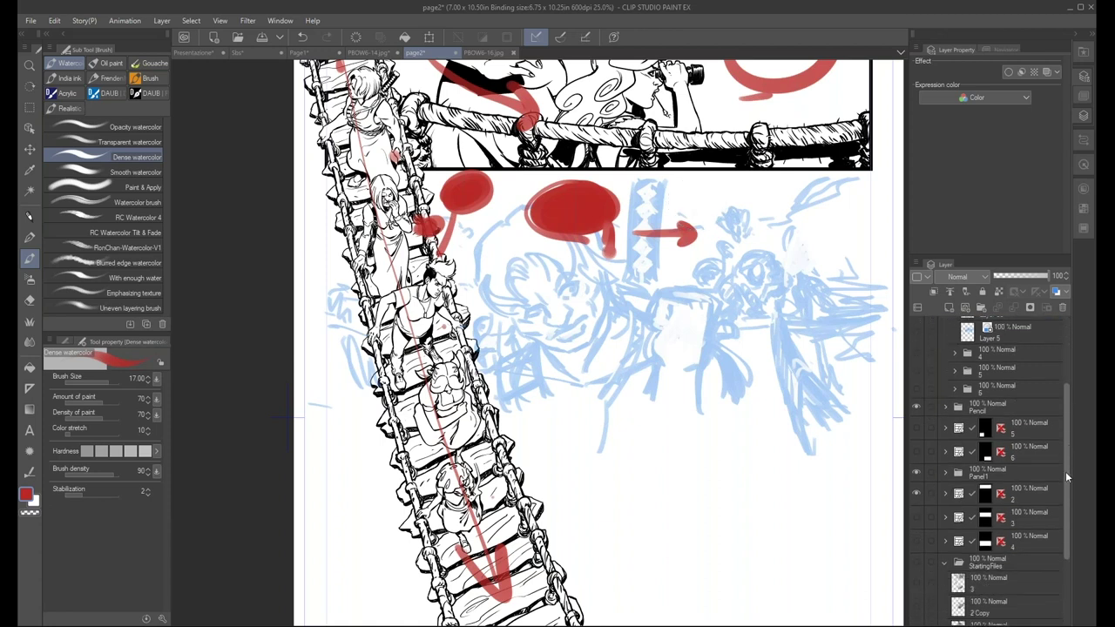
scroll(1066, 427, up, 2)
scroll(1071, 374, up, 2)
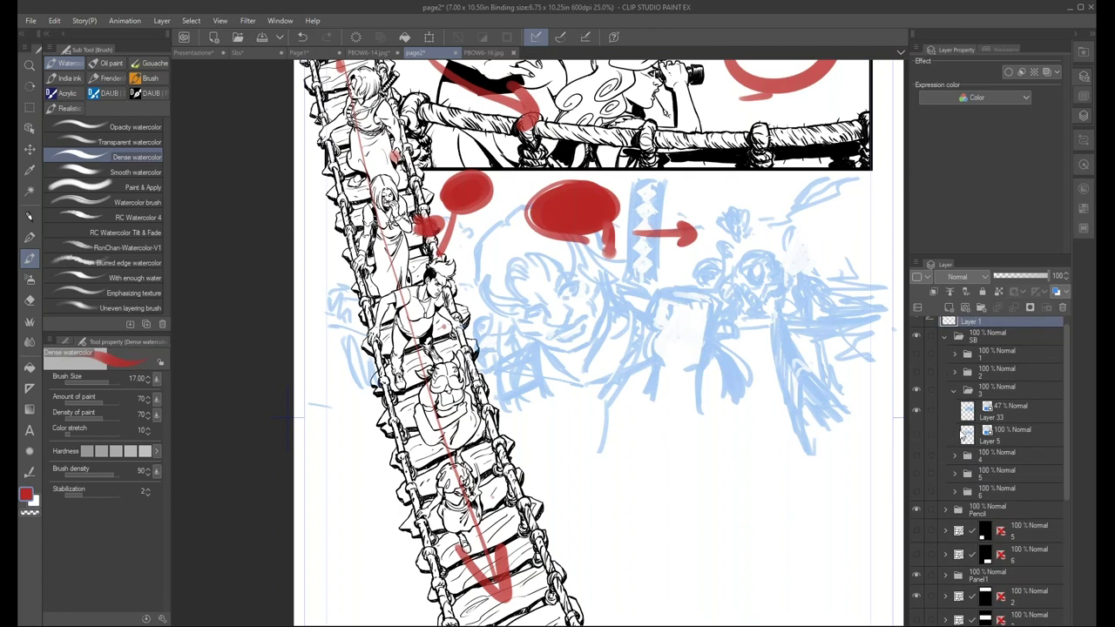
click(954, 390)
click(915, 389)
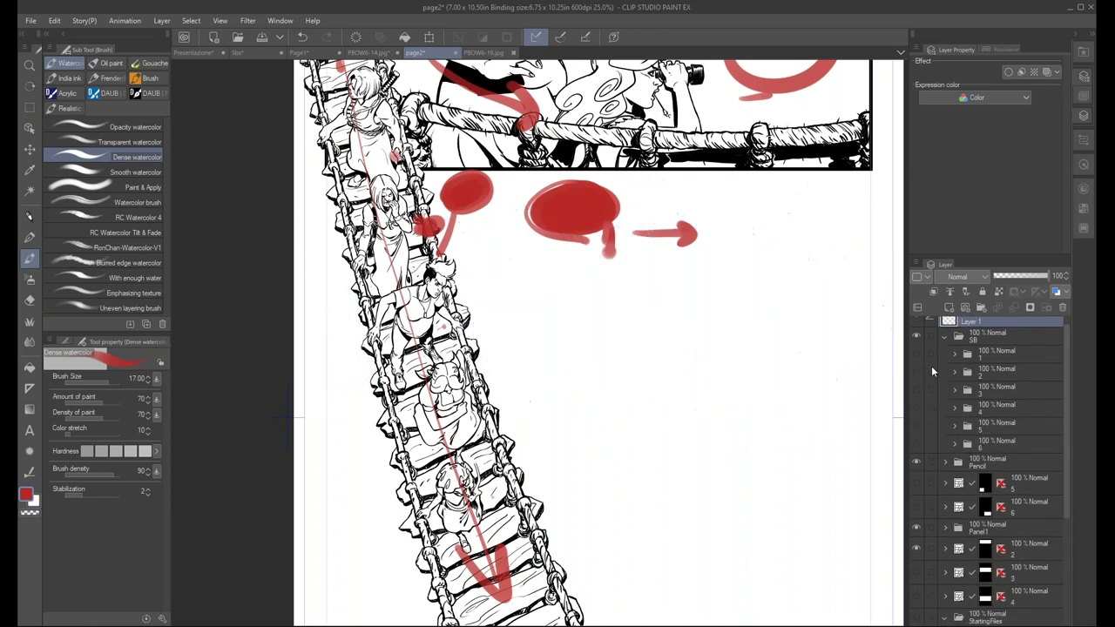
scroll(1066, 457, down, 1)
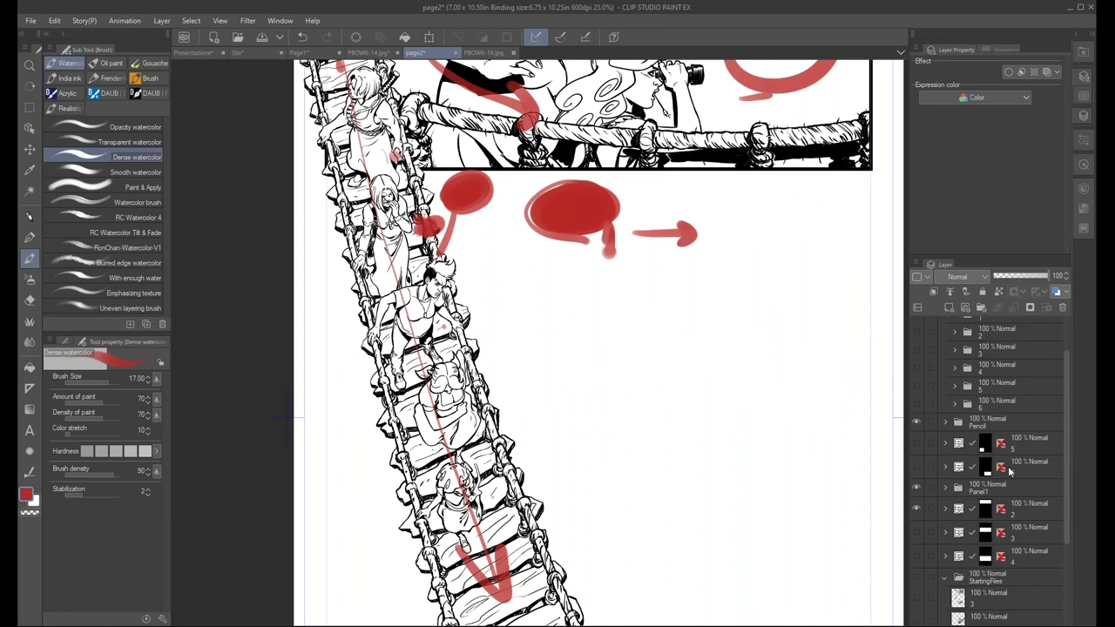
Compare panel 3's pencil sketch, then show the inked version of the lower panel
click(945, 421)
click(916, 474)
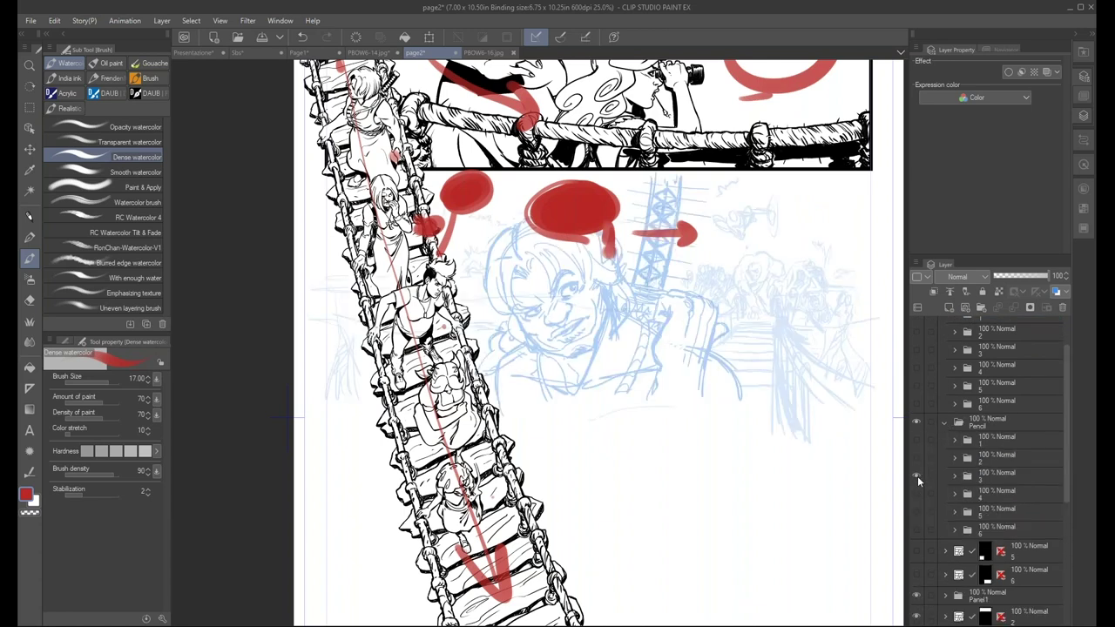
scroll(788, 374, up, 1)
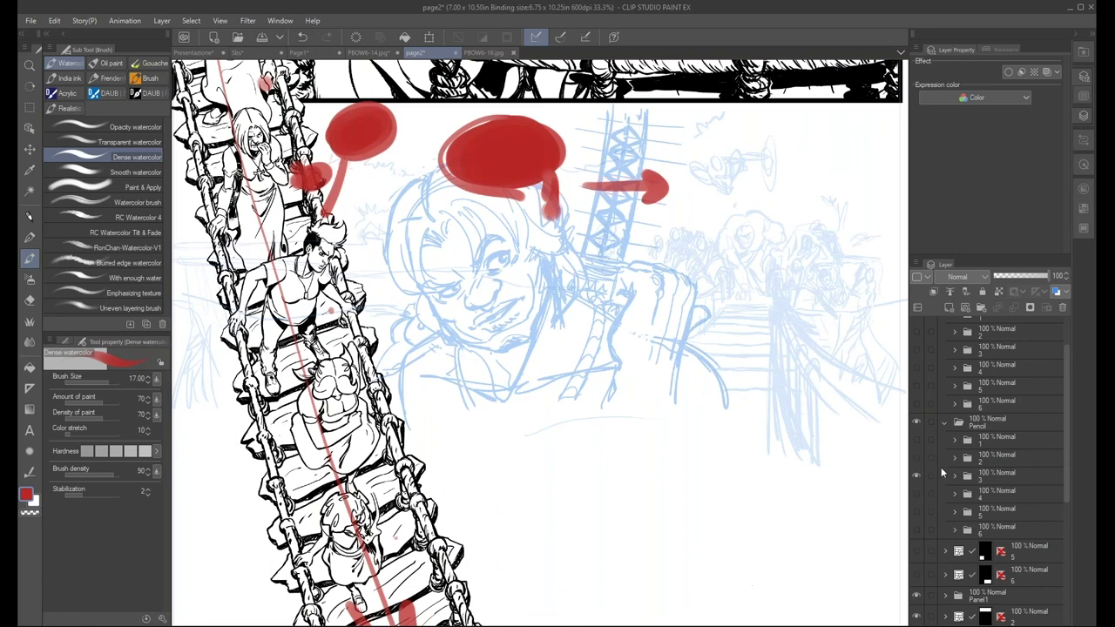
click(920, 478)
scroll(920, 483, down, 3)
scroll(919, 492, down, 2)
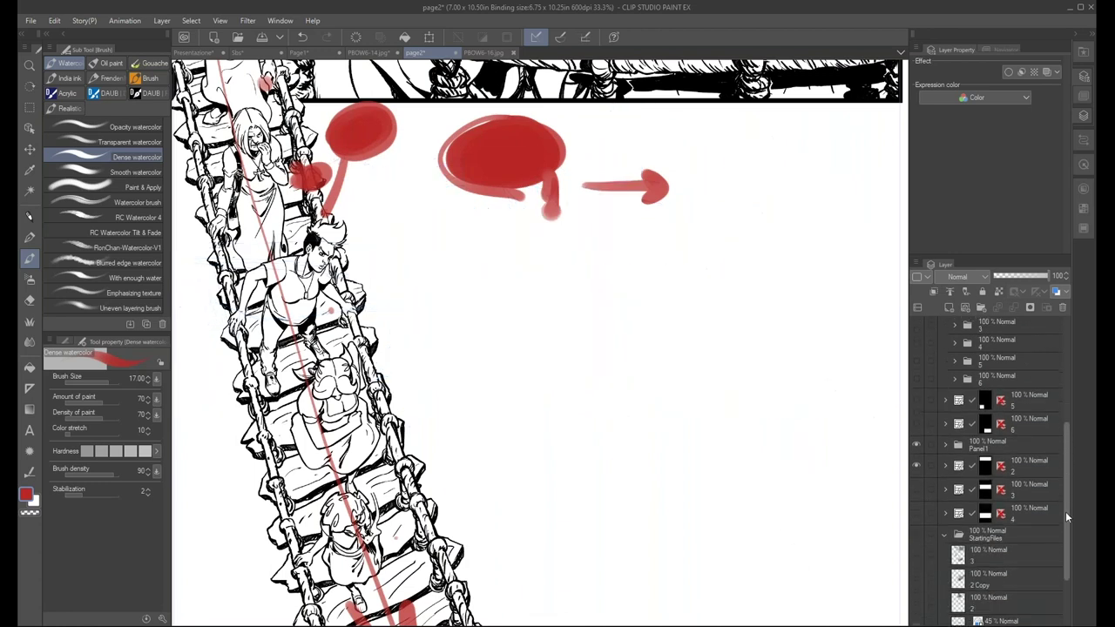
click(917, 490)
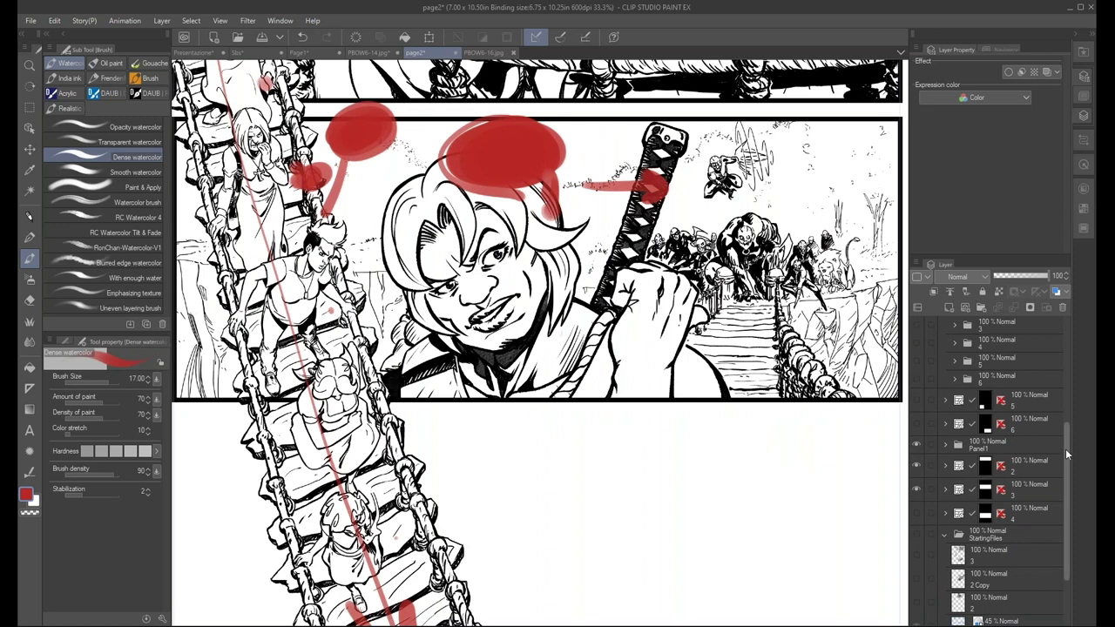
Hide the red marks, show and select sketch folder 4, and switch to the Sbs document
scroll(1001, 418, up, 5)
click(922, 322)
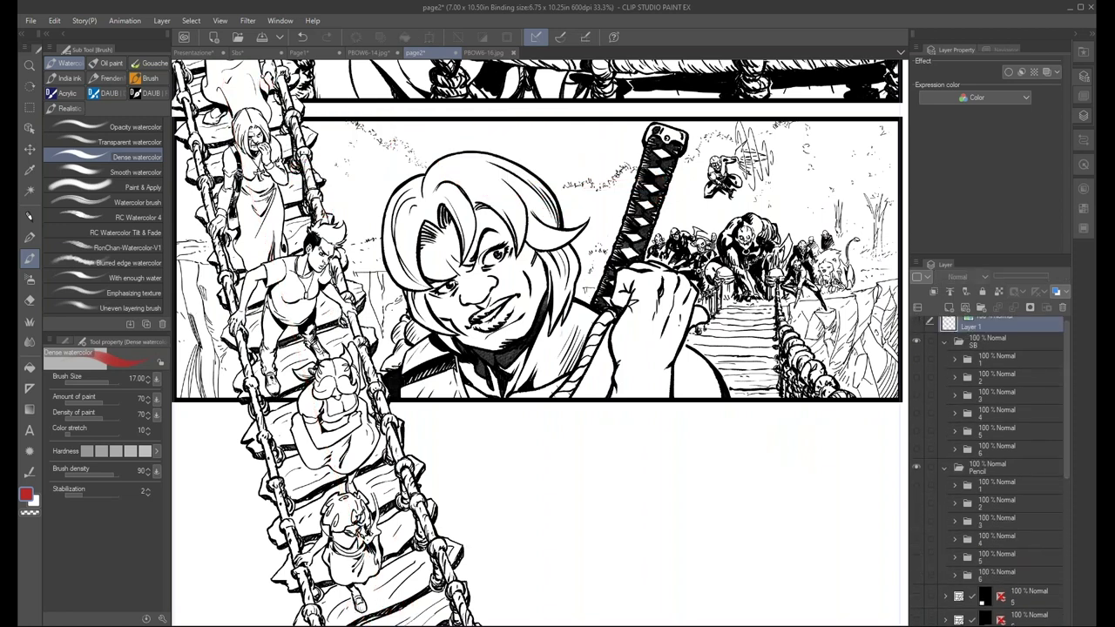
scroll(405, 357, down, 2)
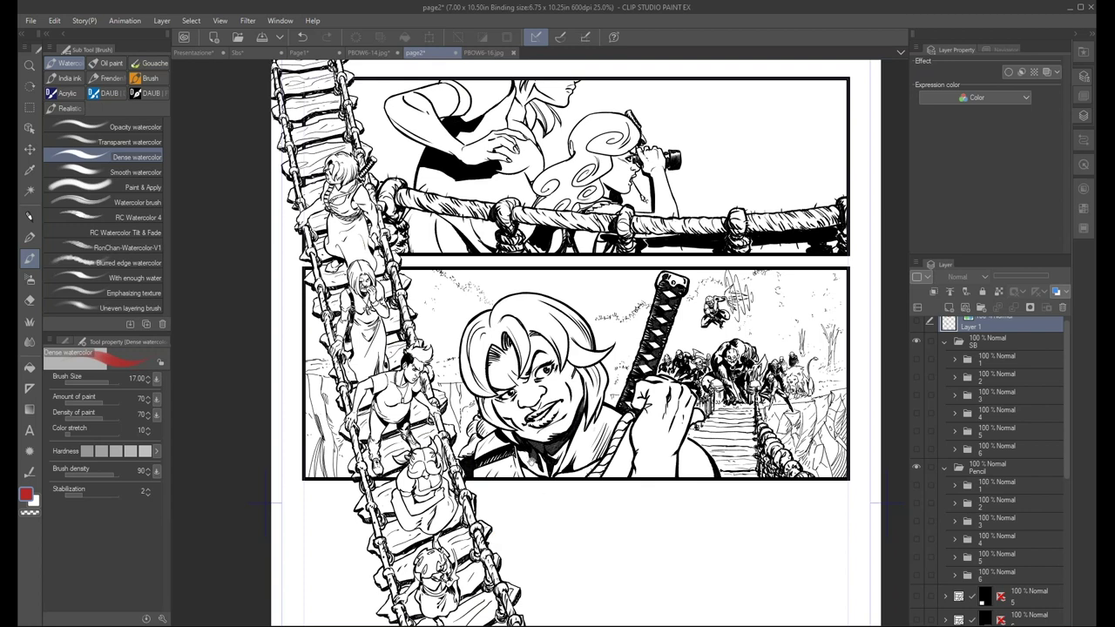
scroll(478, 454, down, 3)
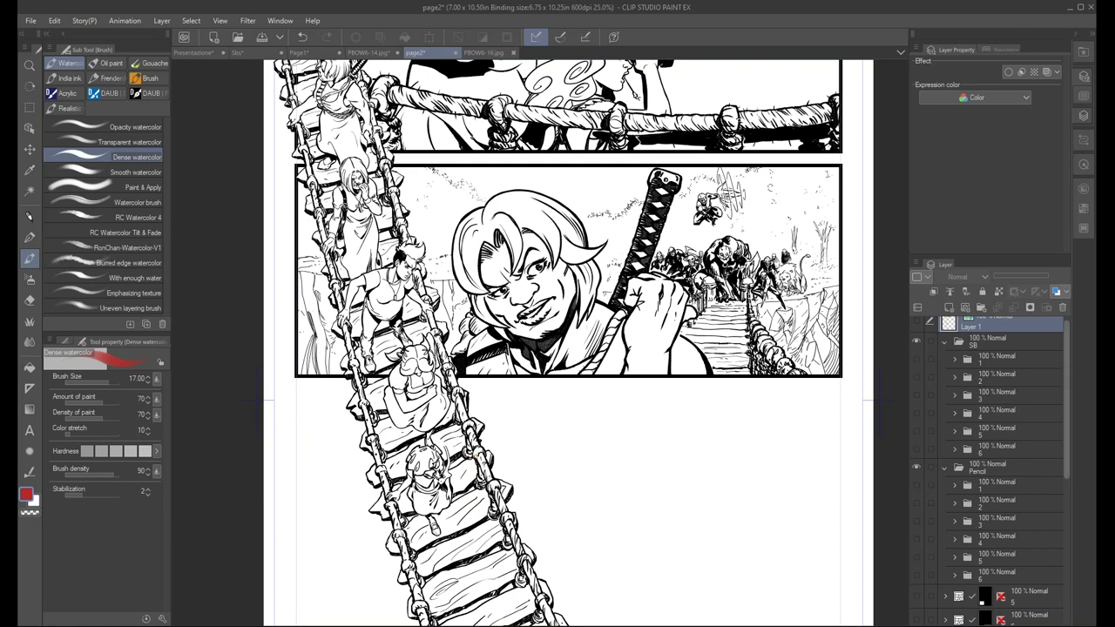
scroll(1068, 376, up, 1)
click(915, 421)
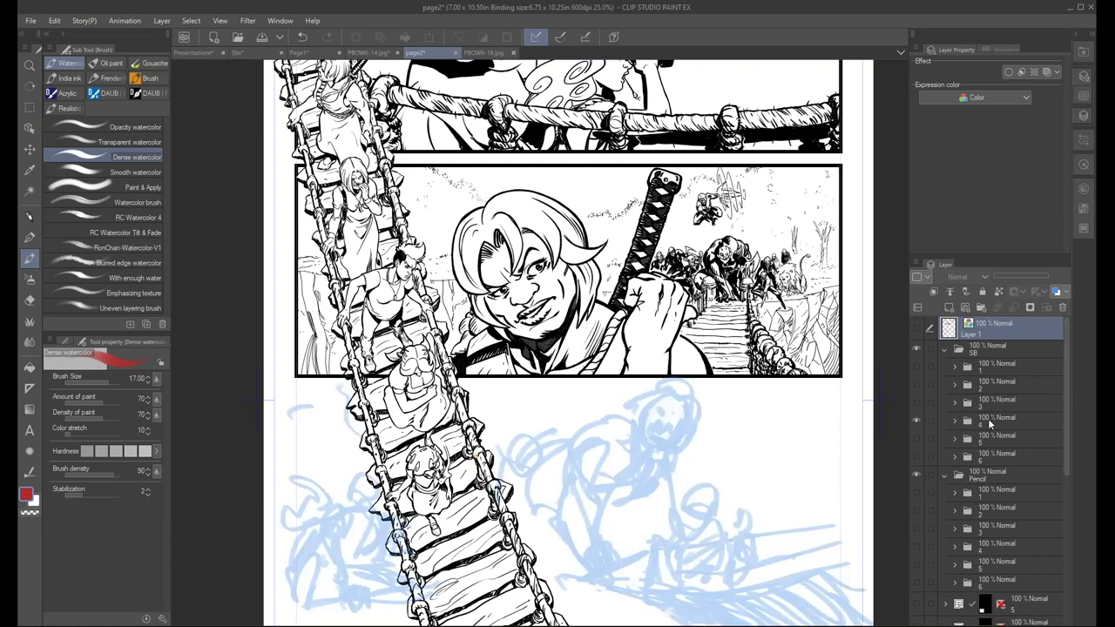
click(1012, 424)
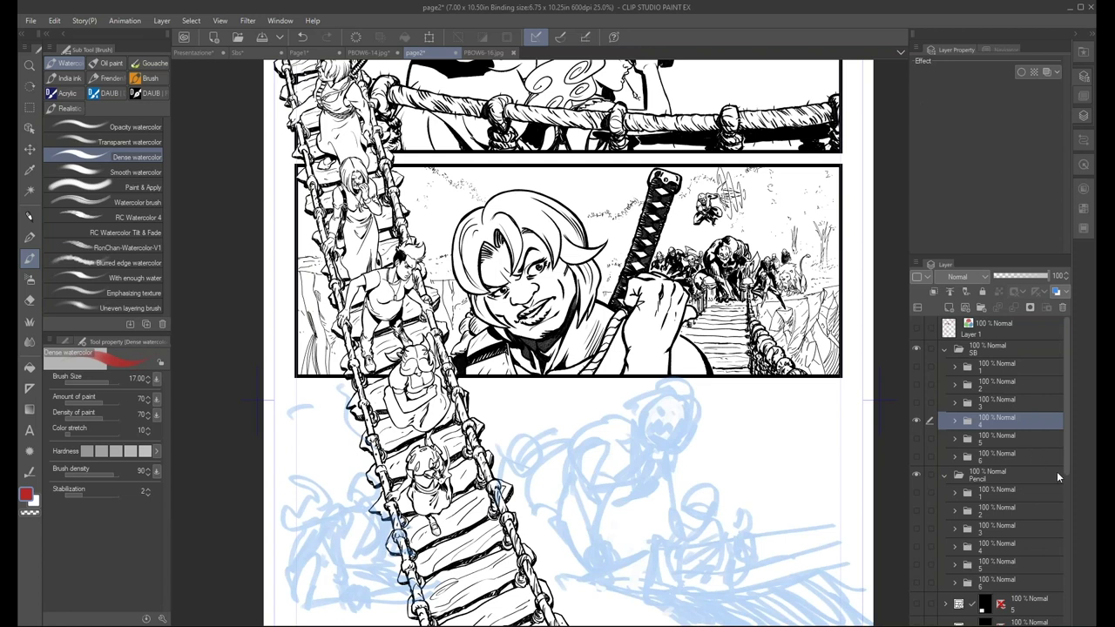
click(258, 53)
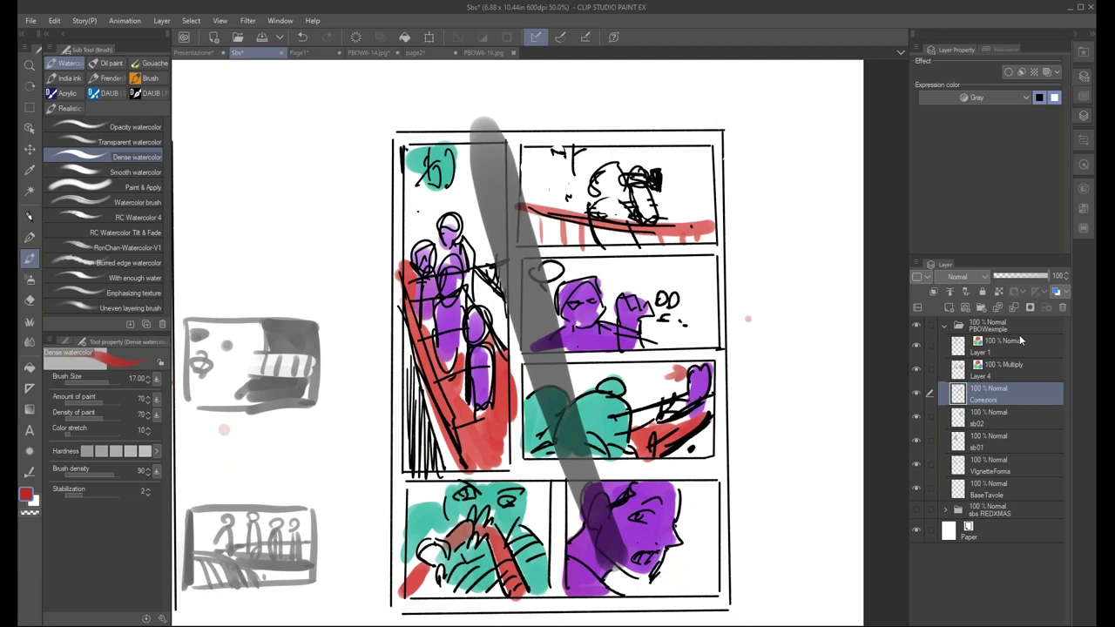
Return to page2 and pan down to the lower panel's blue rough sketch
click(416, 52)
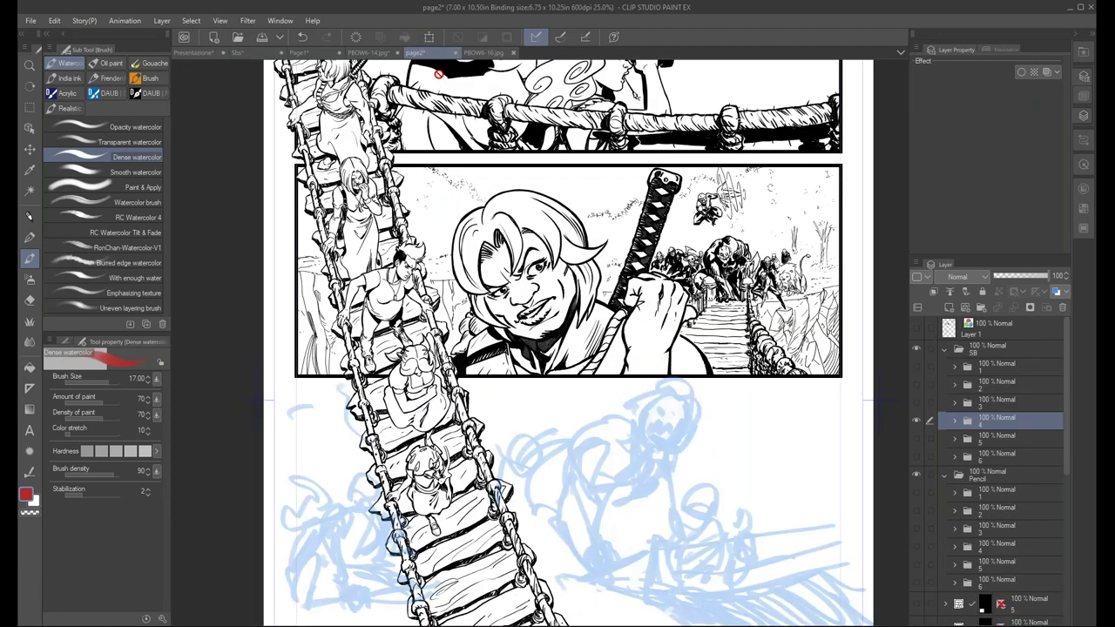
drag(649, 552, 599, 430)
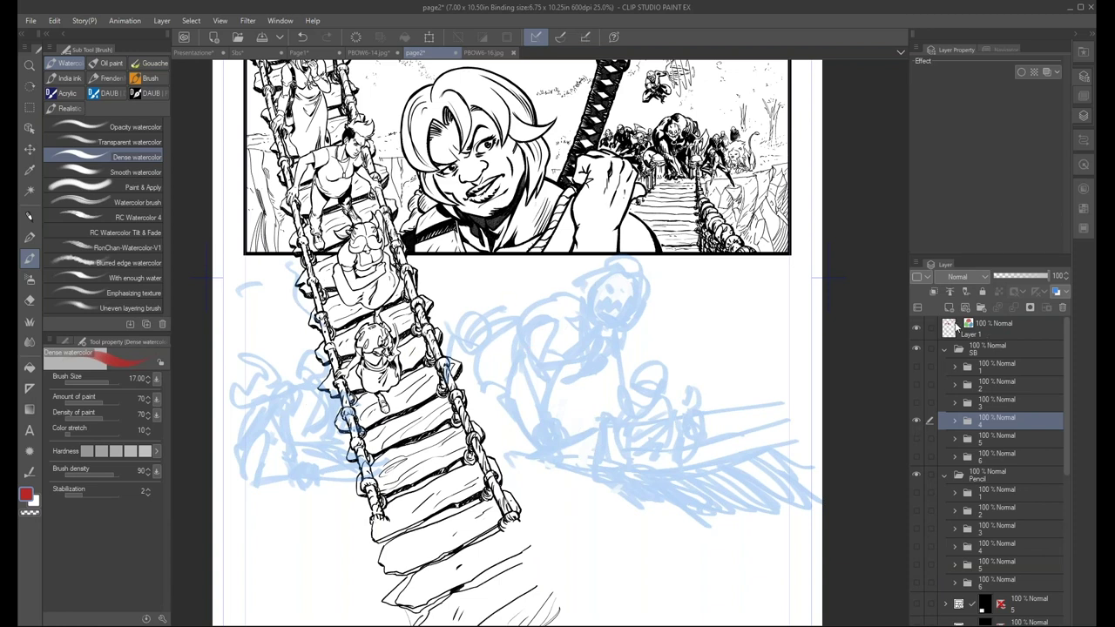
Show and select the red marks layer, then paint a long diagonal red arrow across the lower panel
click(915, 324)
click(993, 327)
mouse_move(247, 457)
mouse_down()
mouse_move(631, 272)
mouse_move(684, 451)
mouse_up()
drag(612, 294, 620, 279)
mouse_move(550, 358)
mouse_down()
mouse_move(620, 277)
mouse_move(585, 314)
mouse_move(448, 374)
mouse_move(609, 448)
mouse_move(640, 292)
mouse_up()
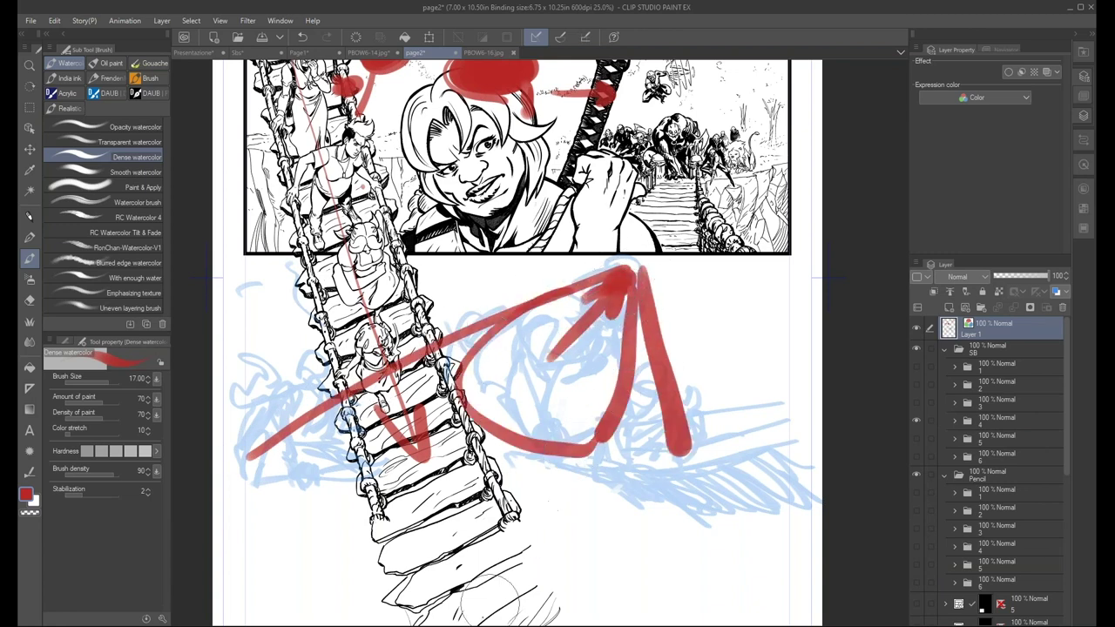
Add a red hook, a downward sweep, a vertical stroke and two horizontal flow lines
drag(468, 294, 484, 308)
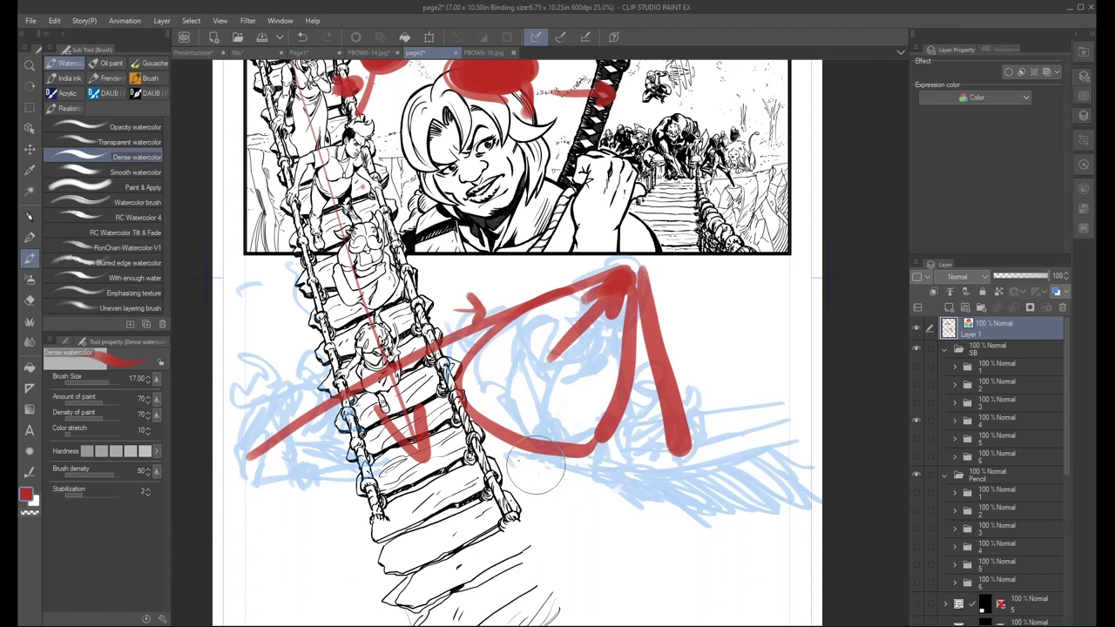
drag(479, 445, 735, 523)
drag(572, 392, 571, 467)
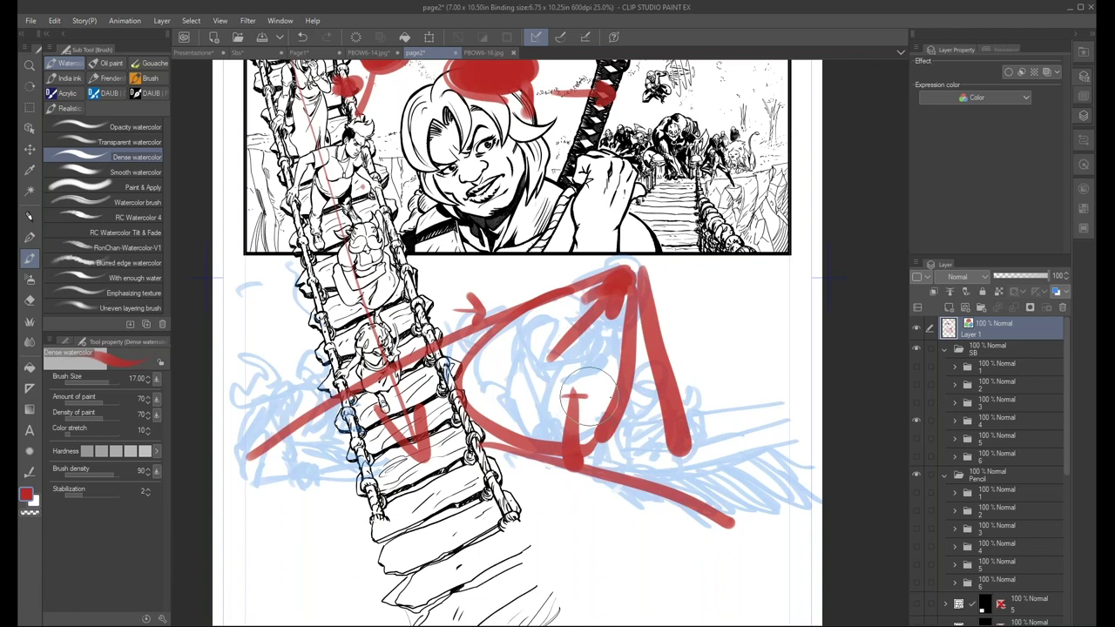
drag(562, 397, 792, 384)
drag(568, 462, 801, 442)
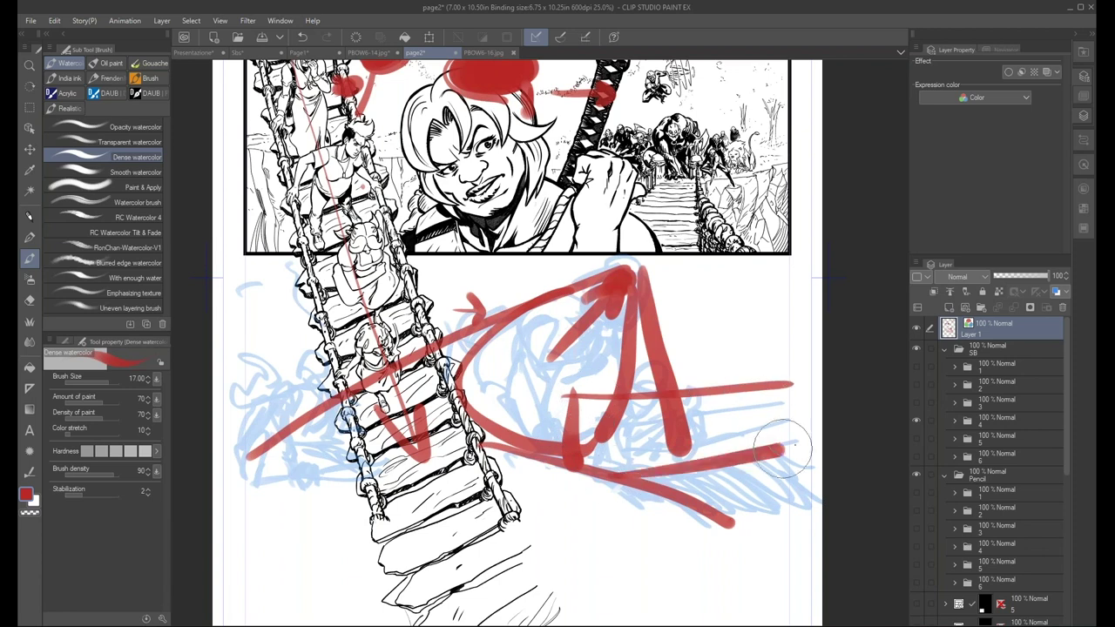
Hide the red marks layer and briefly toggle the blue rough sketch off and on
click(915, 327)
scroll(1061, 467, down, 2)
scroll(1061, 467, down, 2)
scroll(1064, 426, up, 3)
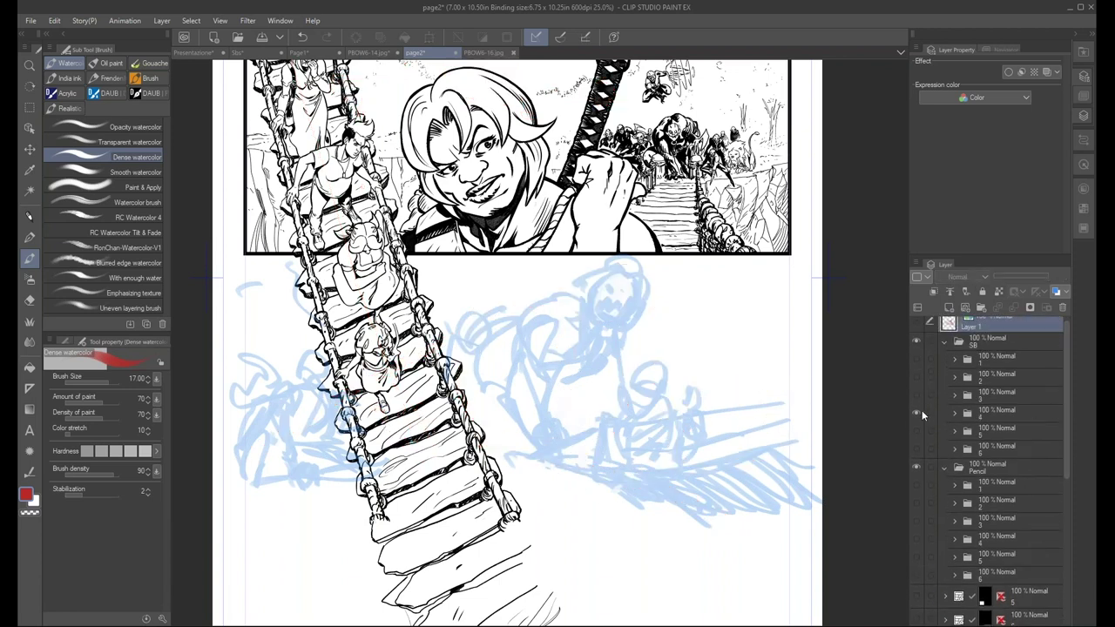
click(916, 540)
click(916, 540)
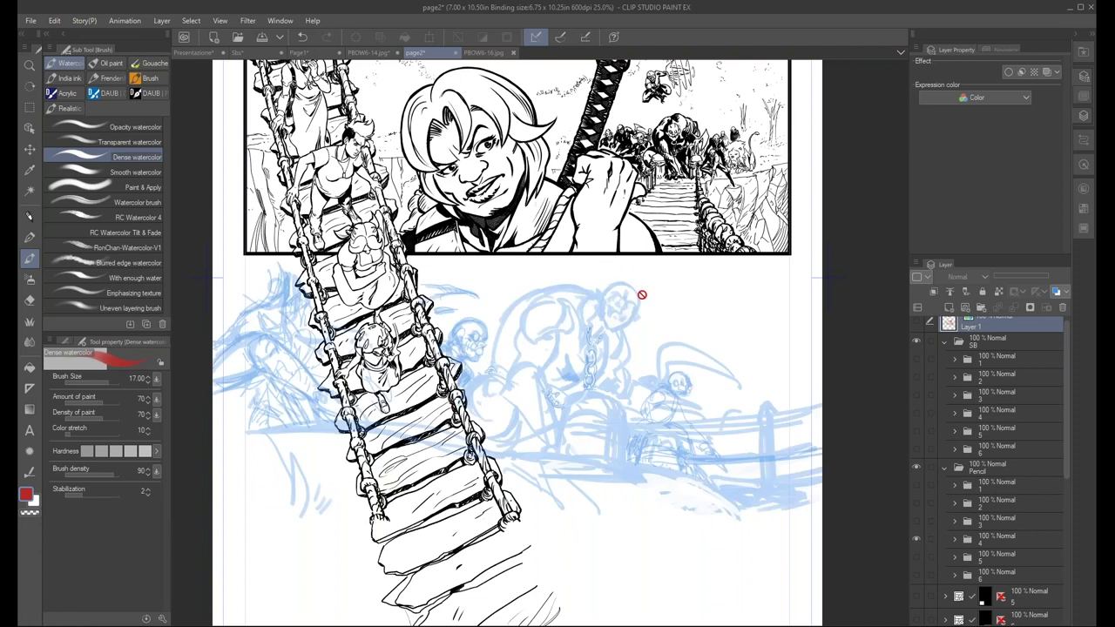
click(916, 539)
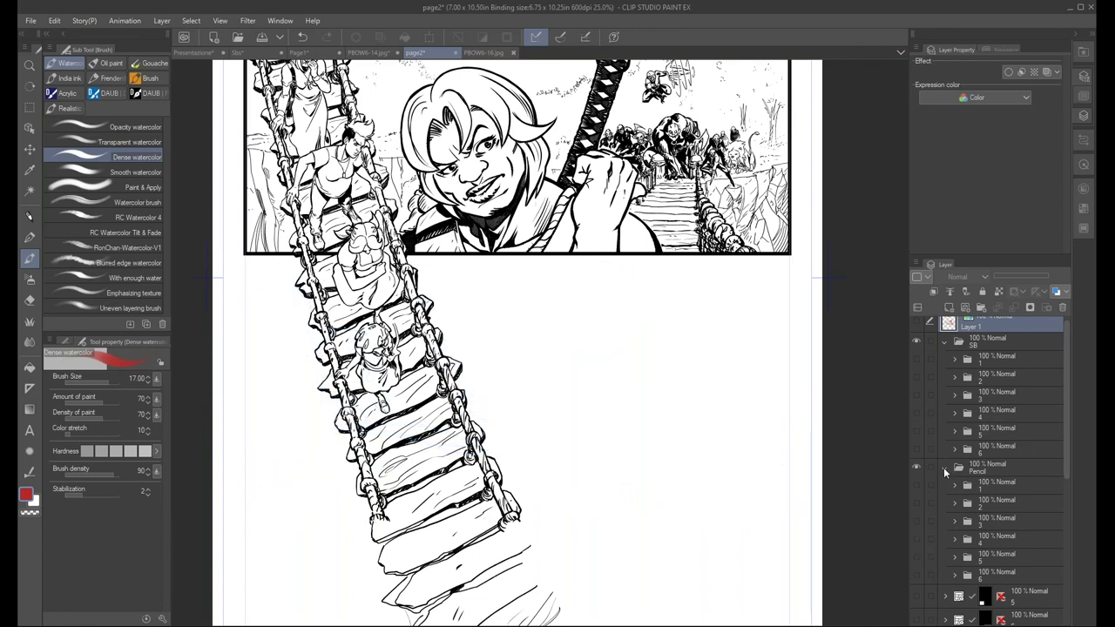
click(943, 466)
drag(1064, 477, 1065, 512)
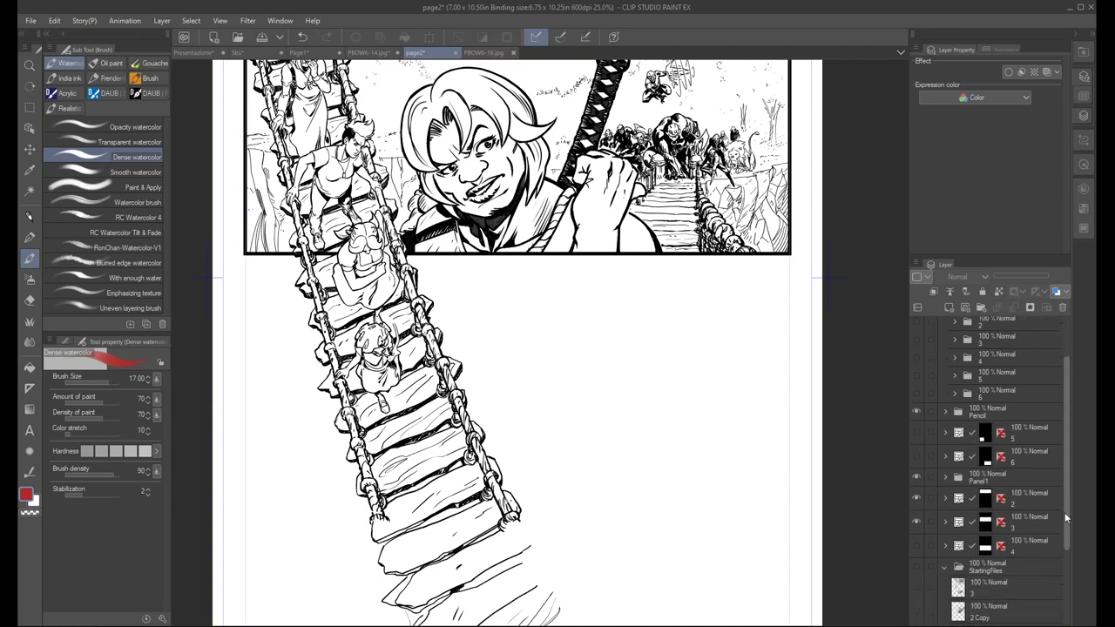
click(916, 544)
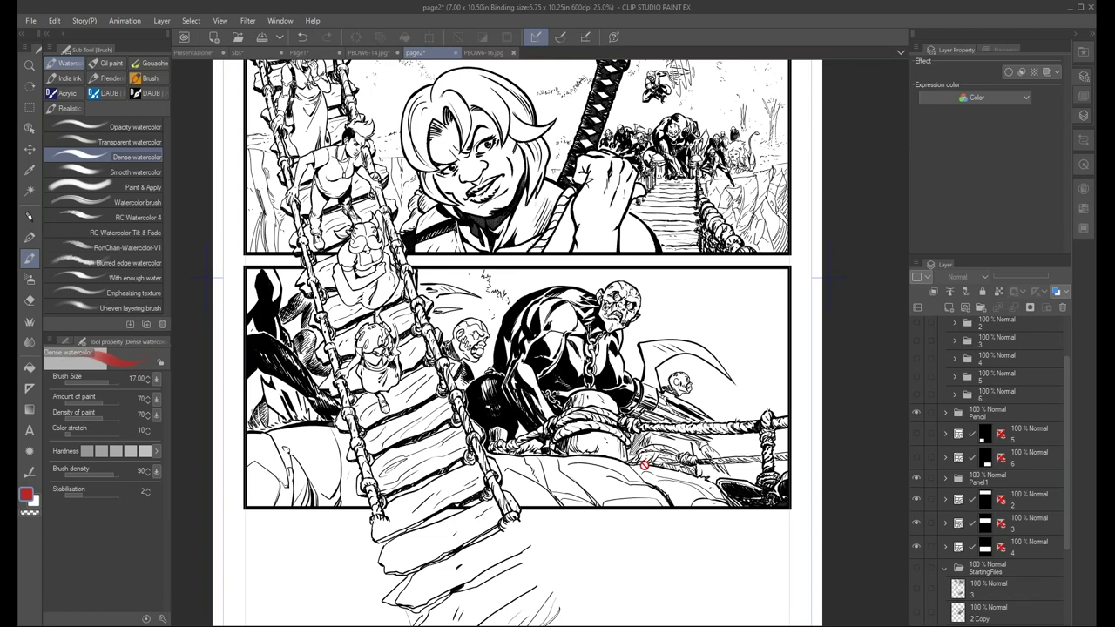
scroll(645, 466, up, 1)
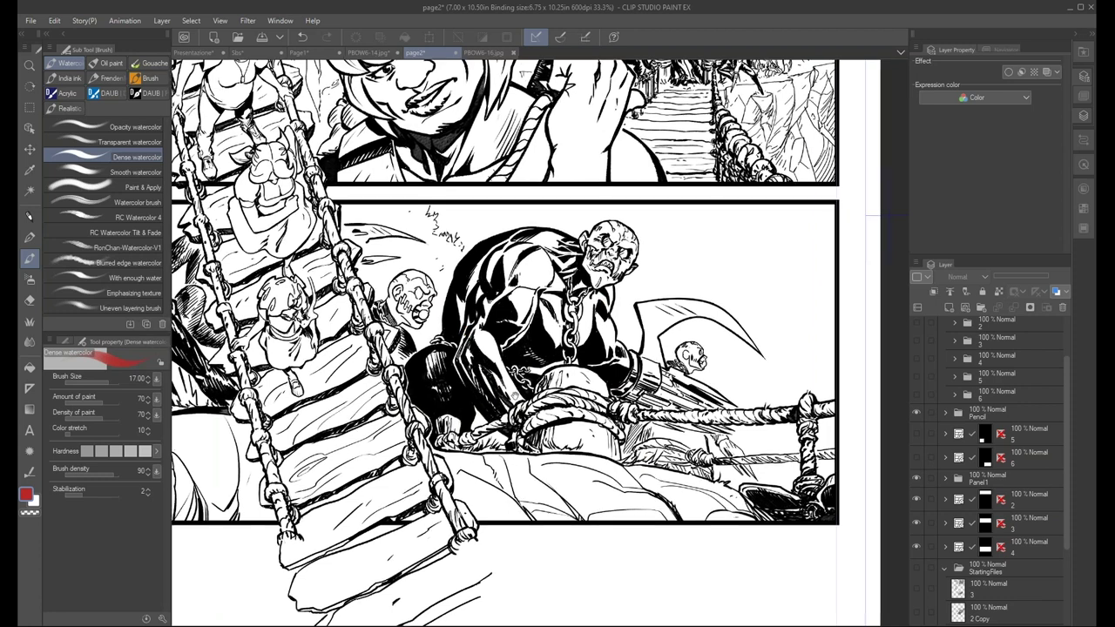
drag(232, 218, 384, 236)
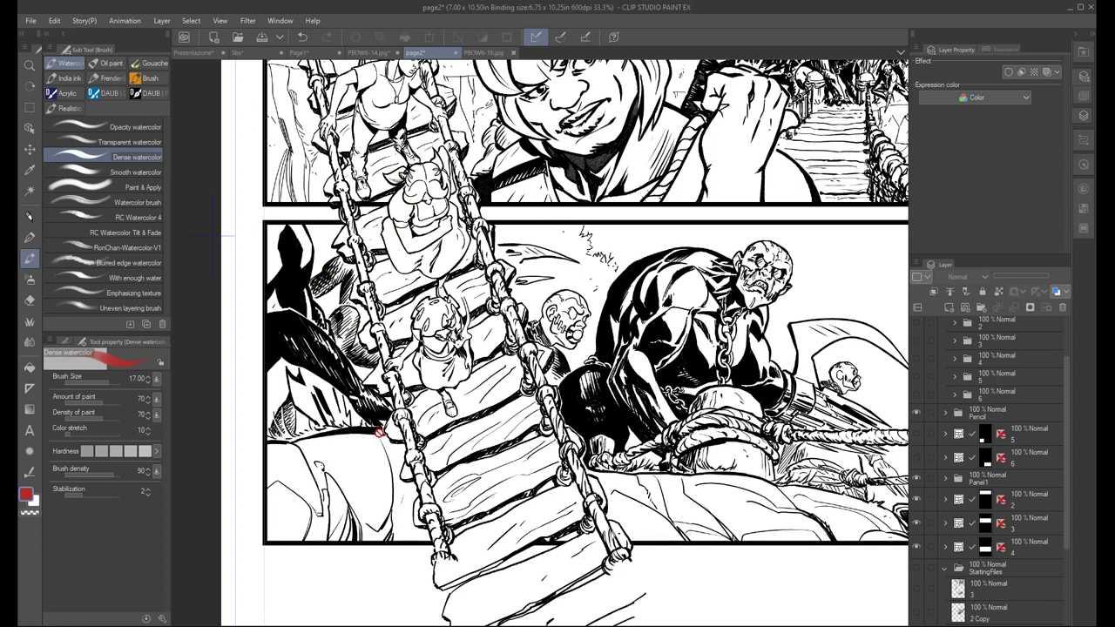
scroll(406, 442, down, 1)
scroll(406, 442, down, 2)
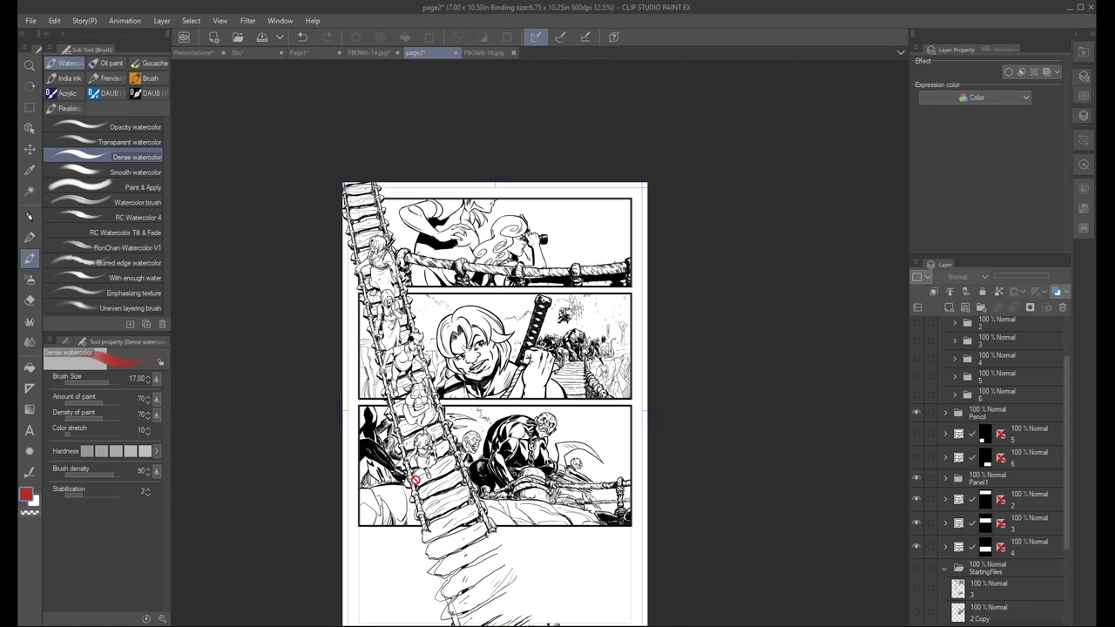
scroll(355, 421, up, 2)
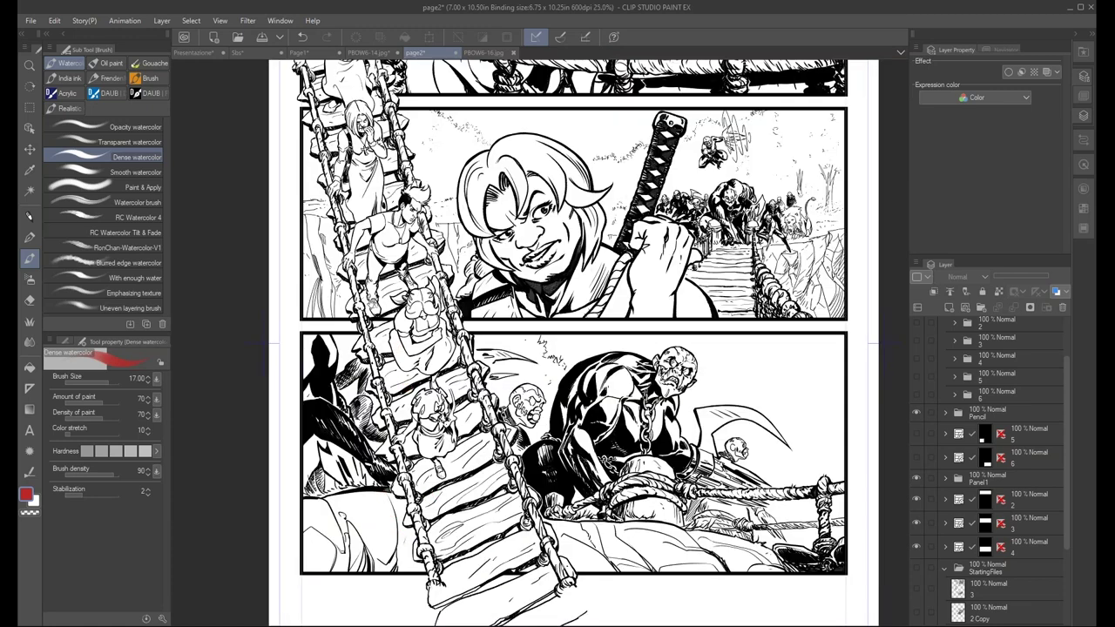
scroll(265, 174, down, 2)
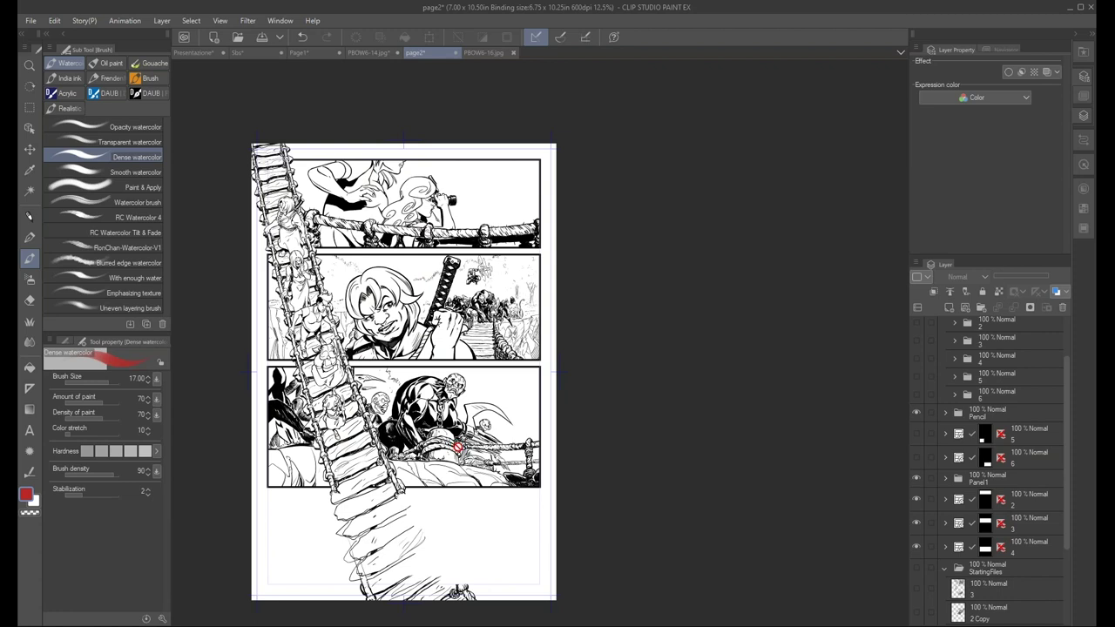
scroll(457, 447, up, 2)
scroll(457, 447, up, 1)
scroll(457, 447, up, 1)
drag(501, 509, 575, 536)
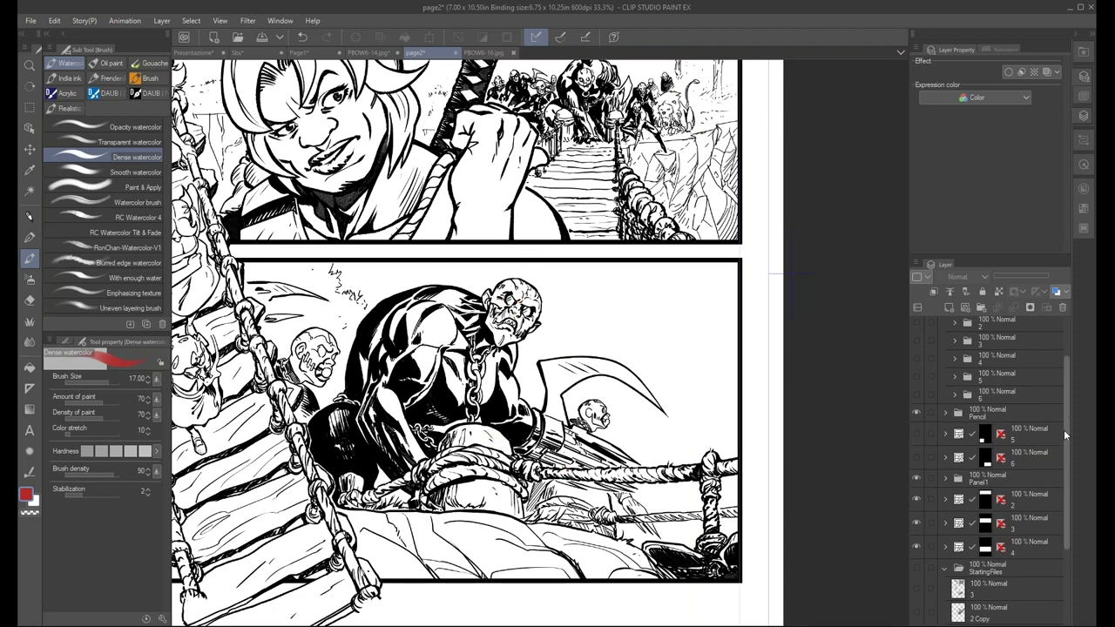
scroll(1064, 429, up, 1)
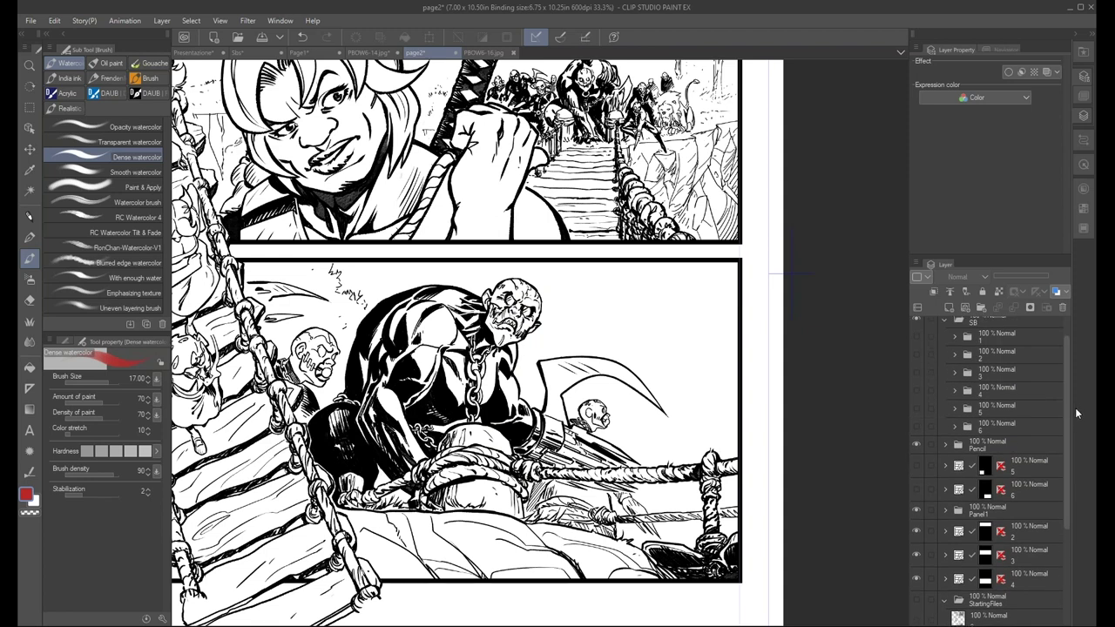
scroll(1066, 438, down, 2)
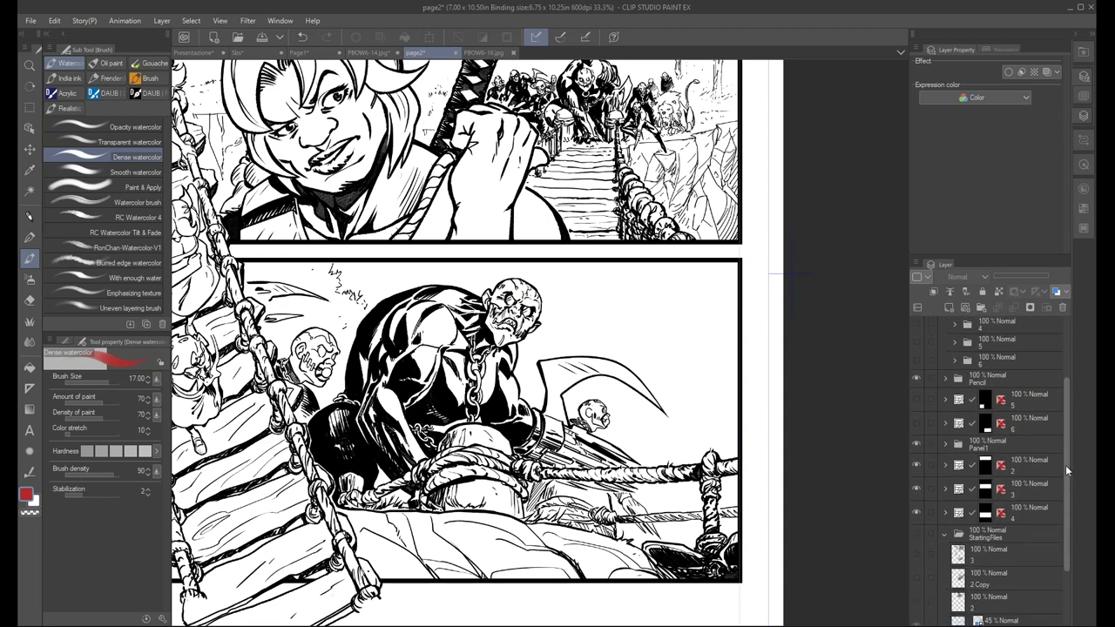
key(ctrl+minus)
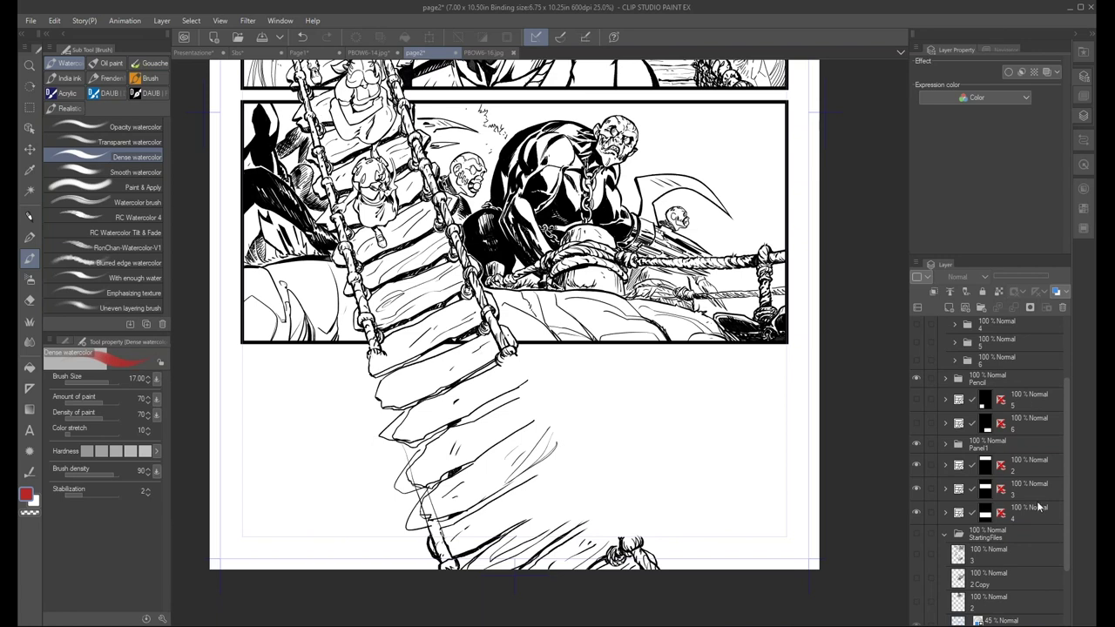
scroll(1066, 514, down, 2)
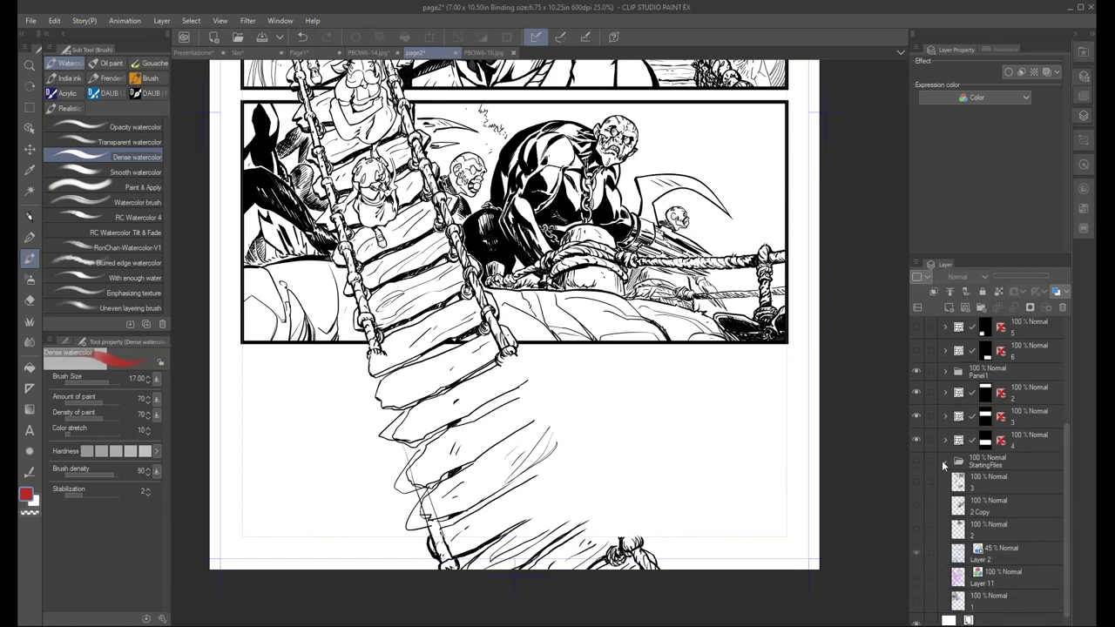
Collapse StartingFiles and reveal the two hidden bottom panels, the monster face and screaming woman
click(941, 460)
click(916, 457)
click(915, 481)
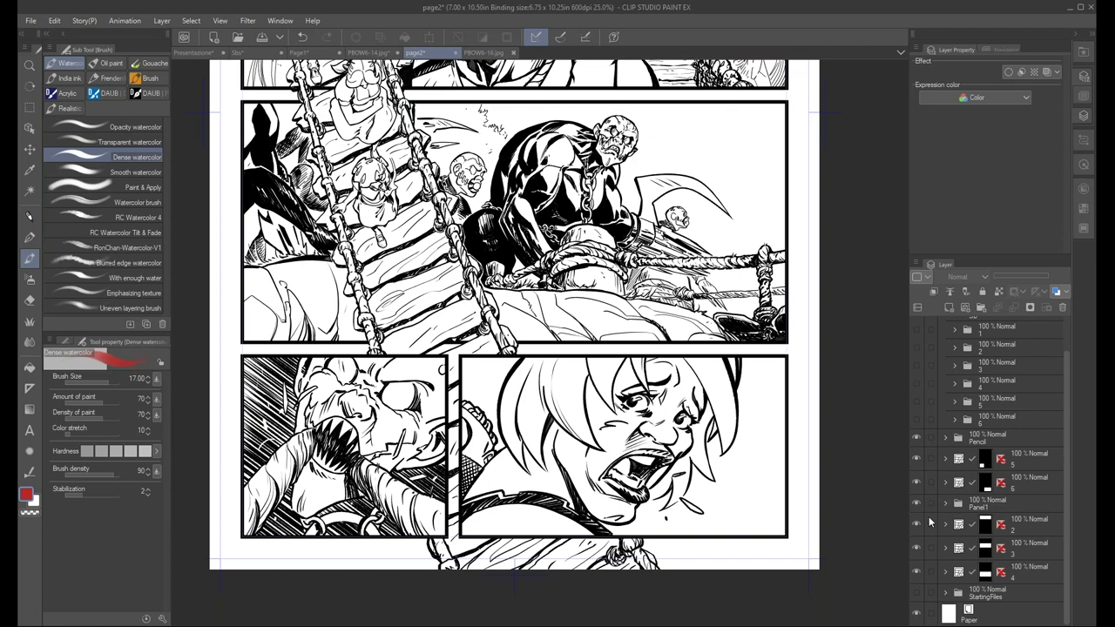
key(ctrl+plus)
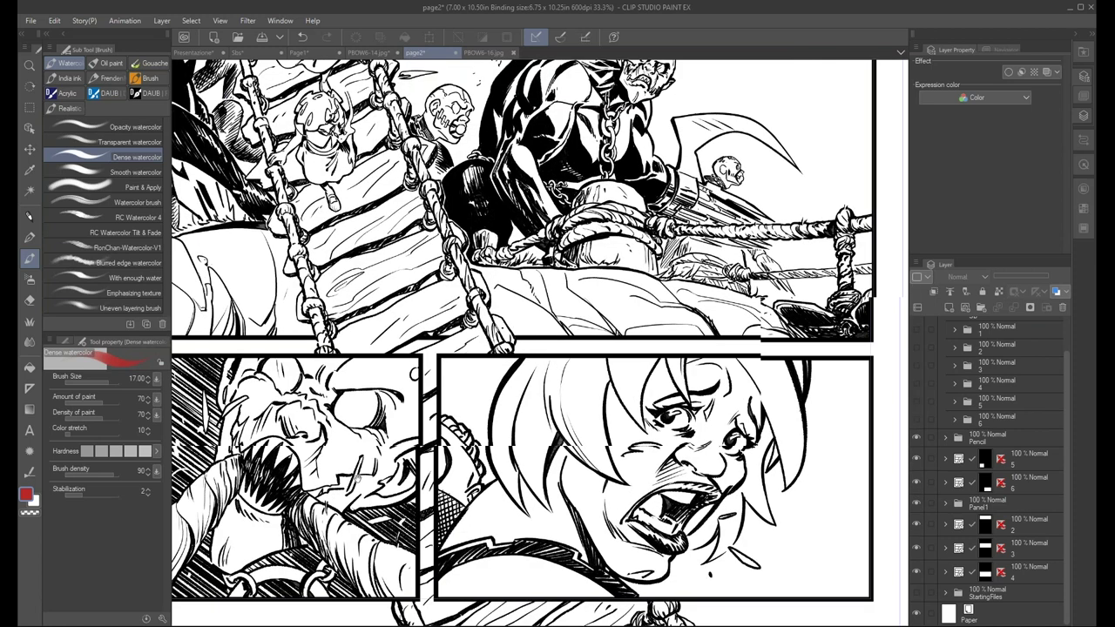
drag(358, 476, 480, 426)
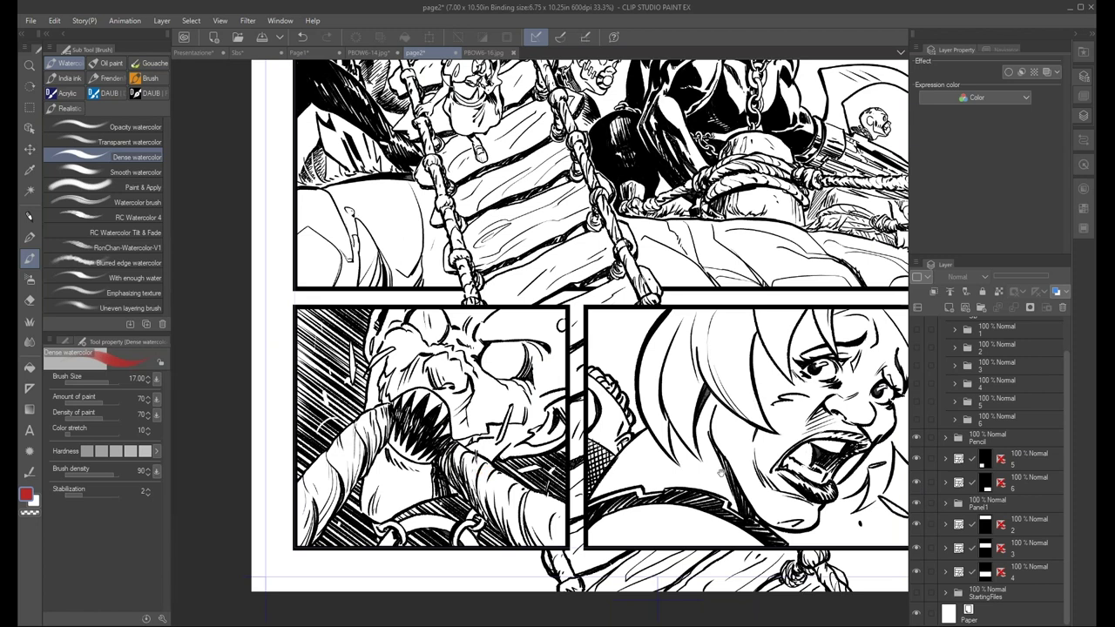
drag(697, 481, 687, 483)
Inspect the bottom row, then check the comic script PDF and return to page2
scroll(684, 482, down, 1)
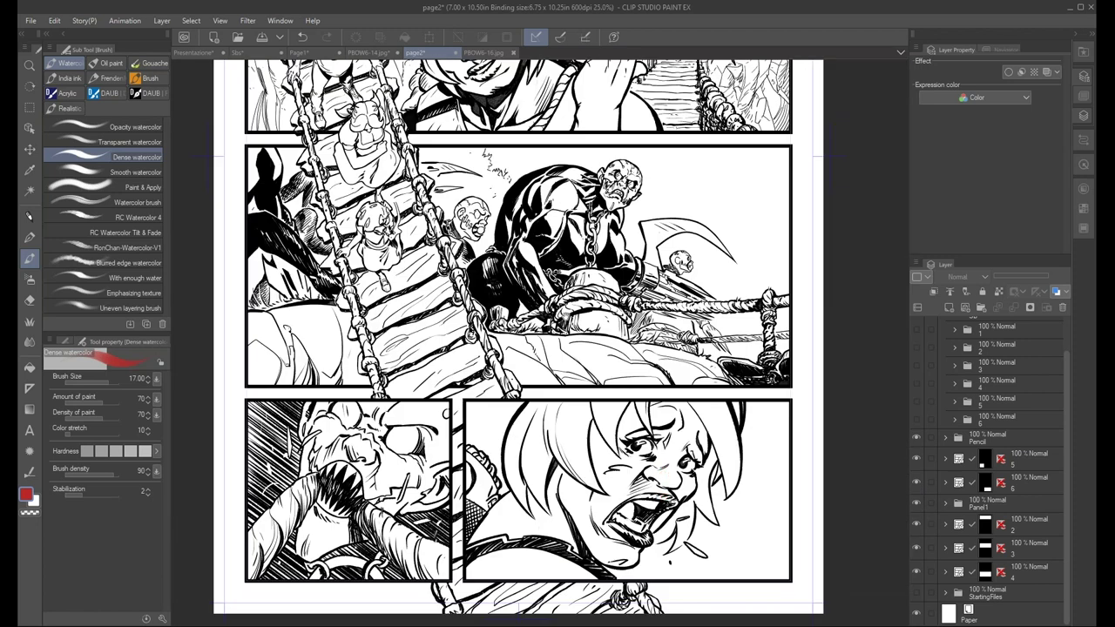
scroll(546, 375, up, 3)
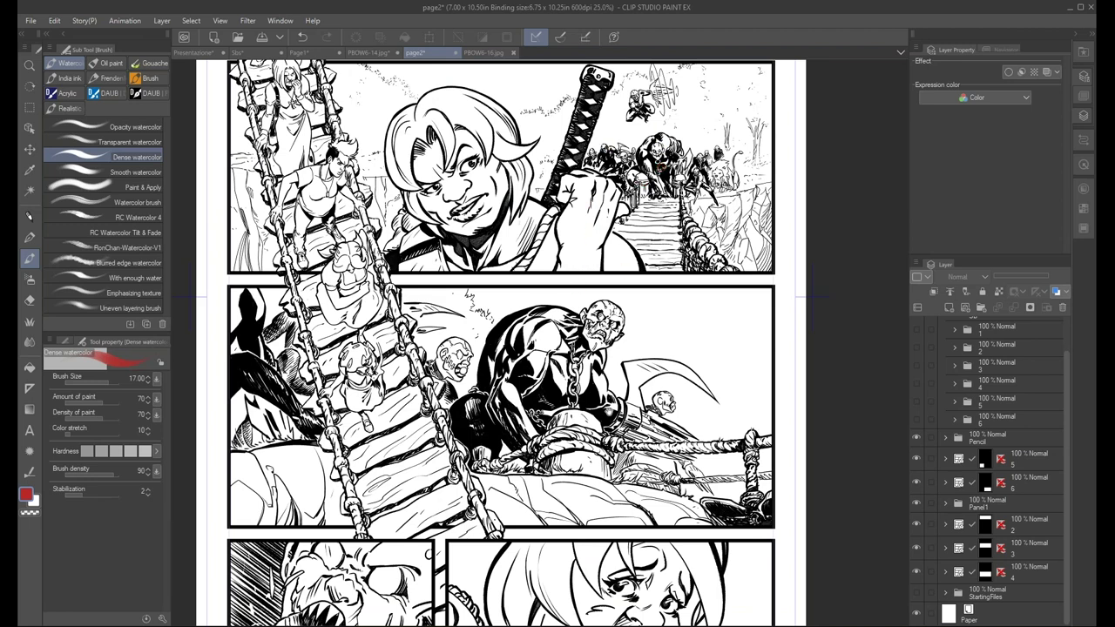
drag(607, 465, 572, 360)
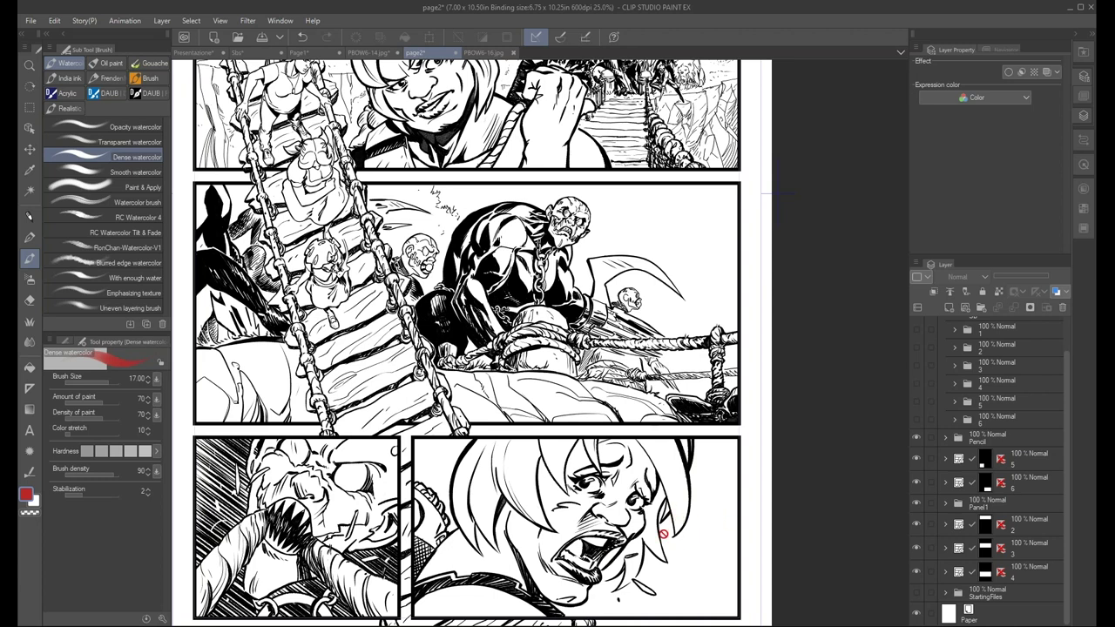
scroll(663, 533, up, 1)
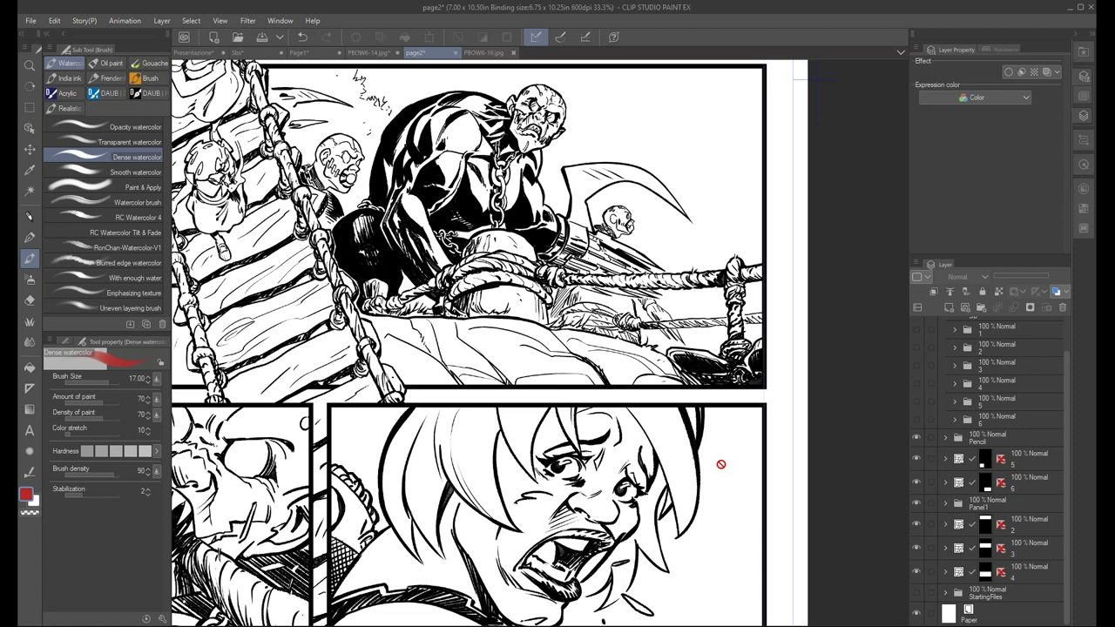
scroll(720, 464, down, 1)
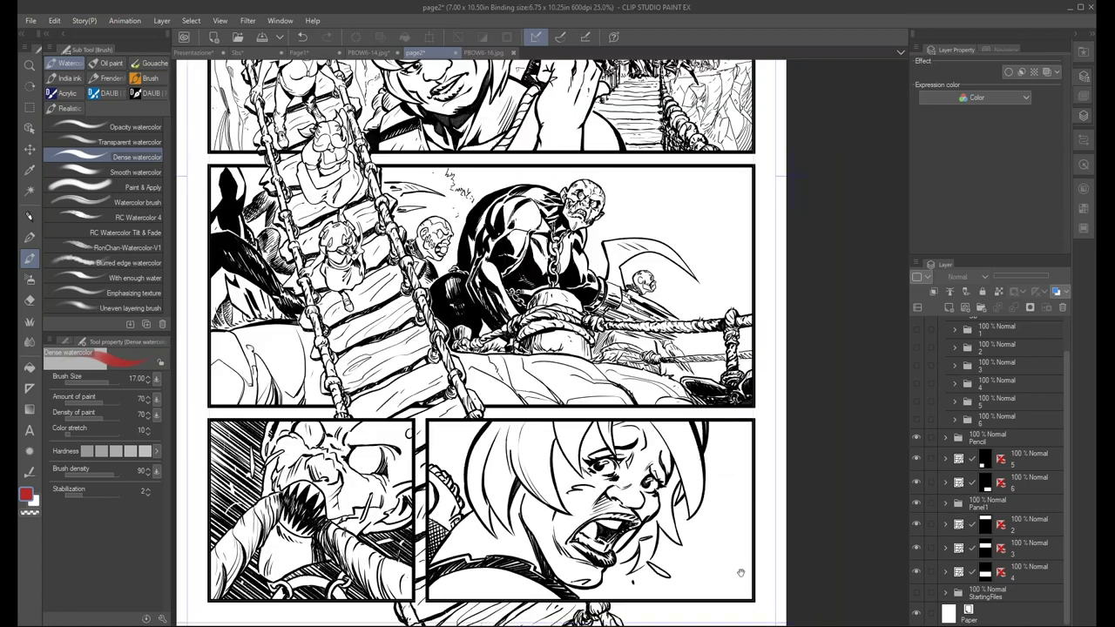
drag(738, 576, 748, 567)
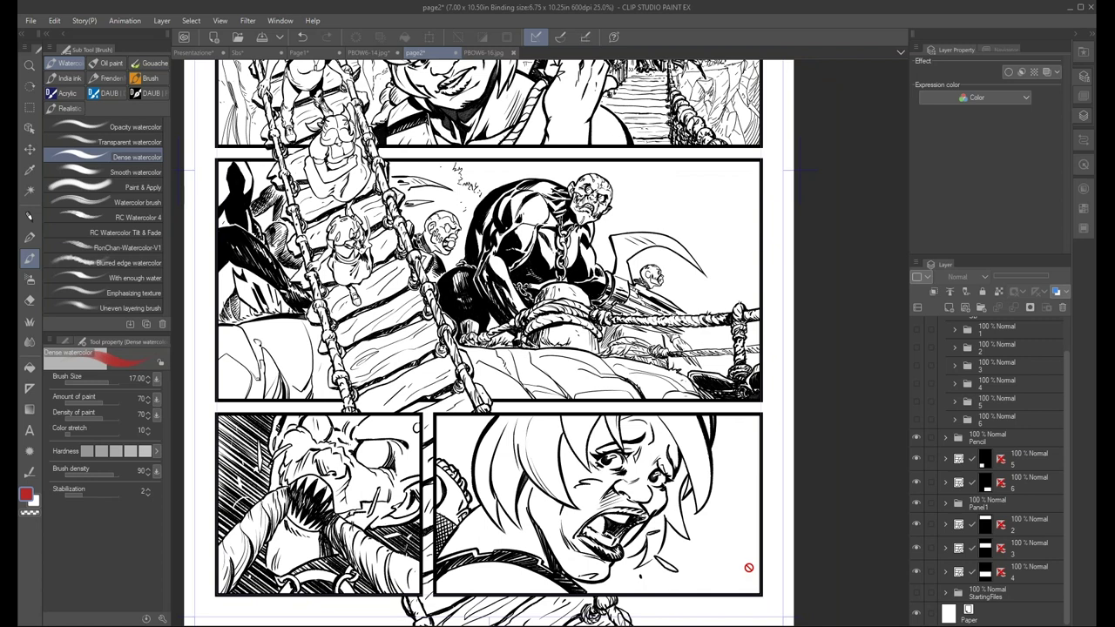
key(alt+Tab)
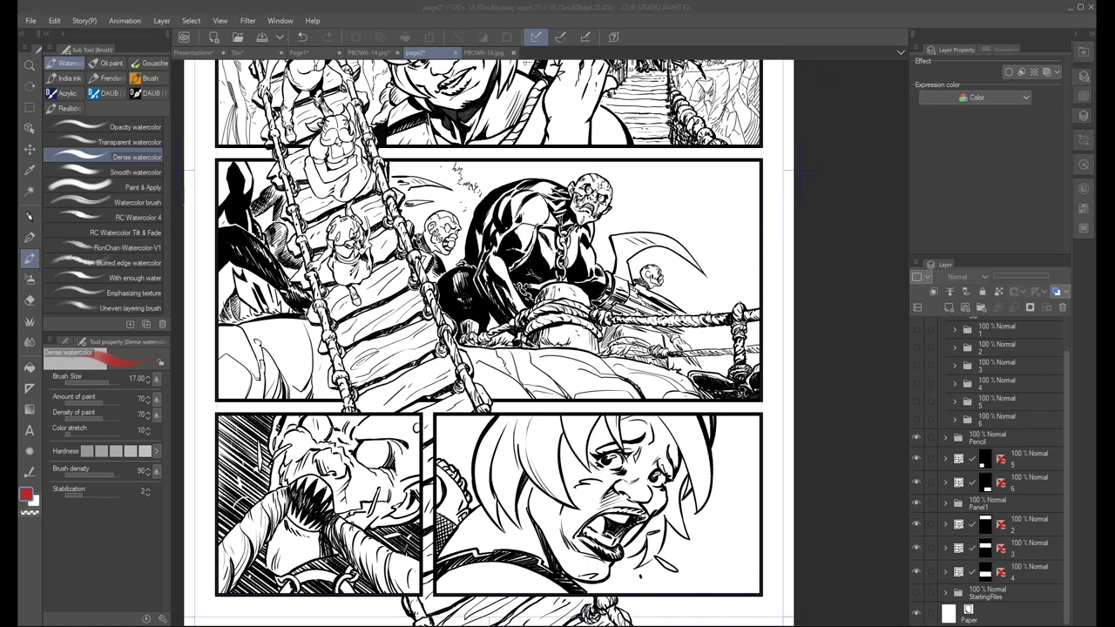
scroll(251, 339, down, 3)
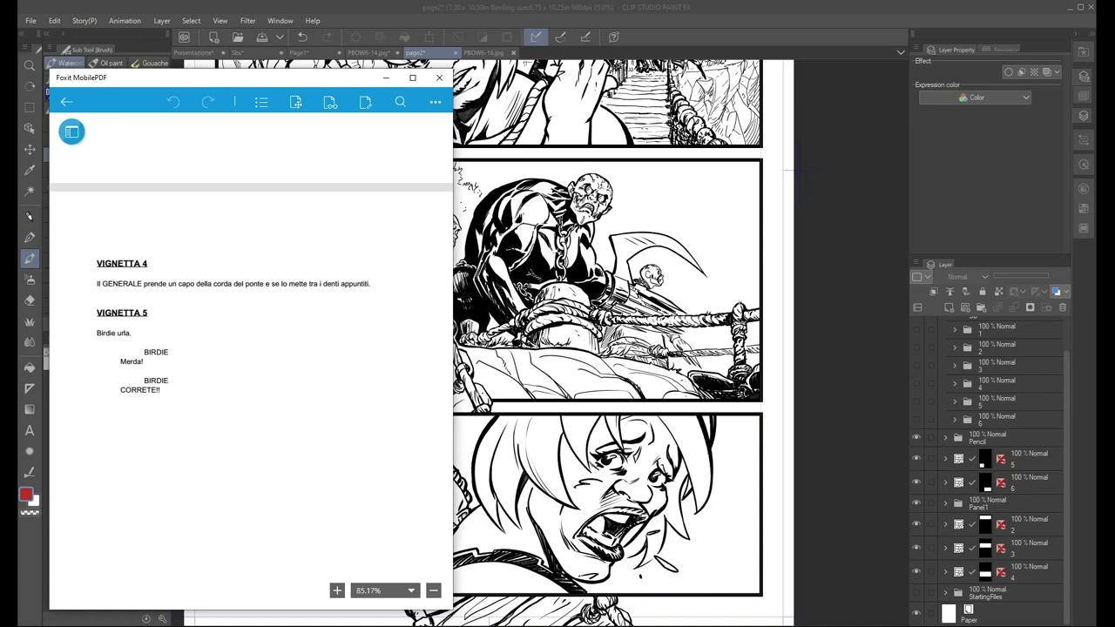
key(alt+Tab)
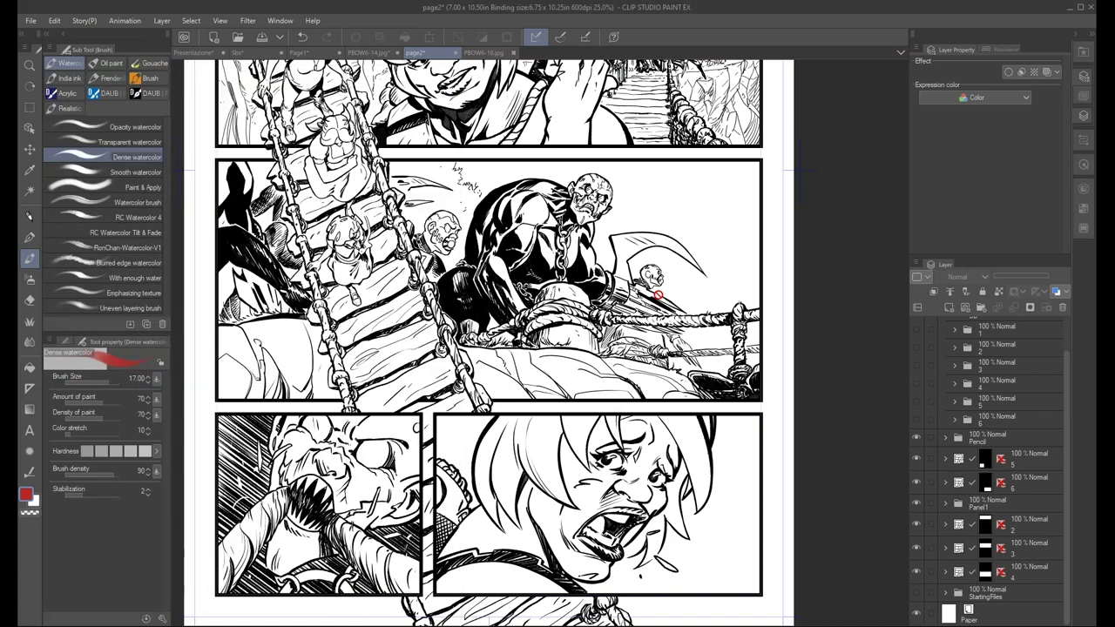
scroll(658, 296, up, 1)
scroll(659, 296, up, 5)
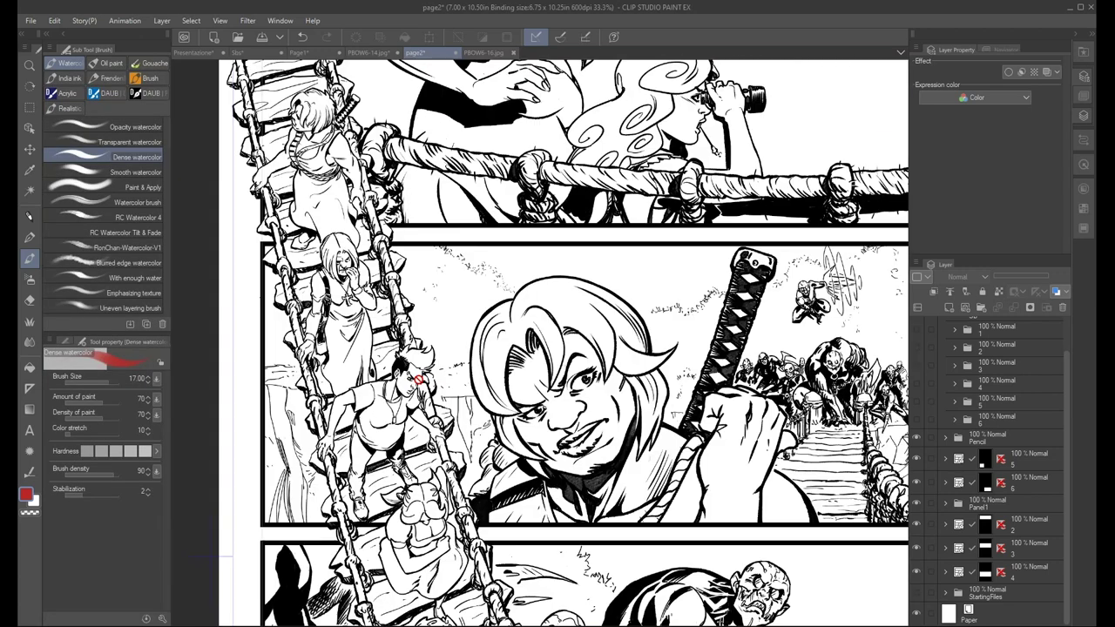
scroll(418, 380, up, 1)
scroll(406, 373, down, 1)
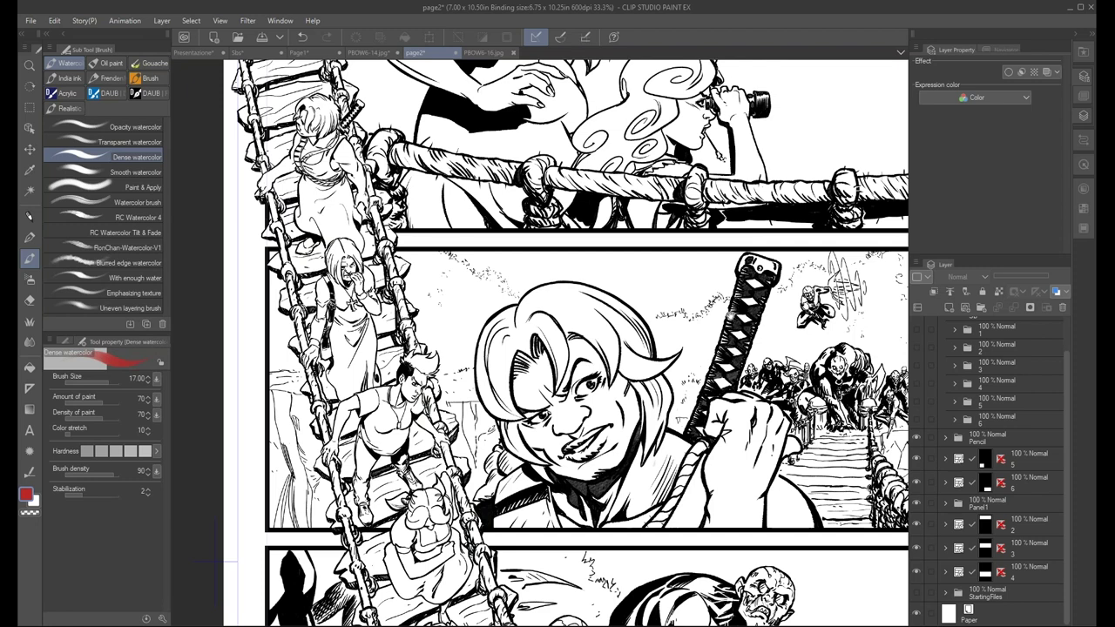
scroll(601, 502, up, 3)
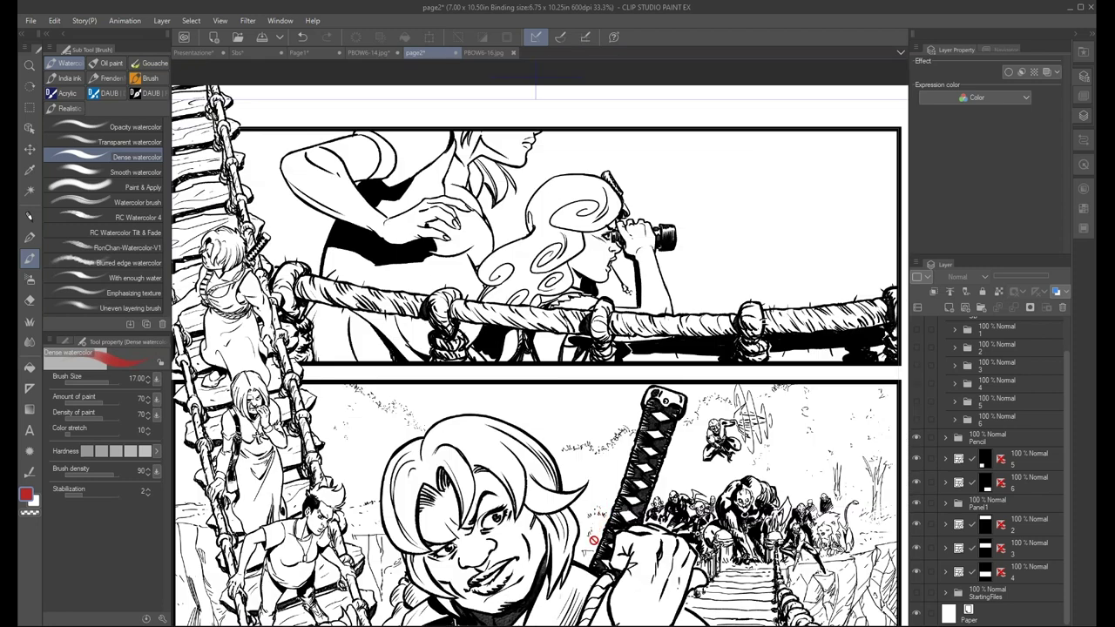
scroll(586, 530, down, 1)
scroll(458, 342, down, 5)
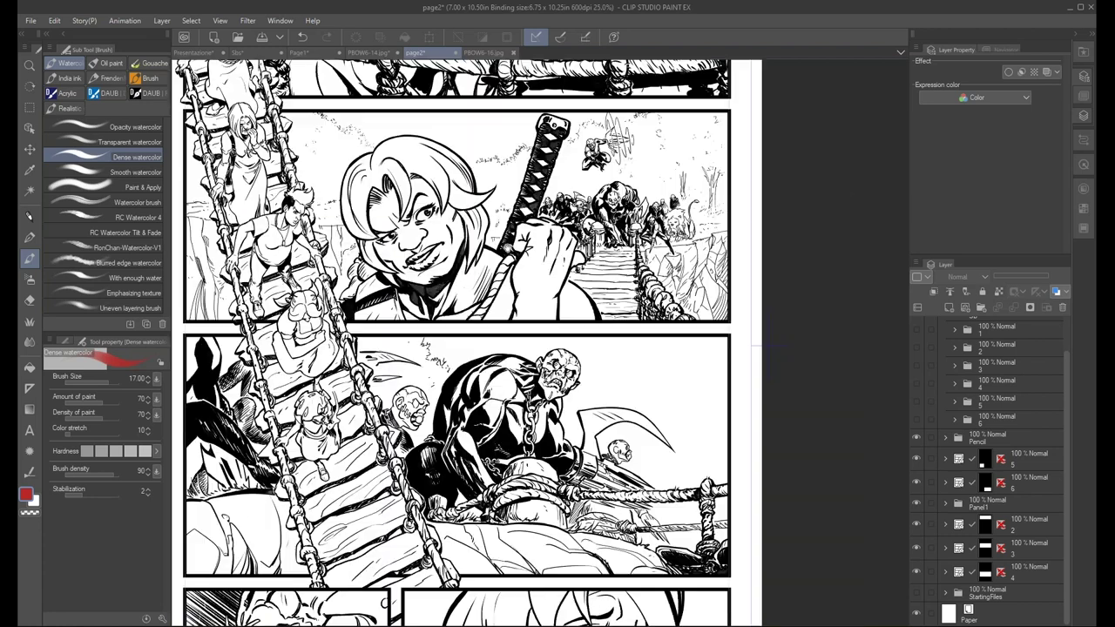
scroll(458, 343, down, 3)
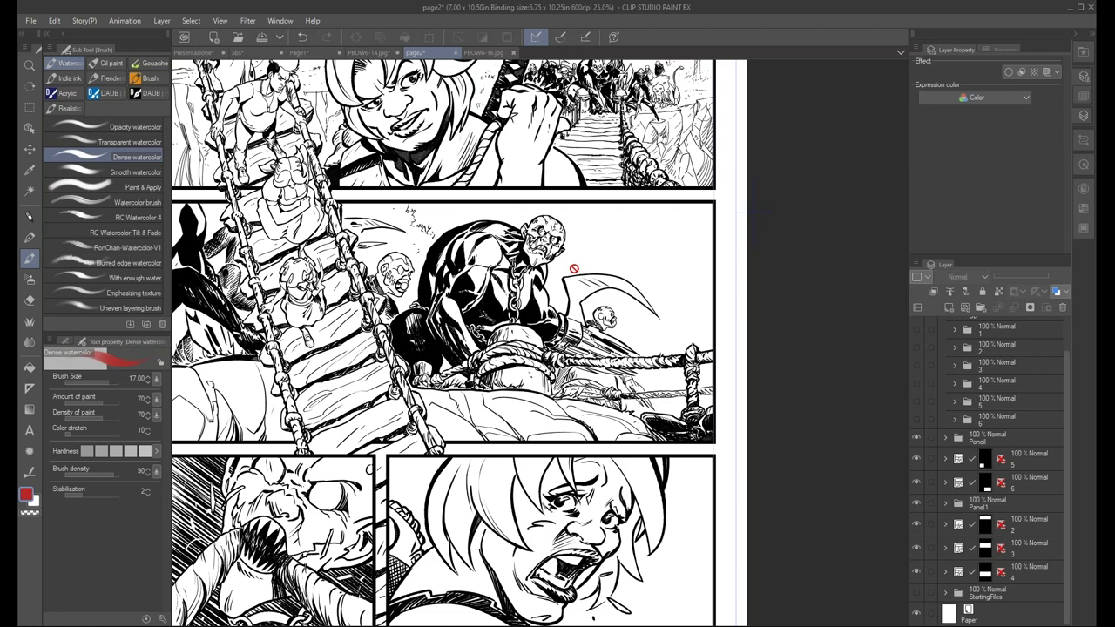
Switch to the coloured PBOW6-16.jpg page and zoom in on its top panel
click(484, 52)
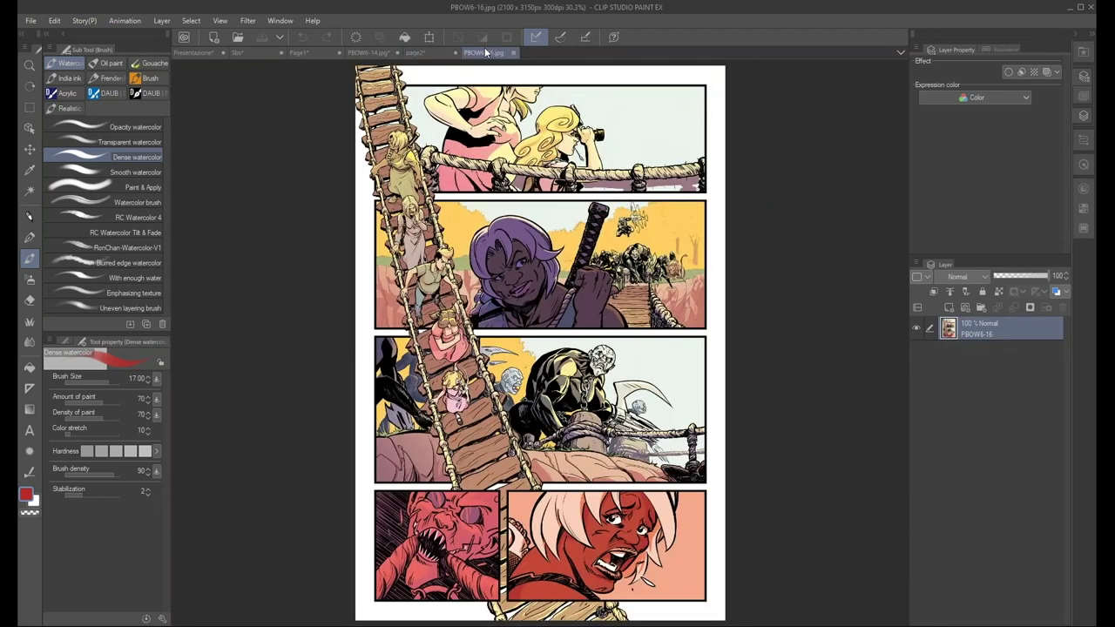
key(ctrl+plus)
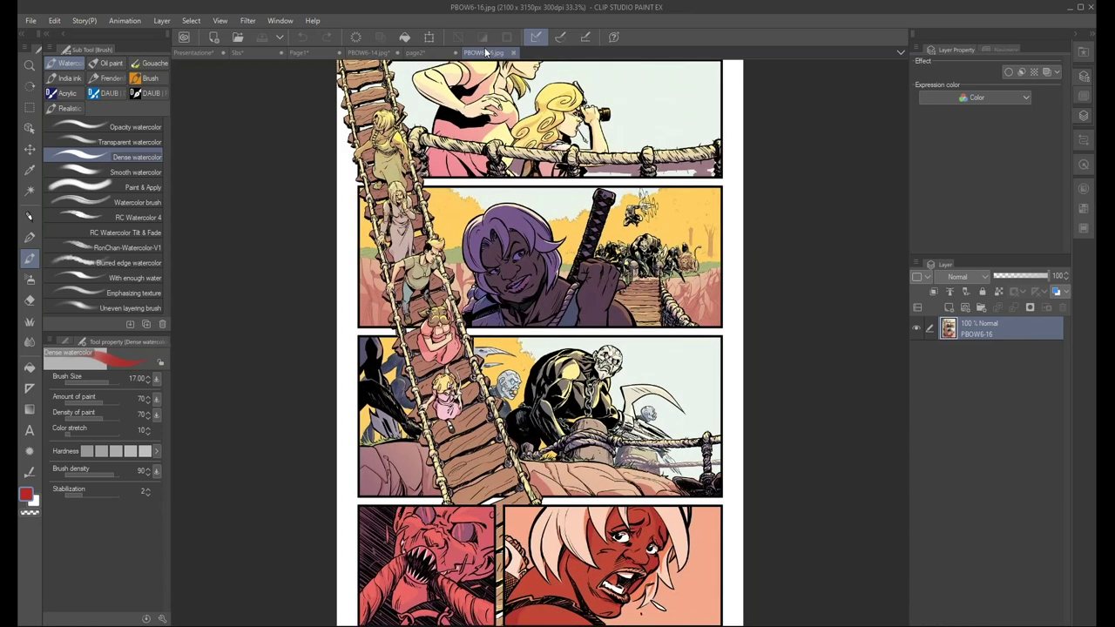
key(ctrl+plus)
drag(682, 340, 688, 466)
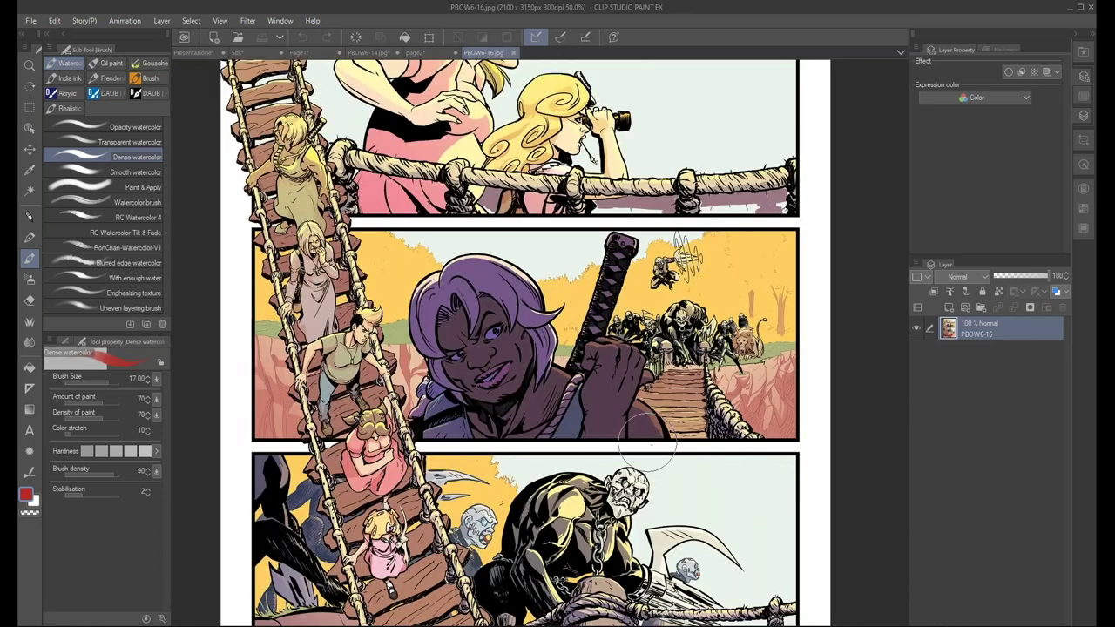
key(ctrl+minus)
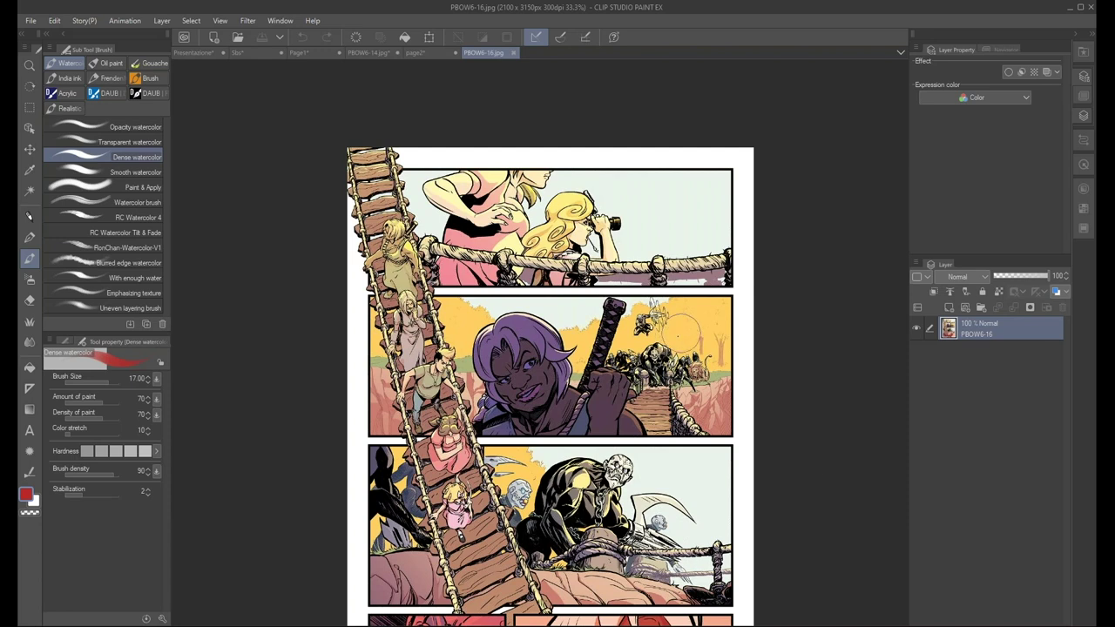
Pan down to inspect the red-toned monster and screaming-woman bottom panels
scroll(679, 334, up, 1)
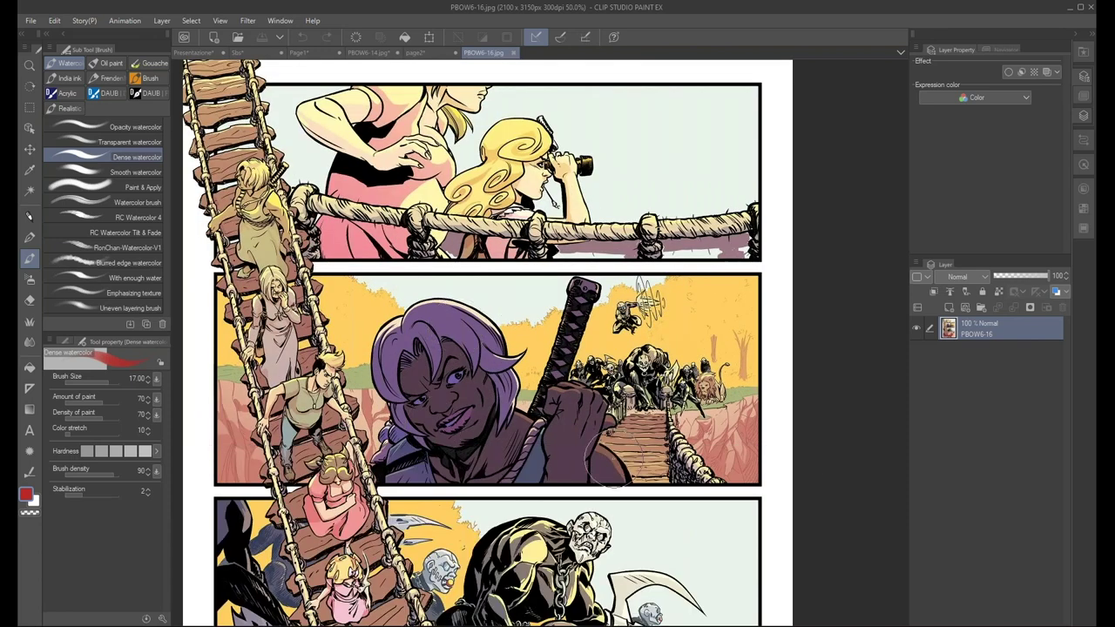
scroll(575, 431, down, 1)
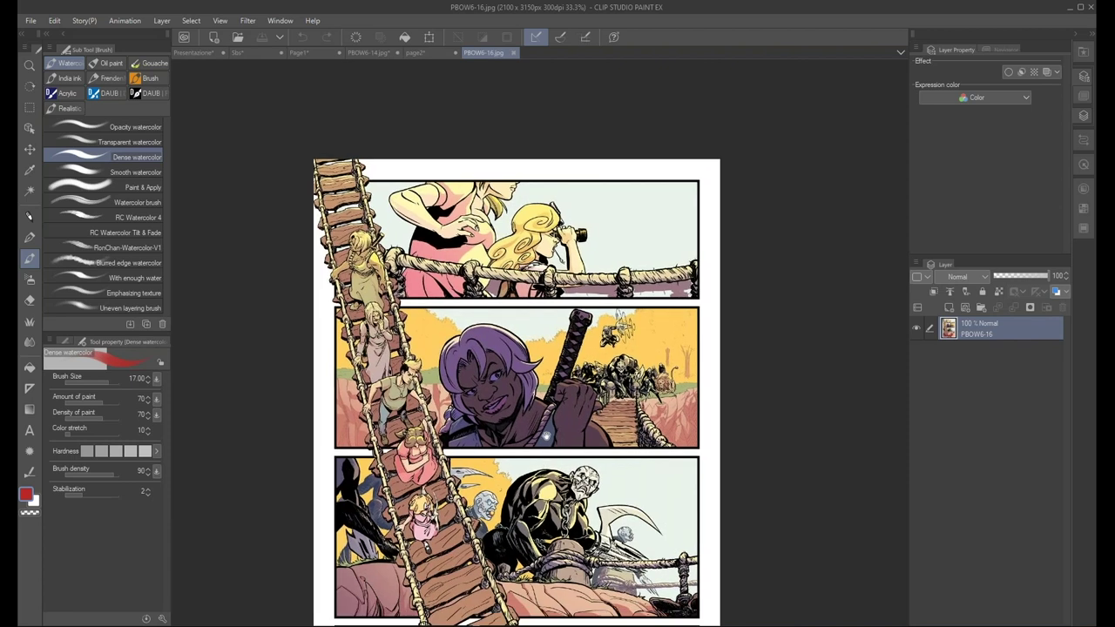
drag(575, 431, 575, 351)
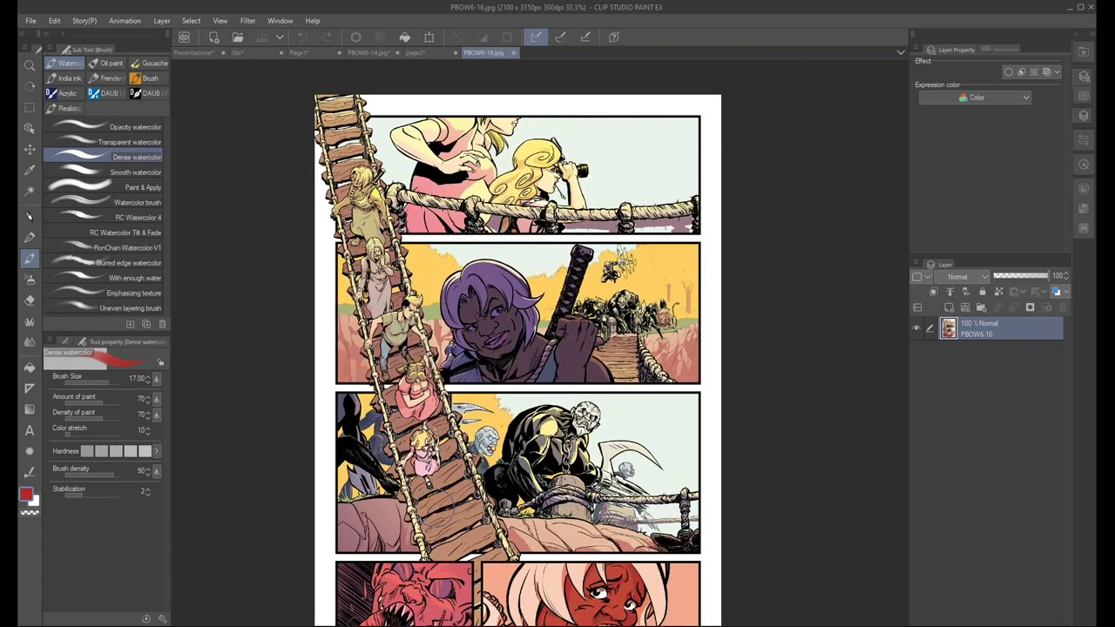
drag(583, 488, 576, 411)
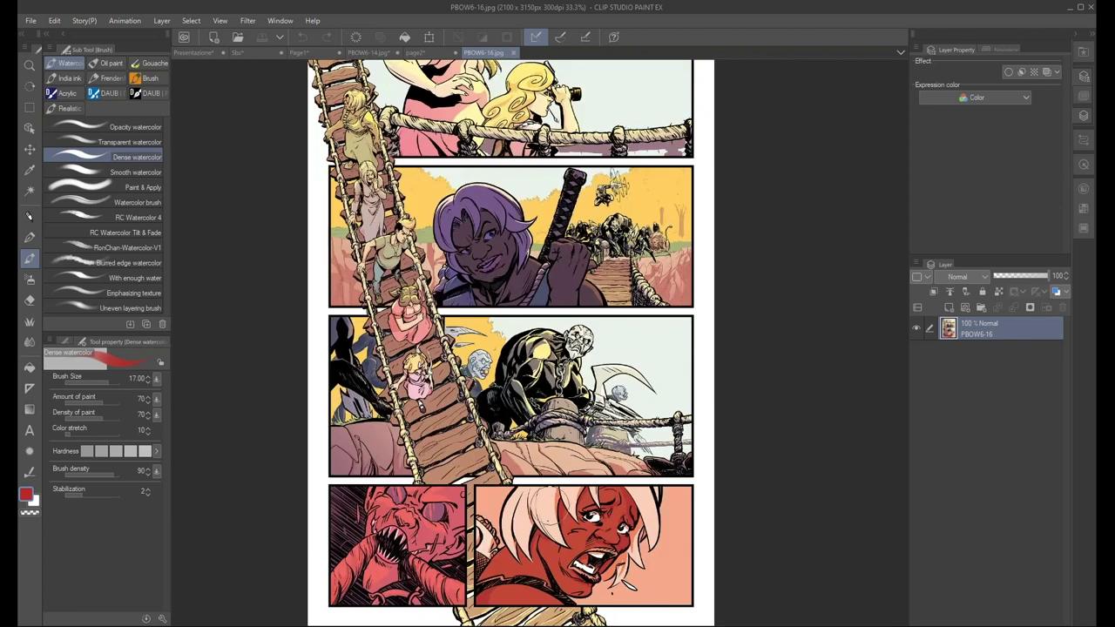
scroll(601, 558, up, 1)
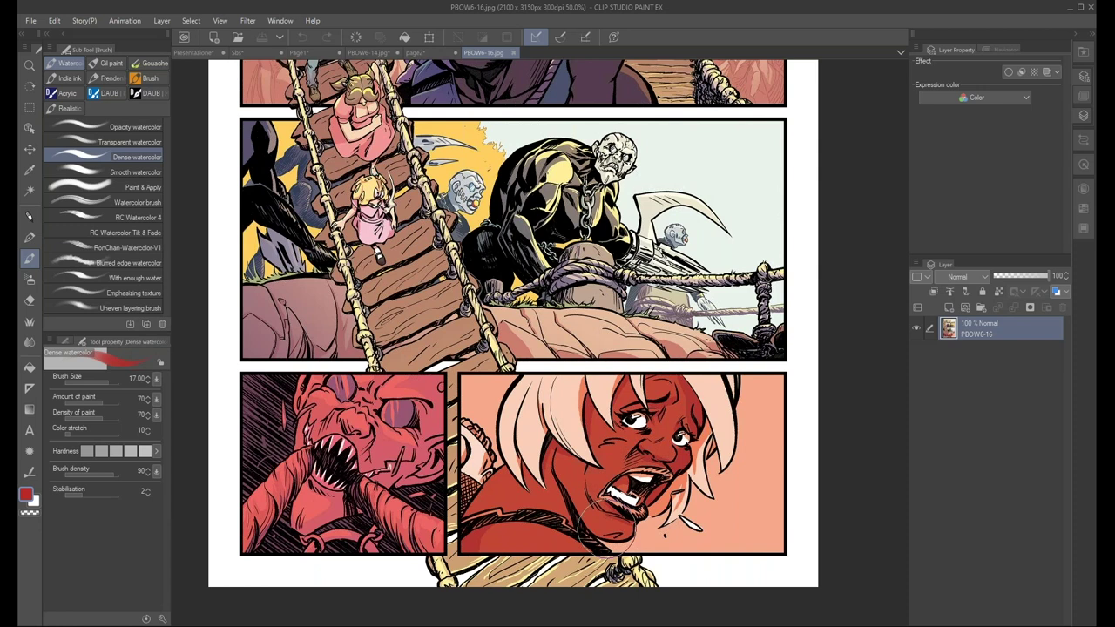
scroll(607, 525, down, 1)
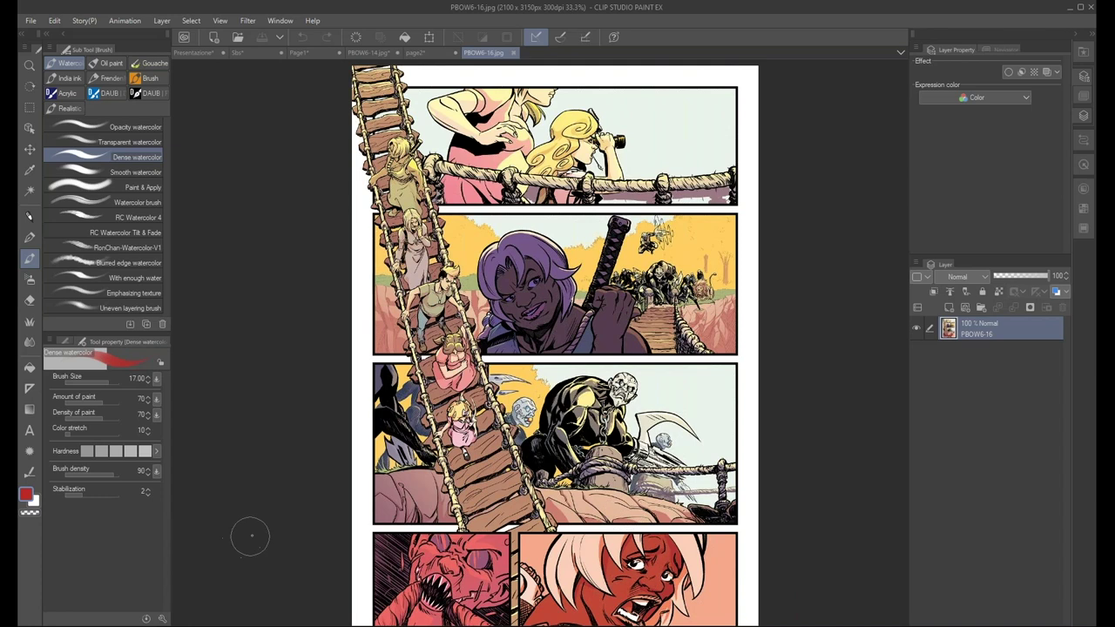
click(192, 54)
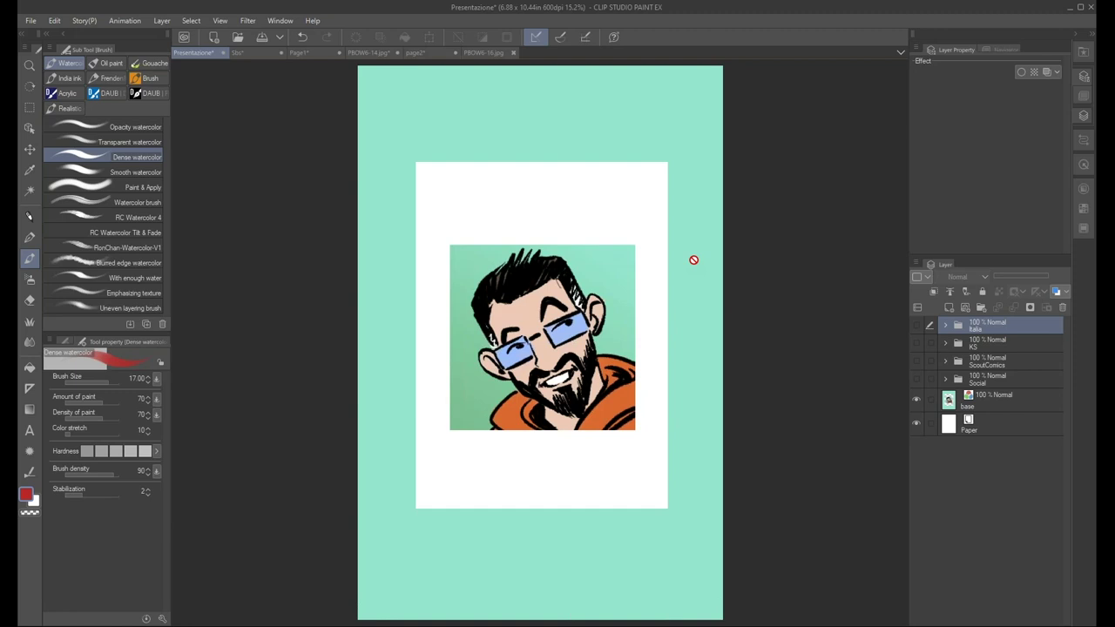
click(486, 54)
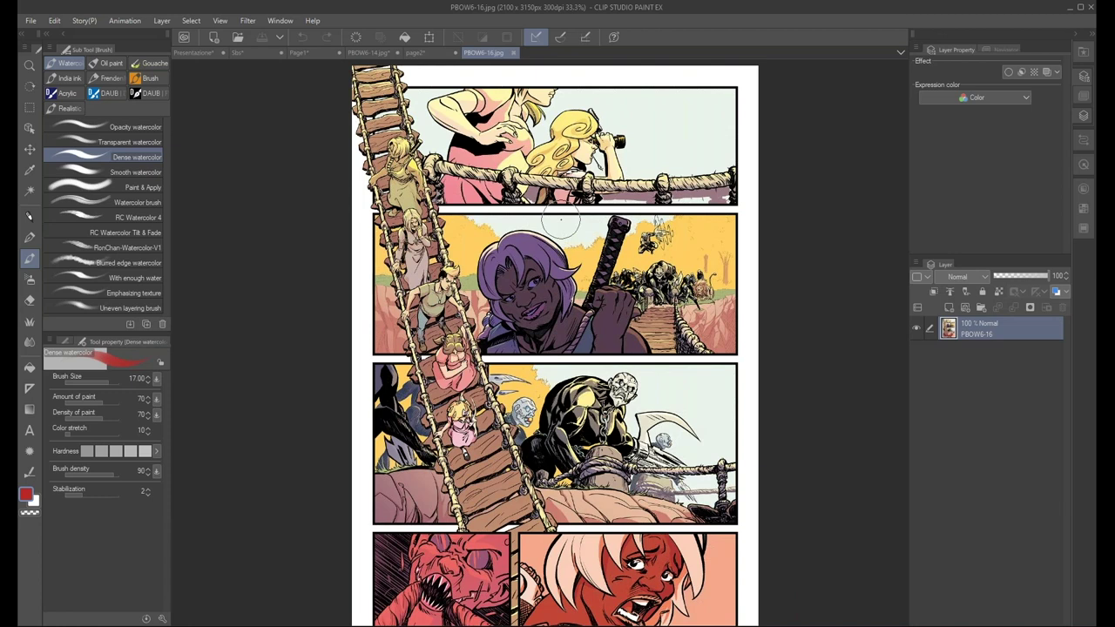
scroll(561, 221, up, 1)
scroll(560, 221, up, 1)
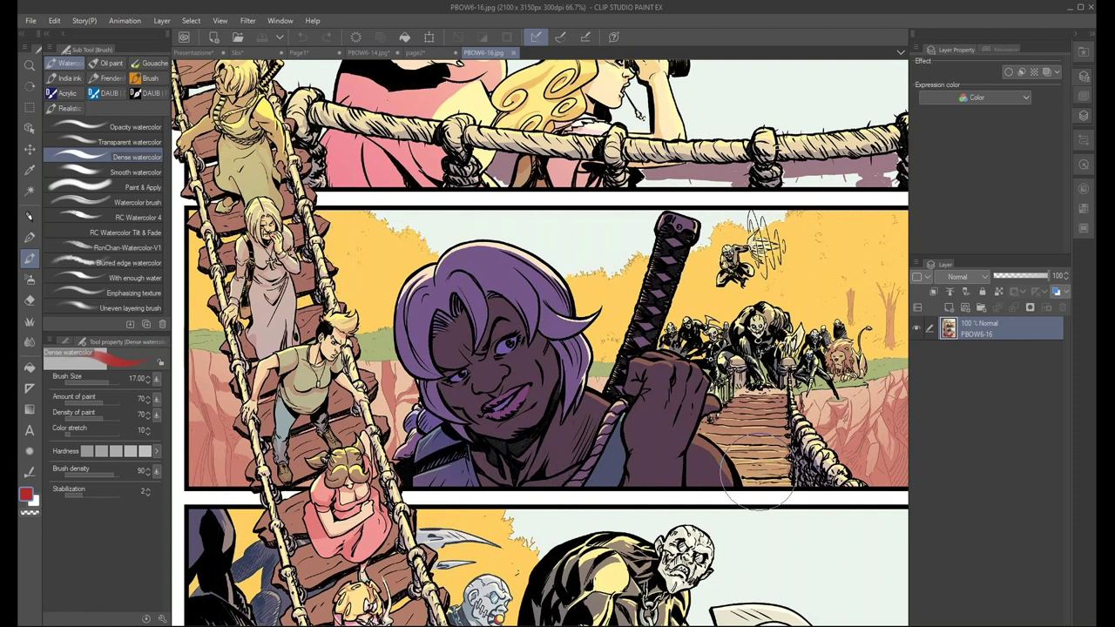
Show the coloured PBOW6-14.jpg page, framed on its top explosion panel
click(368, 52)
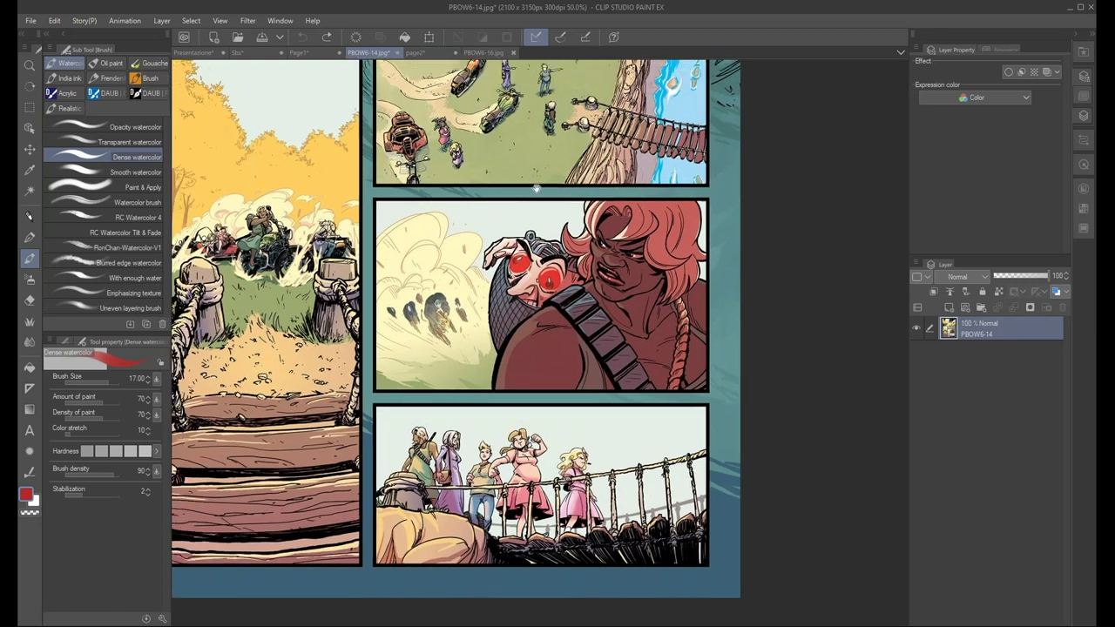
drag(520, 165, 609, 459)
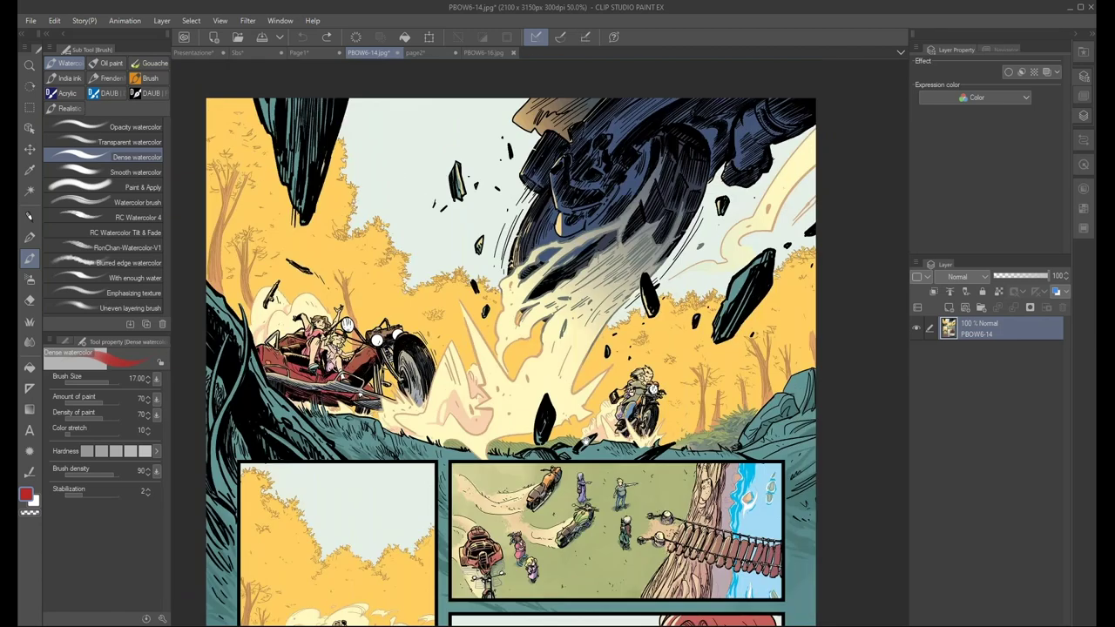
drag(612, 222, 612, 344)
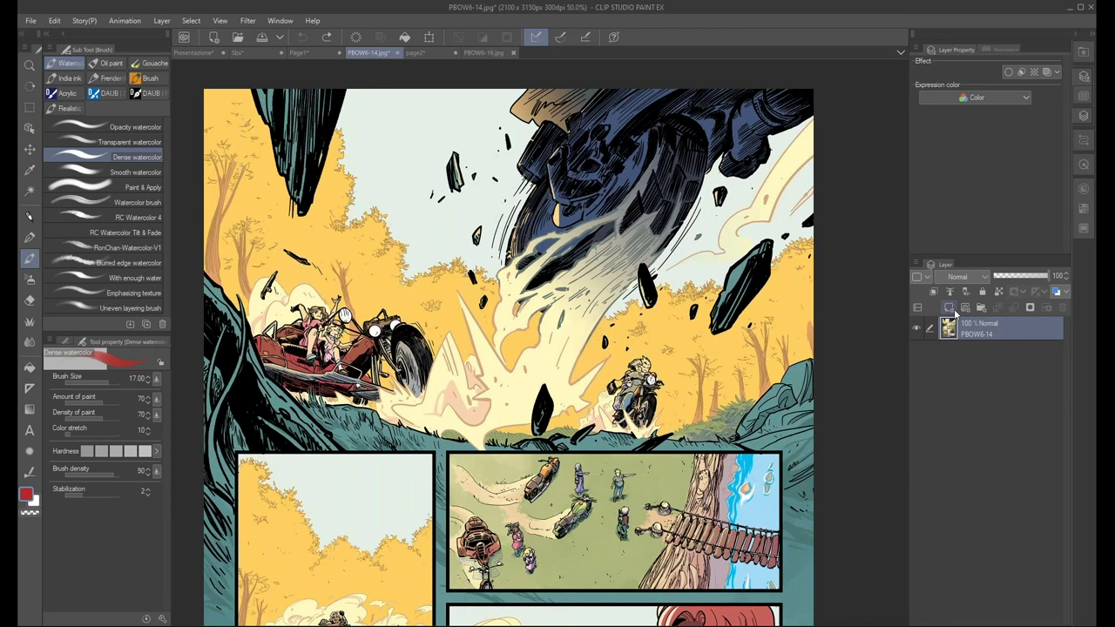
On a new layer, paint a red flow triangle and arches over the robot and motorcyclist
click(948, 308)
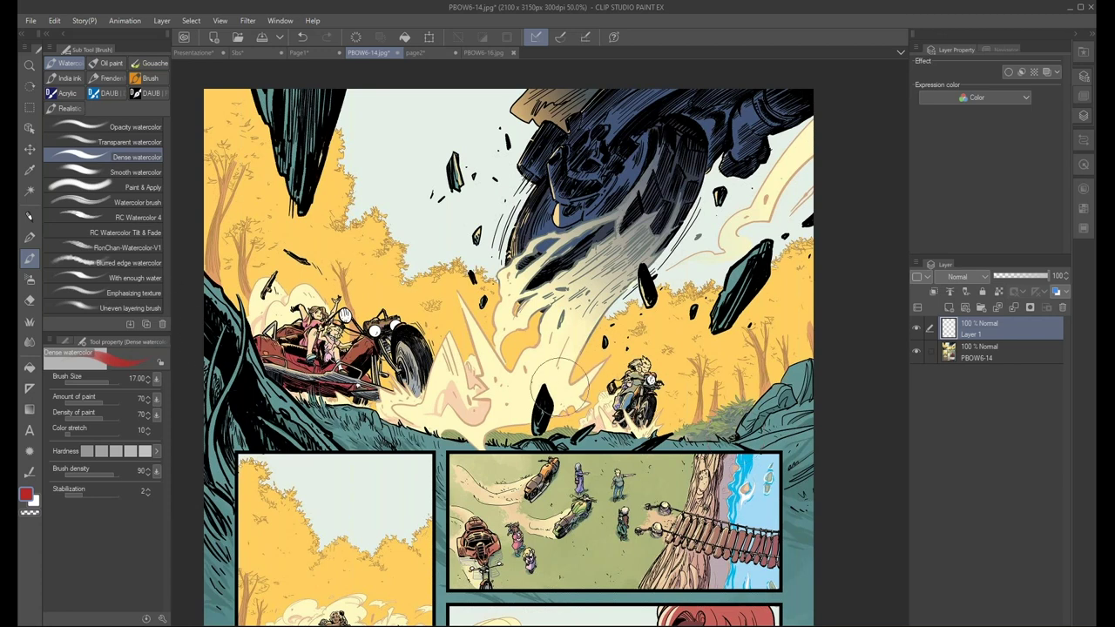
drag(324, 249, 605, 353)
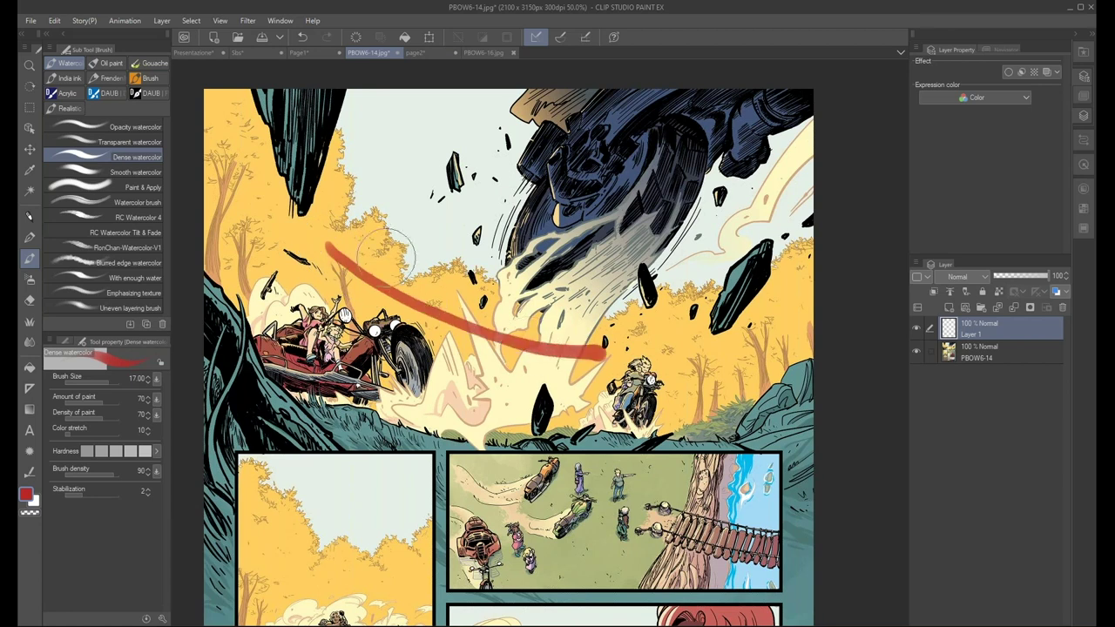
drag(326, 247, 605, 353)
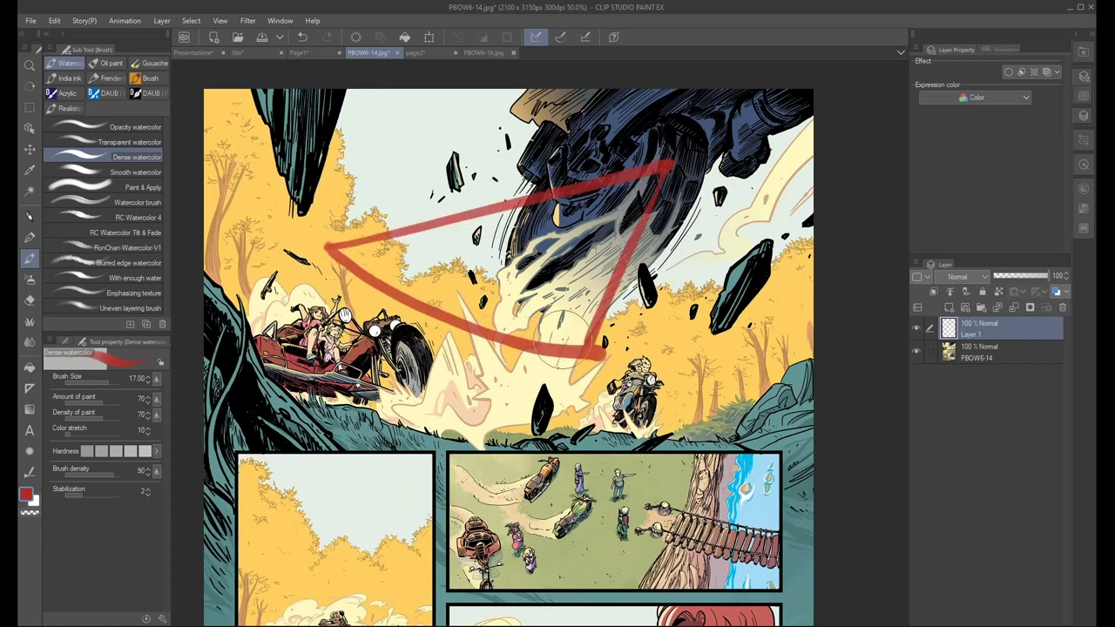
mouse_move(331, 251)
mouse_down()
mouse_move(558, 178)
mouse_move(582, 187)
mouse_move(503, 322)
mouse_up()
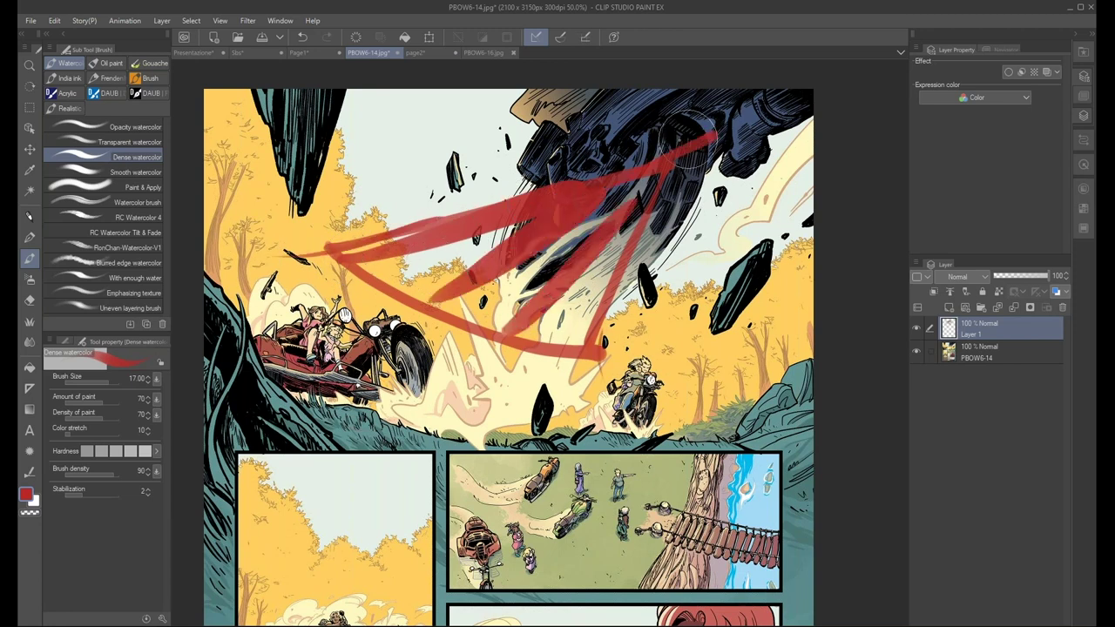
drag(734, 126, 610, 166)
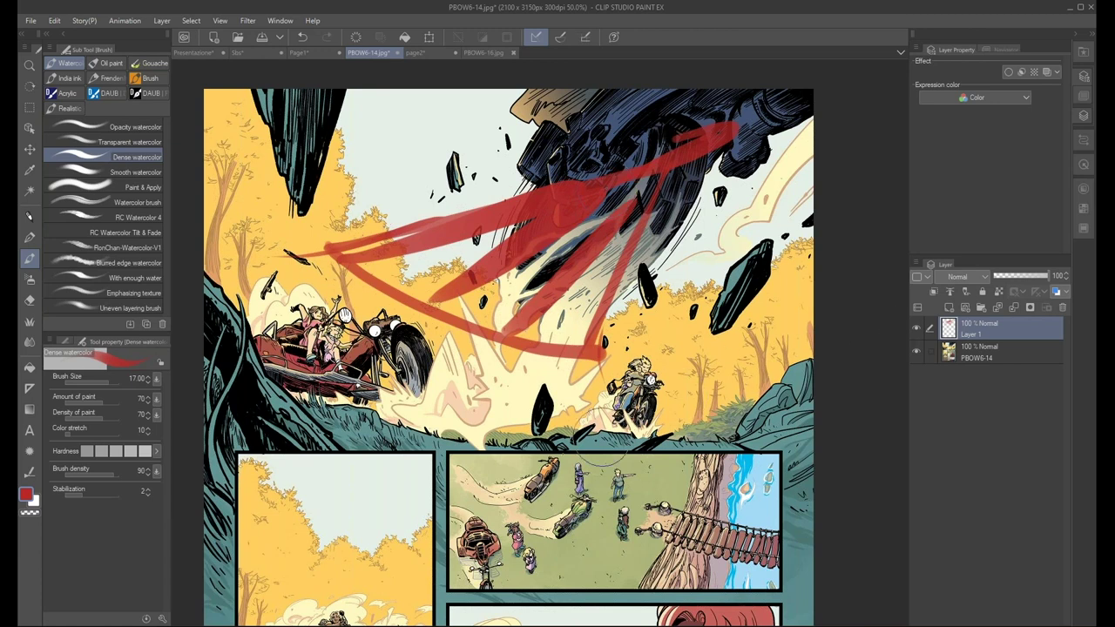
mouse_move(540, 418)
mouse_down()
mouse_move(566, 270)
mouse_move(688, 427)
mouse_move(671, 418)
mouse_up()
drag(723, 174, 733, 429)
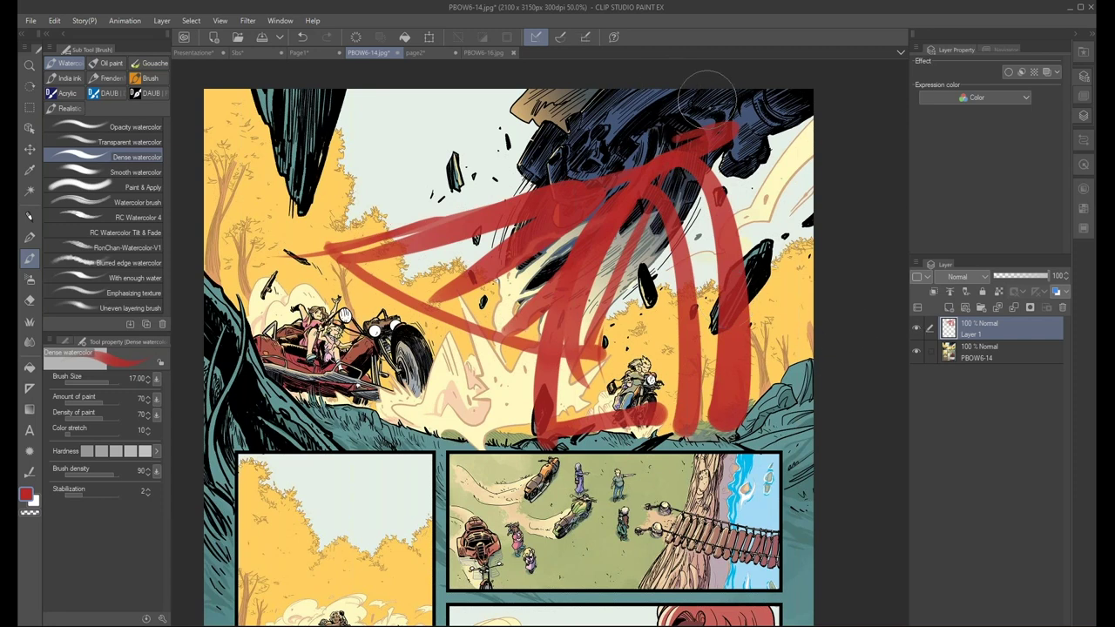
Hide Layer 1's red flow marks after a quick comparison, and add an empty Layer 2
click(919, 328)
click(924, 328)
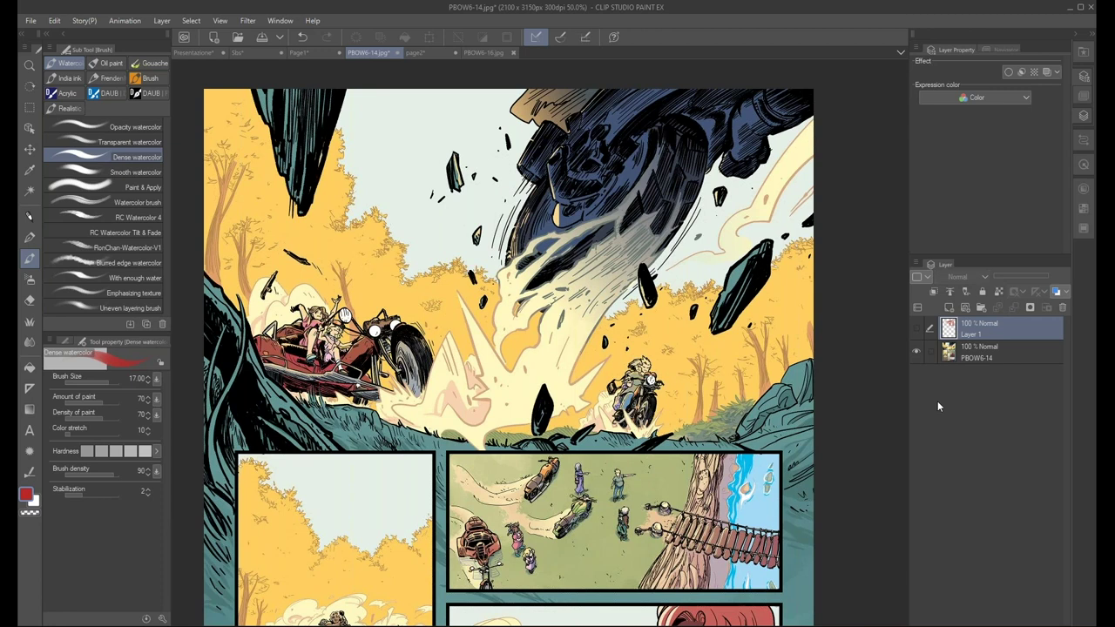
click(914, 329)
click(914, 329)
click(948, 307)
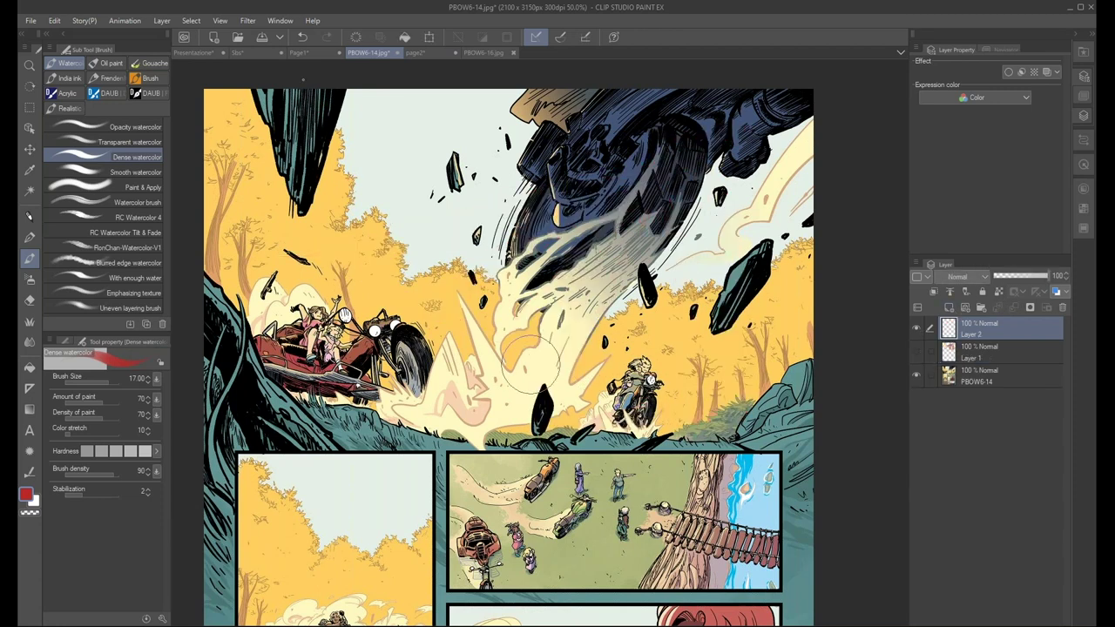
Paint one long red arc on Layer 2 across the top panel, dipping over the robot's wheel
drag(318, 91, 840, 211)
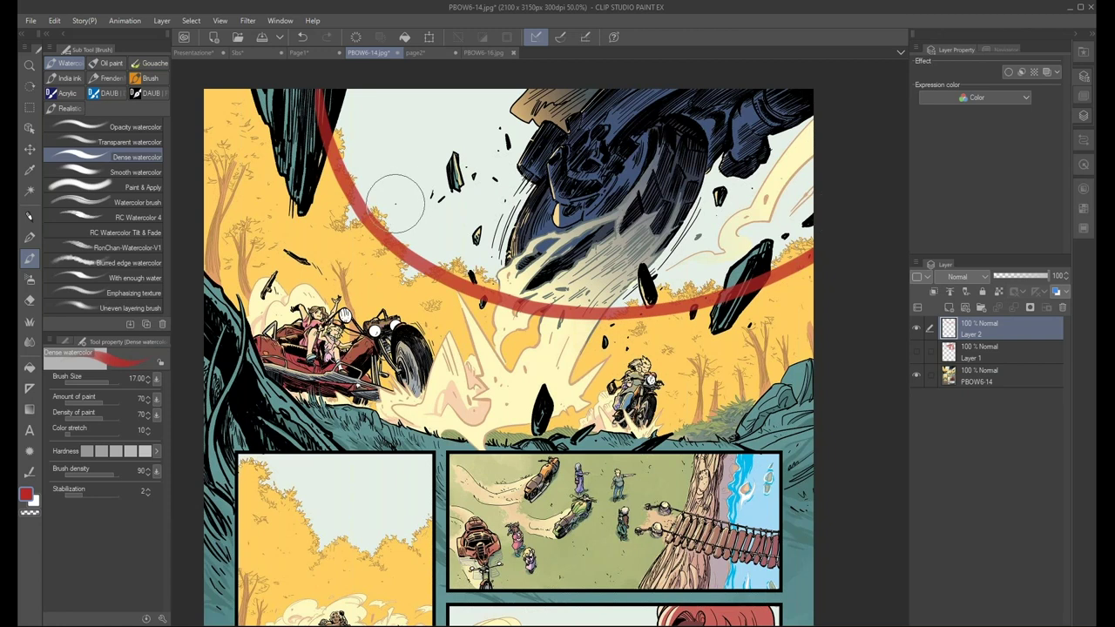
On the Page1 ink page, toggle panel 1's art layer off and back on
click(311, 52)
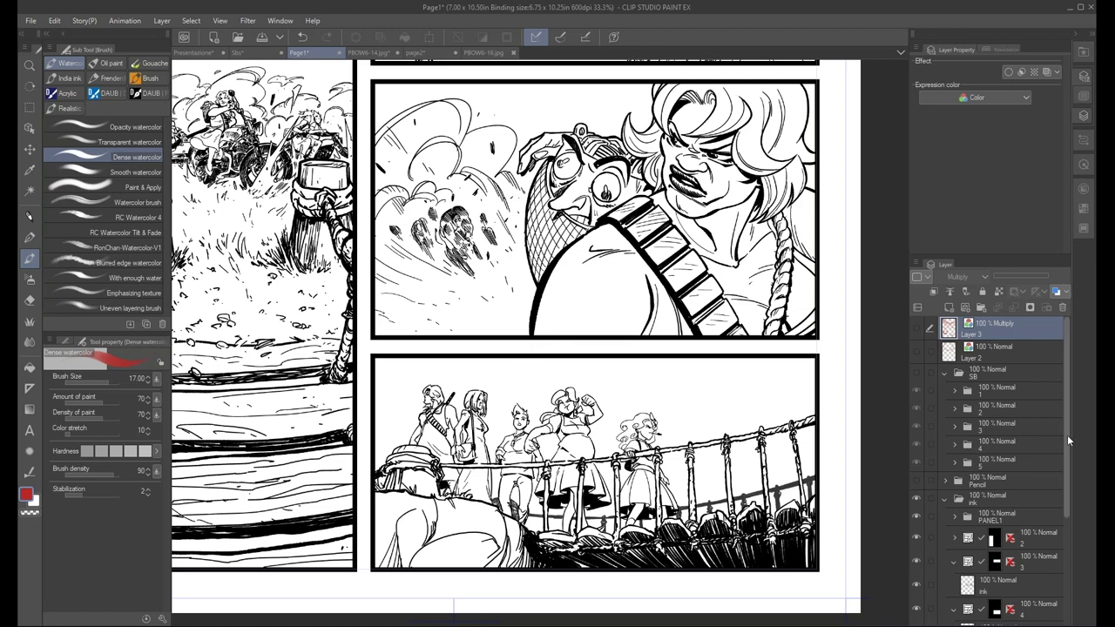
drag(1067, 435, 1062, 479)
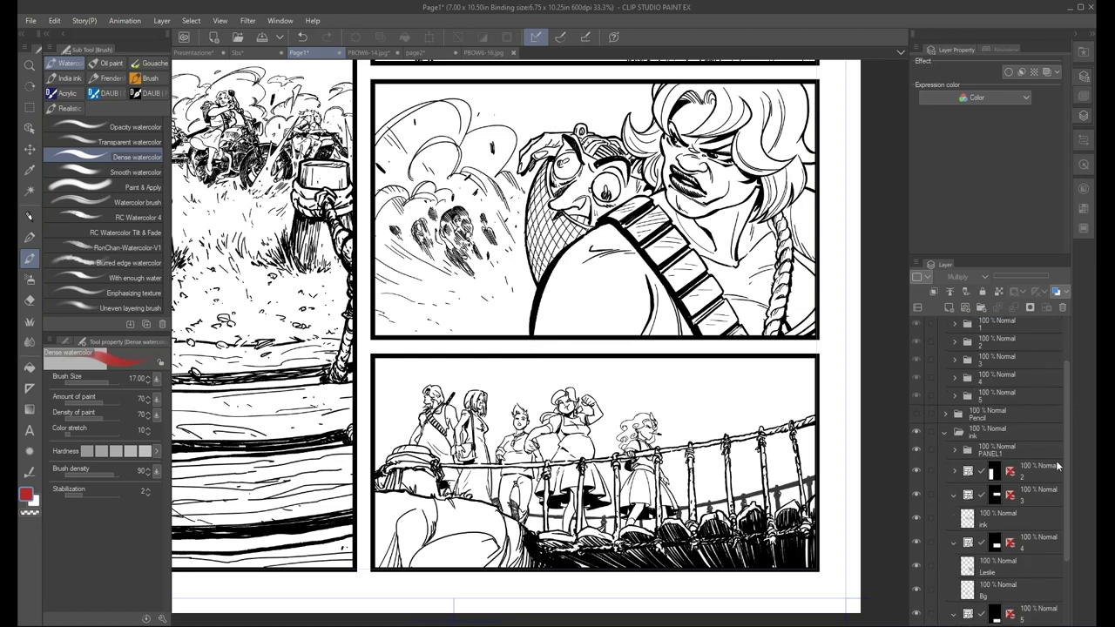
click(915, 540)
click(916, 540)
scroll(1065, 553, down, 1)
Hide the smoke, rock and character layers, then expand folder 2's Bridge, motos and bg
click(916, 559)
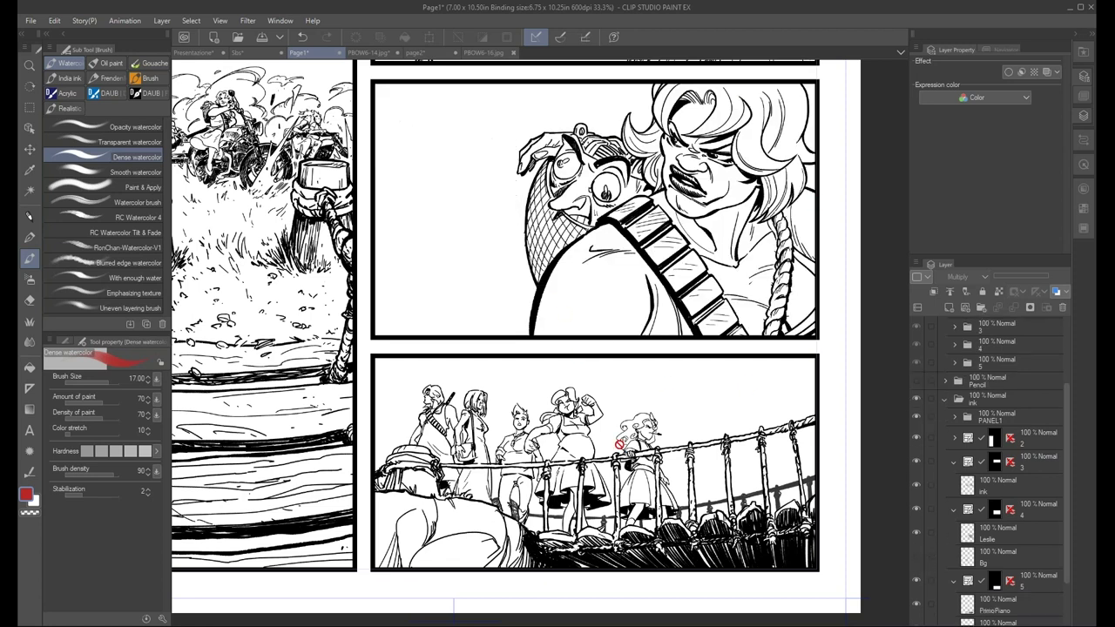
click(915, 532)
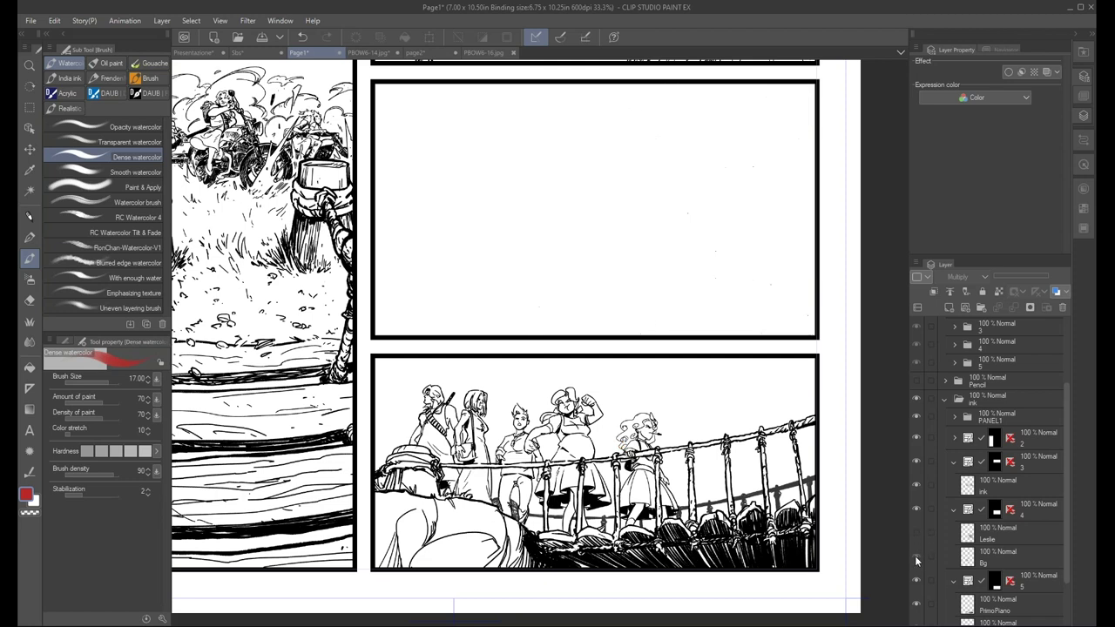
click(915, 556)
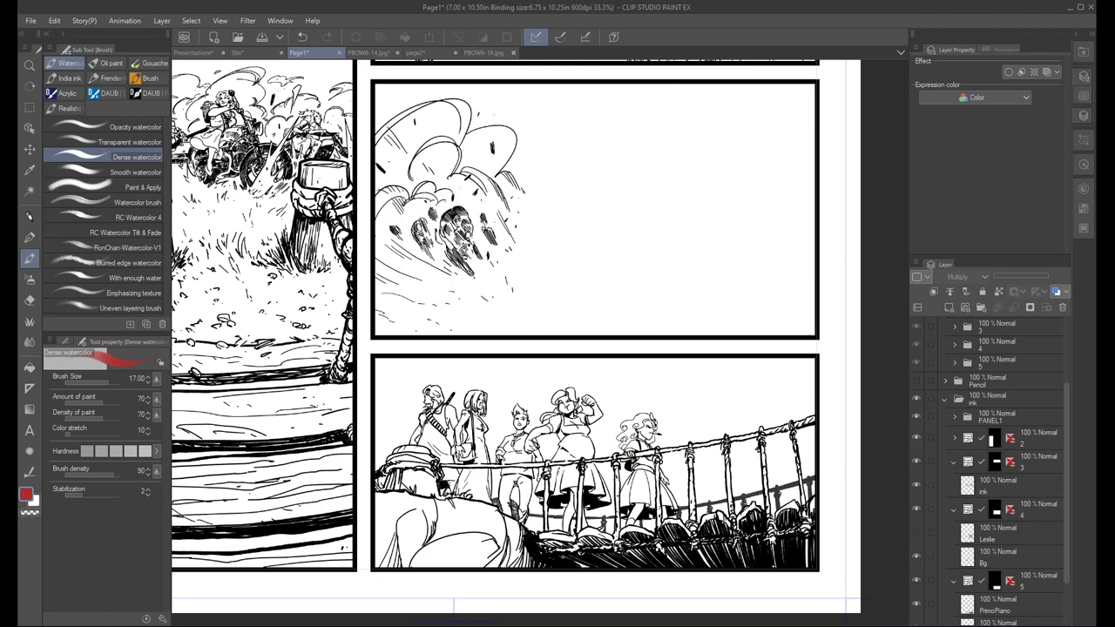
click(917, 555)
click(952, 509)
scroll(1064, 462, down, 1)
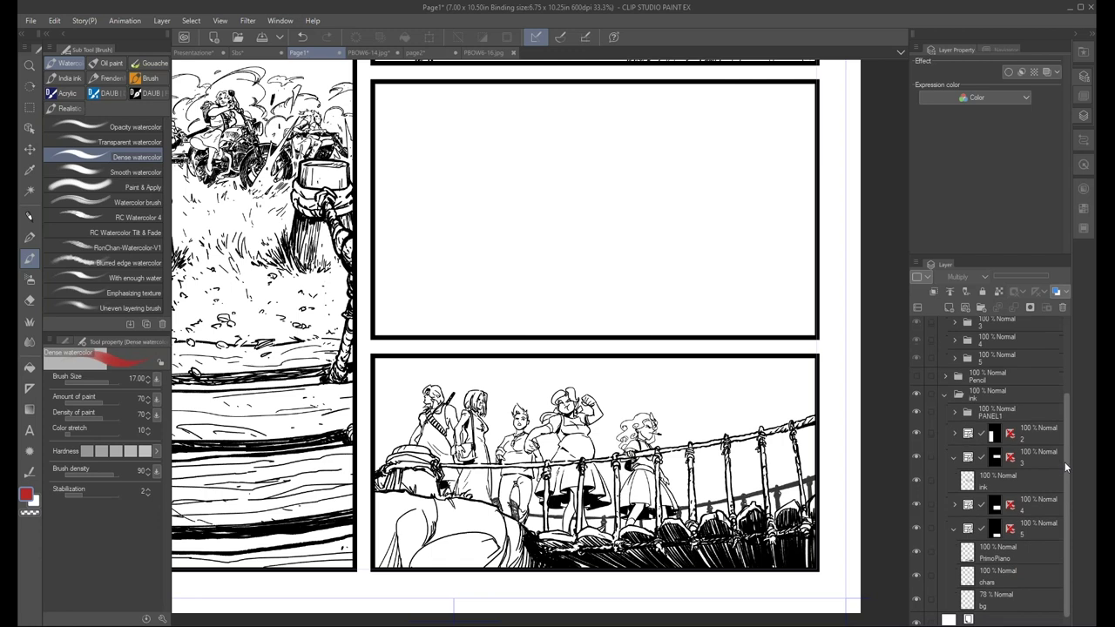
click(953, 430)
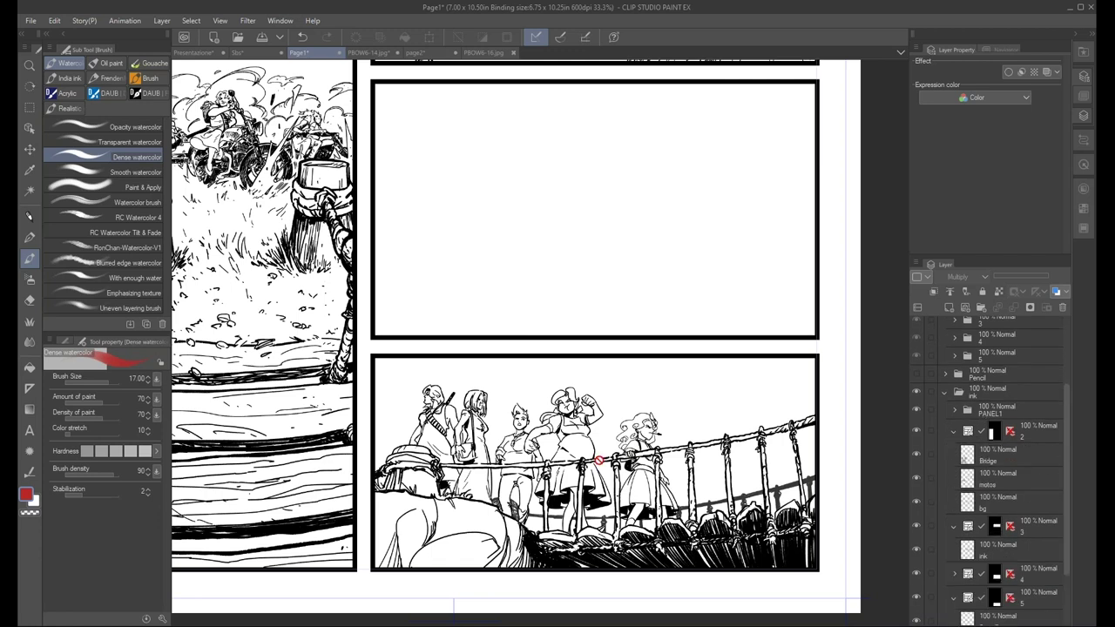
Hide the bg, motos and Bridge layers and zoom out to view the first panel
drag(379, 446, 719, 494)
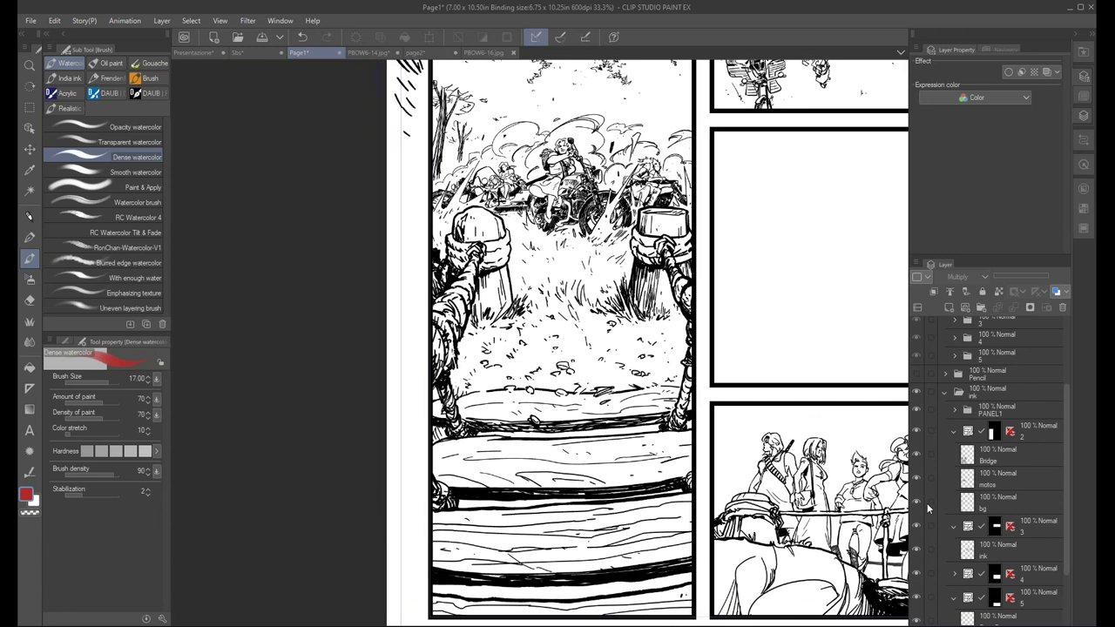
click(915, 501)
click(916, 478)
click(919, 452)
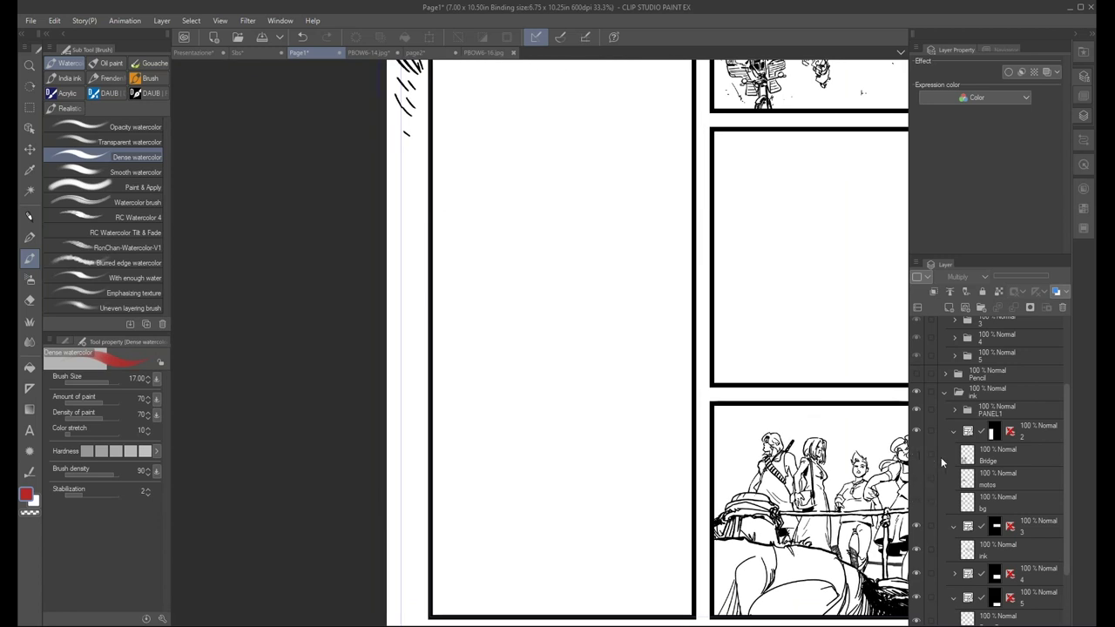
key(ctrl+minus)
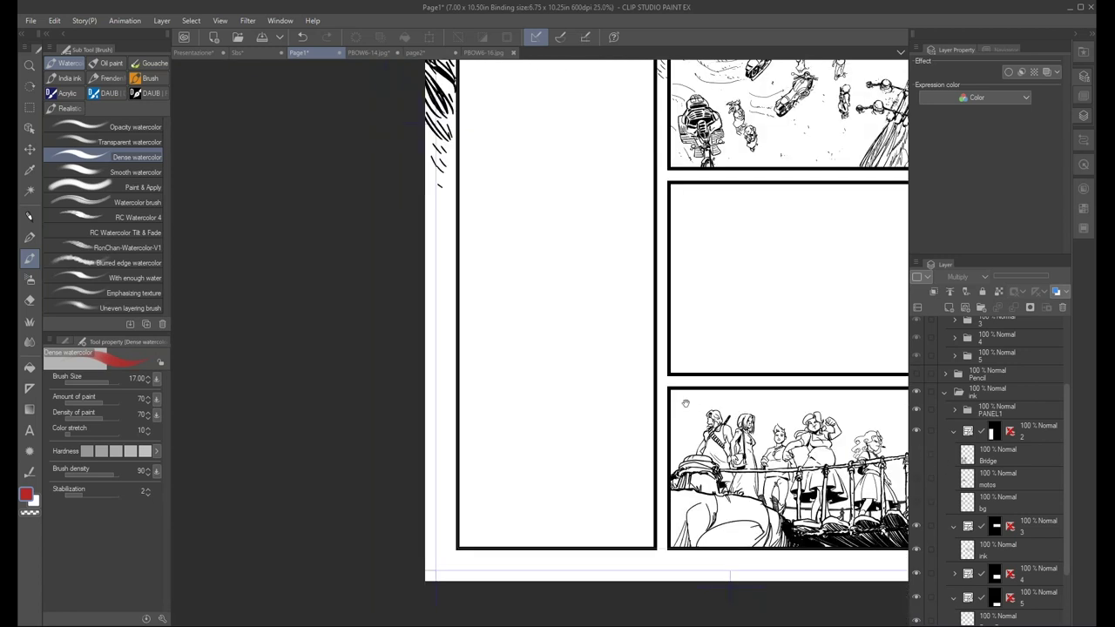
drag(675, 497, 664, 459)
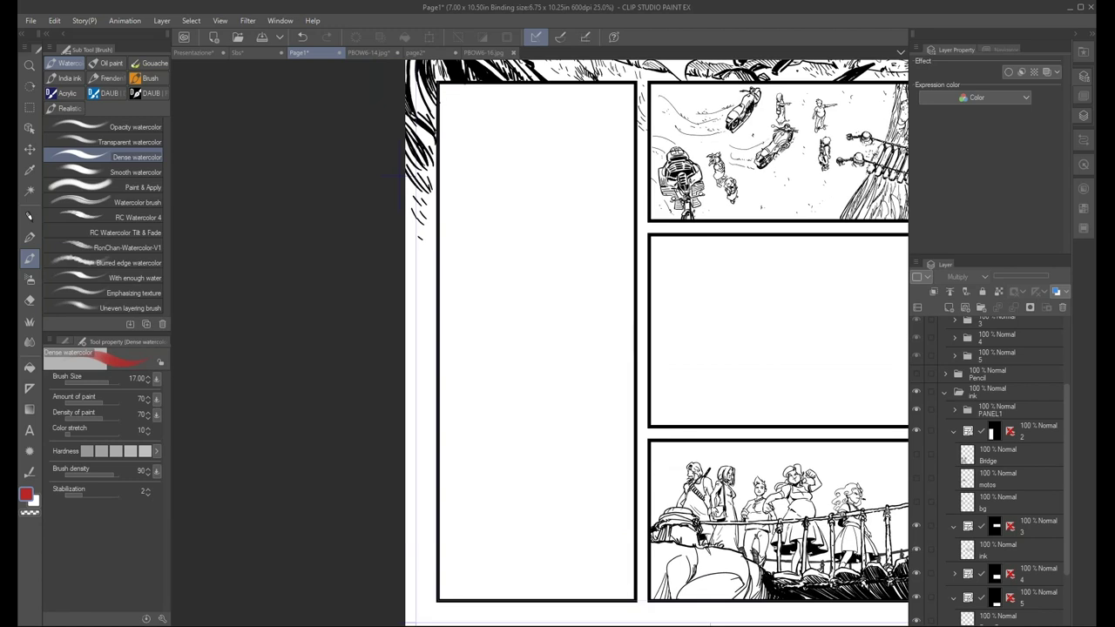
Restore the Bridge, motos and bg layers, then return to the PBOW6-14.jpg page
click(917, 451)
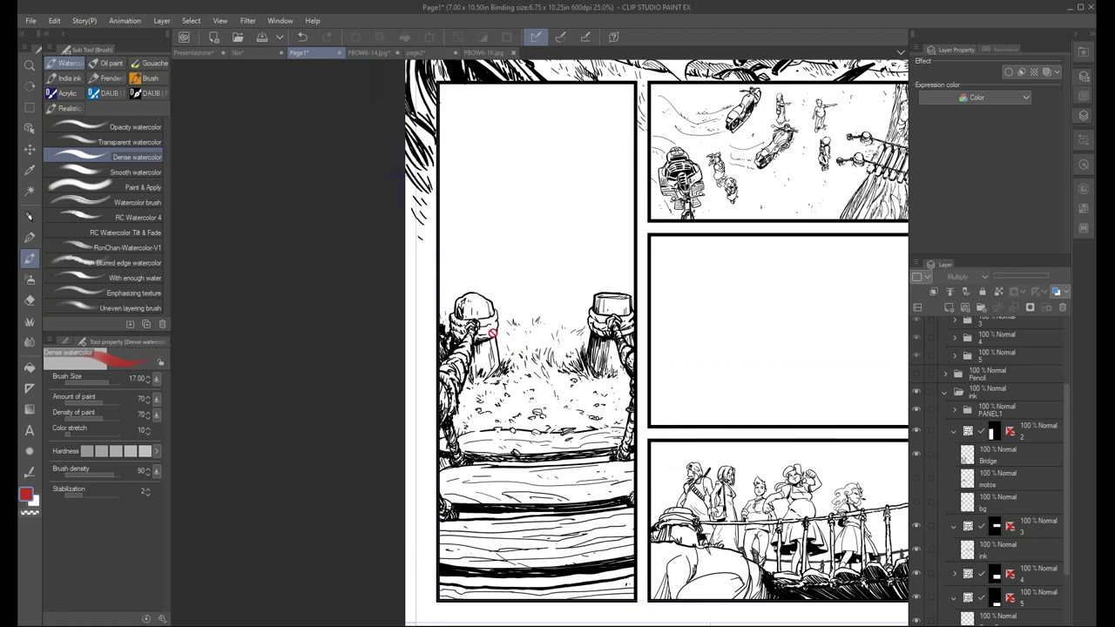
click(916, 475)
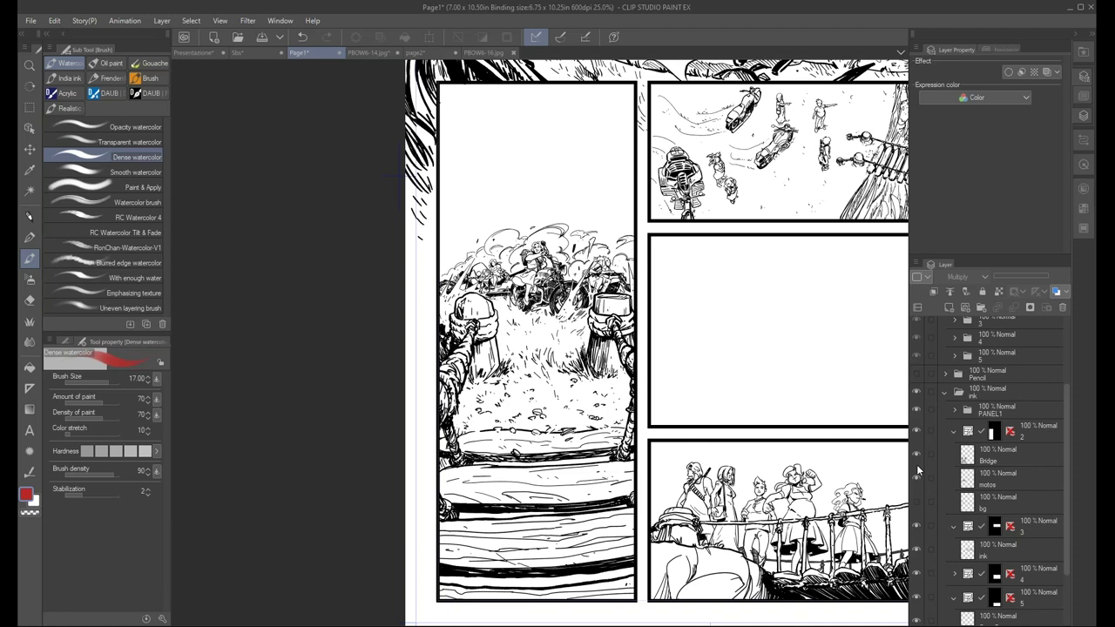
click(916, 500)
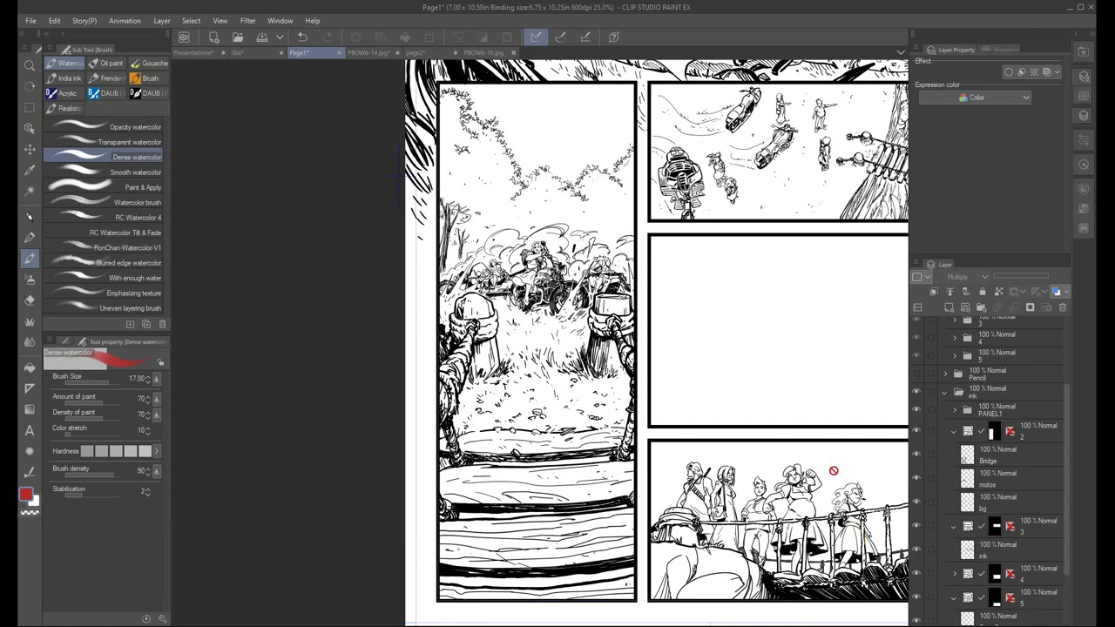
click(367, 53)
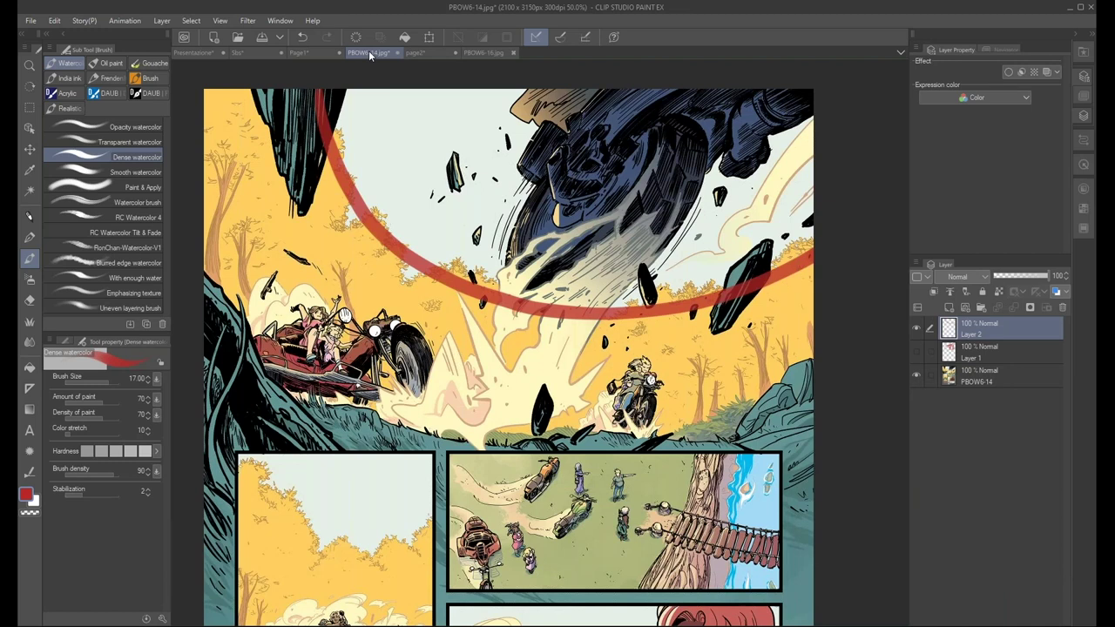
Zoom in on PBOW6-14's three bikers charging through dust clouds
scroll(634, 129, up, 2)
scroll(633, 128, up, 2)
drag(634, 129, 644, 77)
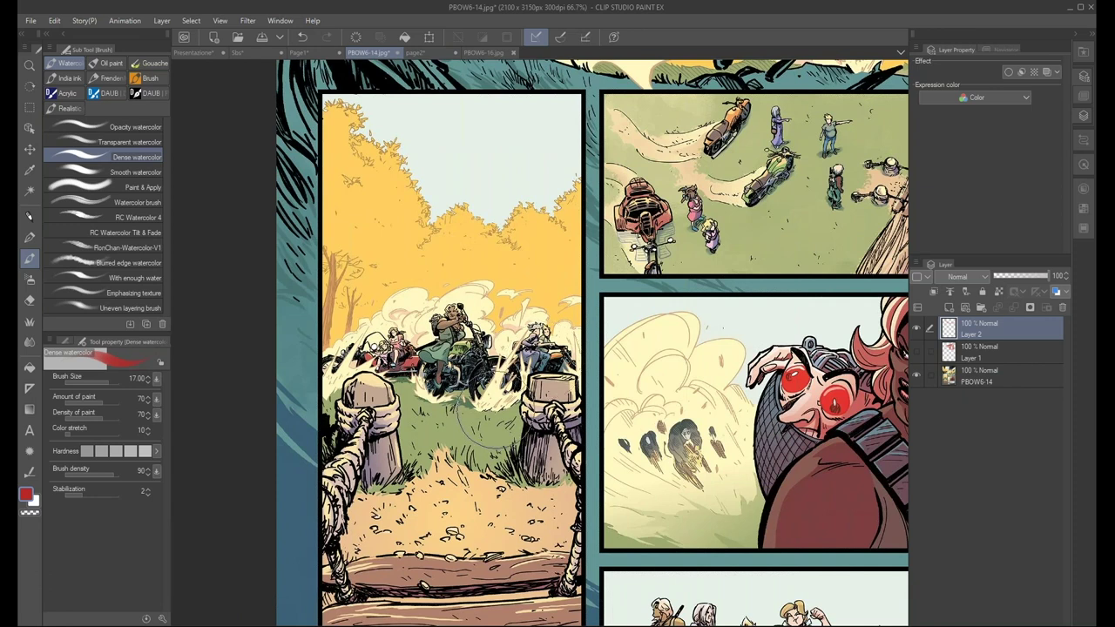
scroll(492, 405, up, 2)
scroll(492, 405, up, 2)
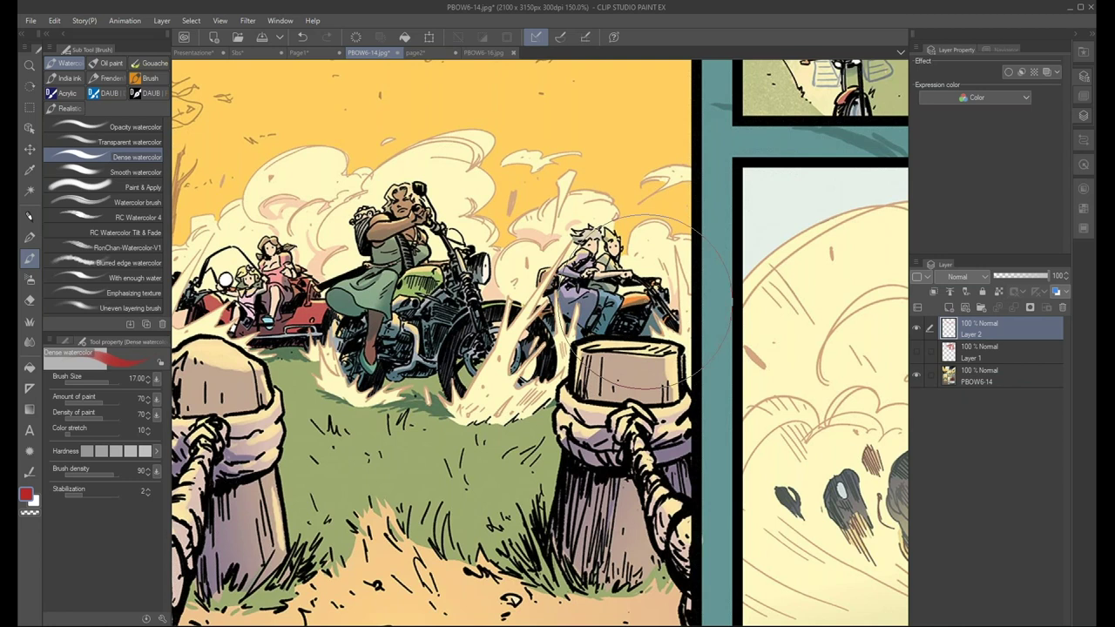
scroll(637, 288, down, 4)
Check Page1's layer list, then return to the coloured PBOW6-16.jpg page
click(309, 52)
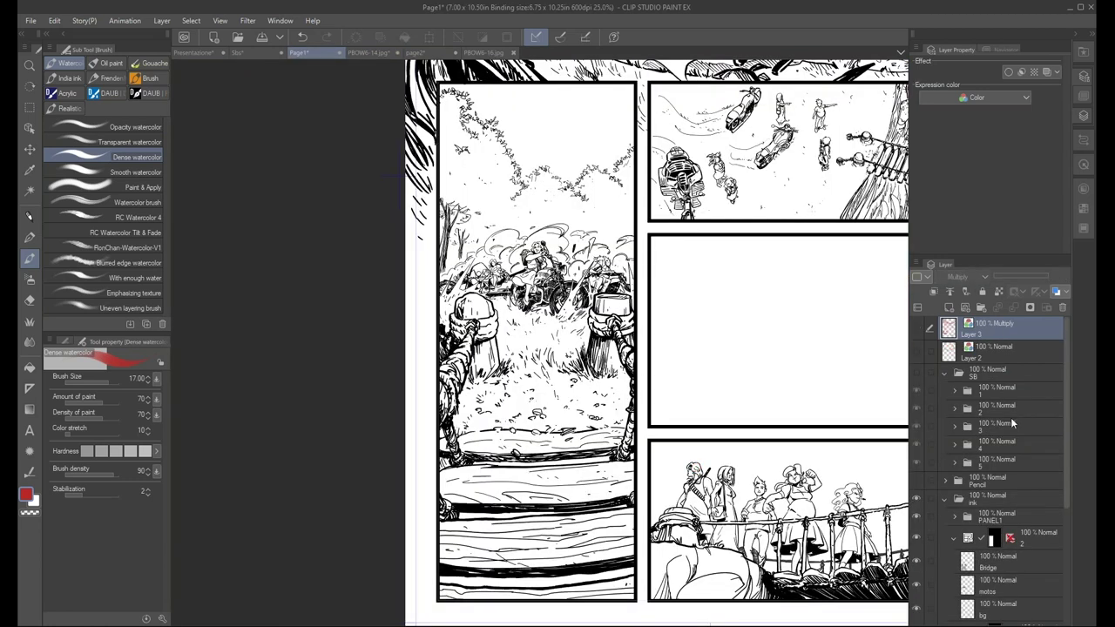
drag(1063, 441, 1064, 475)
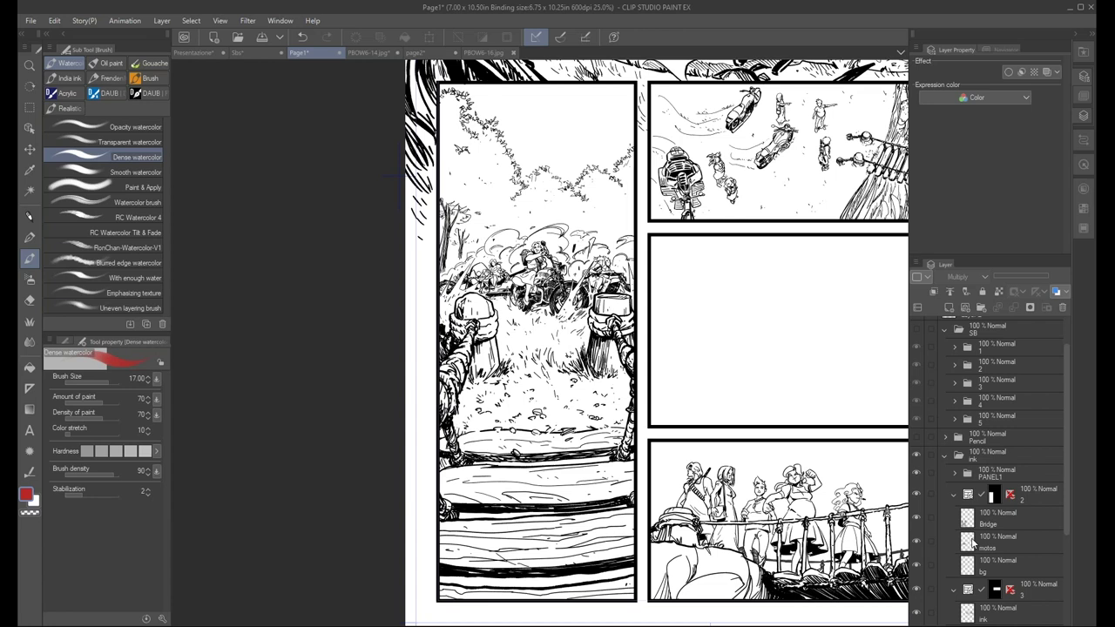
click(483, 54)
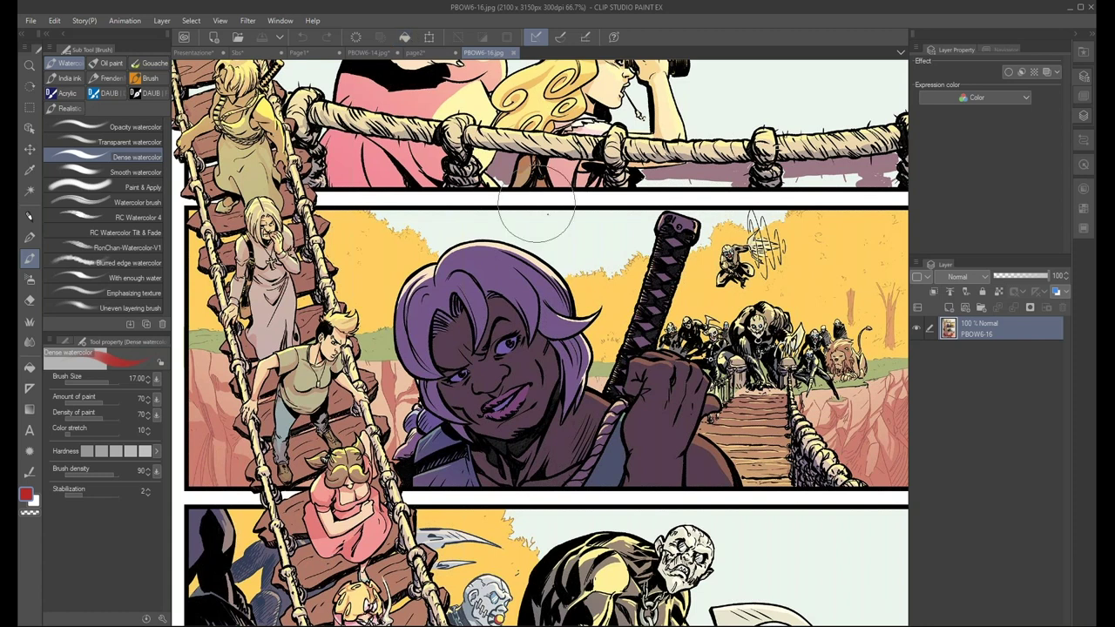
scroll(531, 507, down, 1)
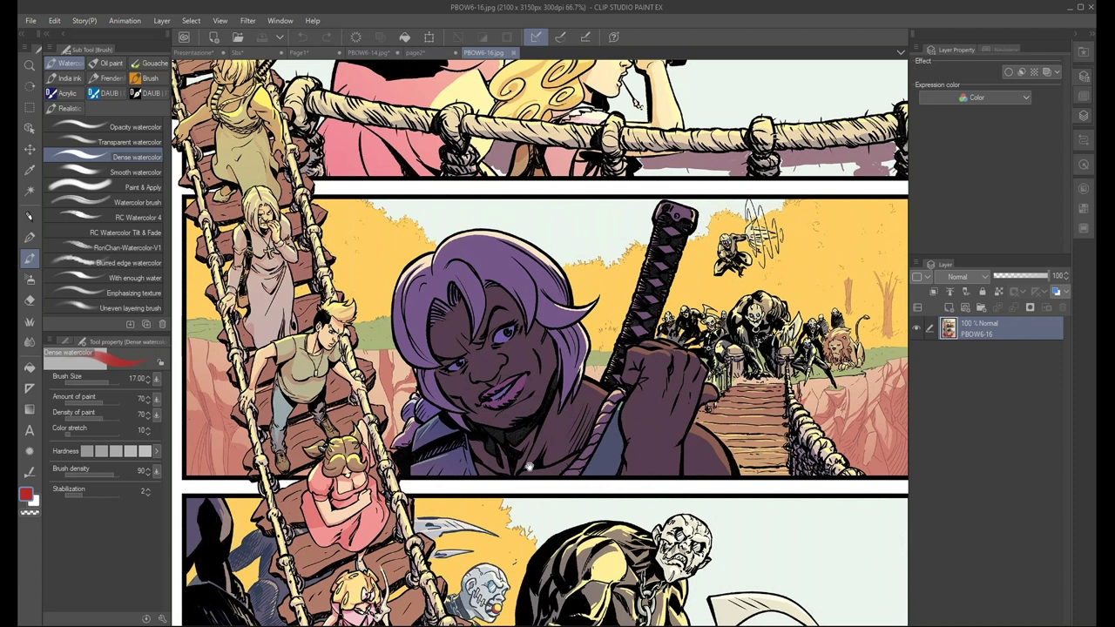
scroll(528, 466, down, 5)
scroll(529, 466, down, 4)
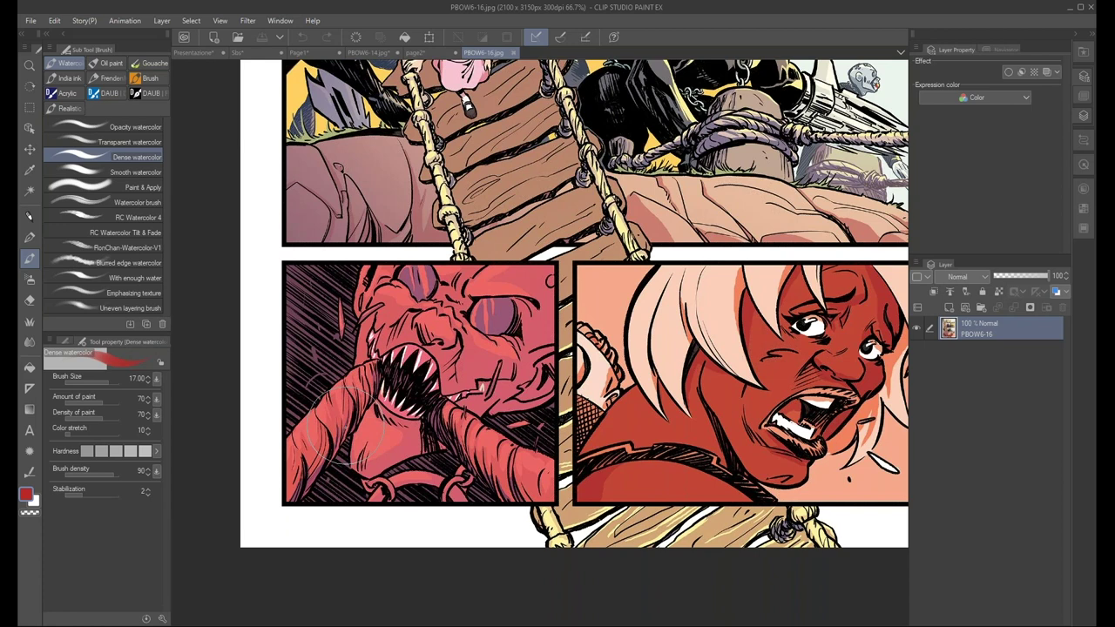
drag(346, 416, 309, 421)
drag(653, 295, 669, 586)
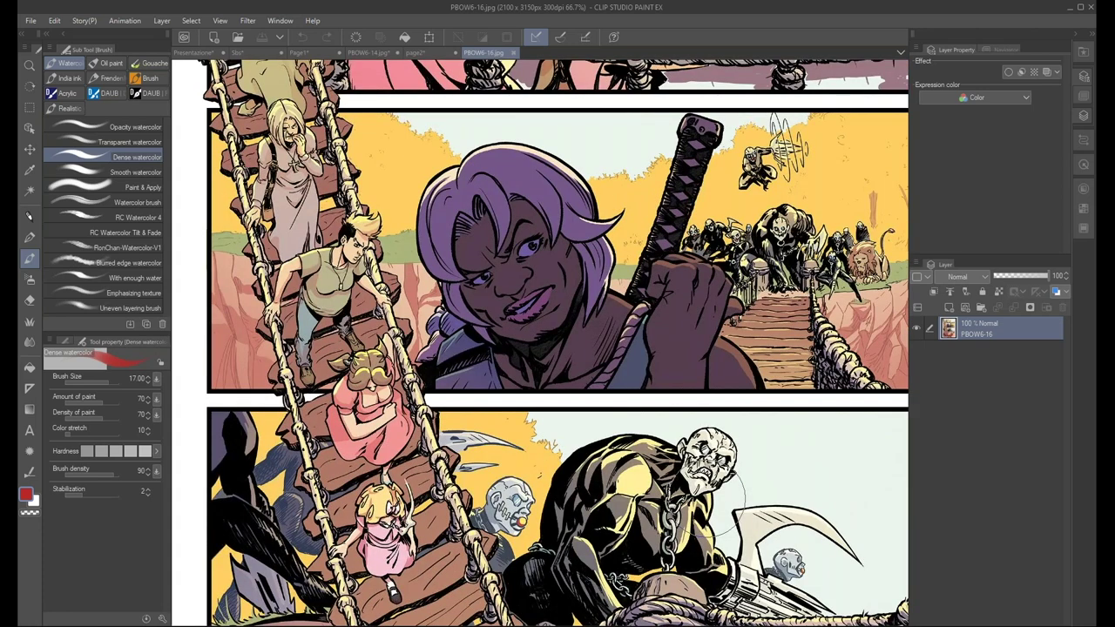